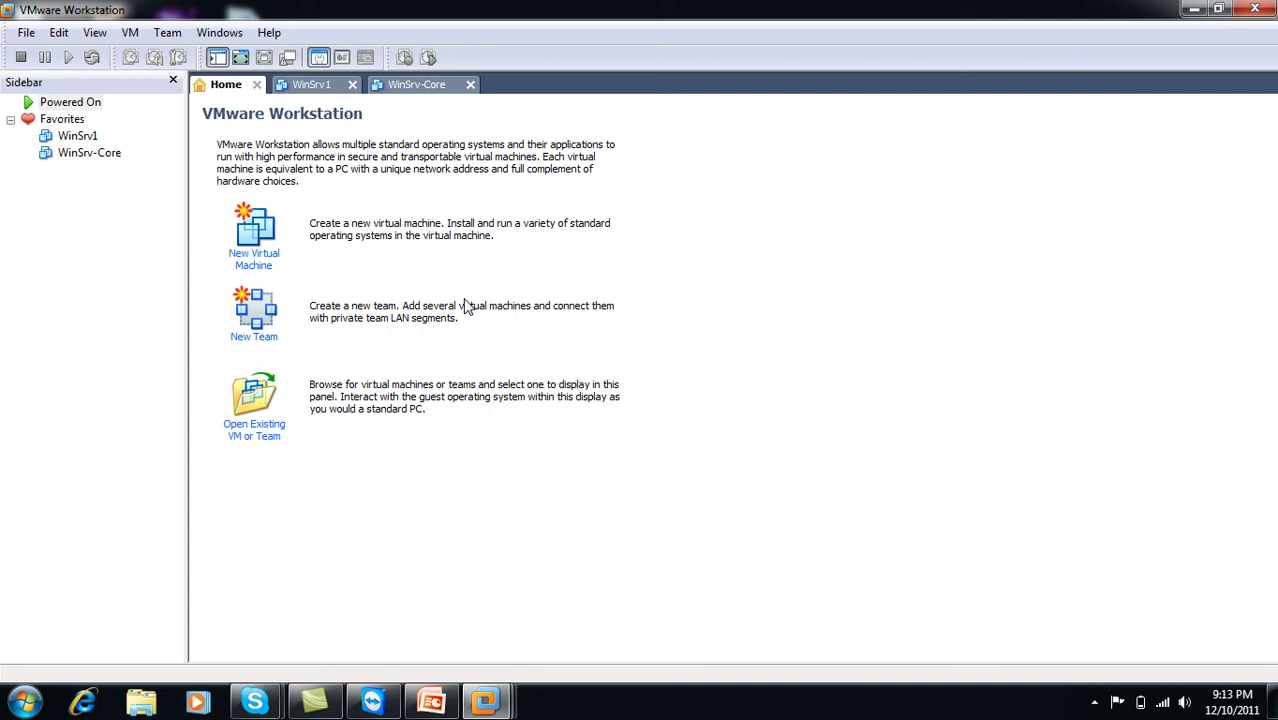
# - Start a typical new virtual machine and use the Windows Server 2008 evaluation ISO from the desktop's Win Srv2008 Evlu Copy folder as installer image
pyautogui.click(268, 262)
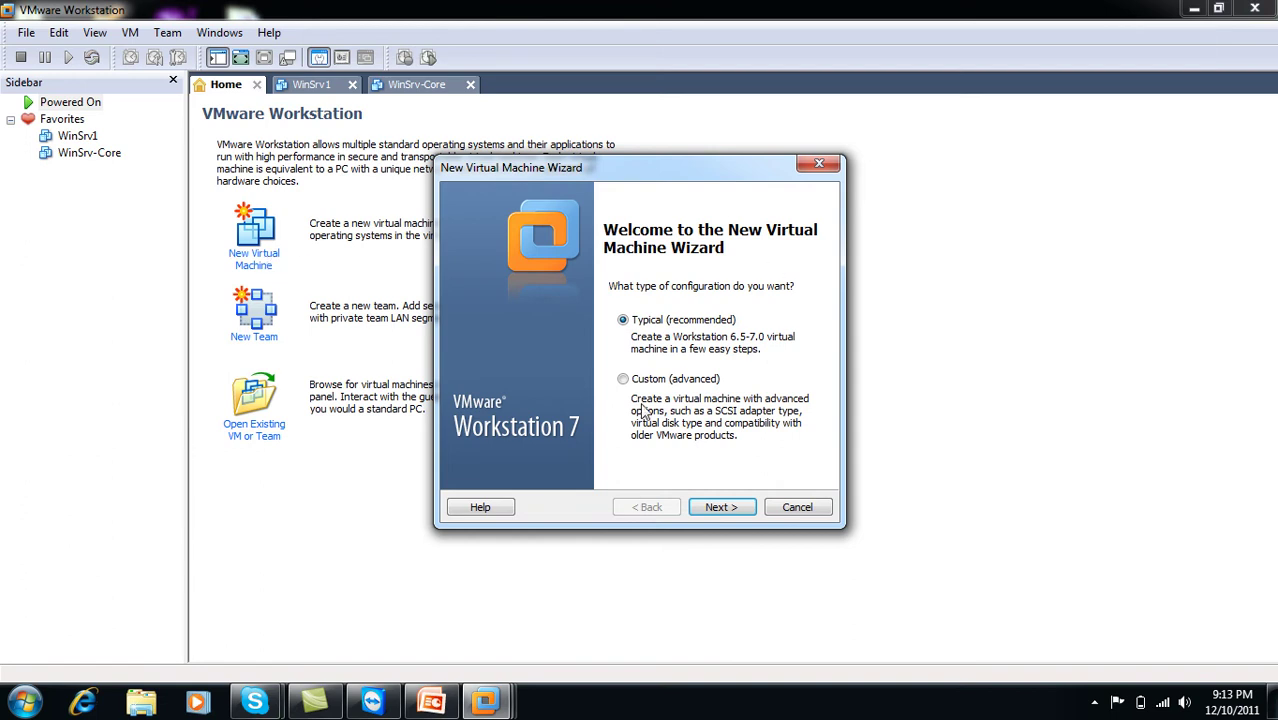
pyautogui.click(731, 512)
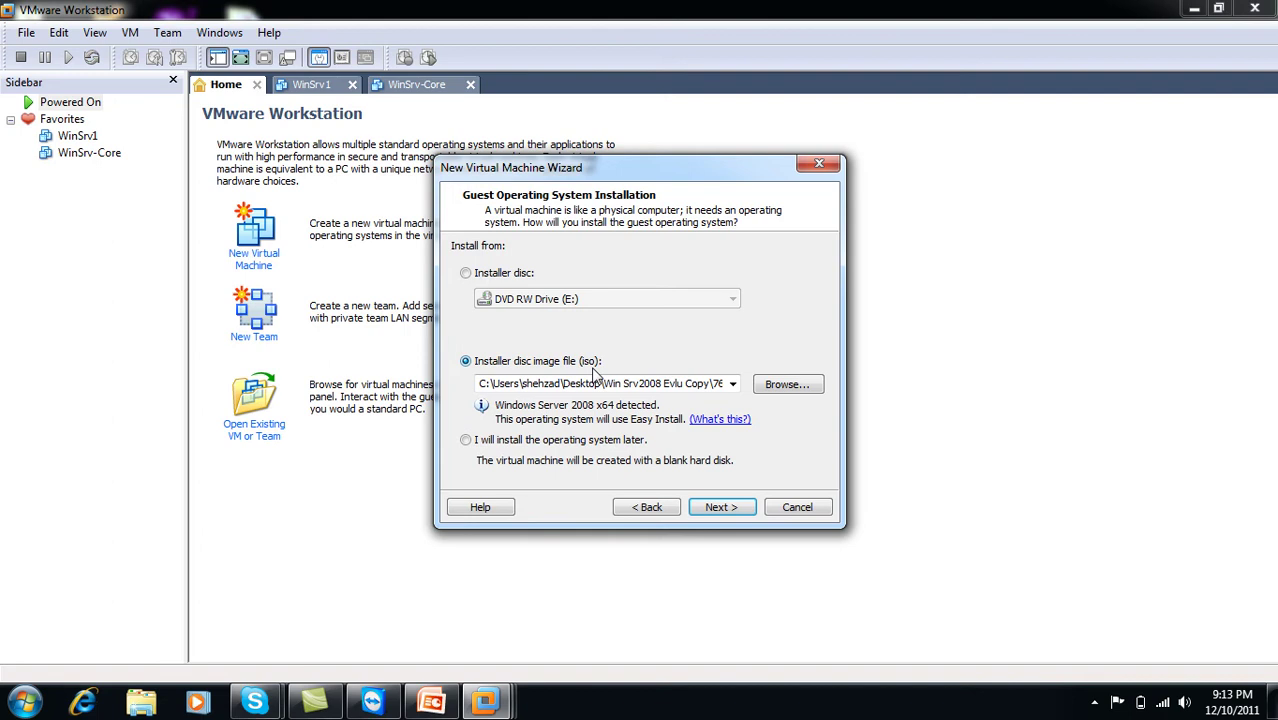
pyautogui.click(787, 384)
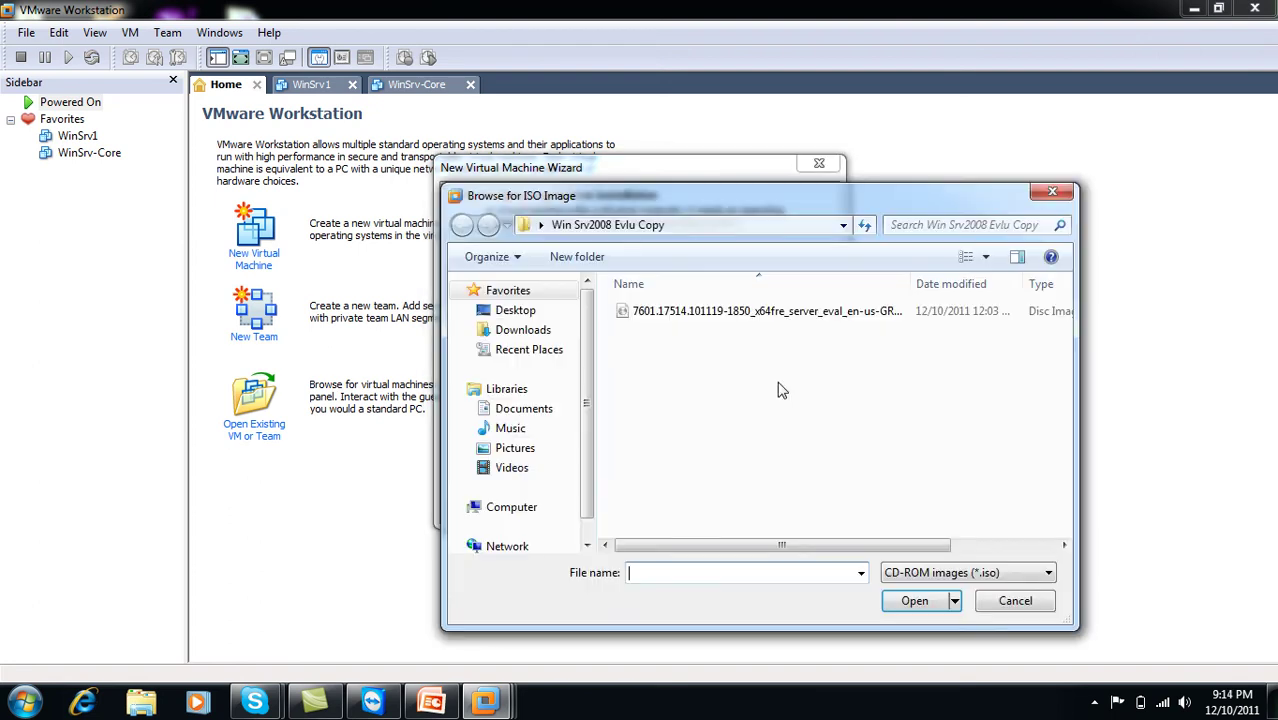
pyautogui.click(545, 313)
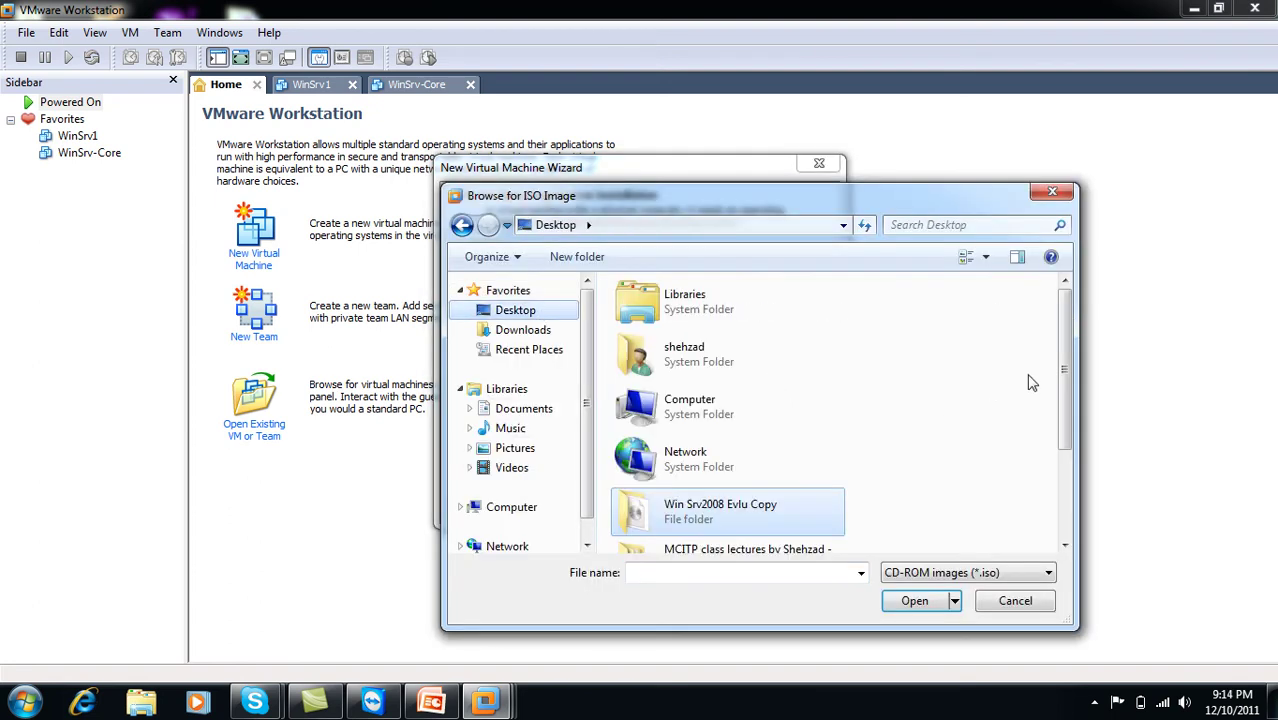
pyautogui.moveTo(1065, 382); pyautogui.dragTo(1066, 420)
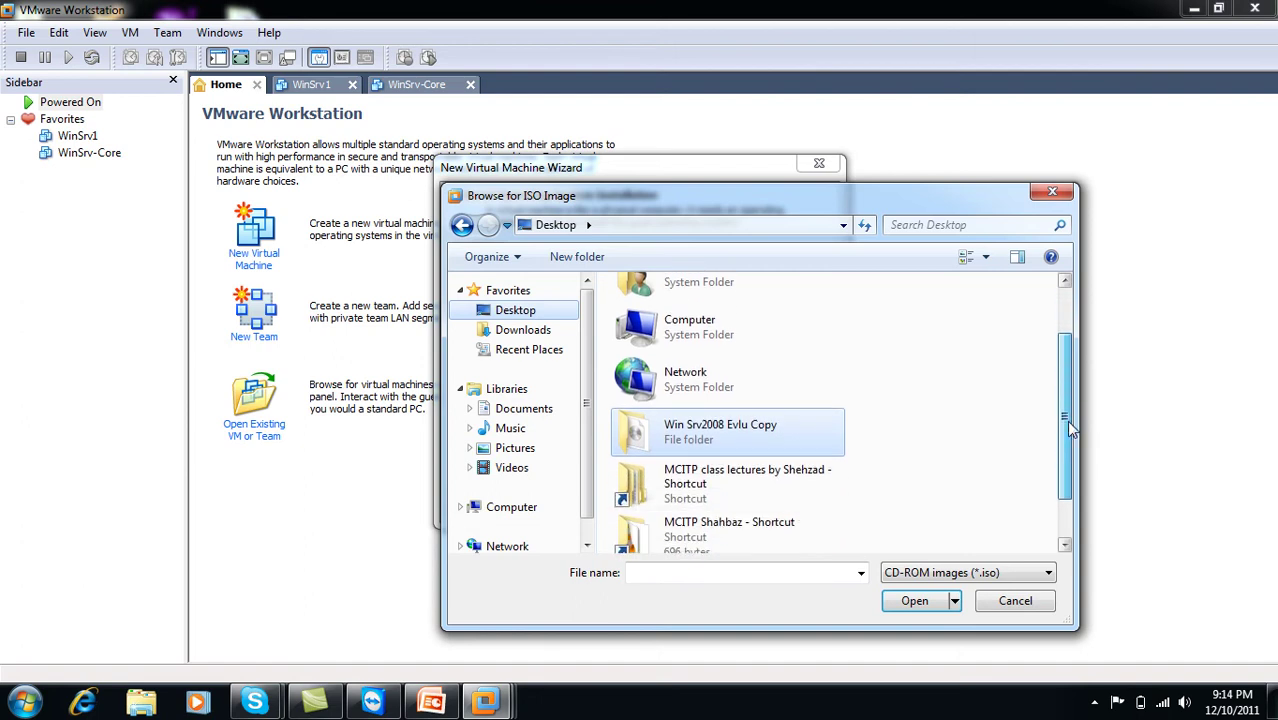
pyautogui.doubleClick(760, 425)
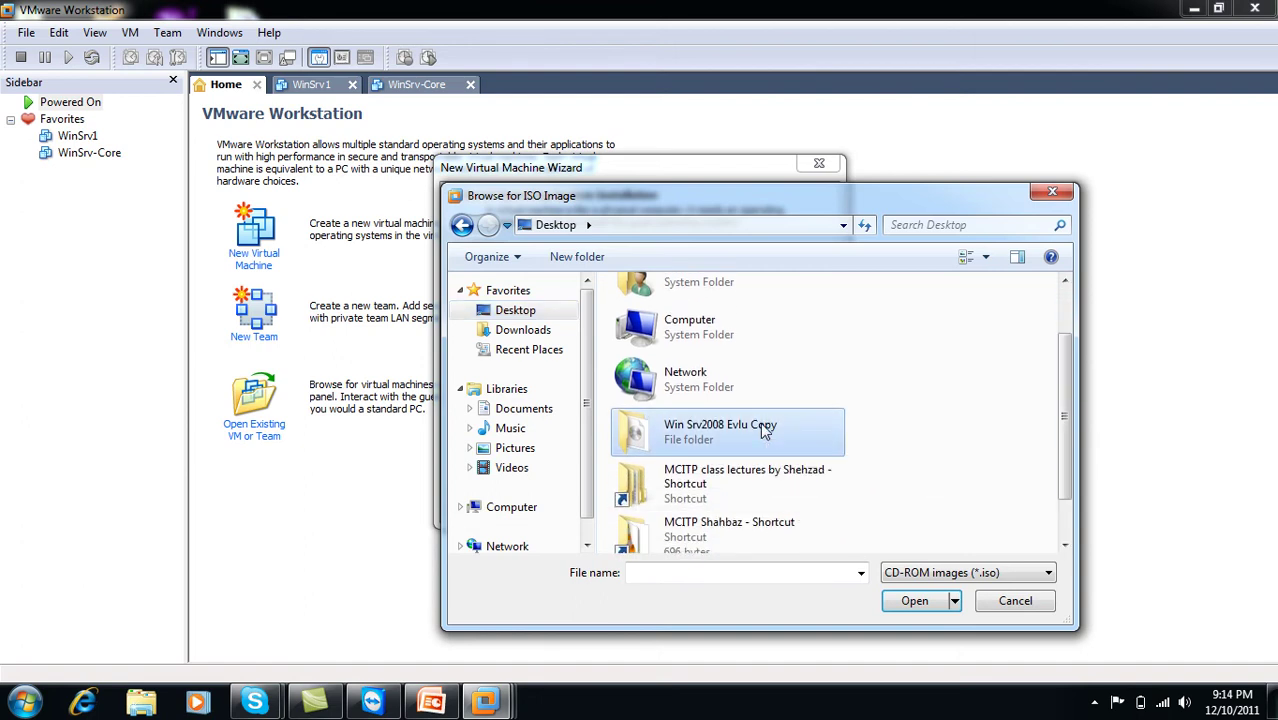
pyautogui.click(732, 311)
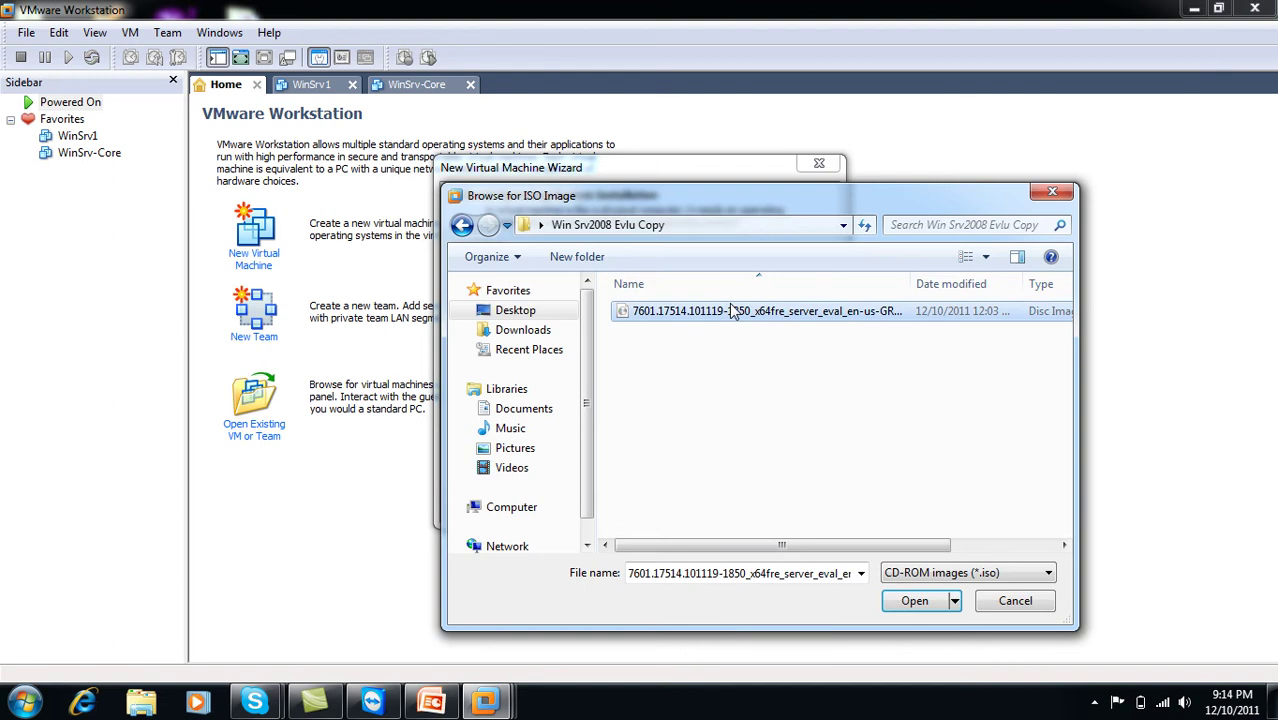
pyautogui.click(910, 601)
pyautogui.click(740, 513)
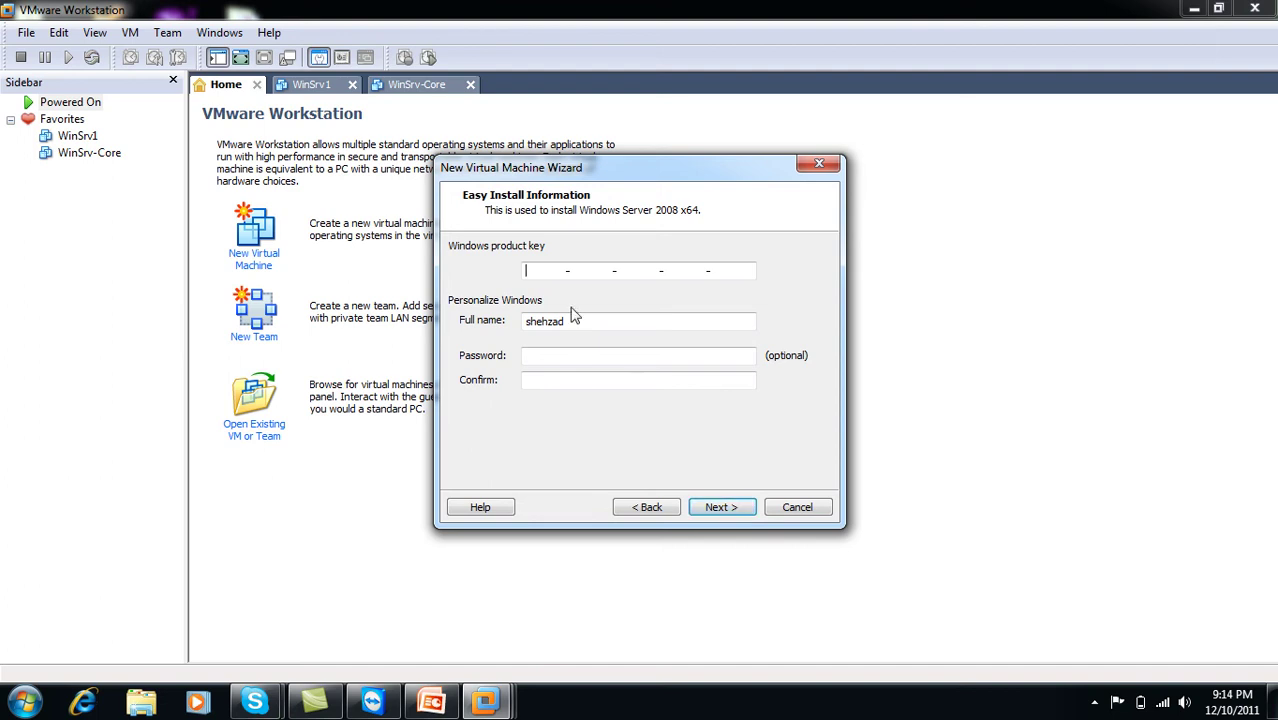
# - Accept the Easy Install information with no product key or password, and keep the virtual machine name Windows Server 2008 x64
pyautogui.click(572, 320)
pyautogui.moveTo(574, 320); pyautogui.dragTo(509, 340)
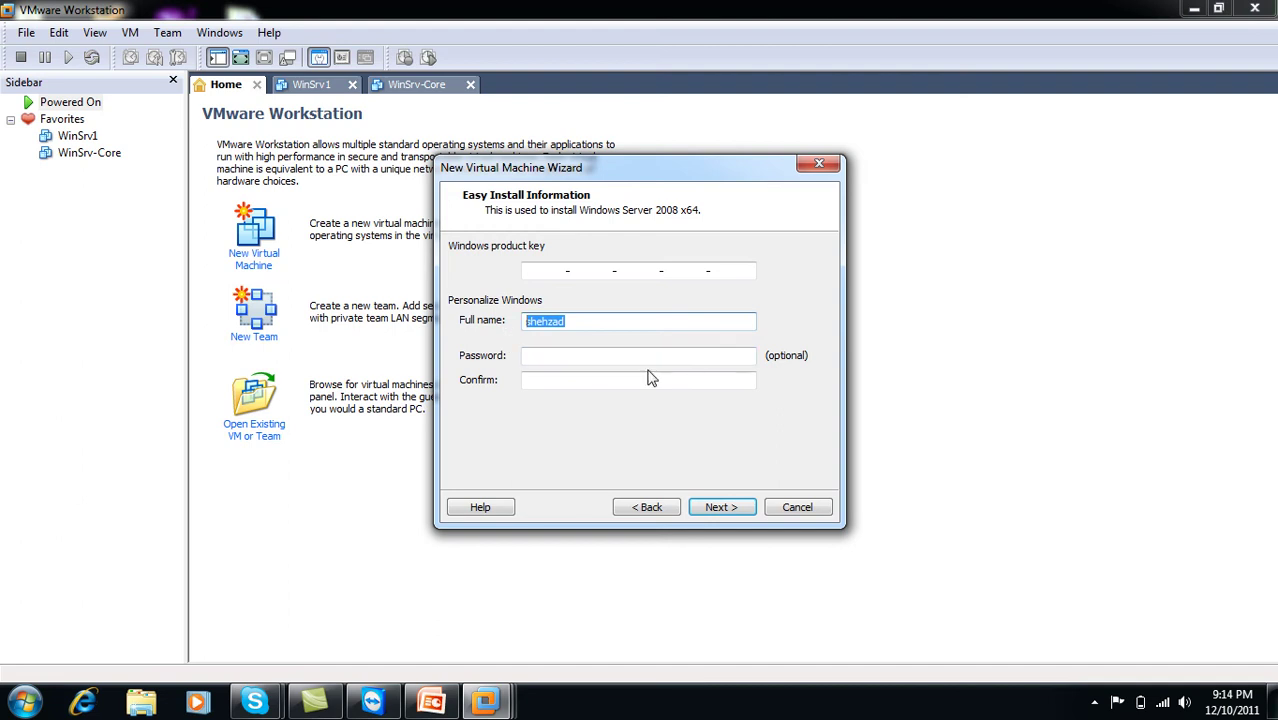
pyautogui.click(720, 507)
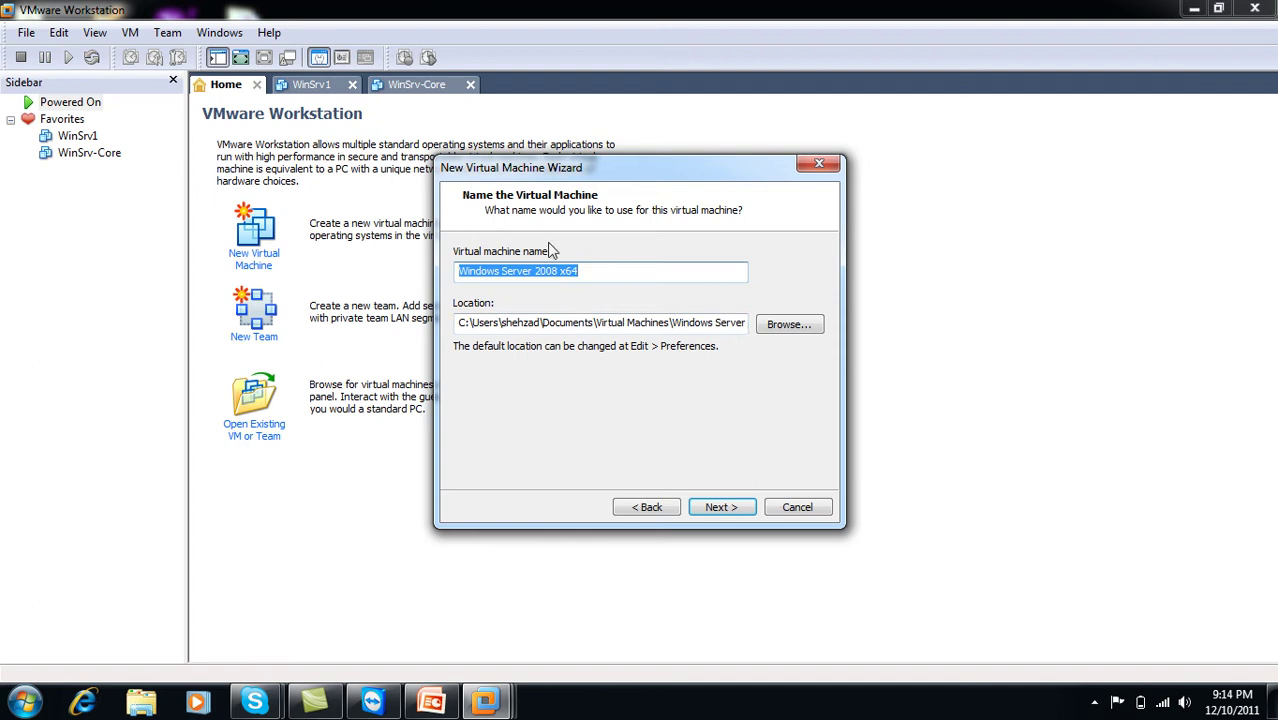
pyautogui.click(740, 510)
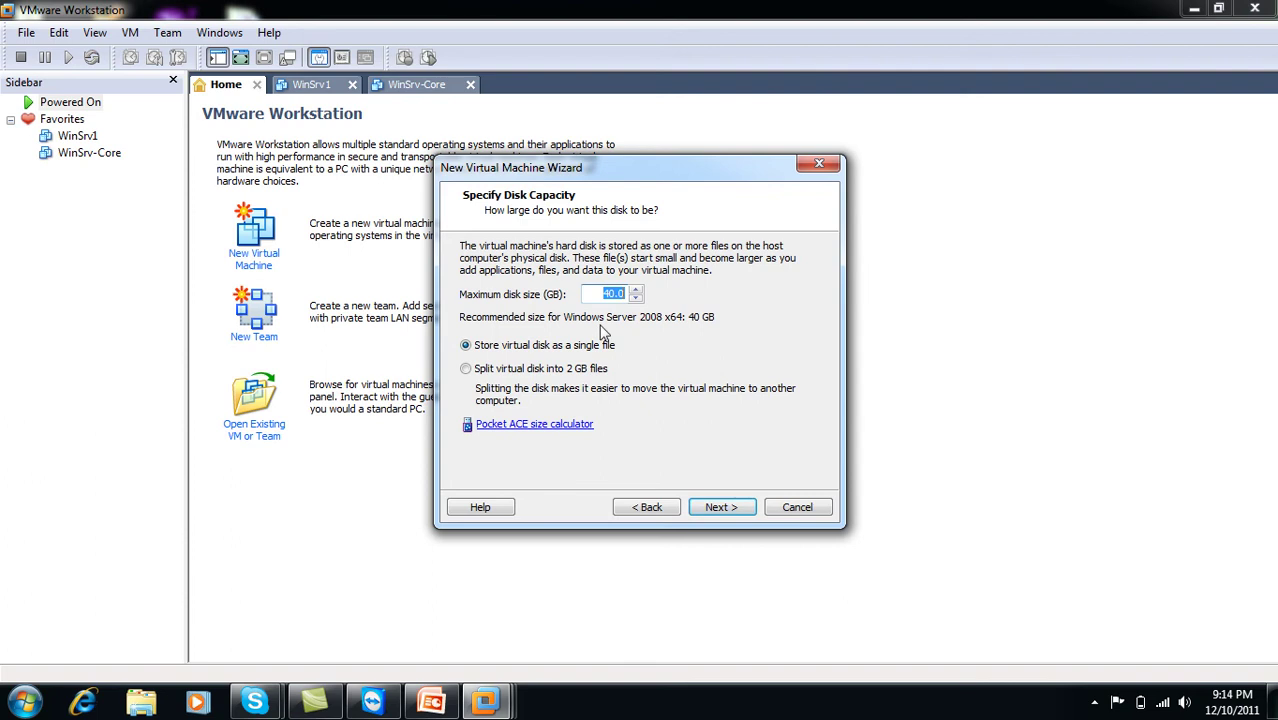
# - Set the maximum disk size to 15 GB, stored as a single file
pyautogui.click(612, 294)
pyautogui.press('BackSpace')
pyautogui.press('BackSpace')
pyautogui.write('15')
pyautogui.click(722, 507)
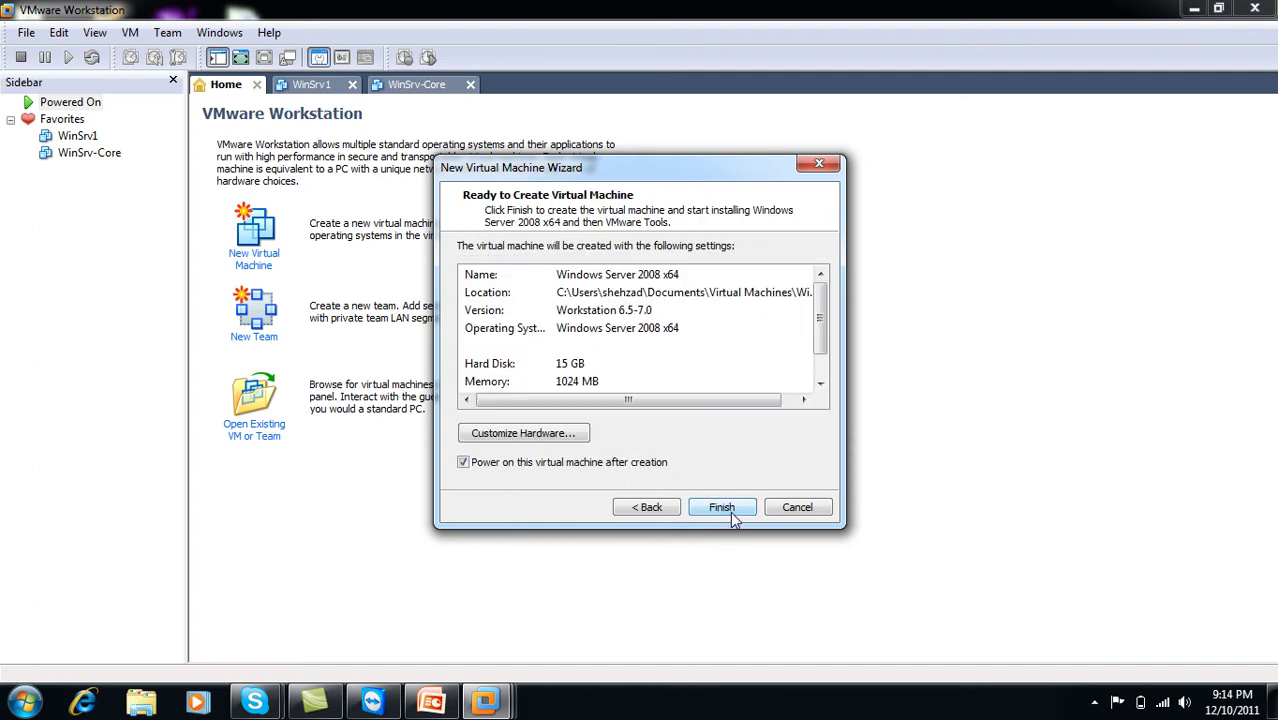
# - Customize the virtual machine's hardware and set its memory to 512 MB
pyautogui.click(568, 382)
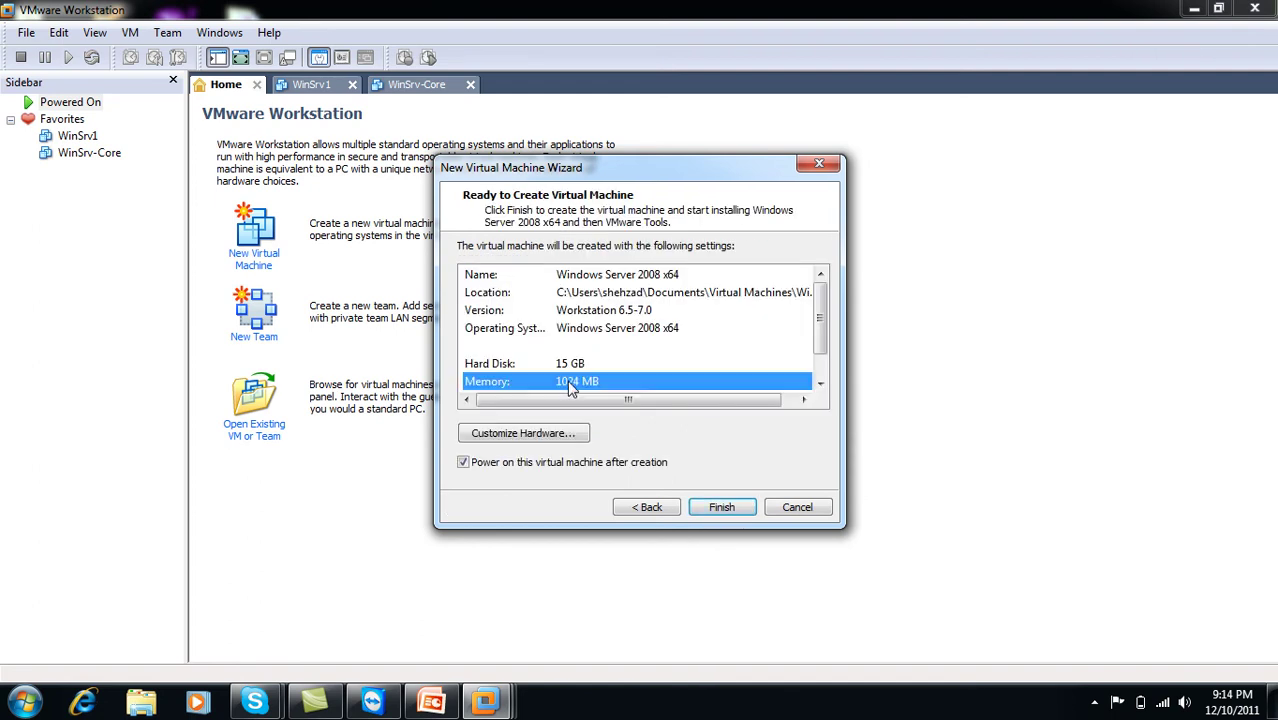
pyautogui.click(549, 437)
pyautogui.click(549, 435)
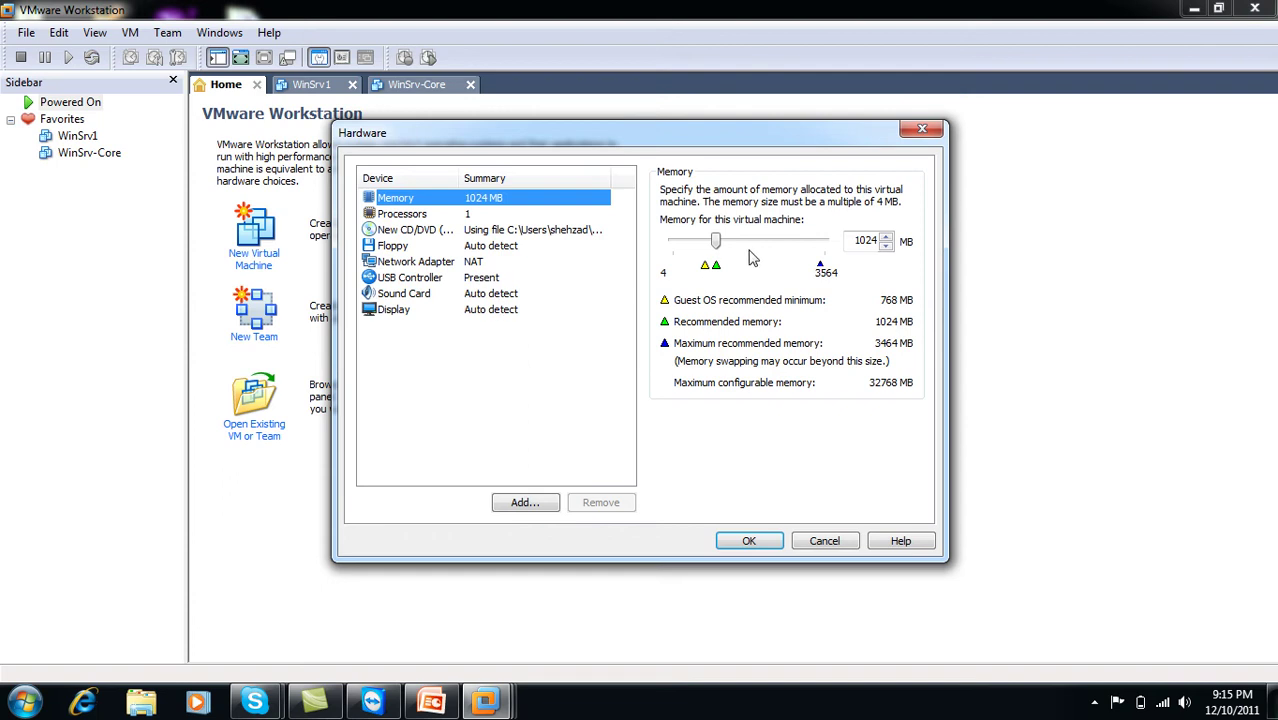
pyautogui.click(717, 245)
pyautogui.moveTo(718, 245); pyautogui.dragTo(698, 244)
pyautogui.click(888, 236)
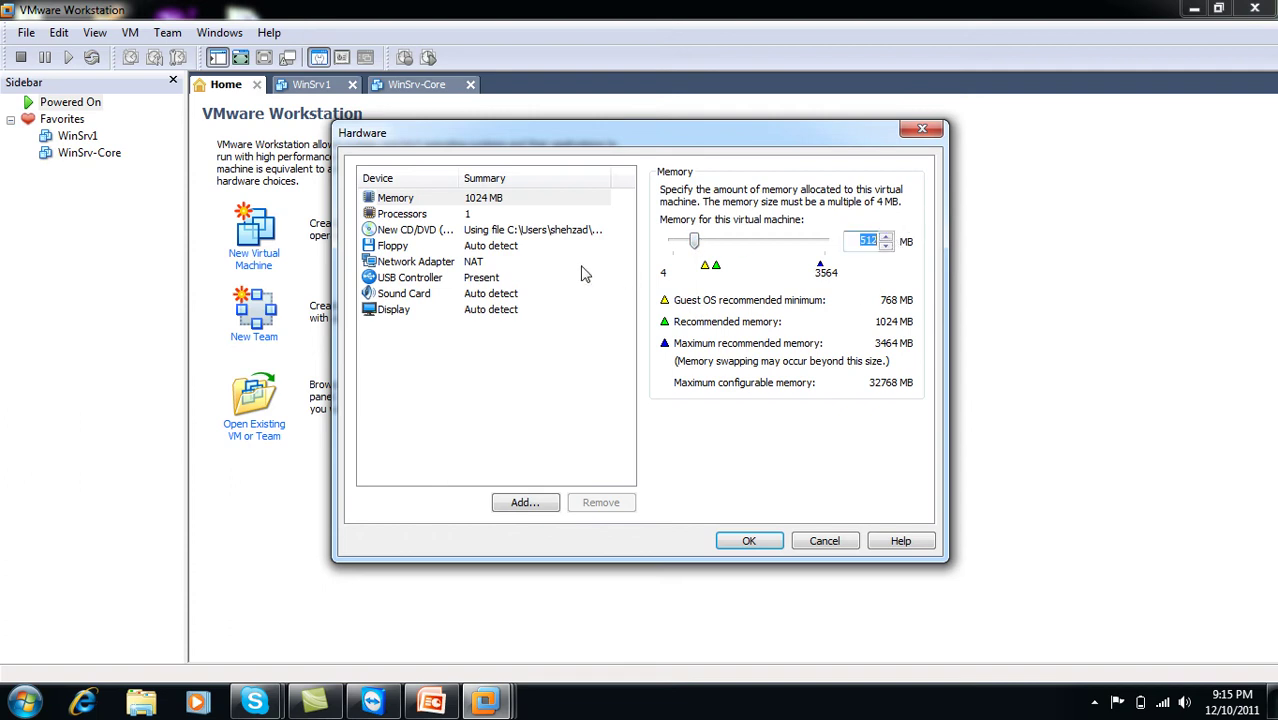
# - Remove the floppy drive from the hardware and create the virtual machine with power-on after creation
pyautogui.click(499, 252)
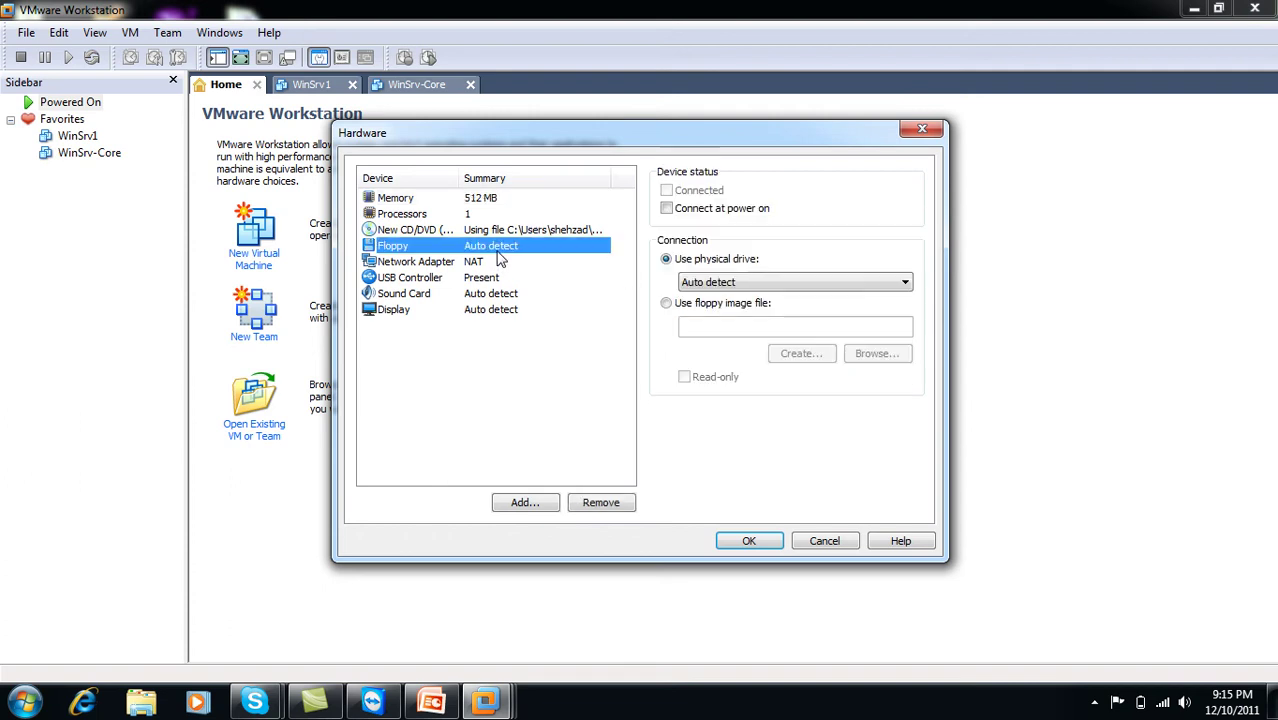
pyautogui.click(619, 511)
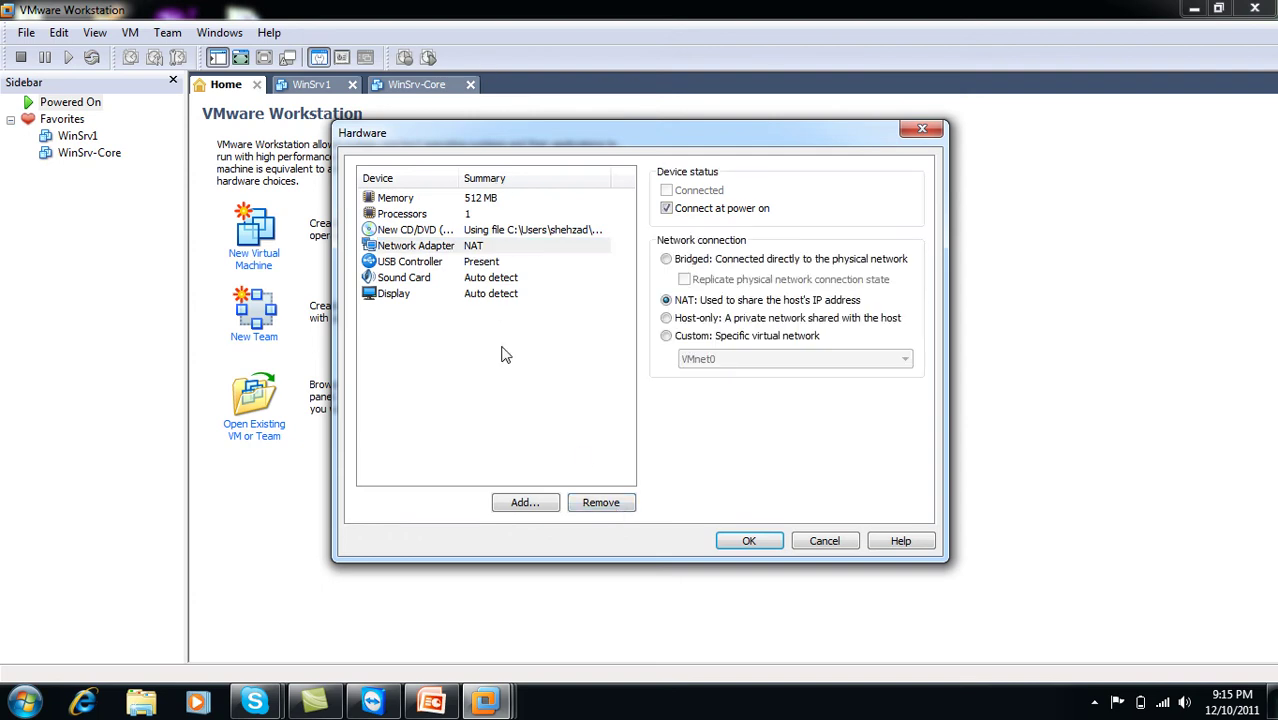
pyautogui.click(750, 543)
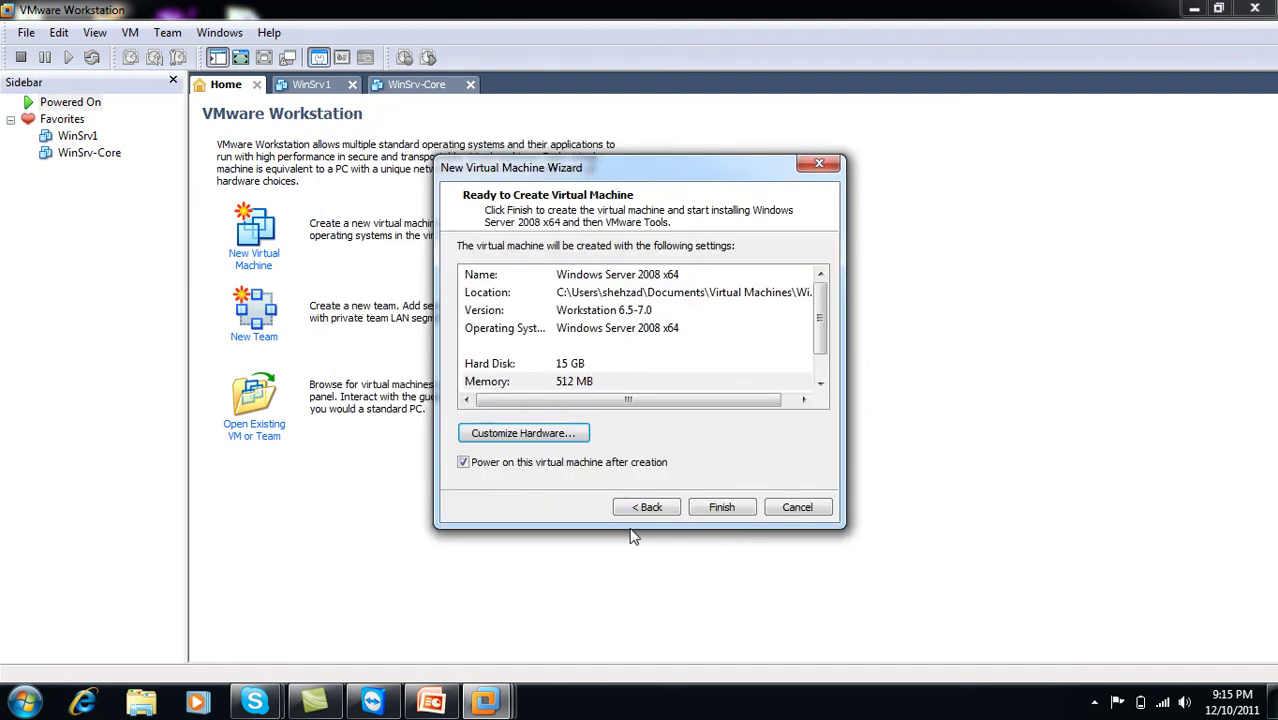
pyautogui.click(720, 507)
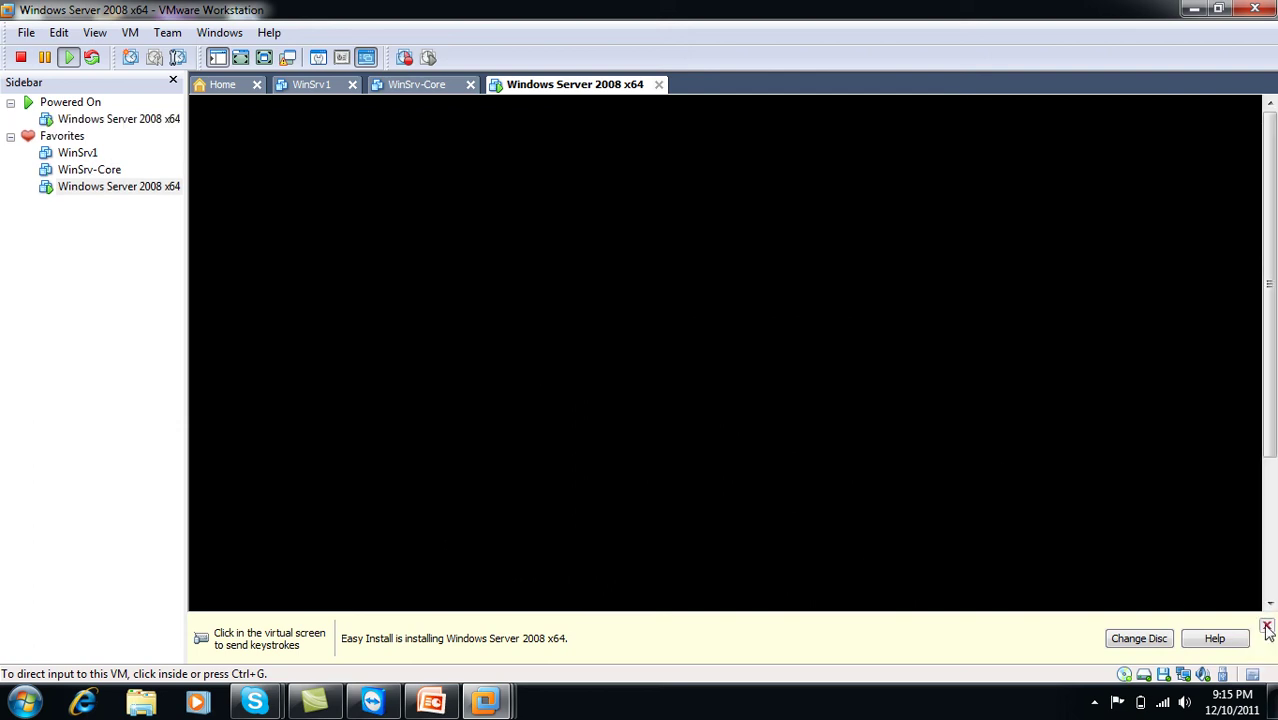
# - Close the Easy Install notice and show the running virtual machine in full screen
pyautogui.click(1267, 629)
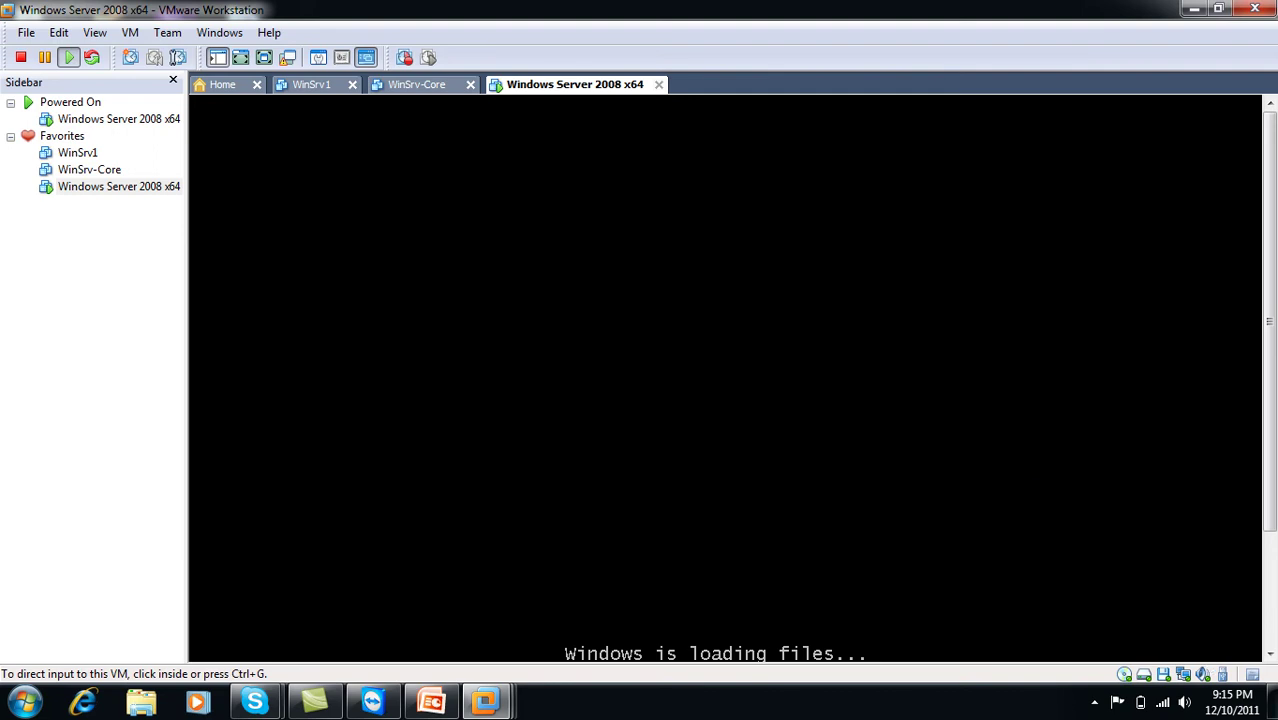
pyautogui.click(1270, 655)
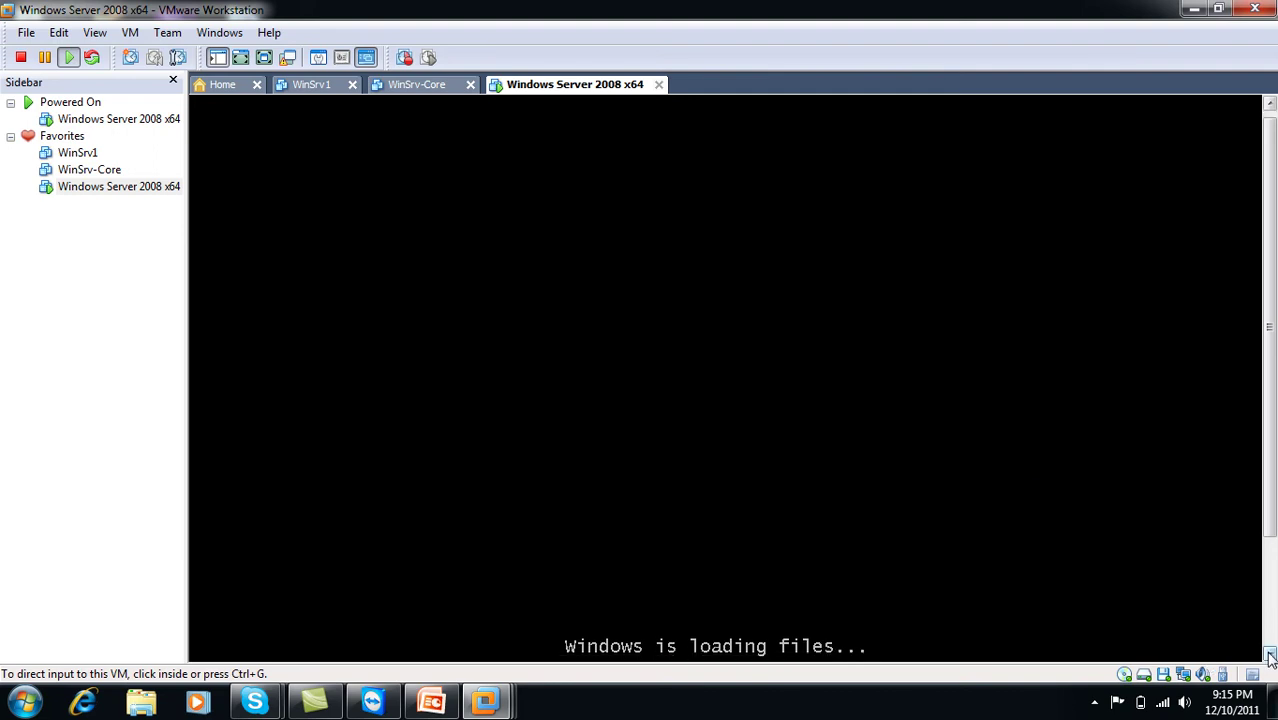
pyautogui.click(266, 59)
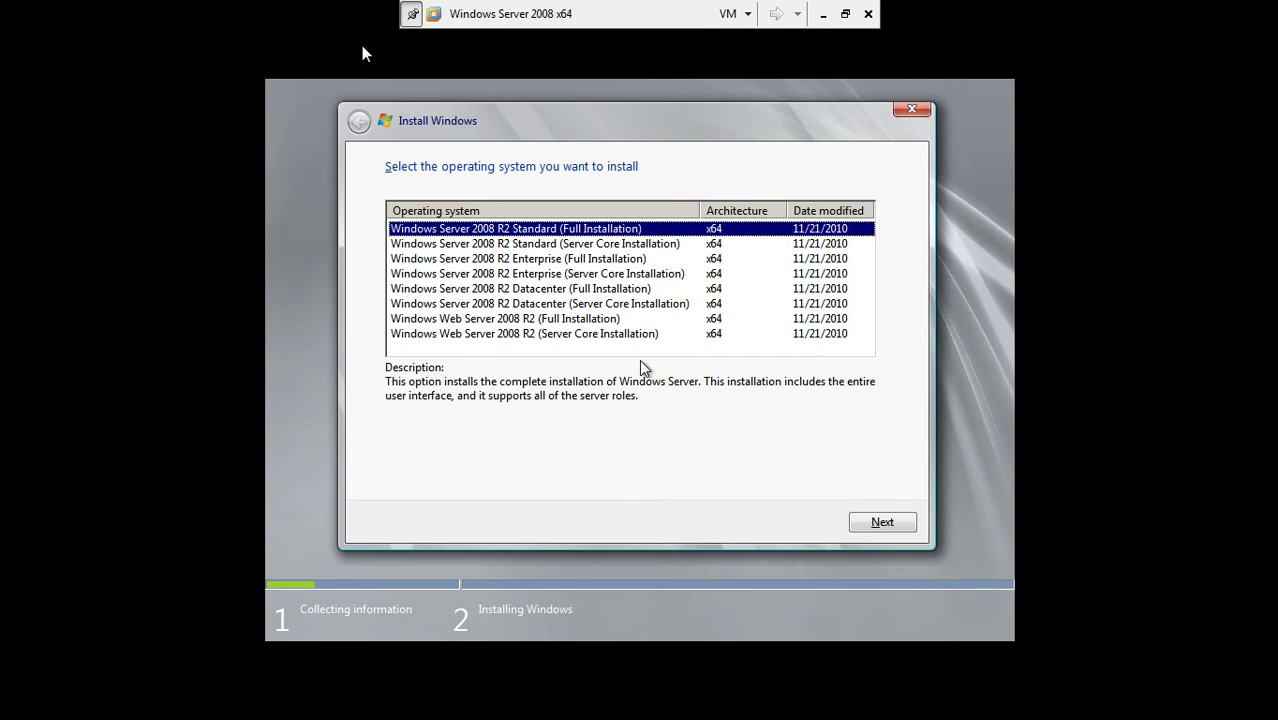
# - Install Windows Server 2008 R2 Enterprise (Full Installation), keeping the current color scheme and suppressing its performance warning
pyautogui.click(361, 79)
pyautogui.click(526, 262)
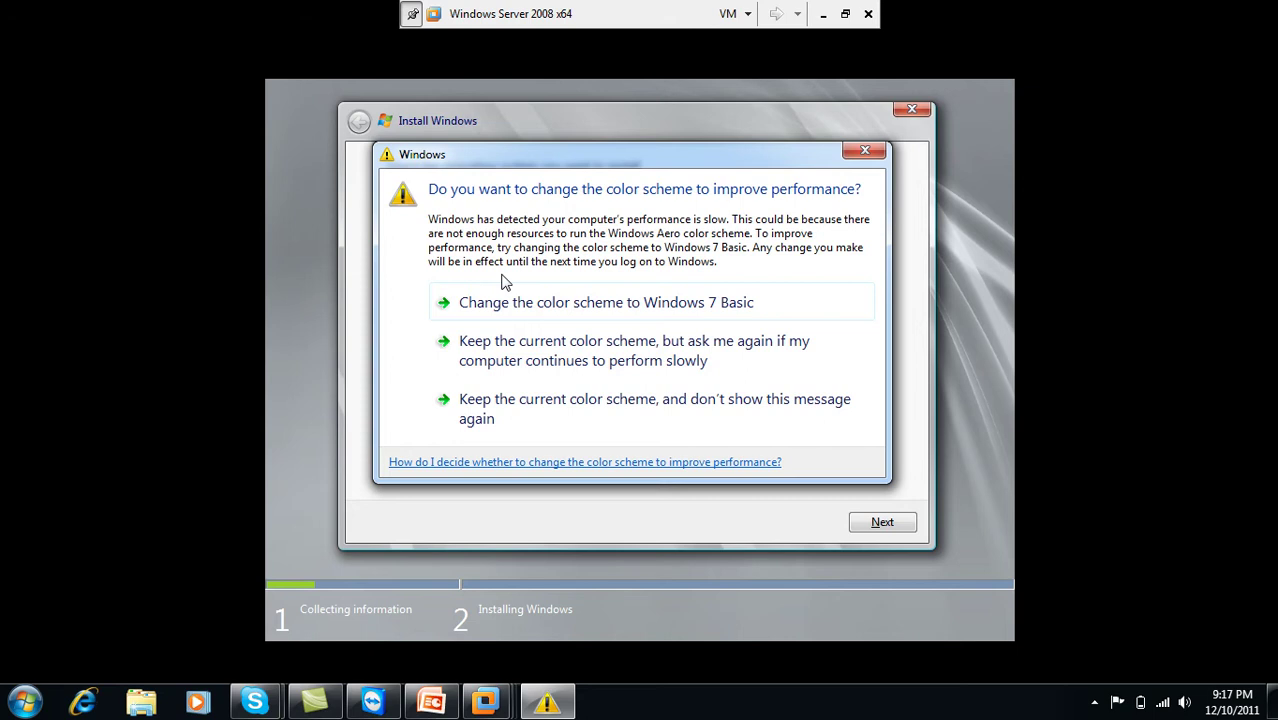
pyautogui.click(858, 154)
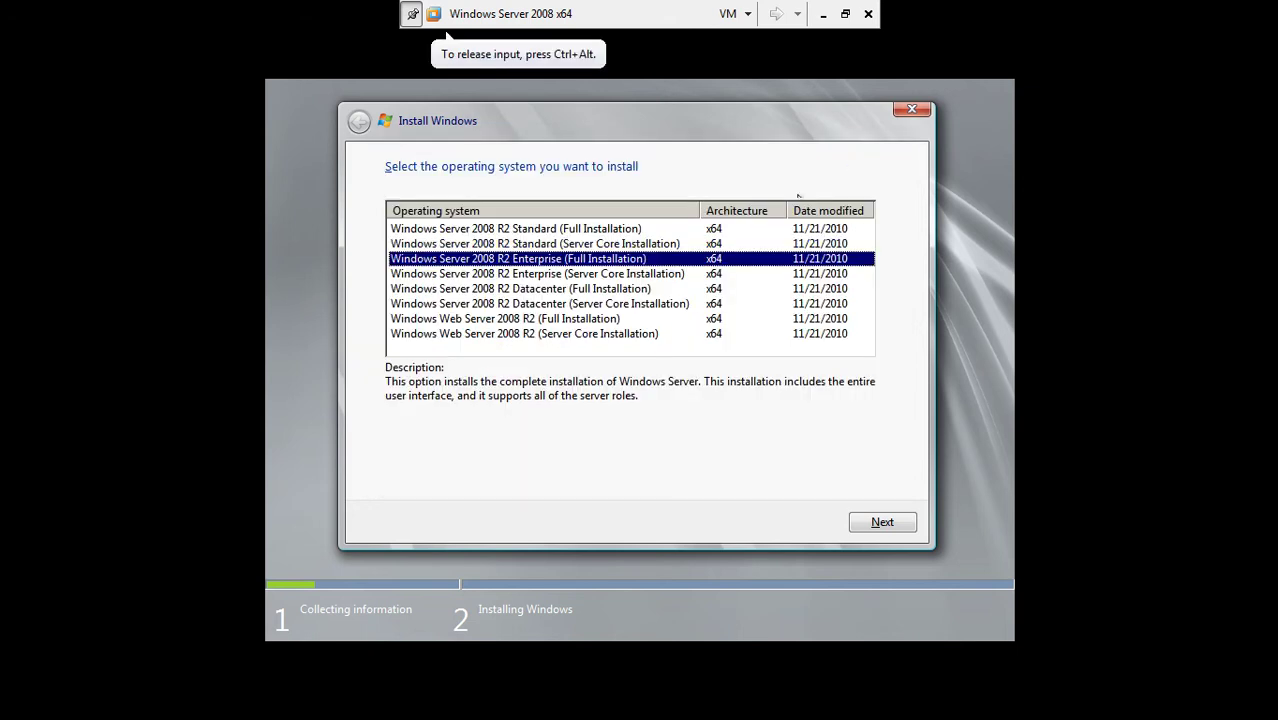
pyautogui.click(592, 276)
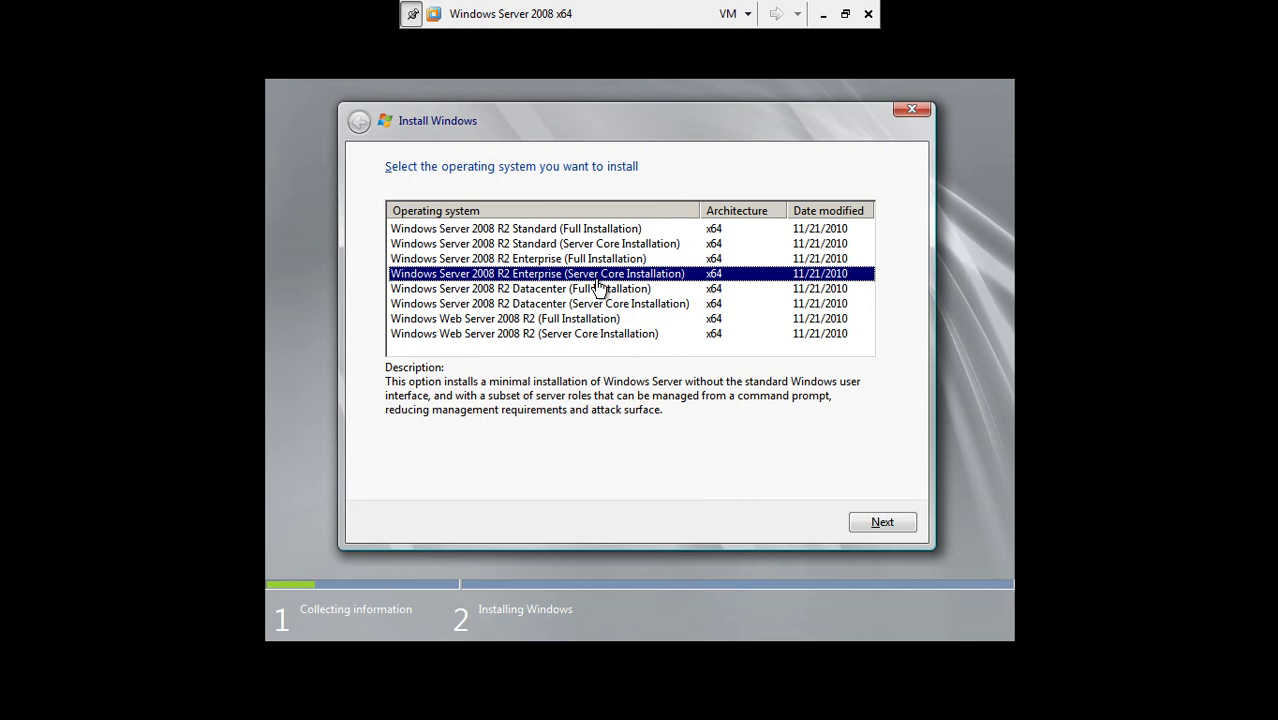
pyautogui.click(590, 262)
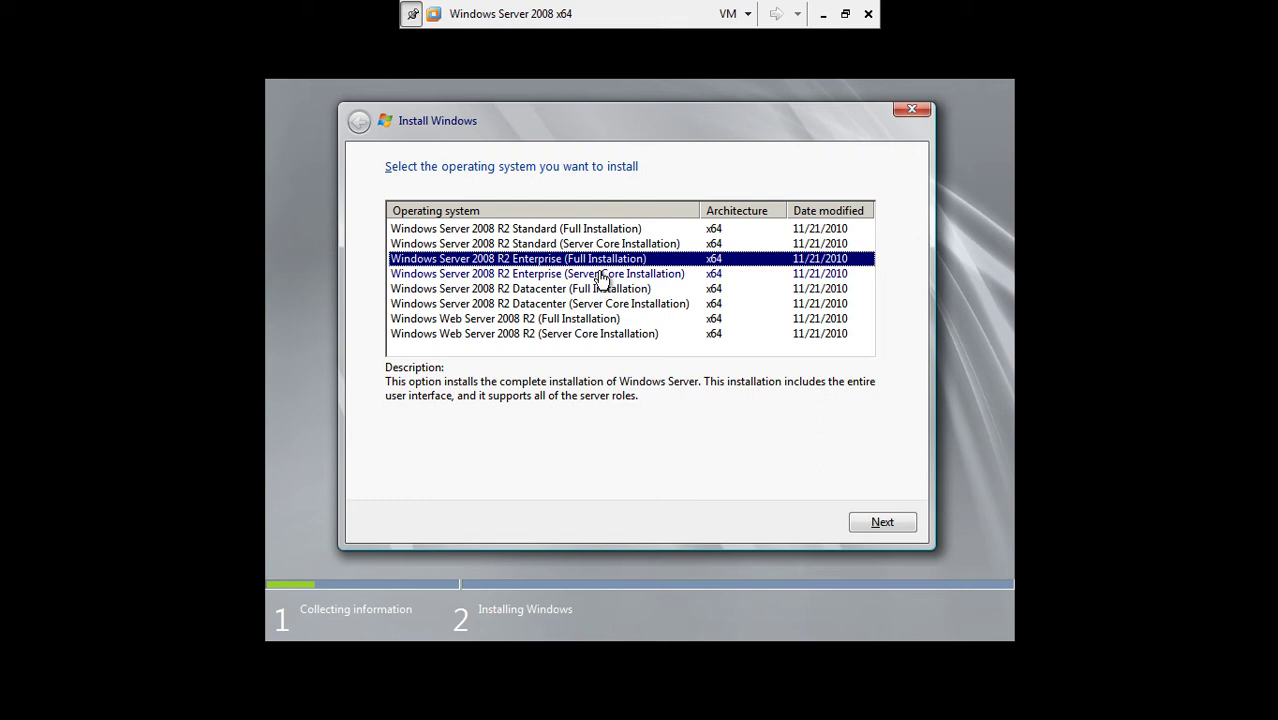
pyautogui.click(866, 520)
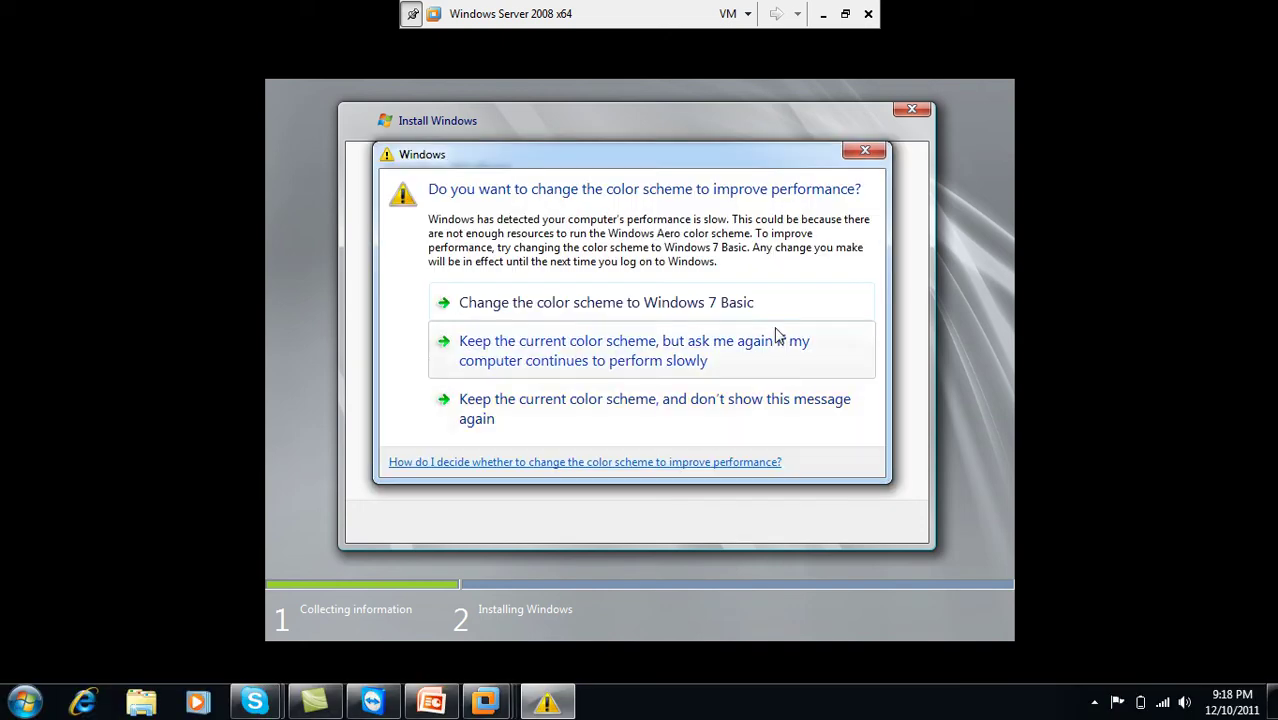
pyautogui.click(756, 420)
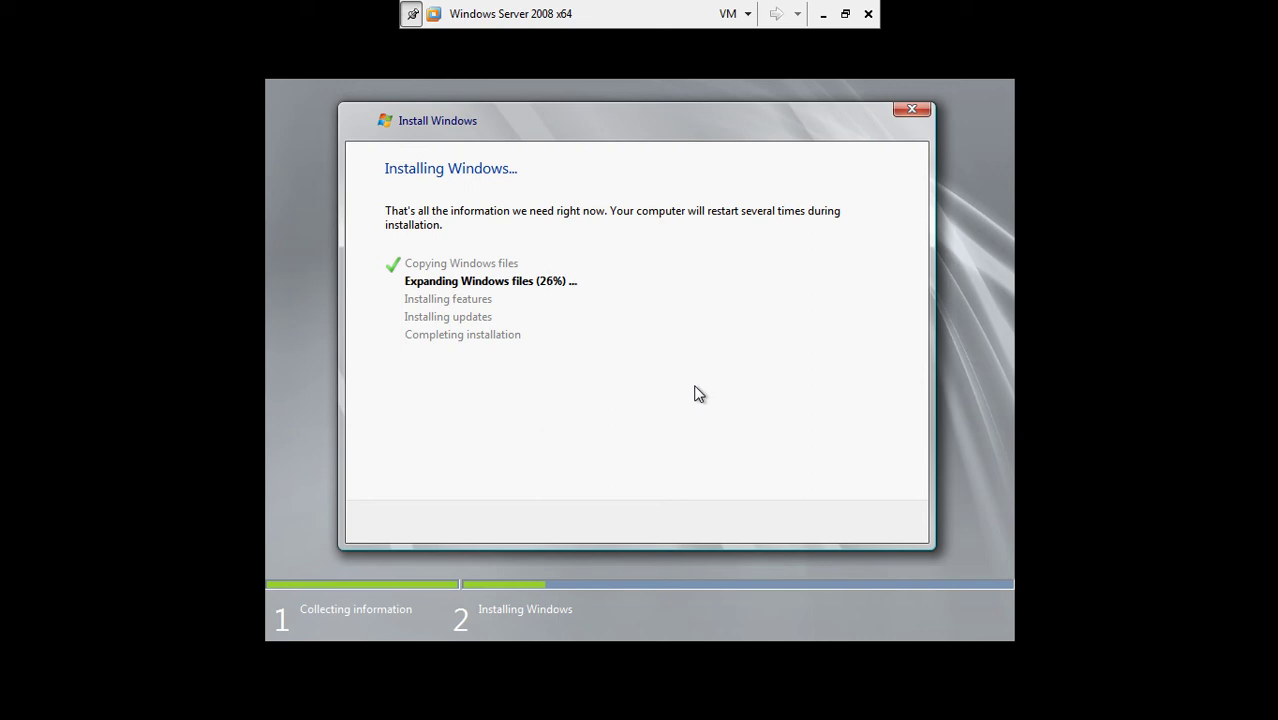
# - Leave full screen, release input from the guest, and power off the Windows Server 2008 x64 virtual machine
pyautogui.click(845, 13)
pyautogui.doubleClick(839, 16)
pyautogui.click(790, 135)
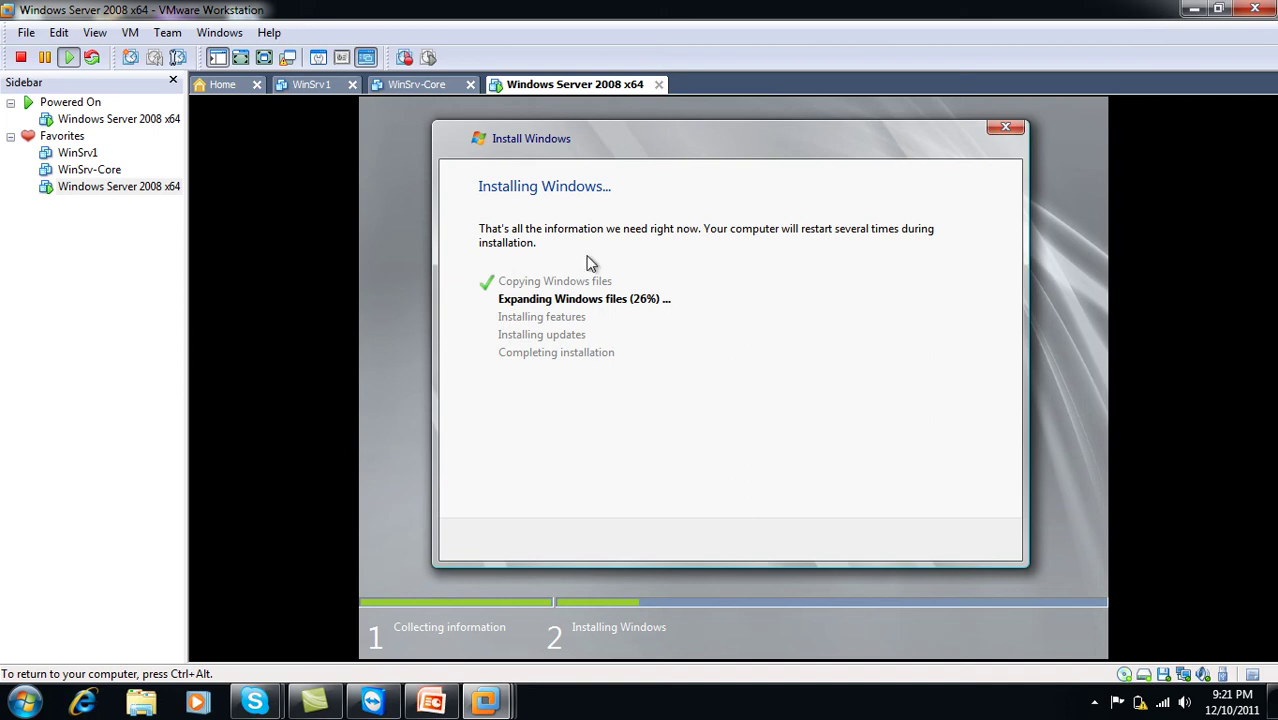
pyautogui.hotkey('ctrl', 'alt')
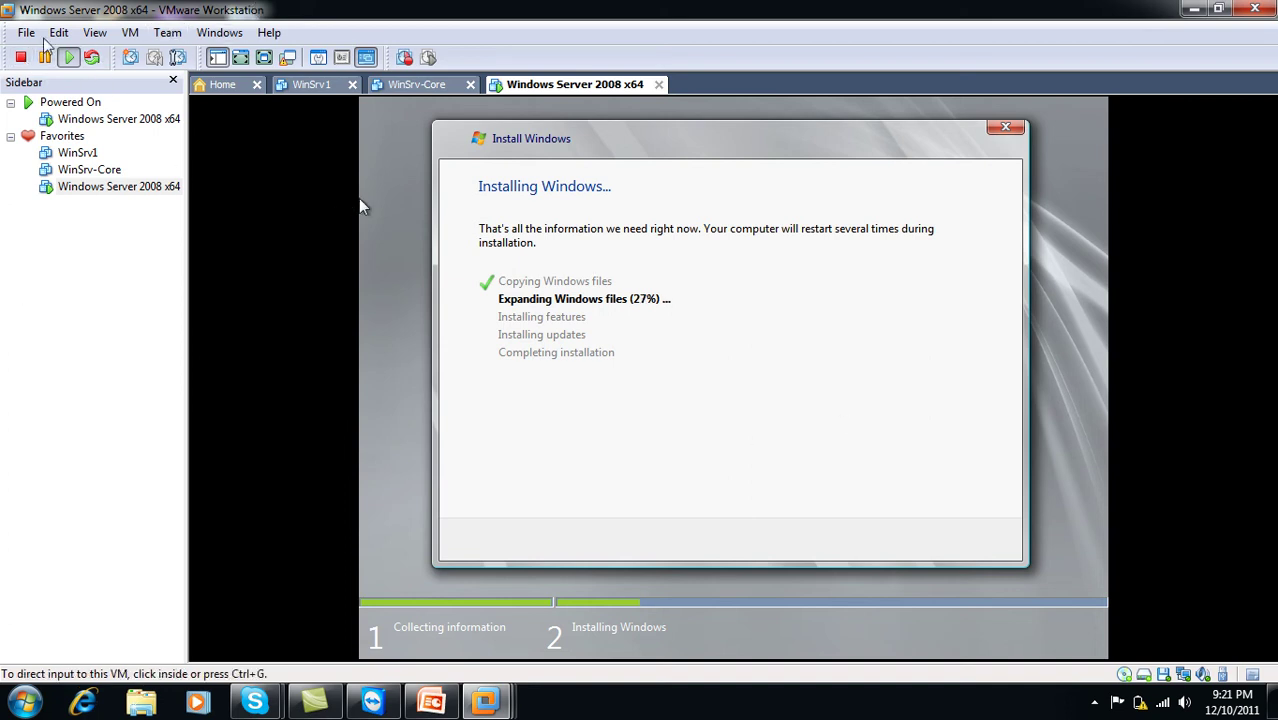
pyautogui.click(24, 58)
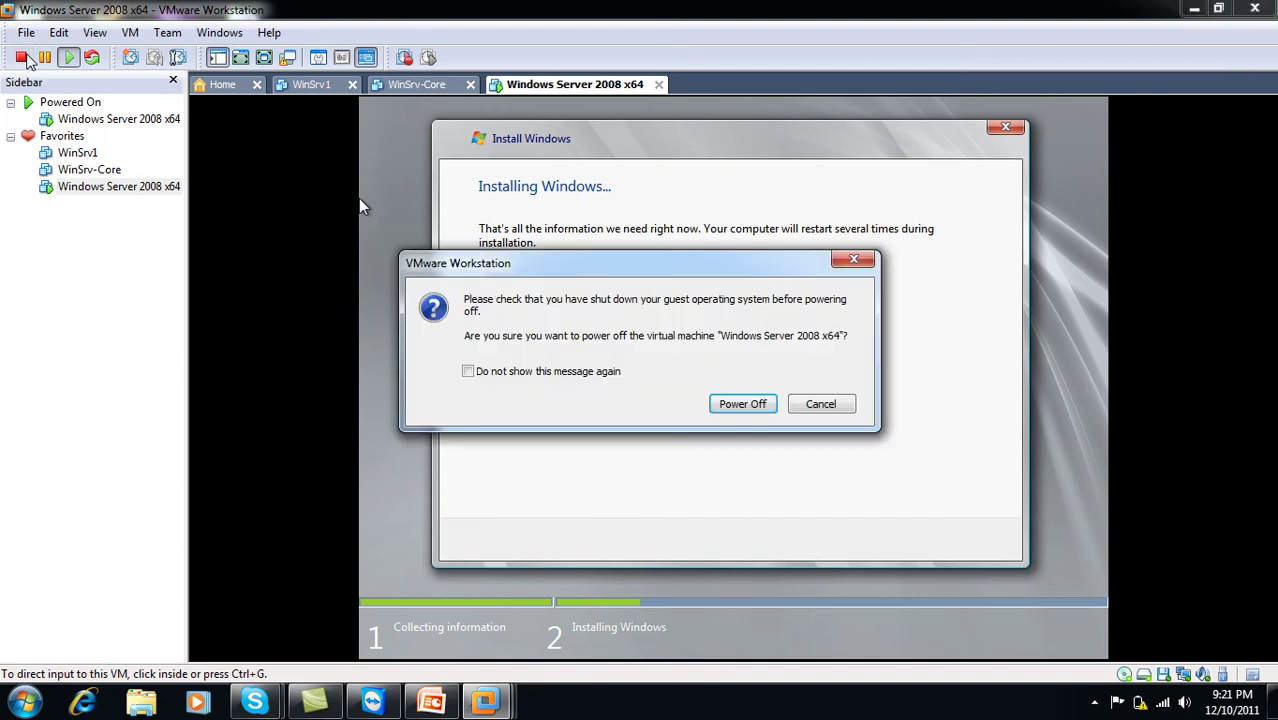
pyautogui.click(757, 404)
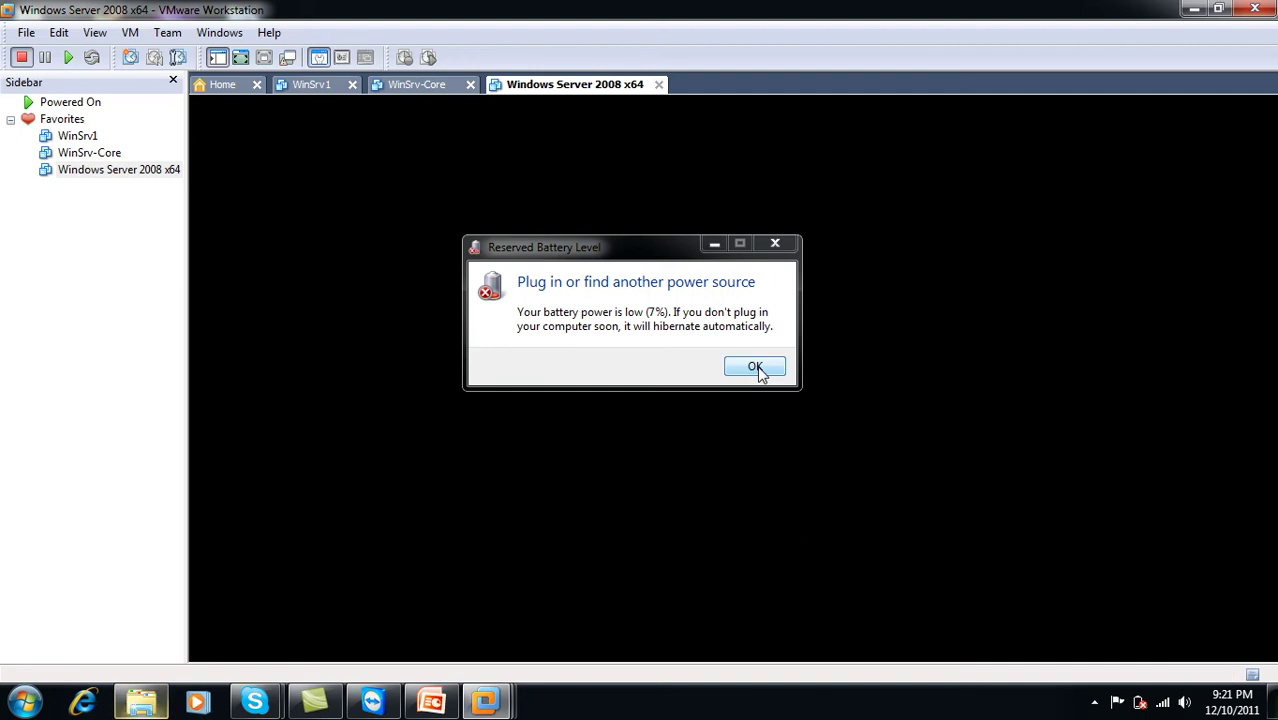
# - Dismiss the low battery warning and power on the WinSrv1 virtual machine
pyautogui.click(755, 367)
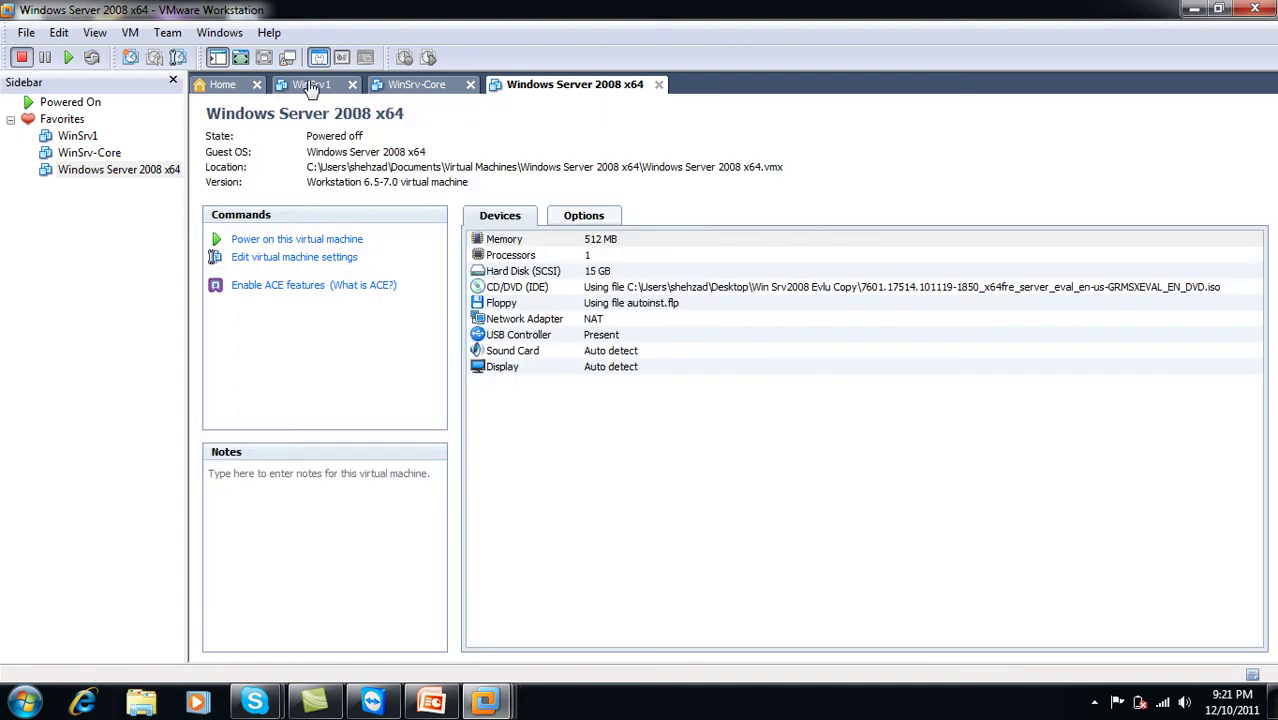
pyautogui.click(312, 86)
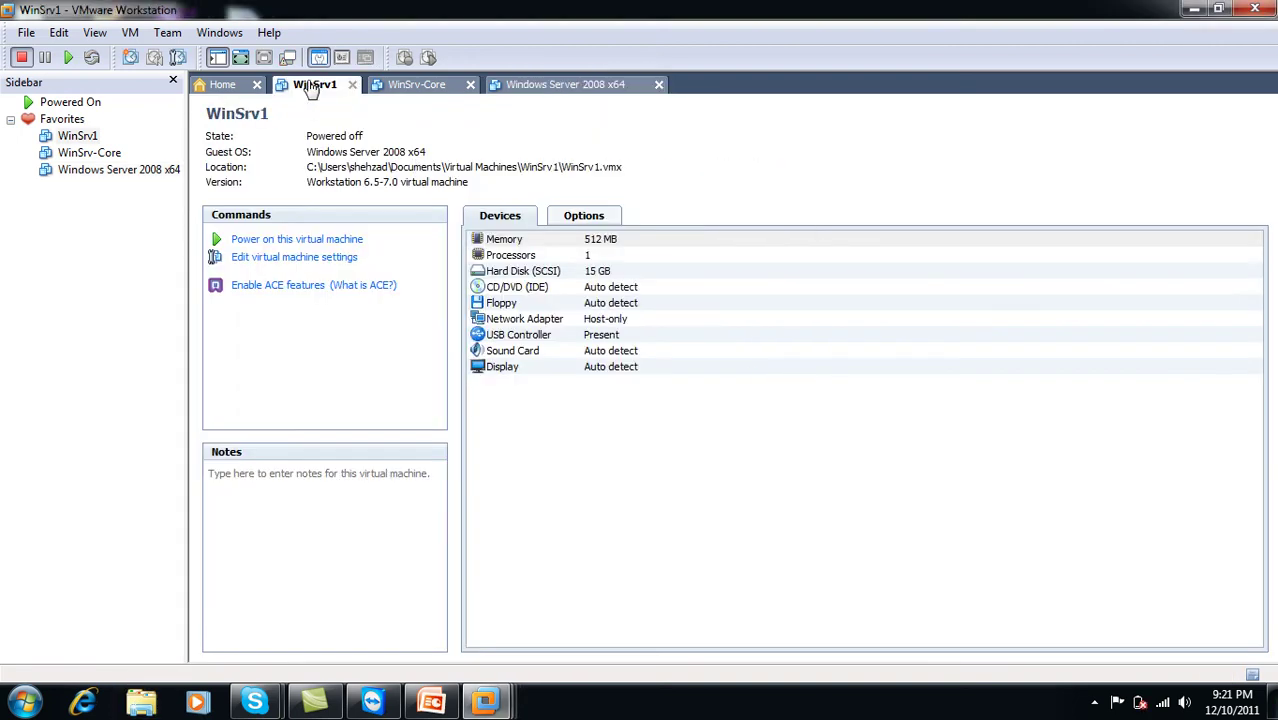
pyautogui.click(312, 241)
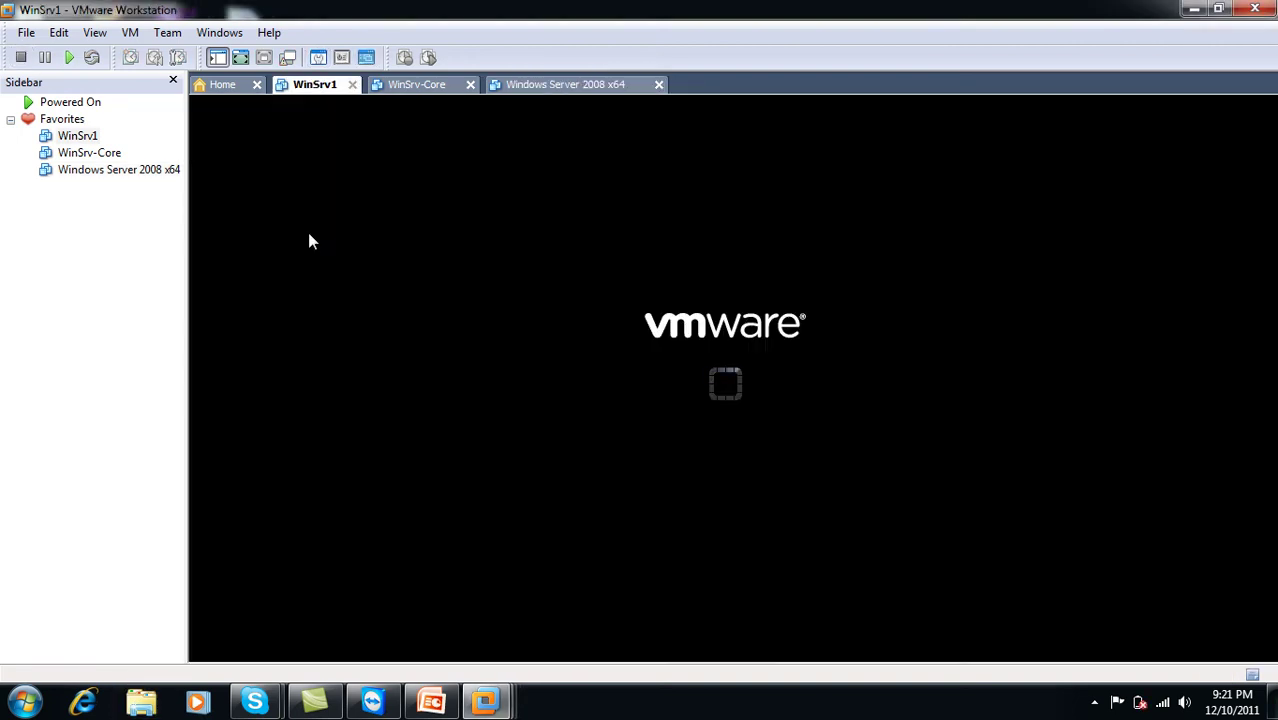
# - Show WinSrv1 in full screen, dismiss the disabled account notice, and log on as administrator with the account password
pyautogui.click(272, 57)
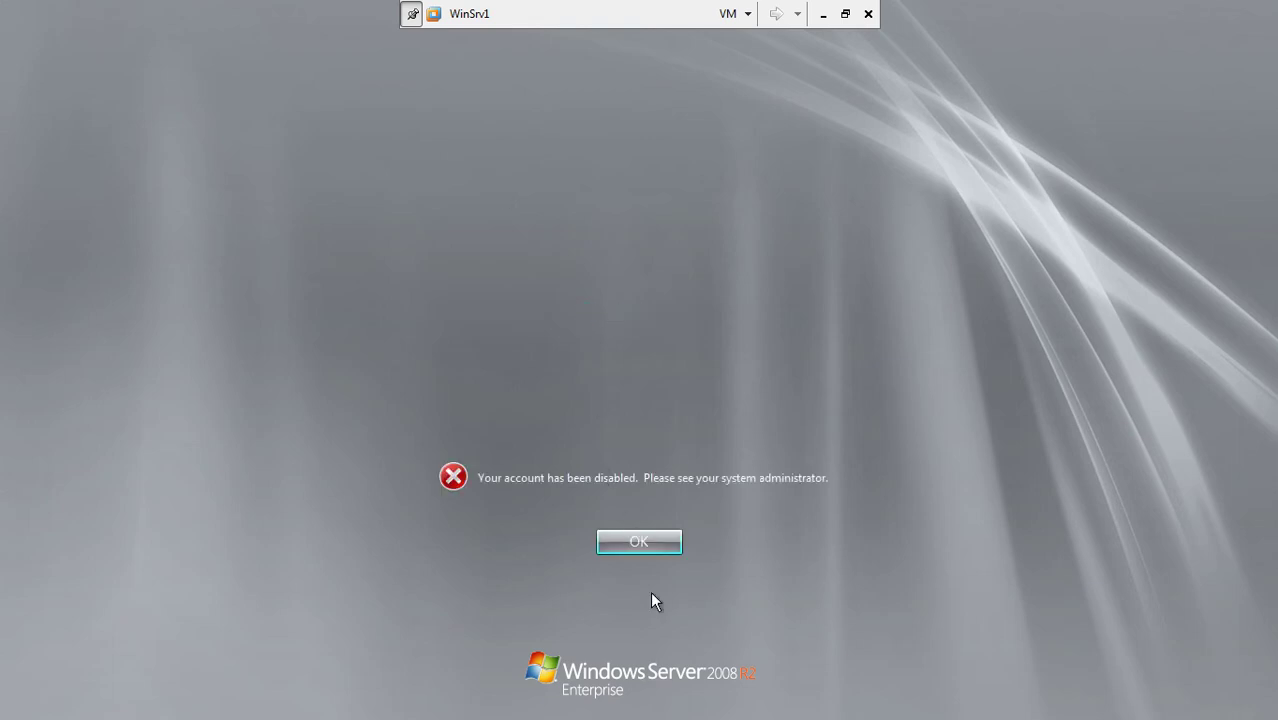
pyautogui.click(666, 551)
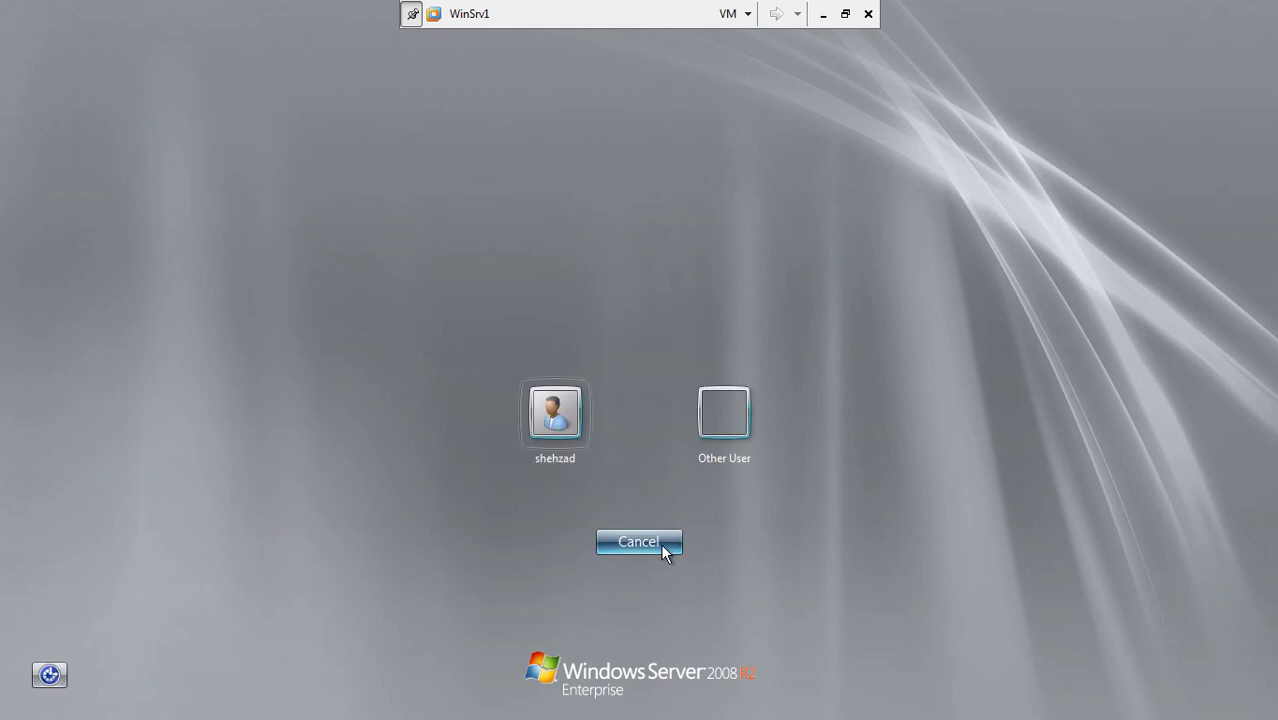
pyautogui.click(739, 402)
pyautogui.click(687, 434)
pyautogui.write('adm')
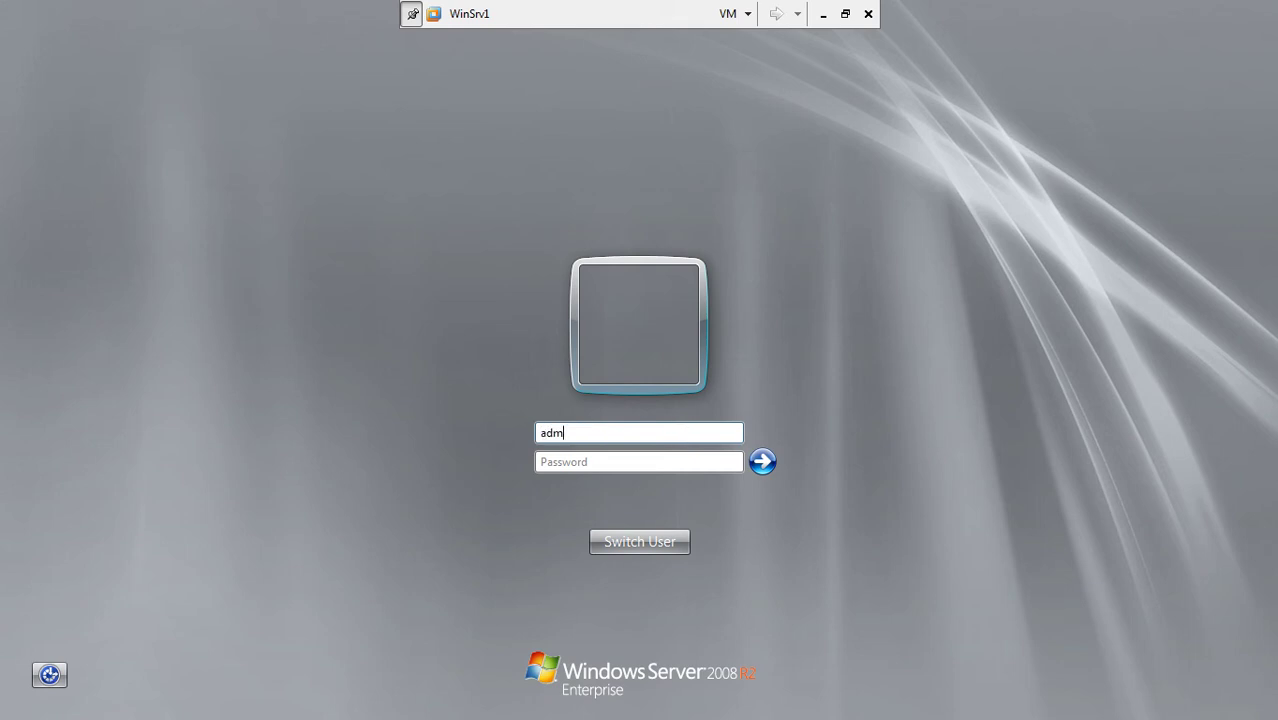
pyautogui.write('inistrator')
pyautogui.press('Tab')
pyautogui.write('•••••')
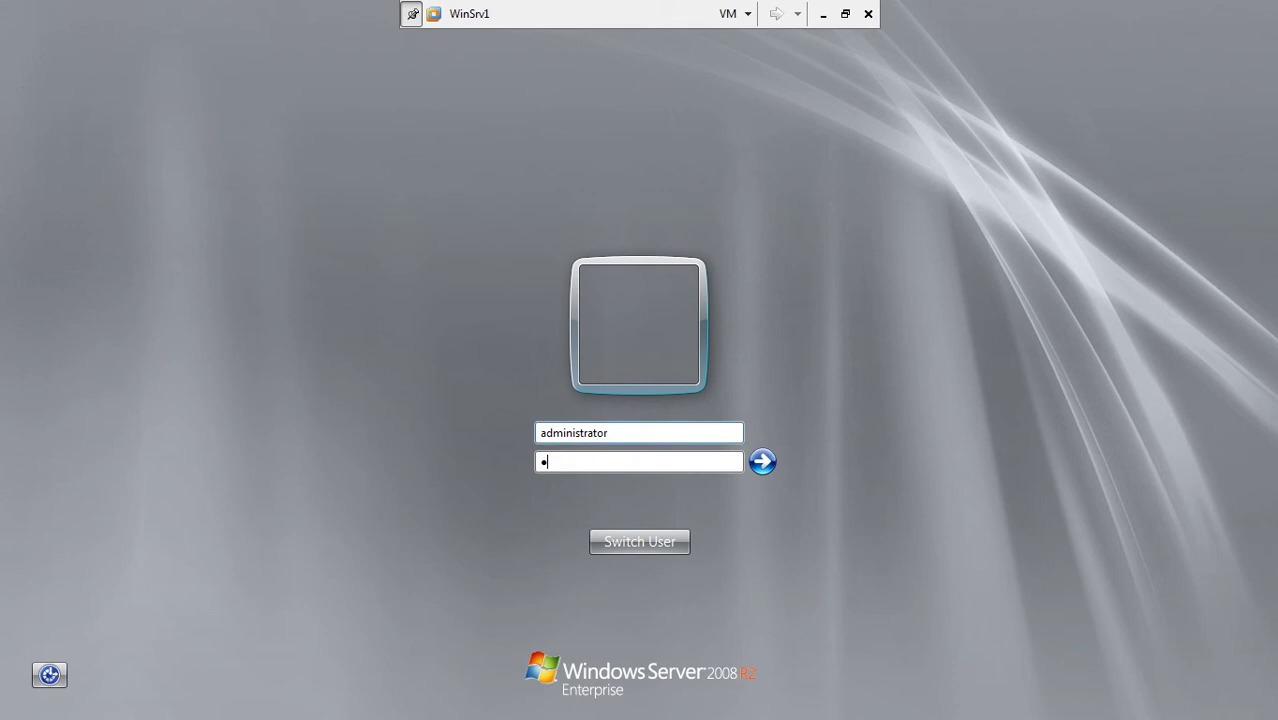
pyautogui.write('••')
pyautogui.press('Return')
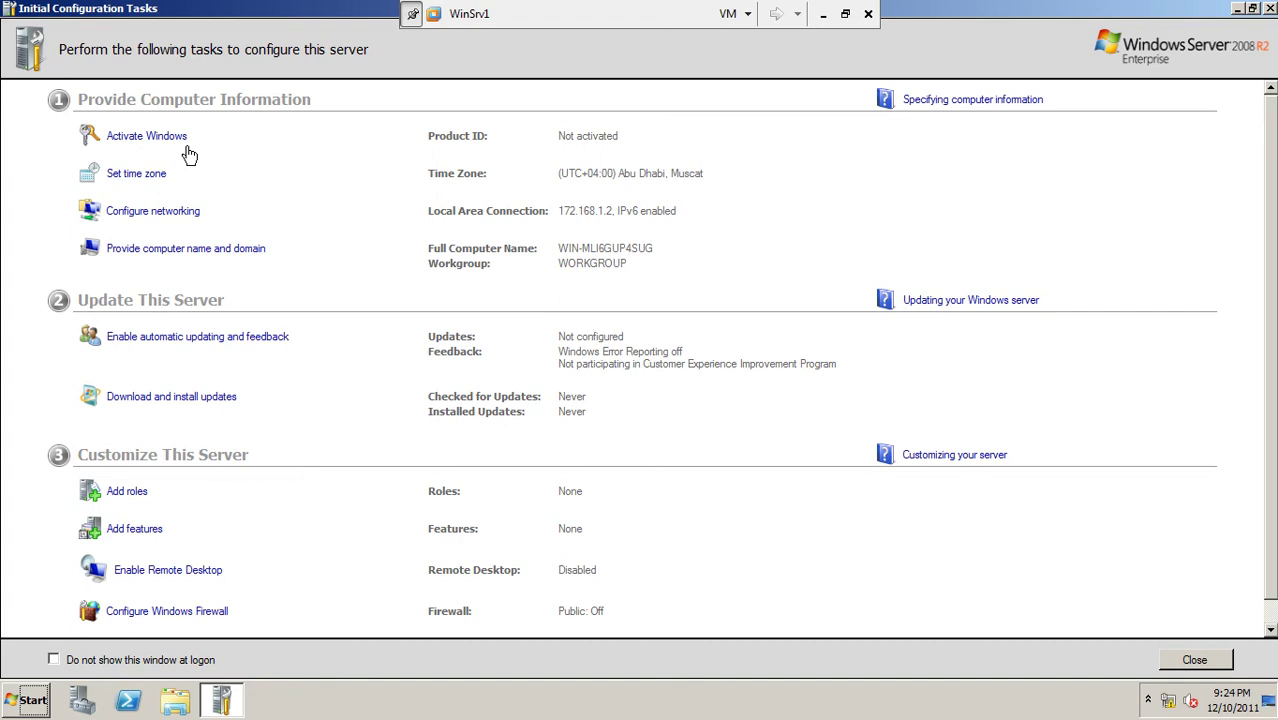
# - Set the server's time zone to (UTC+04:00) Abu Dhabi, Muscat in the initial configuration tasks
pyautogui.click(146, 177)
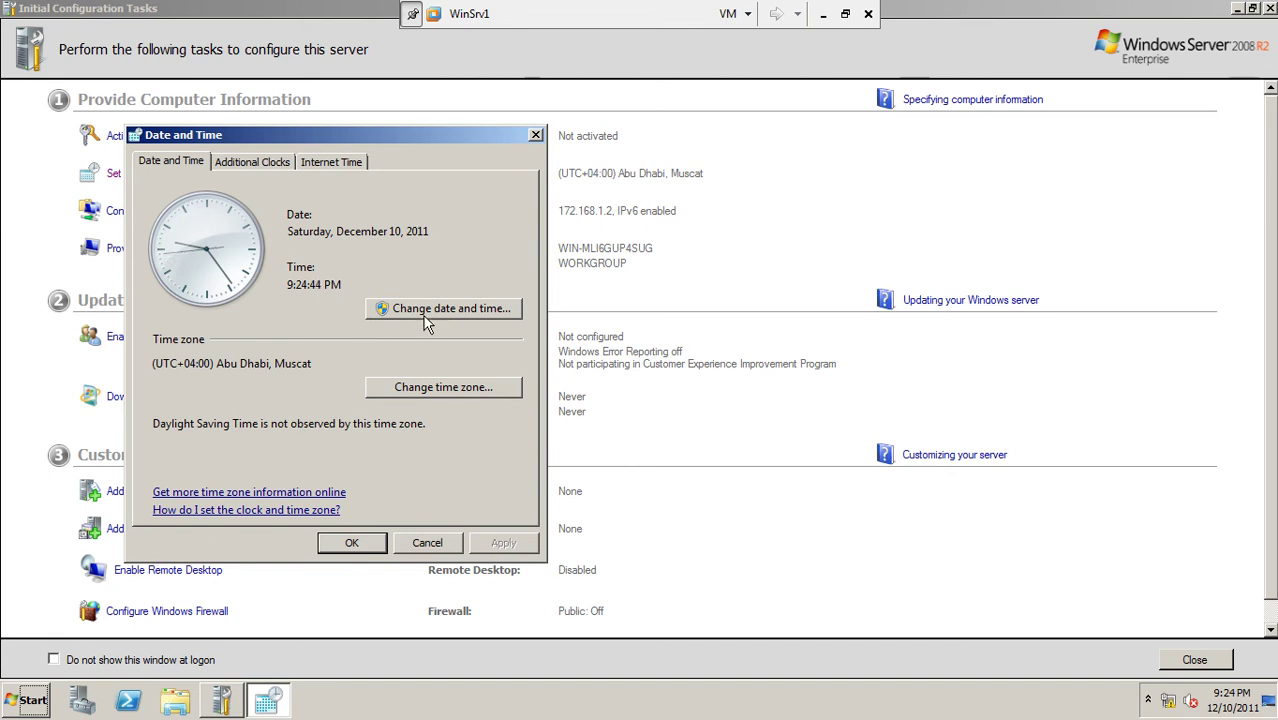
pyautogui.click(417, 392)
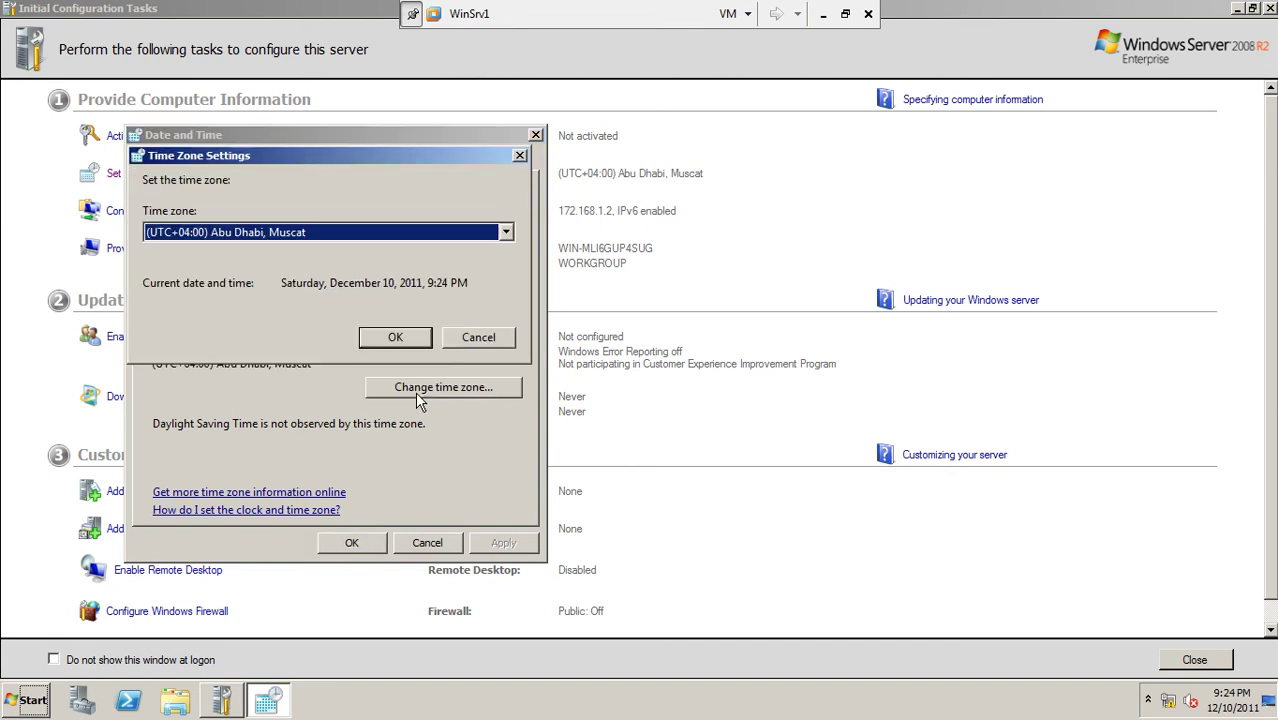
pyautogui.click(340, 229)
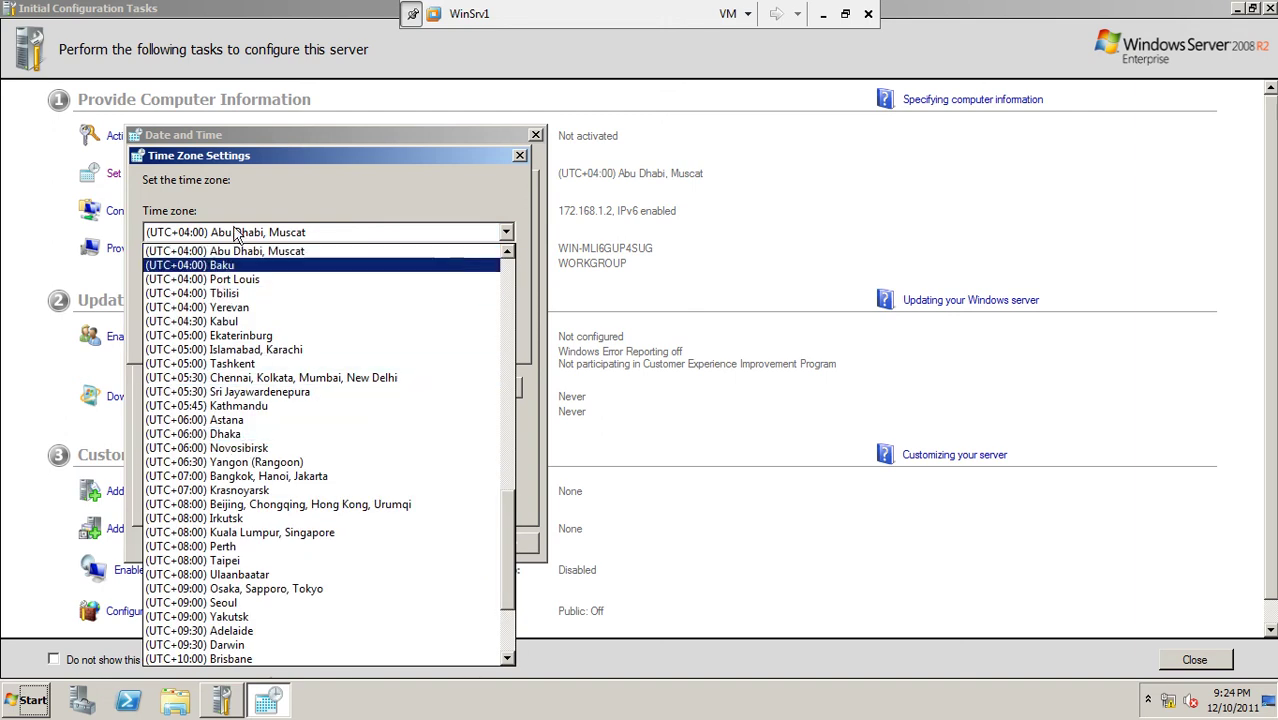
pyautogui.click(264, 252)
pyautogui.click(393, 339)
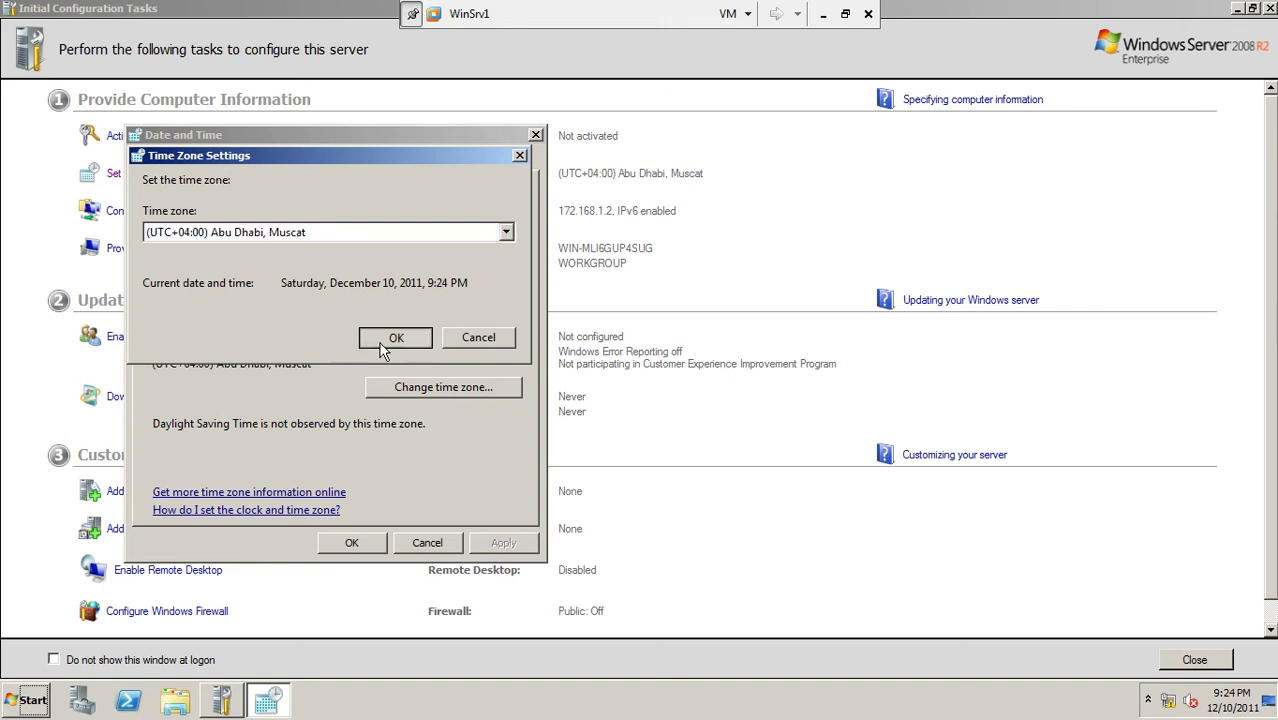
pyautogui.click(356, 543)
# - Try disabling Internet Protocol Version 6 (TCP/IPv6) in the Local Area Connection's properties
pyautogui.click(190, 218)
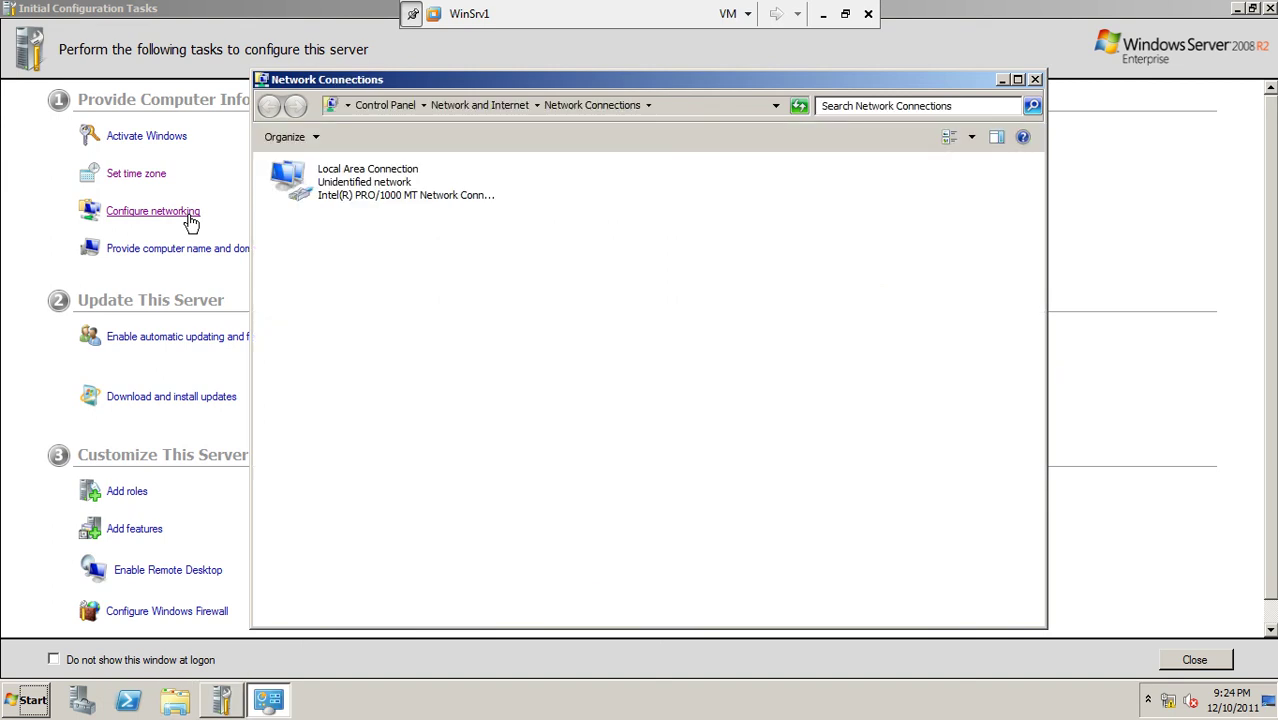
pyautogui.rightClick(314, 178)
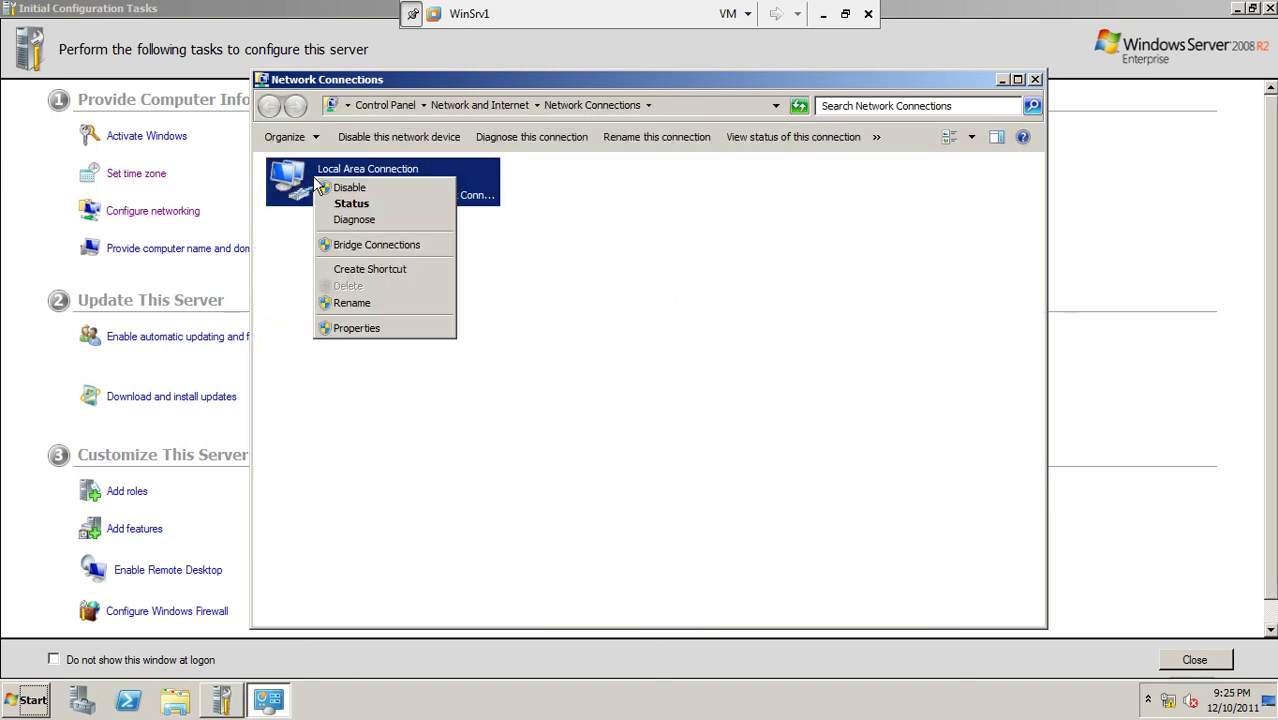
pyautogui.click(367, 331)
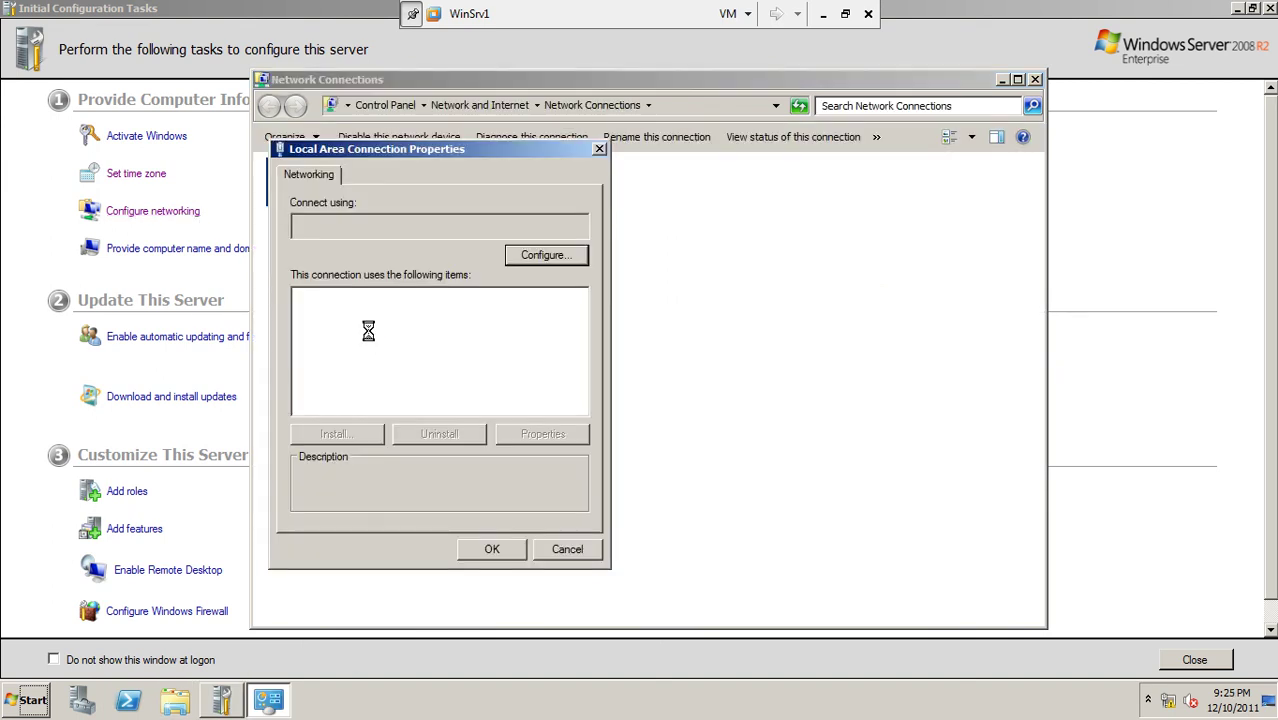
pyautogui.click(437, 363)
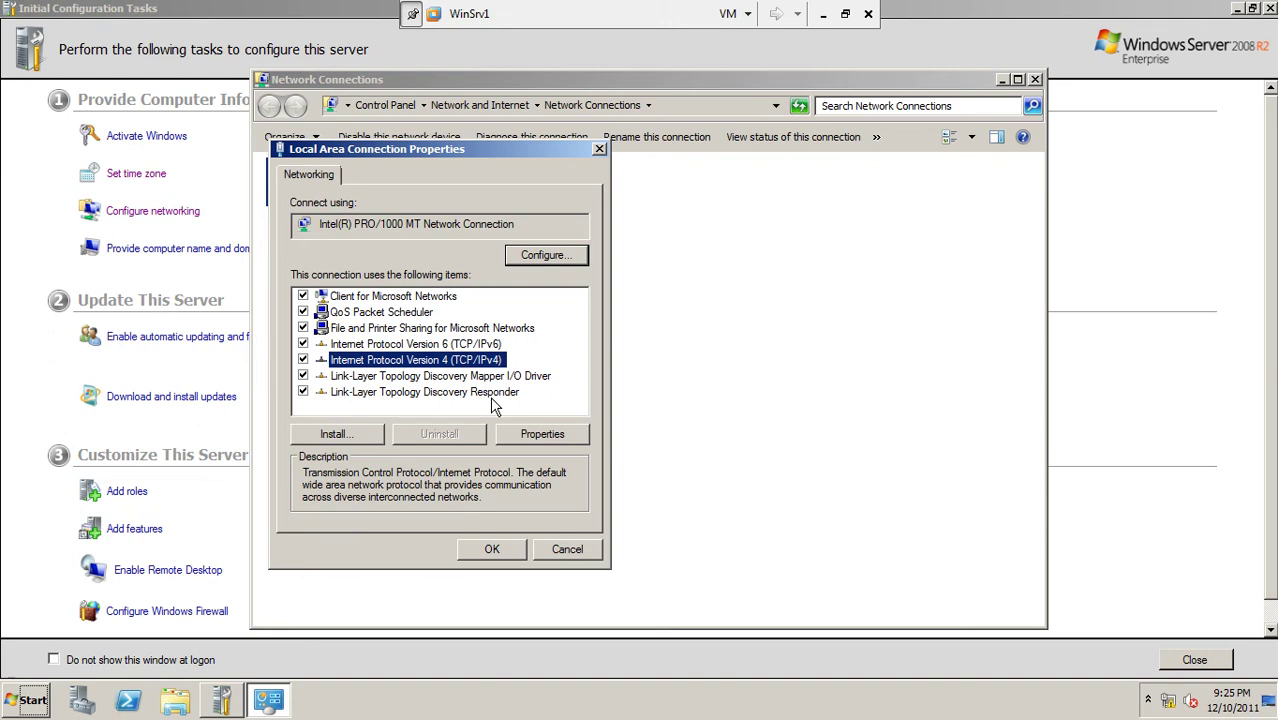
pyautogui.click(303, 344)
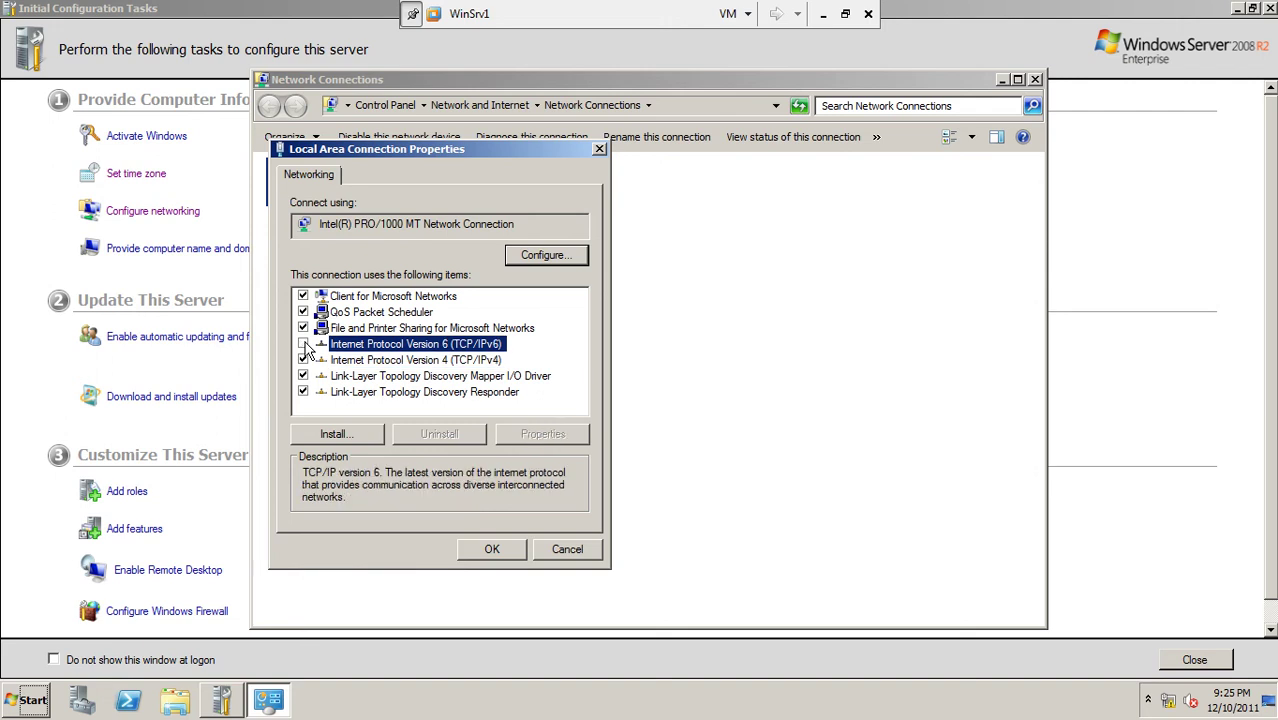
# - Review the Local Area Connection's Internet Protocol Version 4 (TCP/IPv4) address settings and leave the connection properties without saving
pyautogui.click(407, 360)
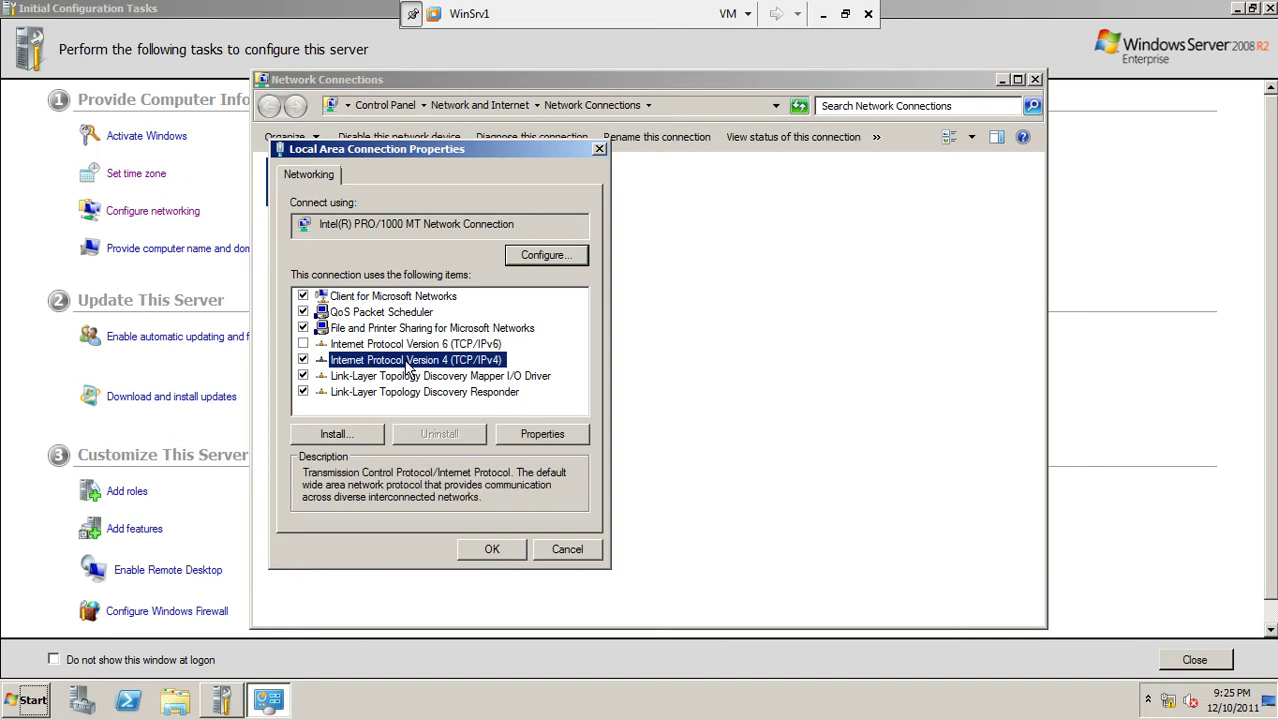
pyautogui.click(530, 434)
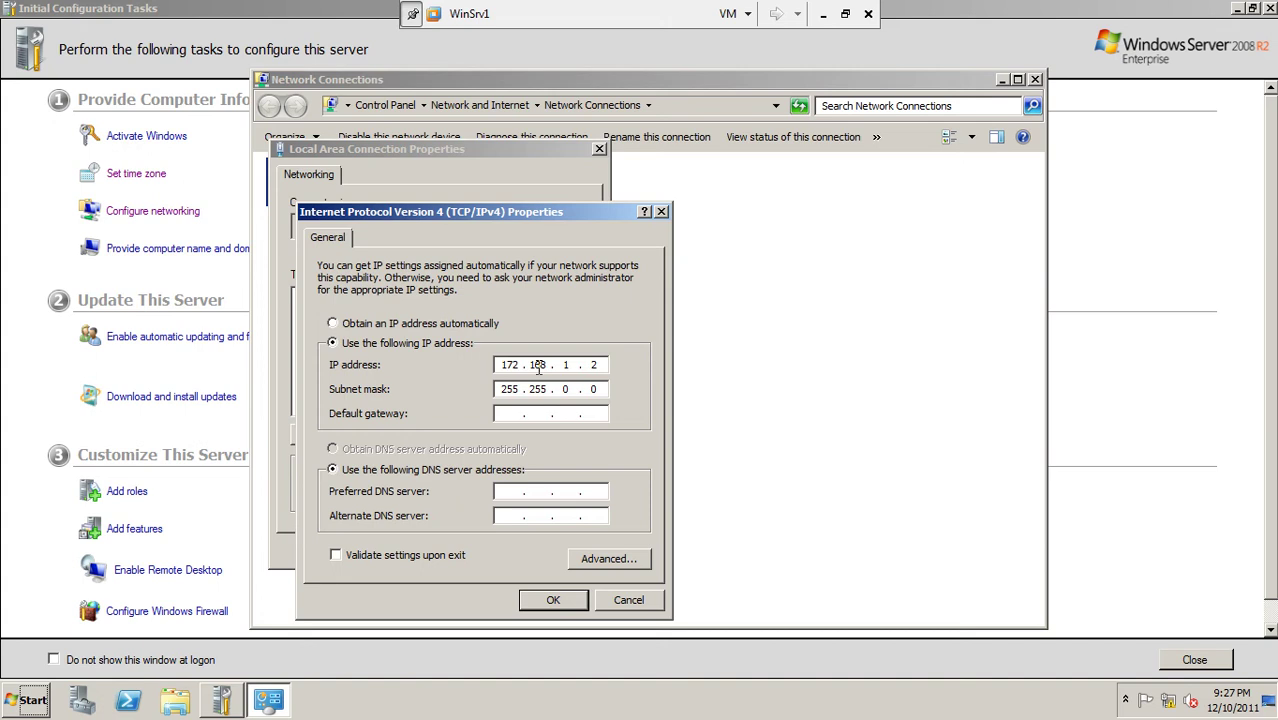
pyautogui.click(629, 600)
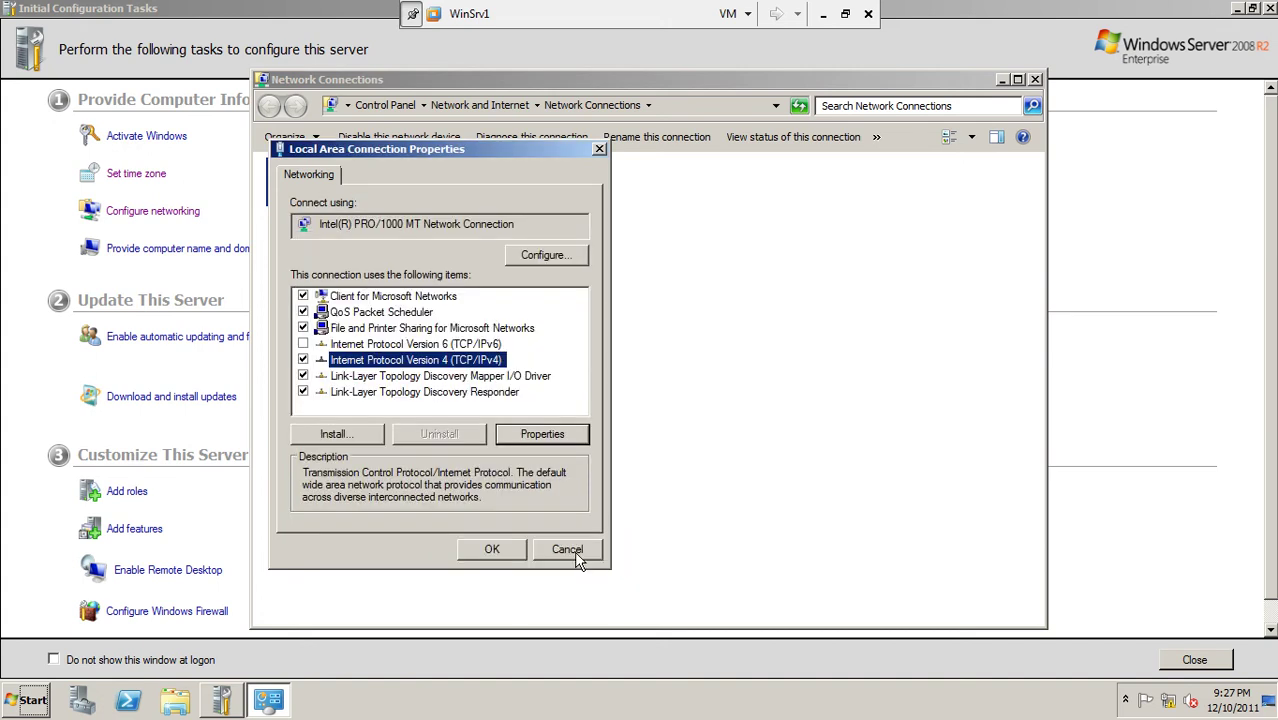
pyautogui.click(567, 550)
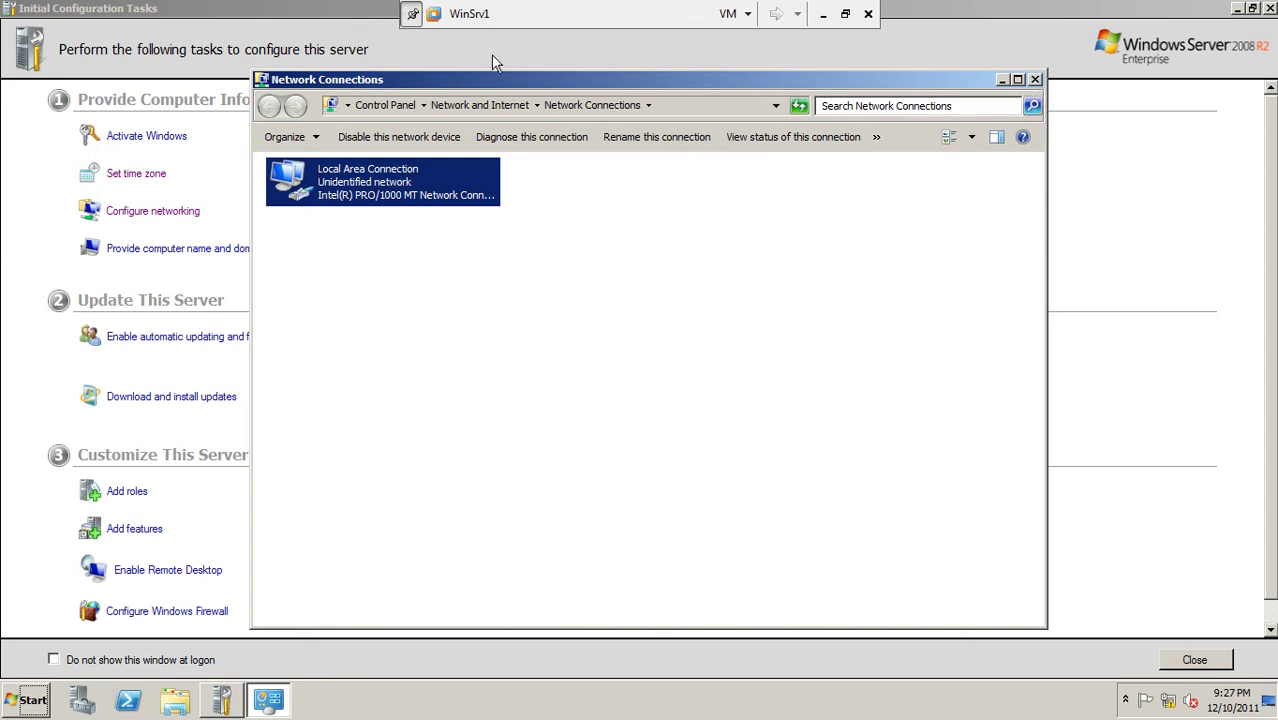
# - Try switching the Local Area Connection's IPv4 settings to obtain an IP address automatically, cancel the dialogs, and close Network Connections
pyautogui.rightClick(340, 190)
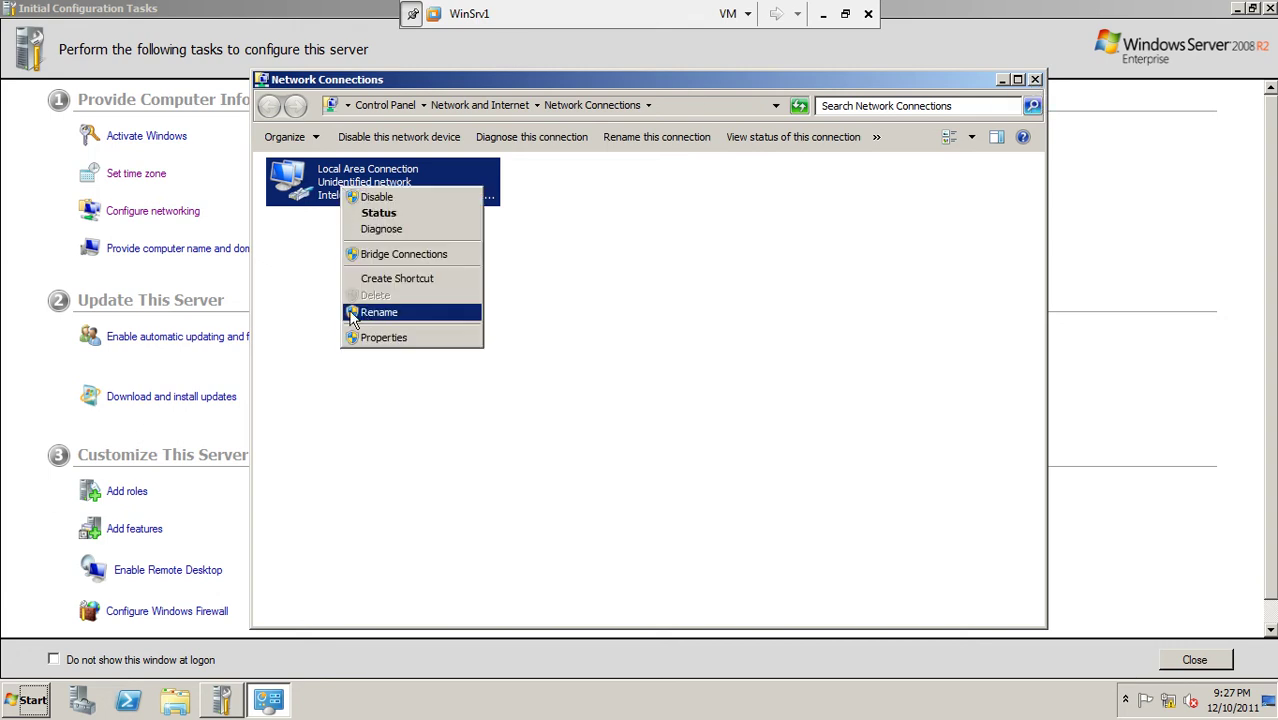
pyautogui.click(378, 339)
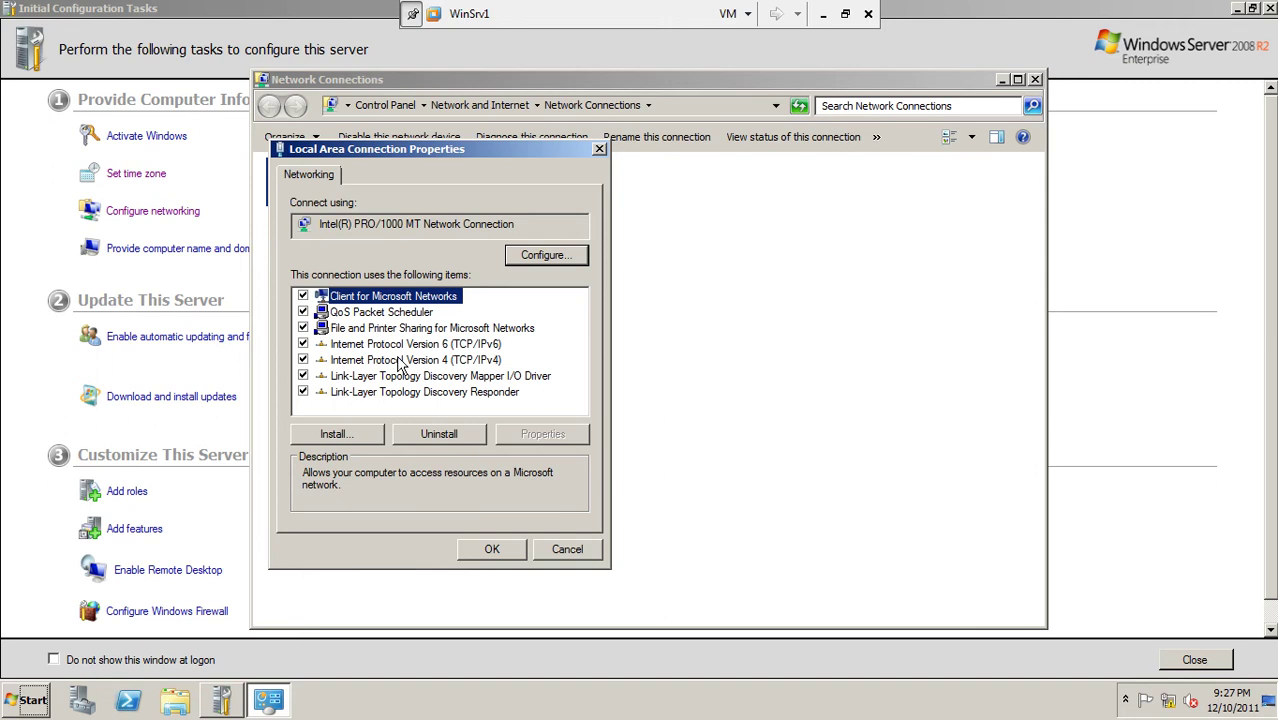
pyautogui.click(398, 360)
pyautogui.click(513, 432)
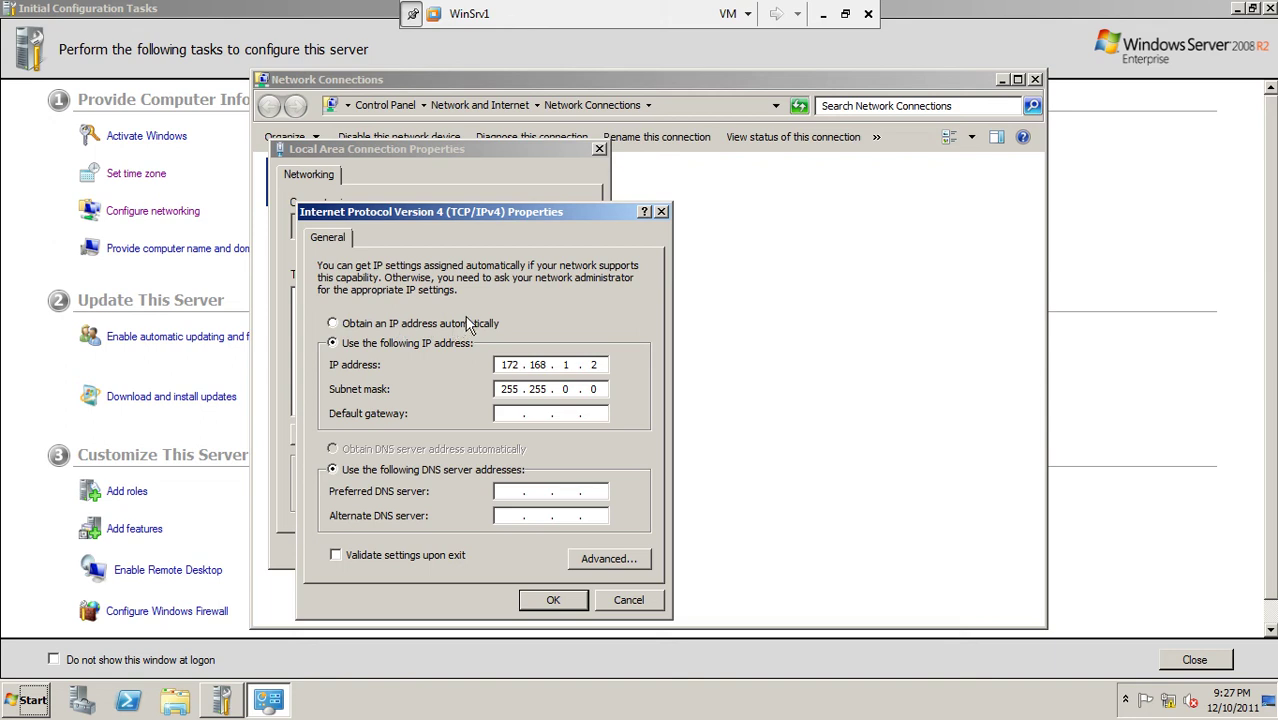
pyautogui.click(463, 325)
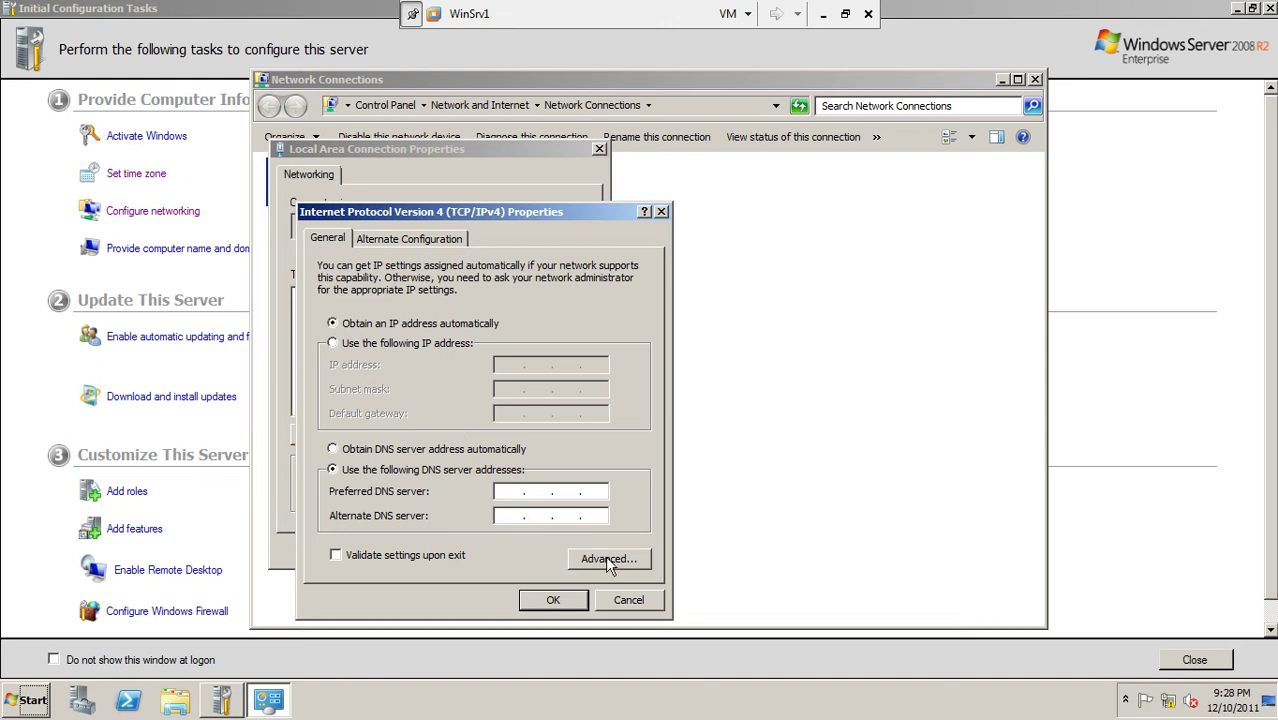
pyautogui.click(648, 602)
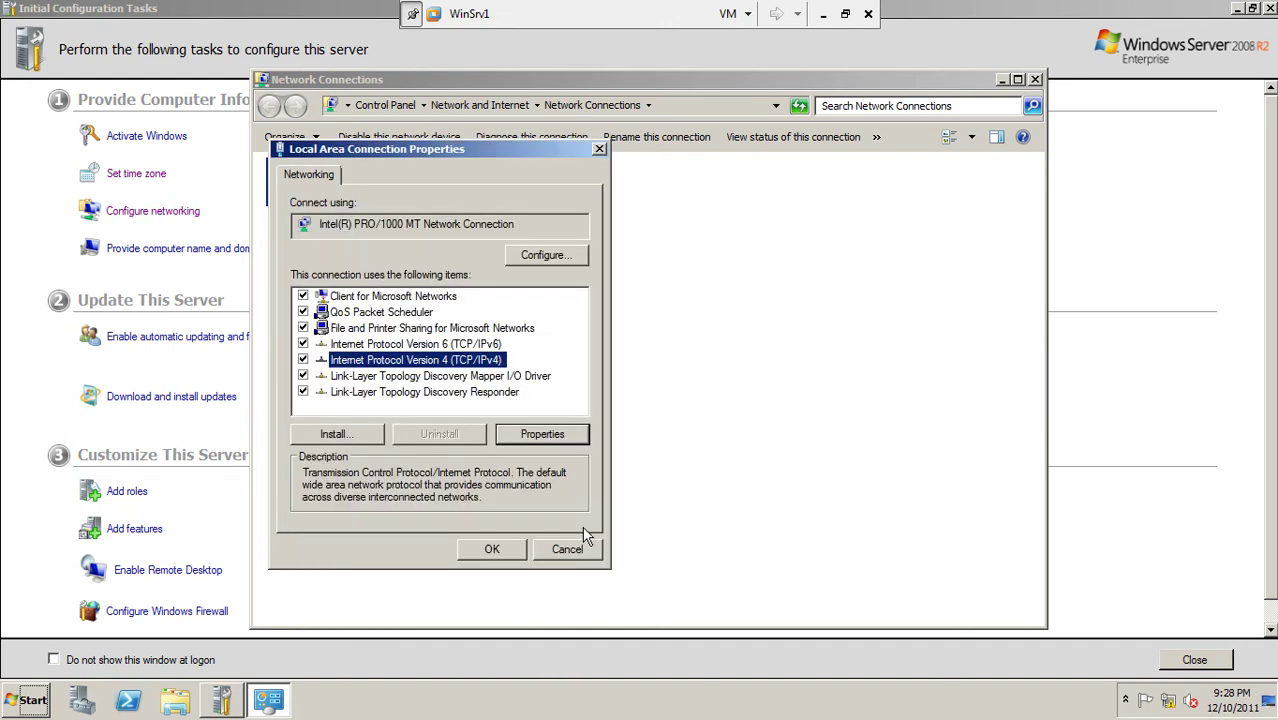
pyautogui.click(594, 555)
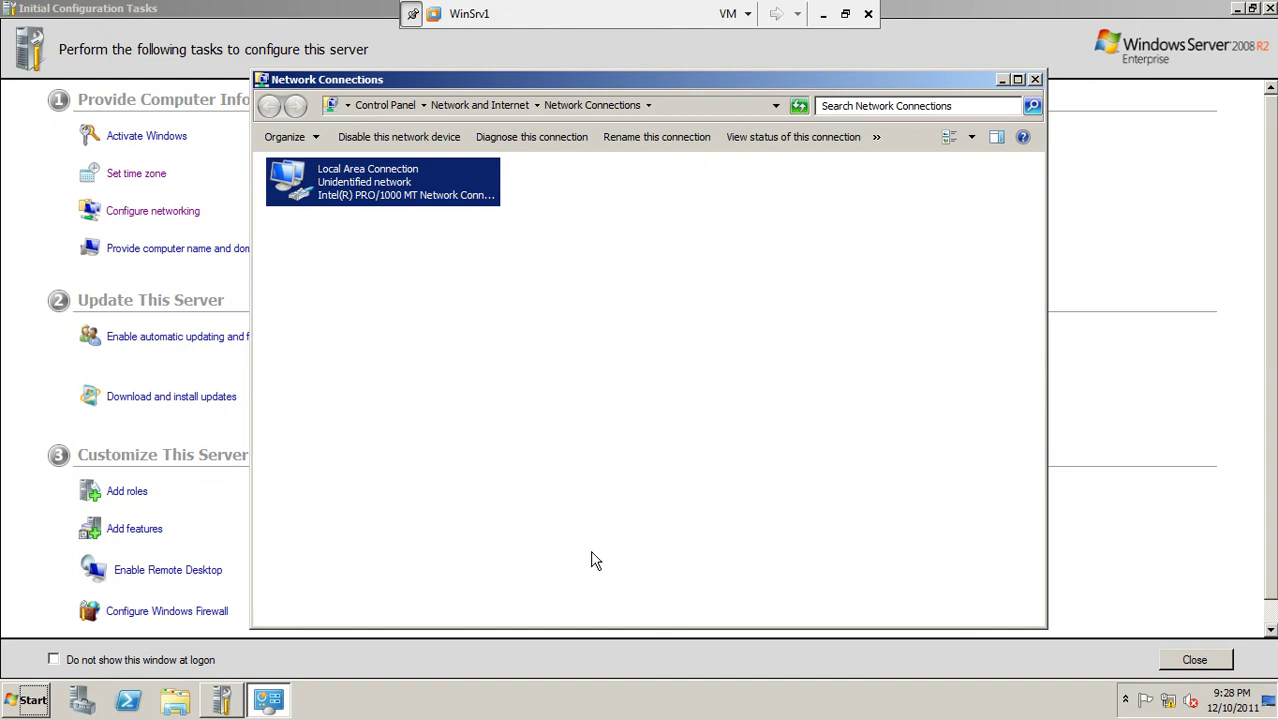
pyautogui.click(1035, 80)
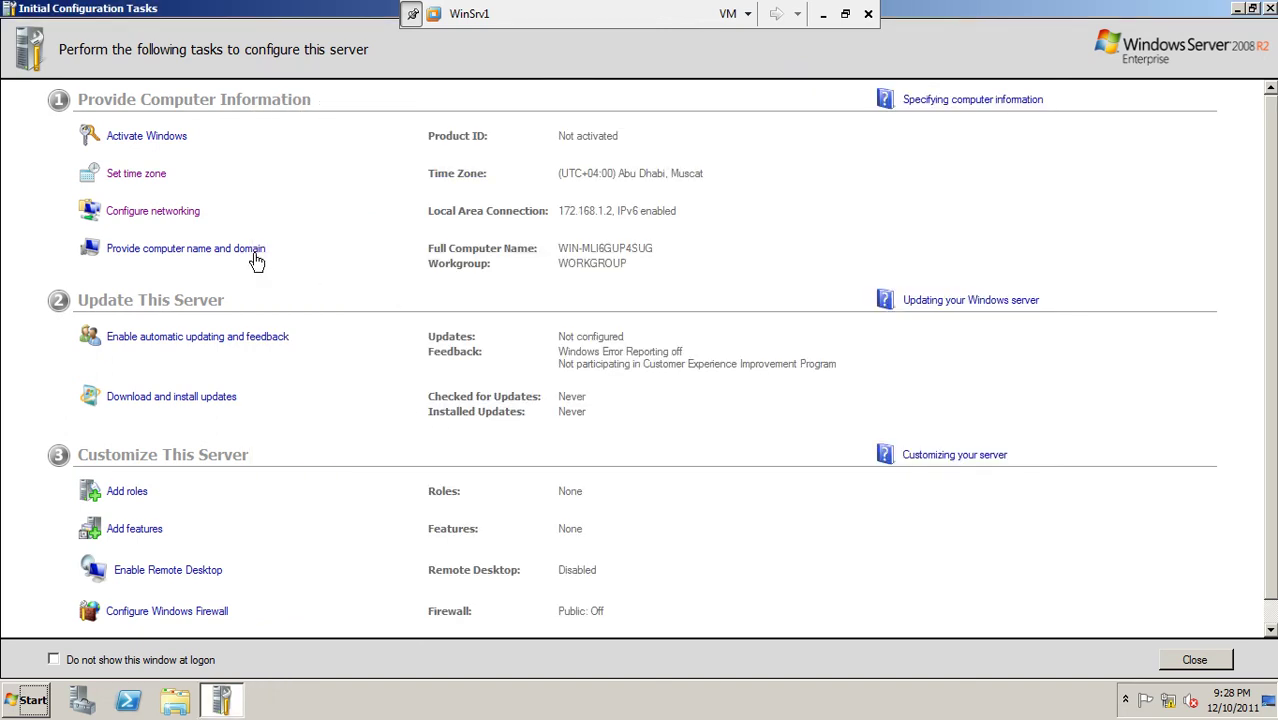
# - Rename the computer as ADSrv, keeping it in its workgroup, and restart the server to apply the change
pyautogui.click(222, 252)
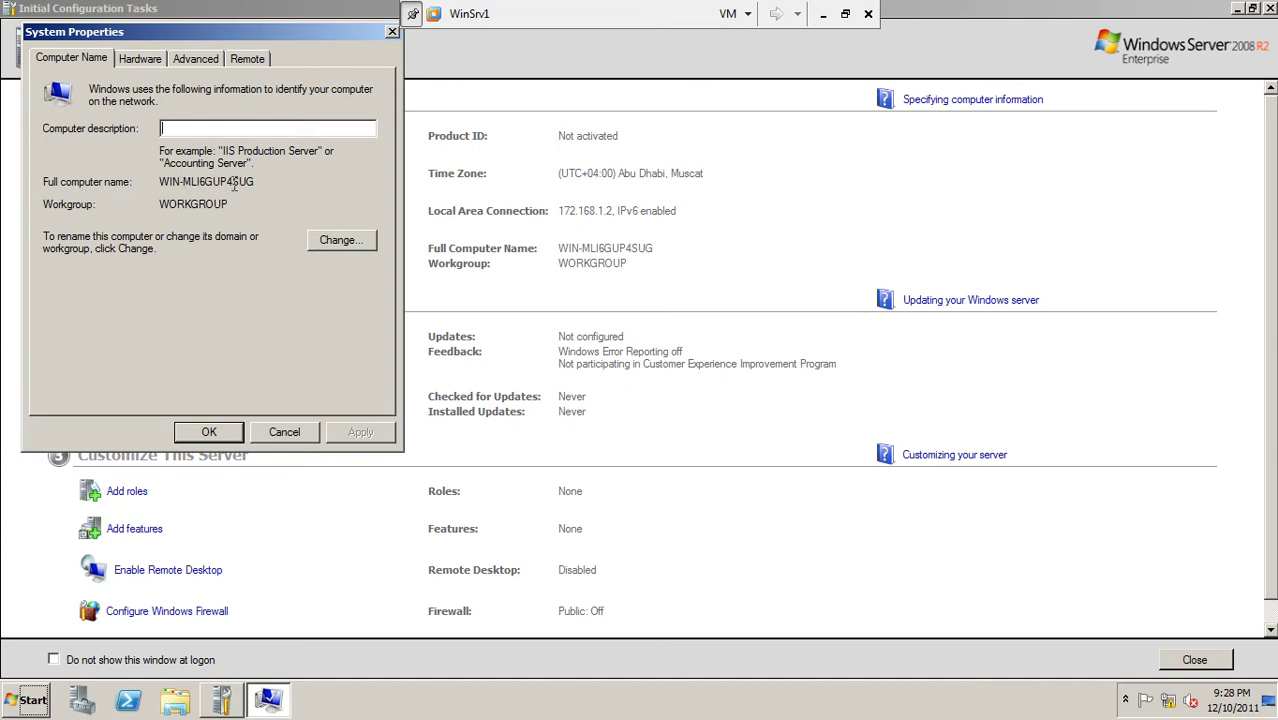
pyautogui.moveTo(255, 183); pyautogui.dragTo(158, 184)
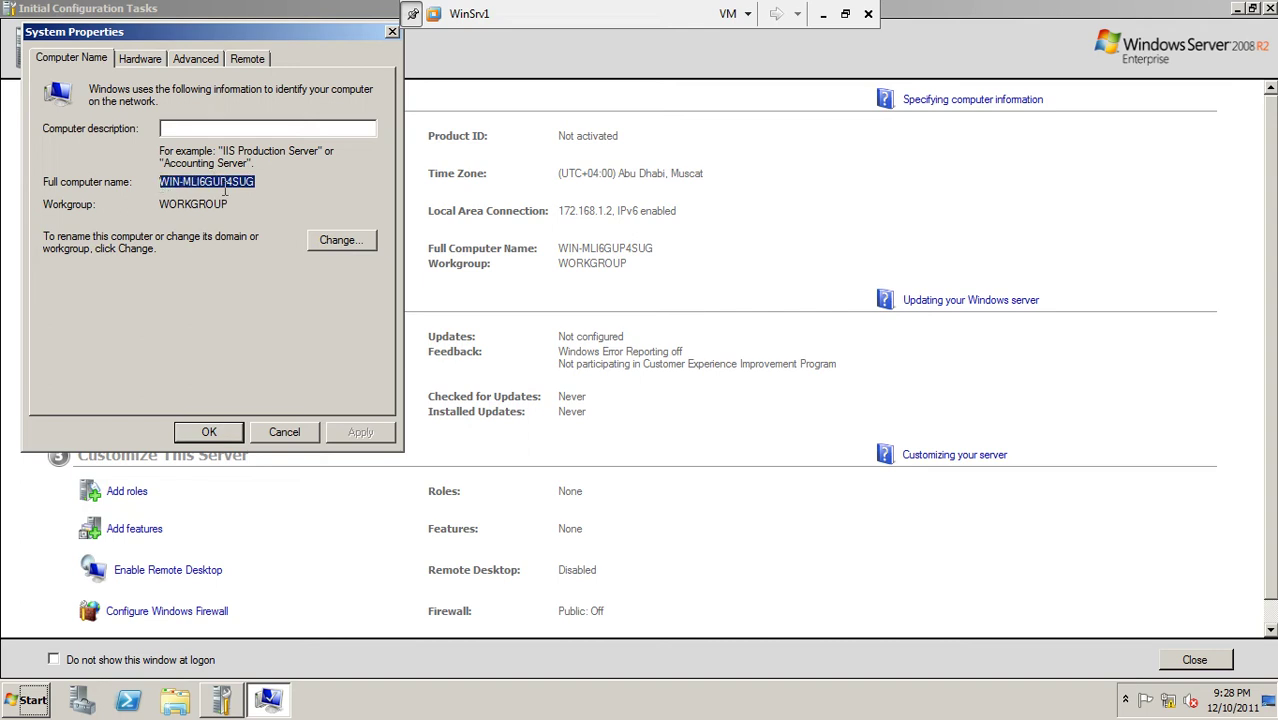
pyautogui.click(323, 248)
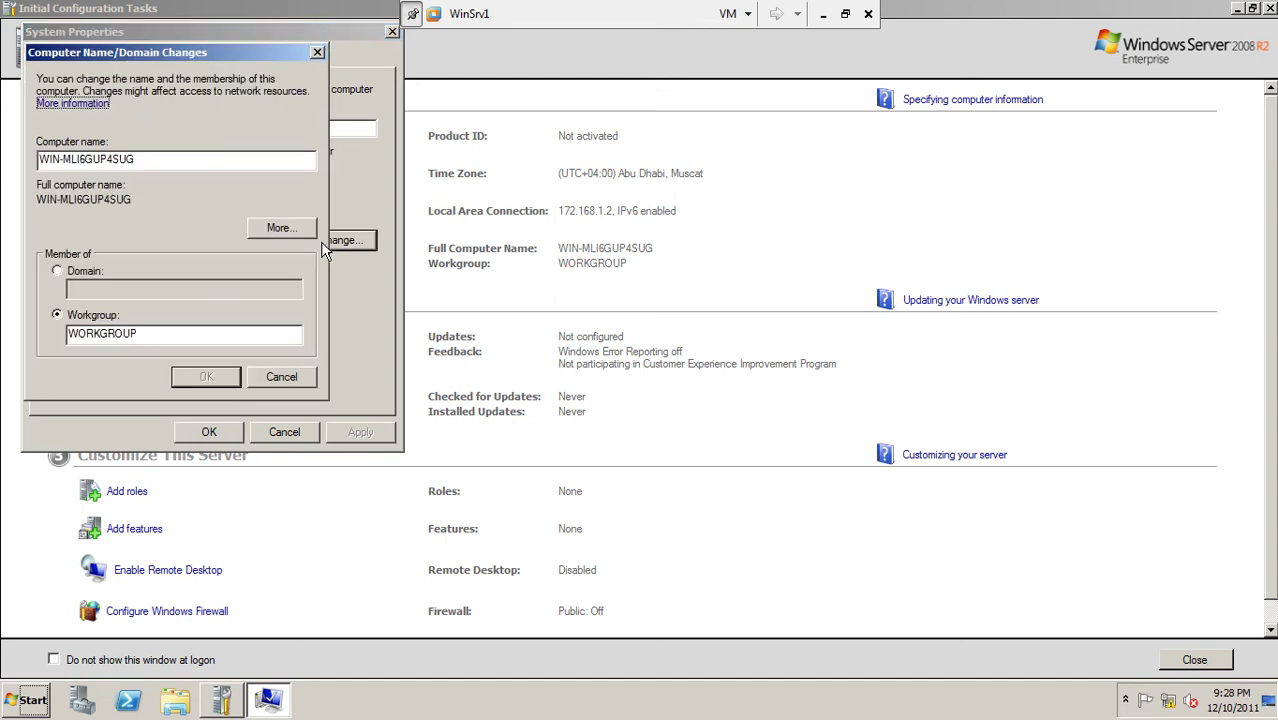
pyautogui.click(178, 164)
pyautogui.moveTo(178, 164); pyautogui.dragTo(4, 178)
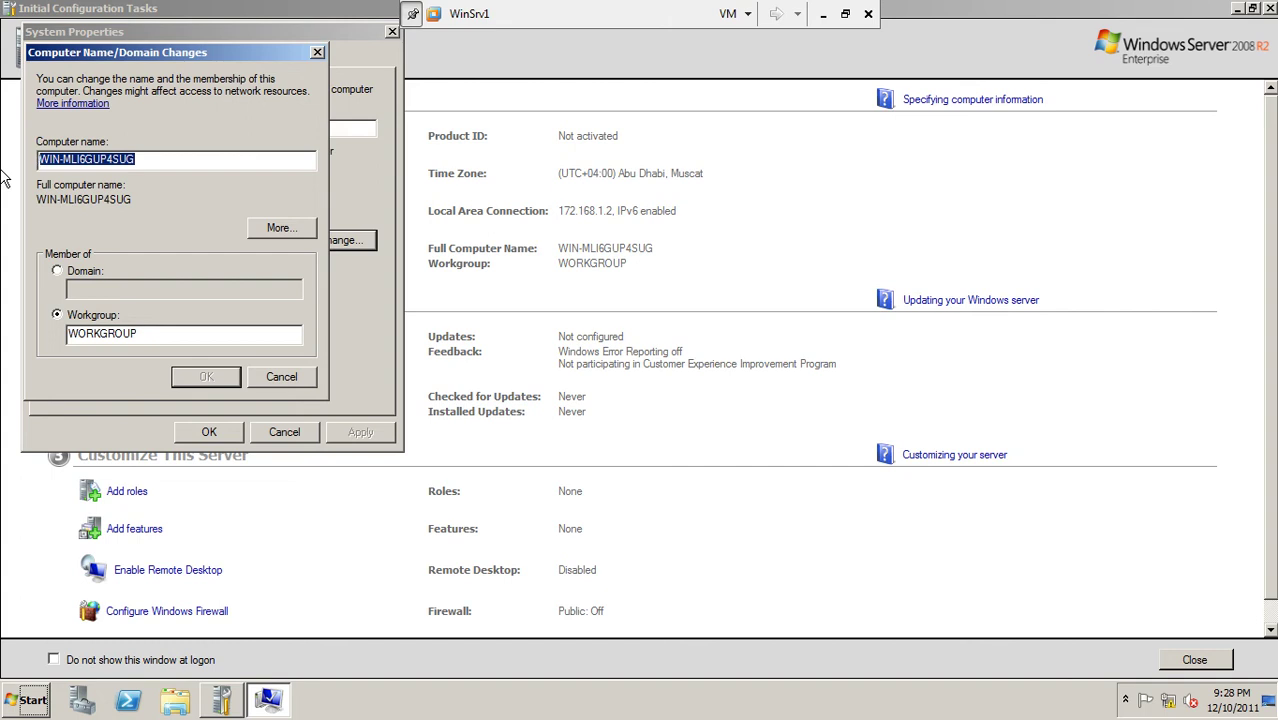
pyautogui.write('AD')
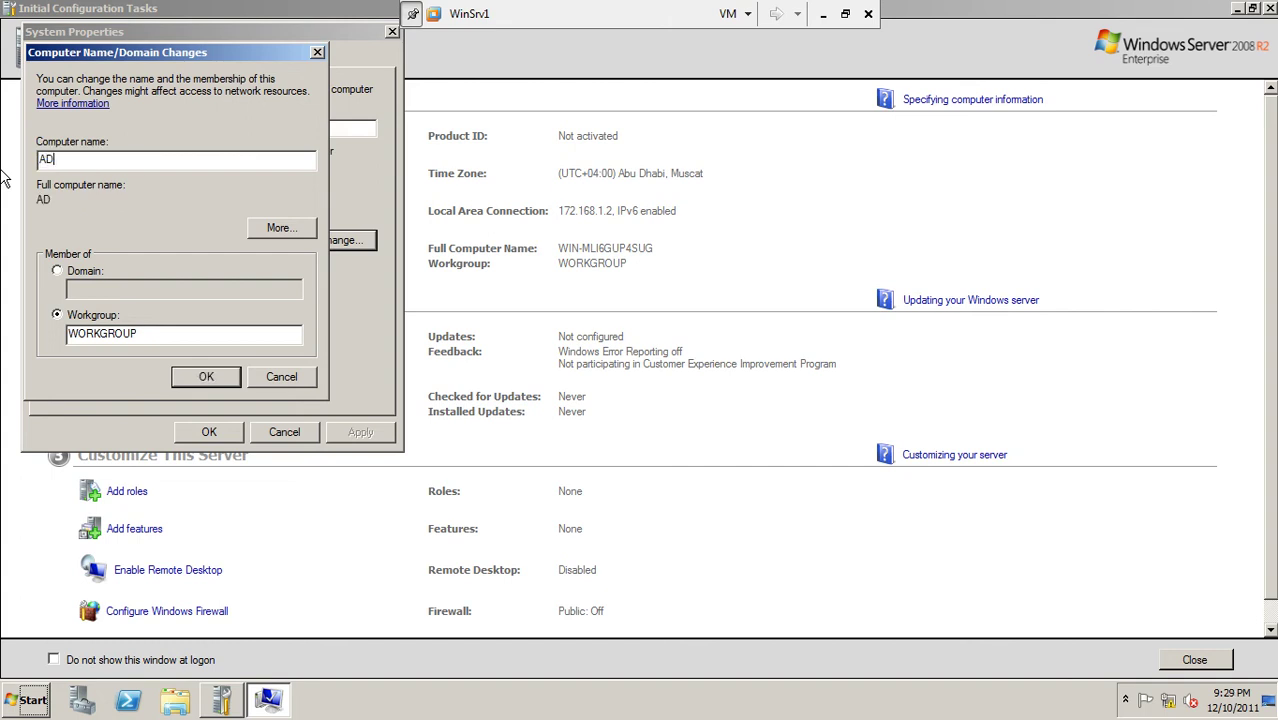
pyautogui.write('Srv')
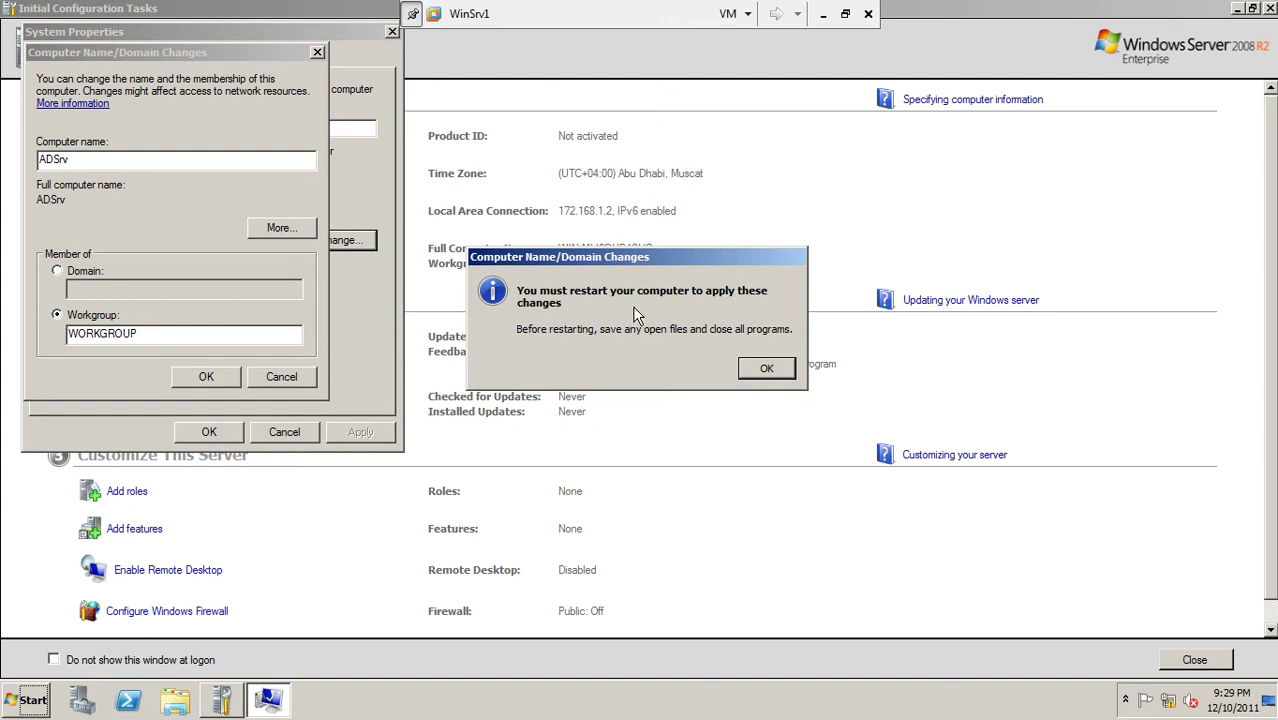
pyautogui.click(775, 371)
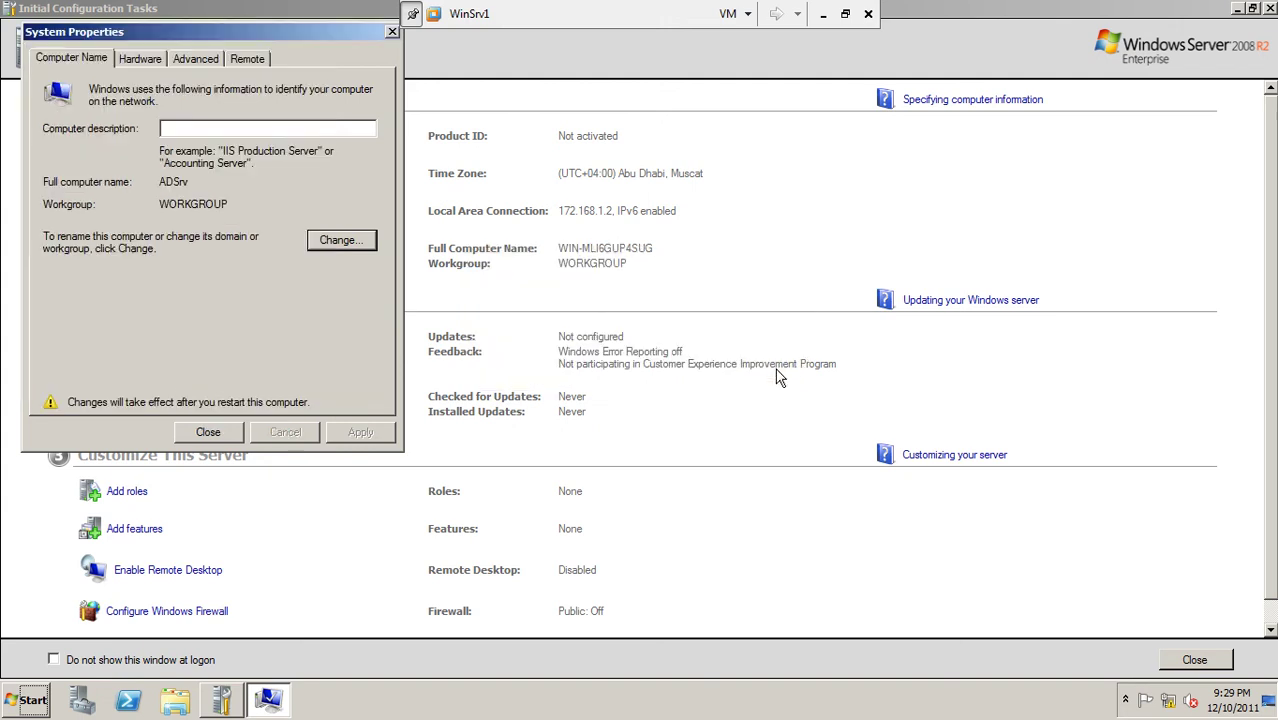
pyautogui.click(210, 433)
pyautogui.click(652, 363)
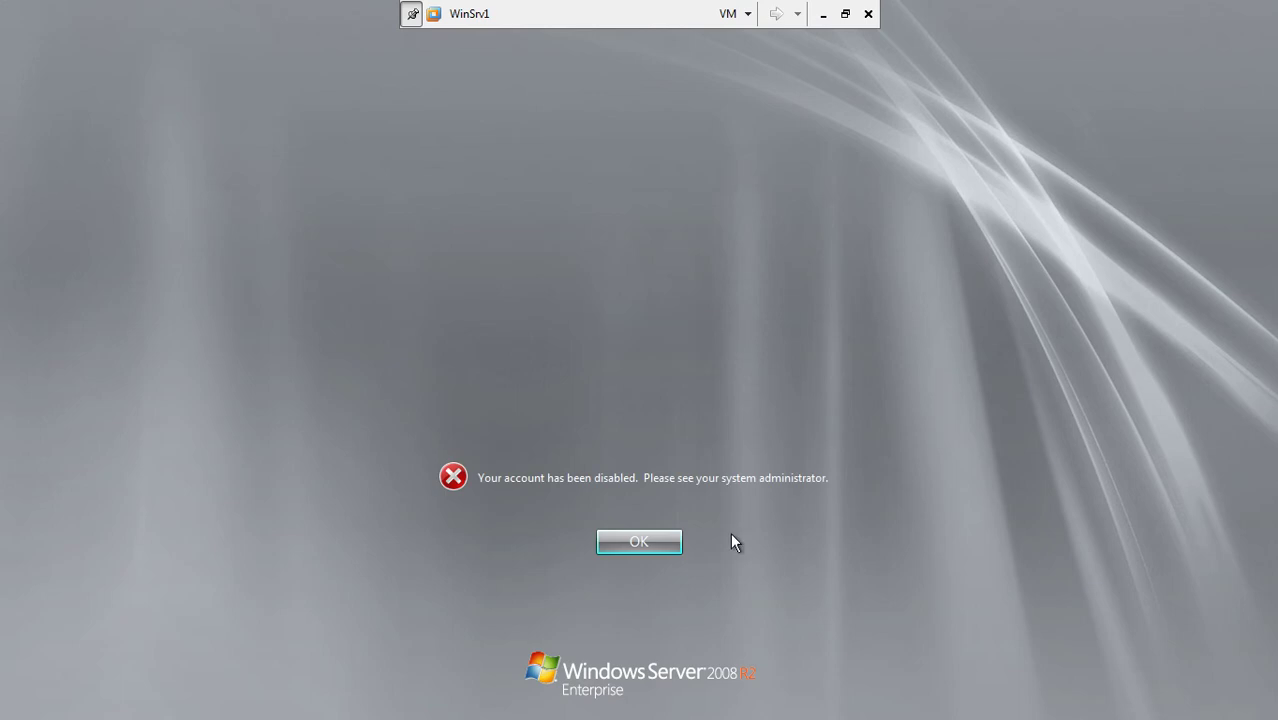
# - Dismiss the disabled-account message and sign in as another user, administrator, entering the account password
pyautogui.click(656, 540)
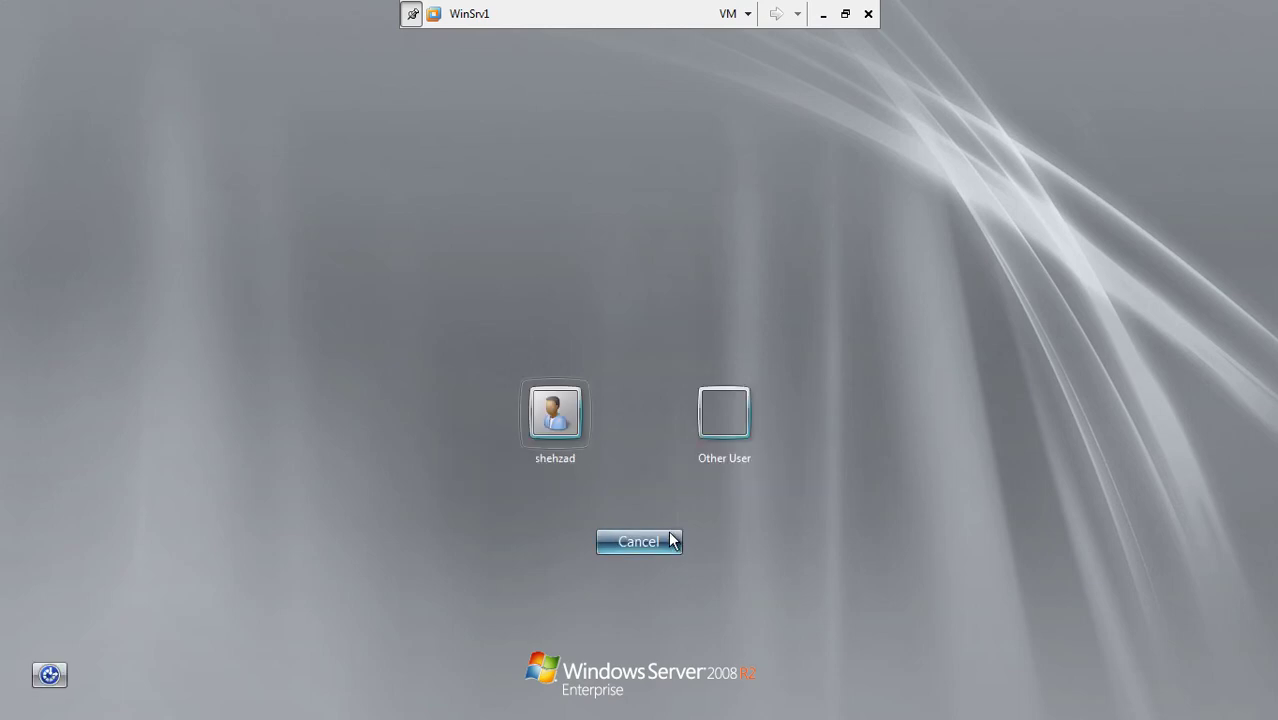
pyautogui.click(717, 444)
pyautogui.write('administrator')
pyautogui.press('Tab')
pyautogui.write('•••••')
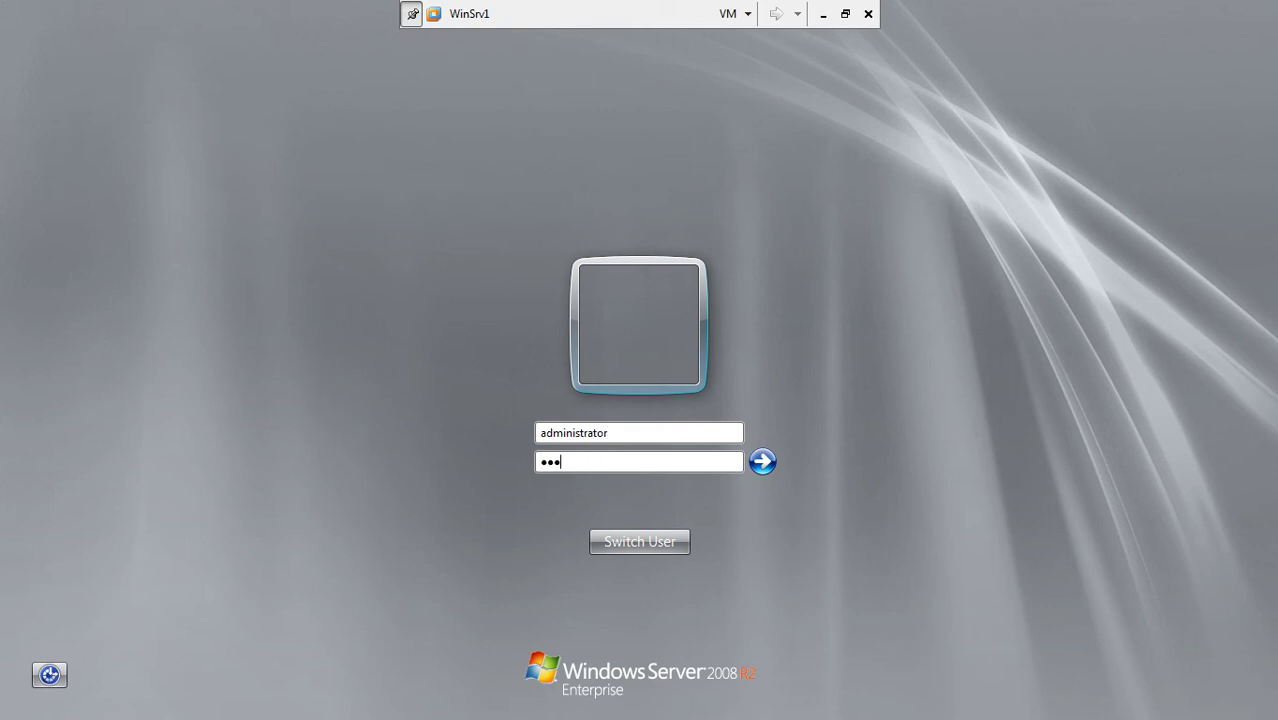
pyautogui.write('•')
pyautogui.press('Return')
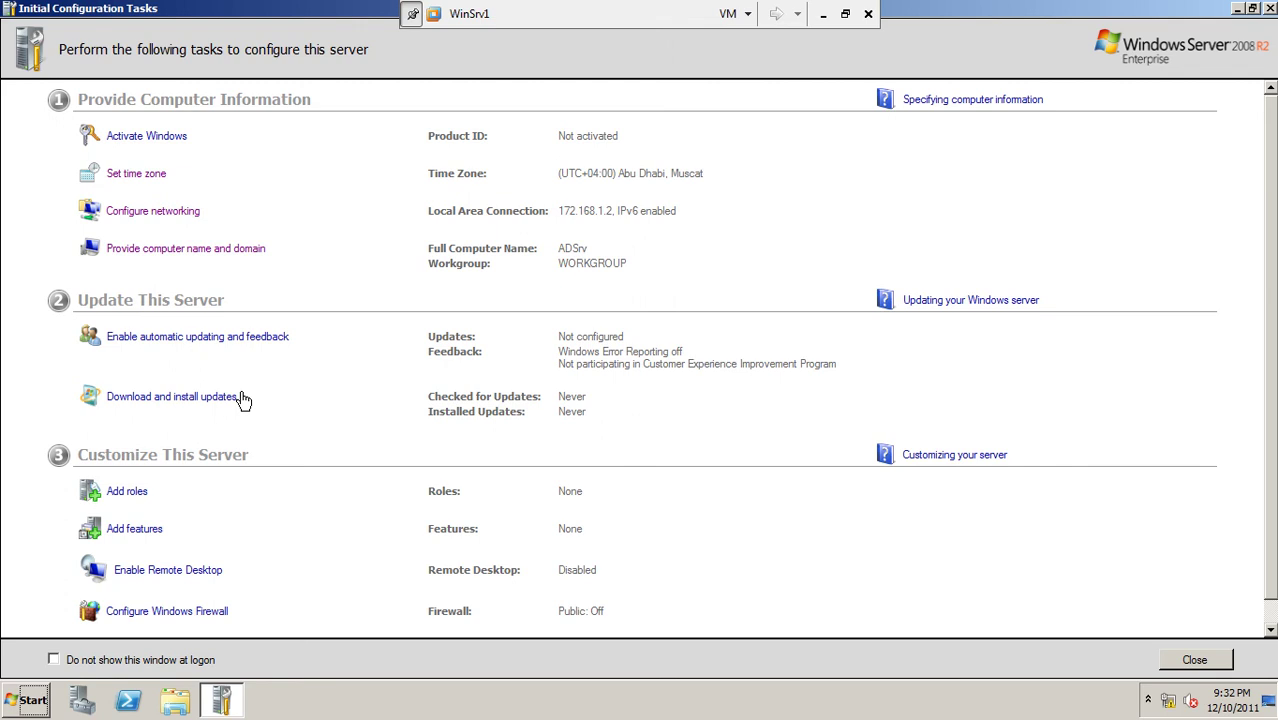
# - Review the server roles available in the Add Roles Wizard and cancel the wizard without selecting any
pyautogui.click(120, 498)
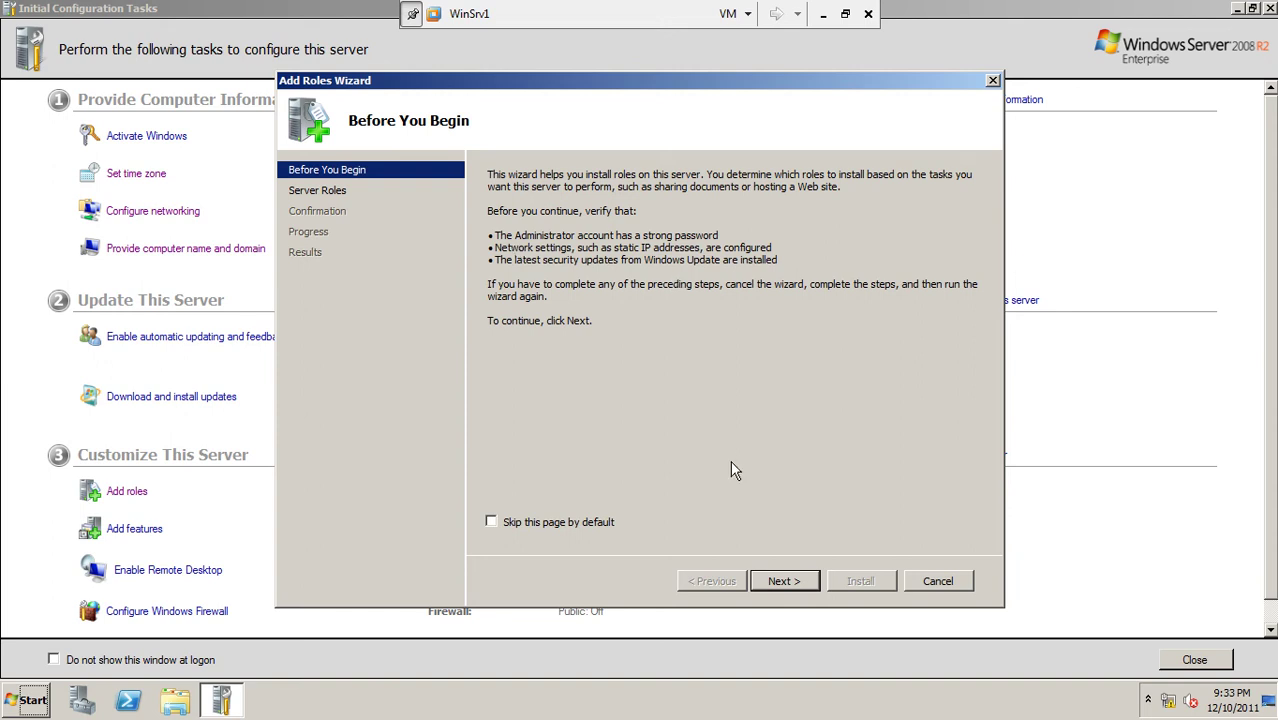
pyautogui.click(783, 585)
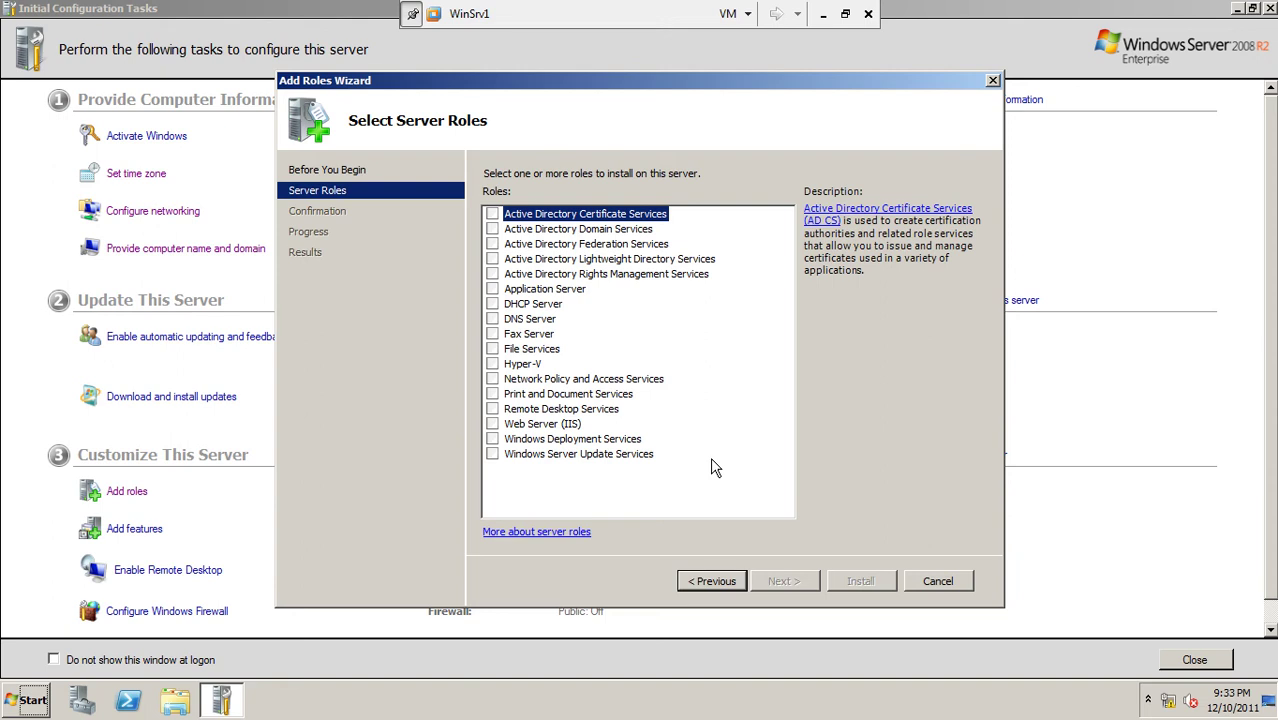
pyautogui.click(942, 584)
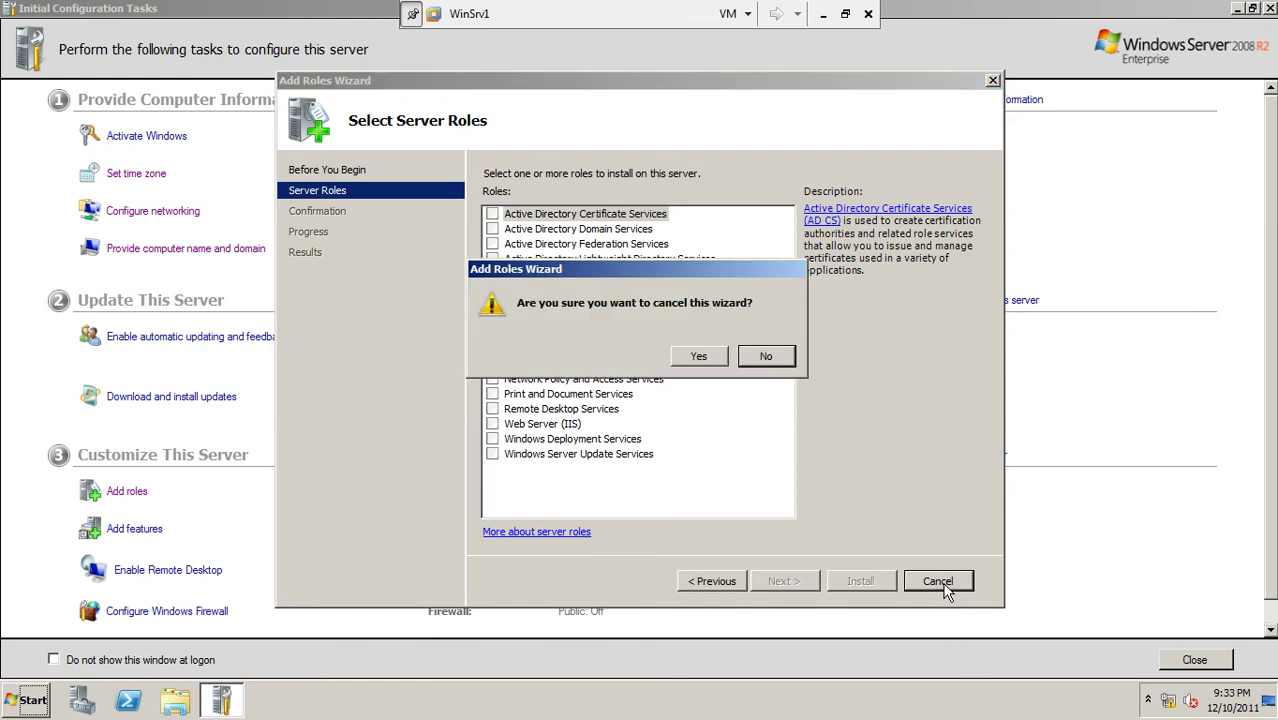
pyautogui.click(699, 359)
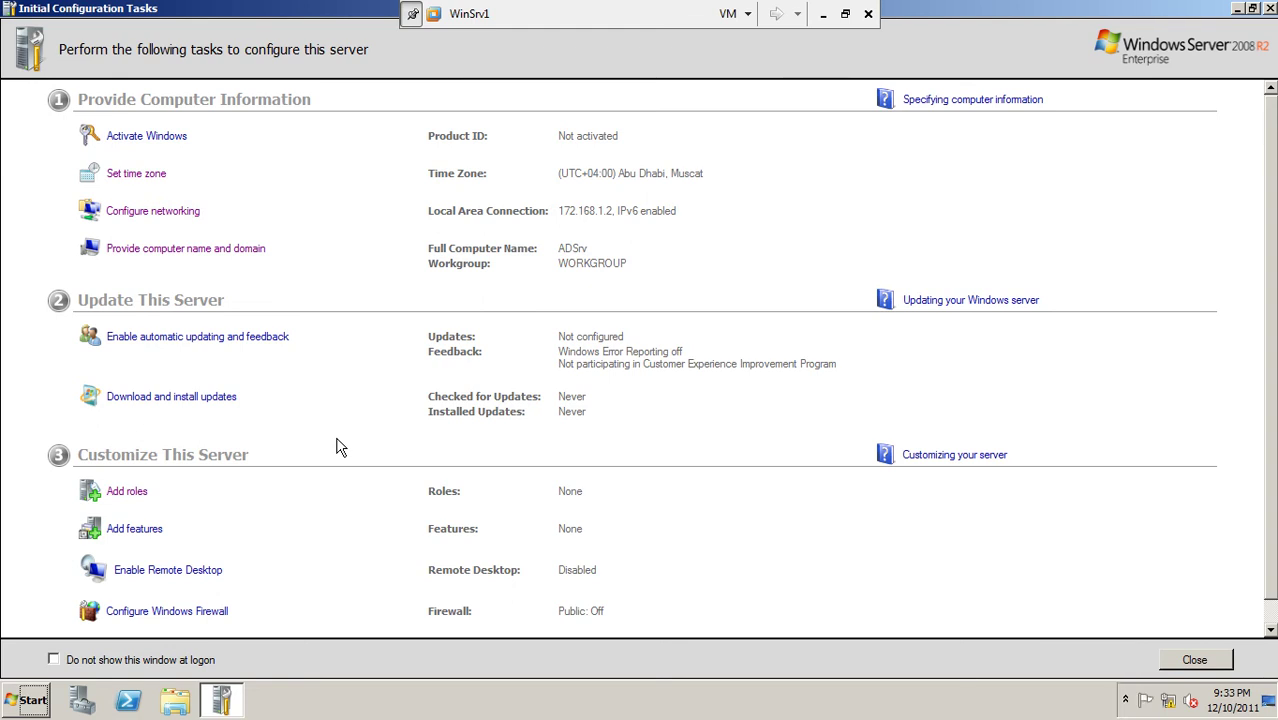
# - Review the features available in the Add Features Wizard, including the Remote Server Administration Tools description, and cancel the wizard
pyautogui.click(150, 533)
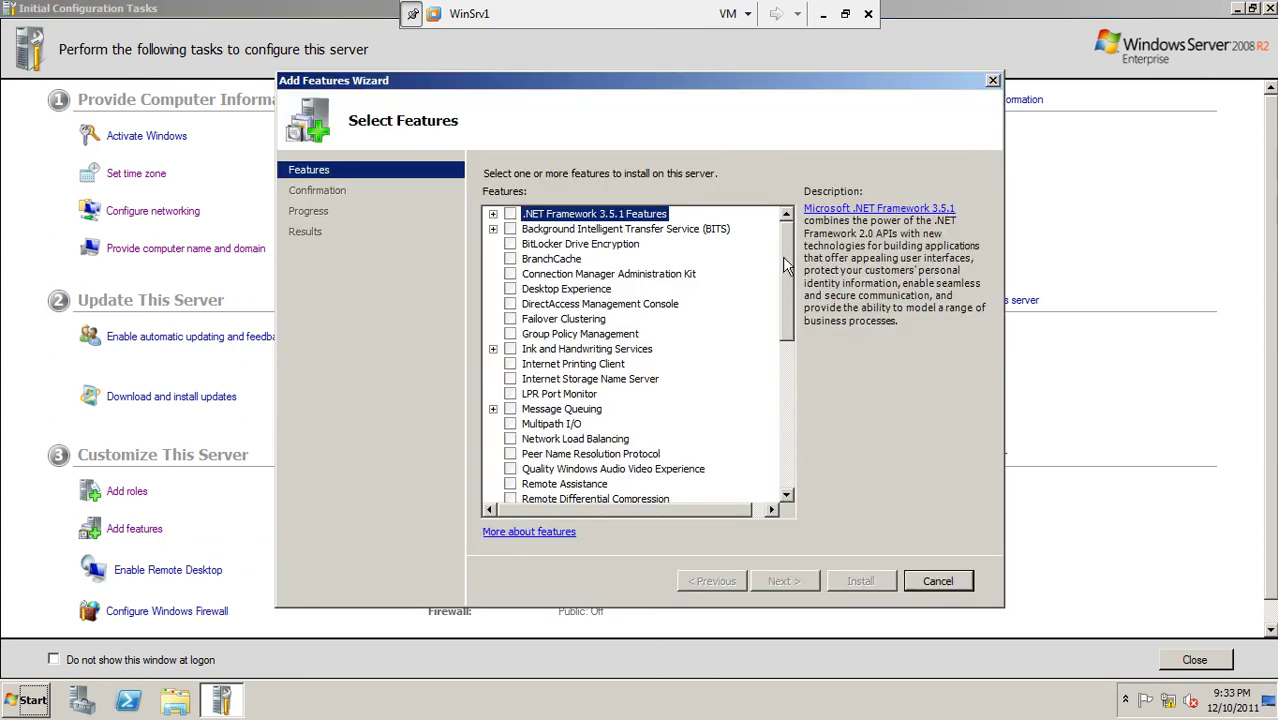
pyautogui.moveTo(784, 265); pyautogui.dragTo(790, 430)
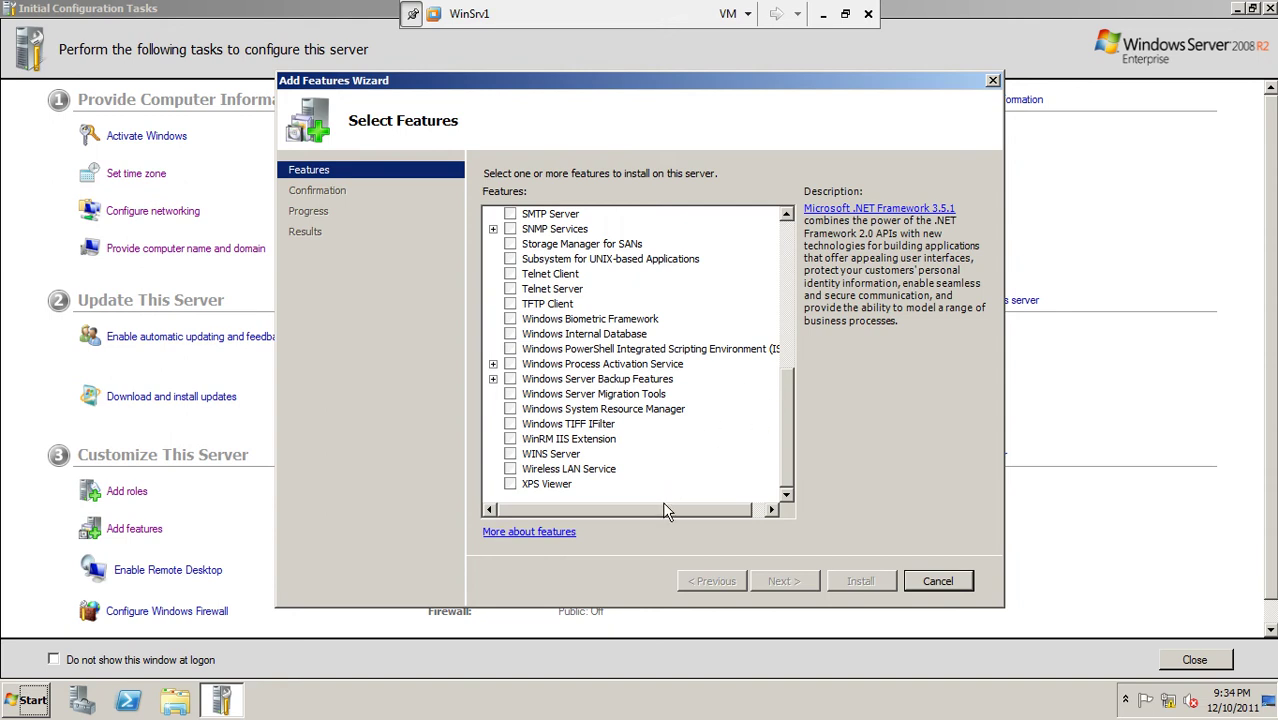
pyautogui.moveTo(662, 512); pyautogui.dragTo(677, 513)
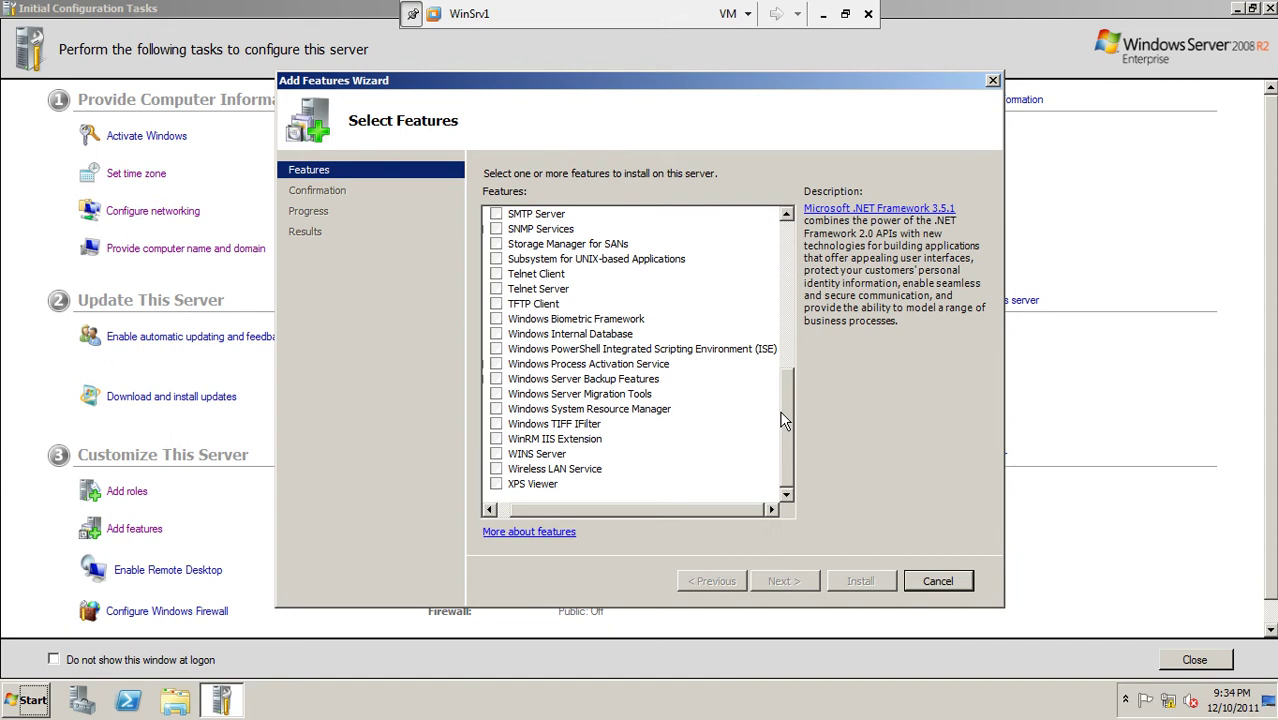
pyautogui.moveTo(785, 408); pyautogui.dragTo(784, 360)
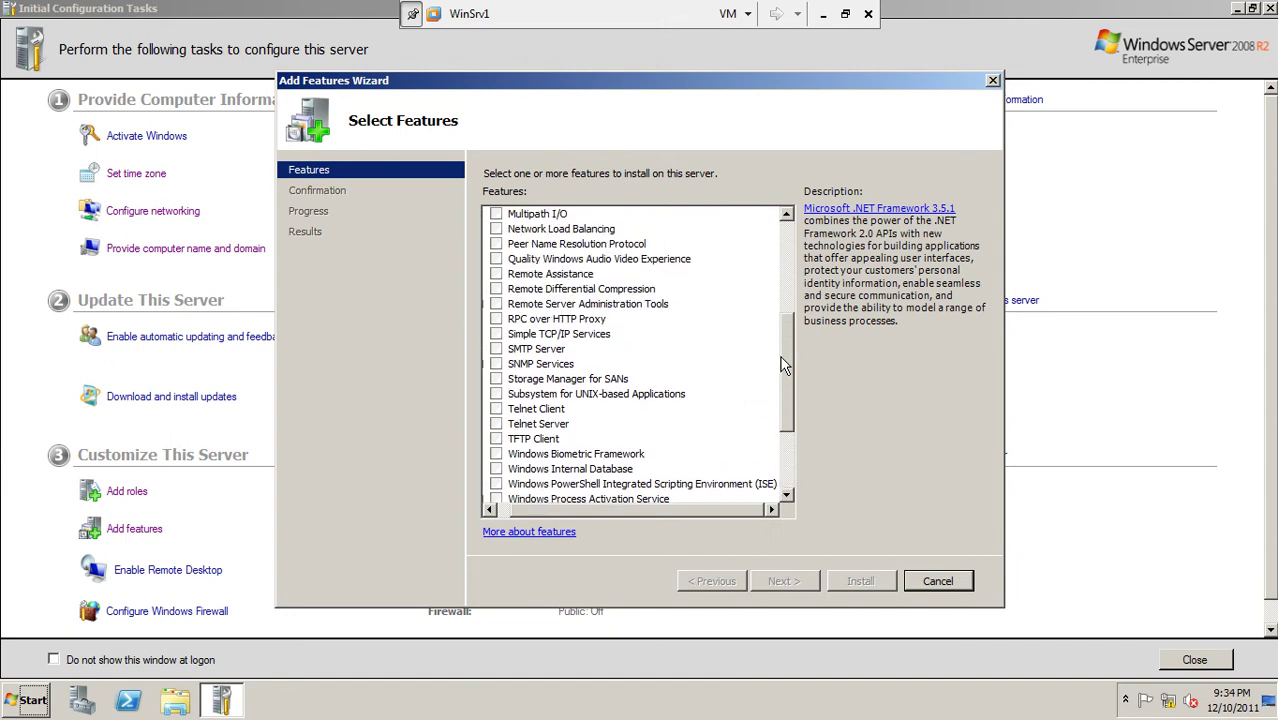
pyautogui.click(530, 305)
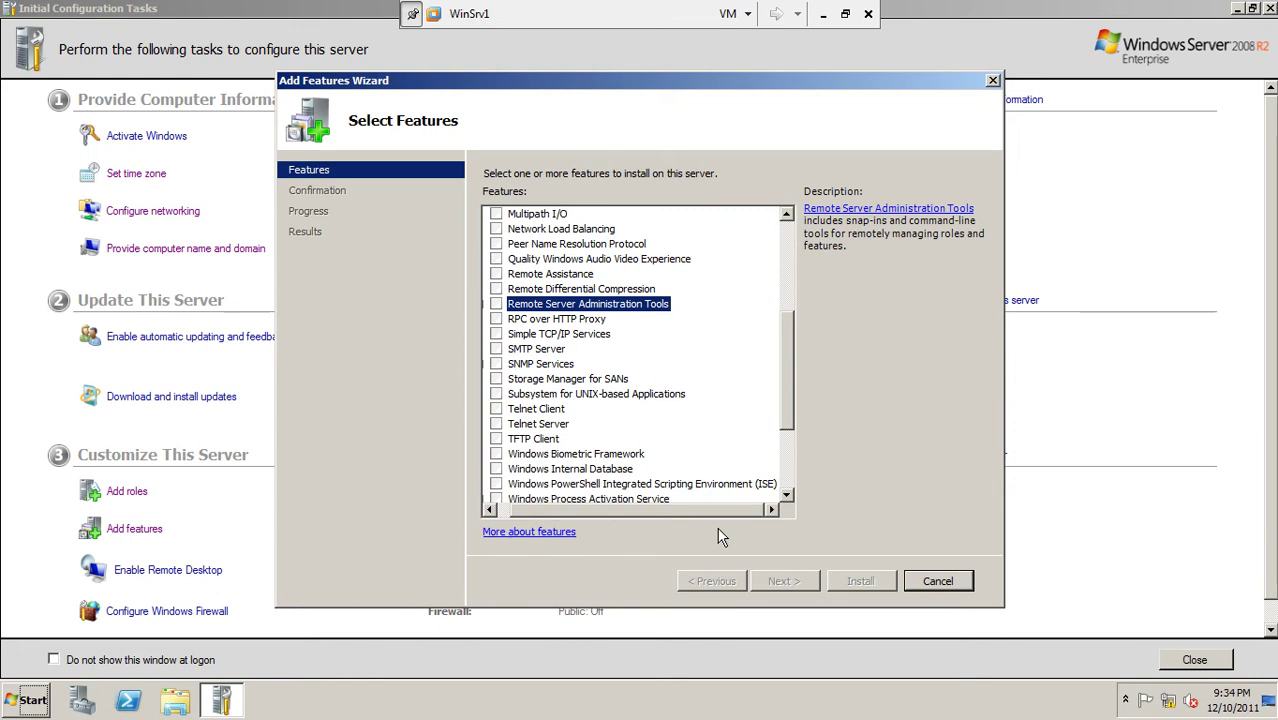
pyautogui.click(925, 585)
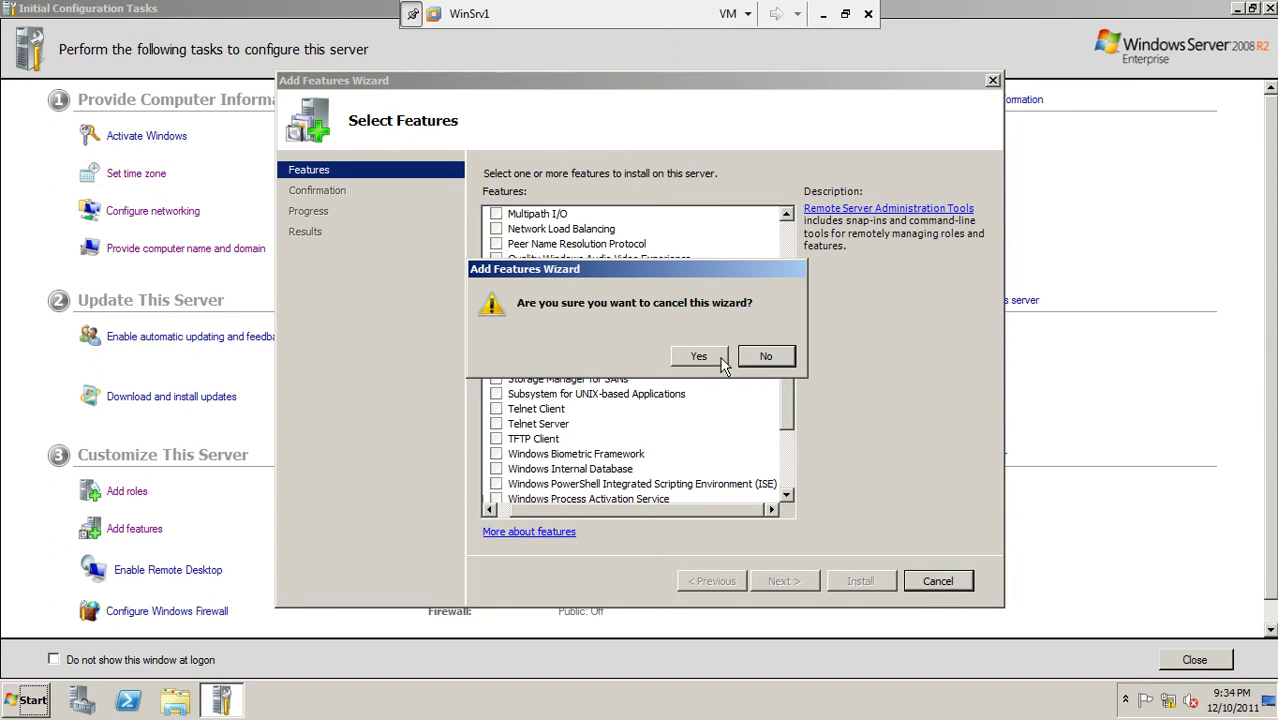
pyautogui.click(693, 358)
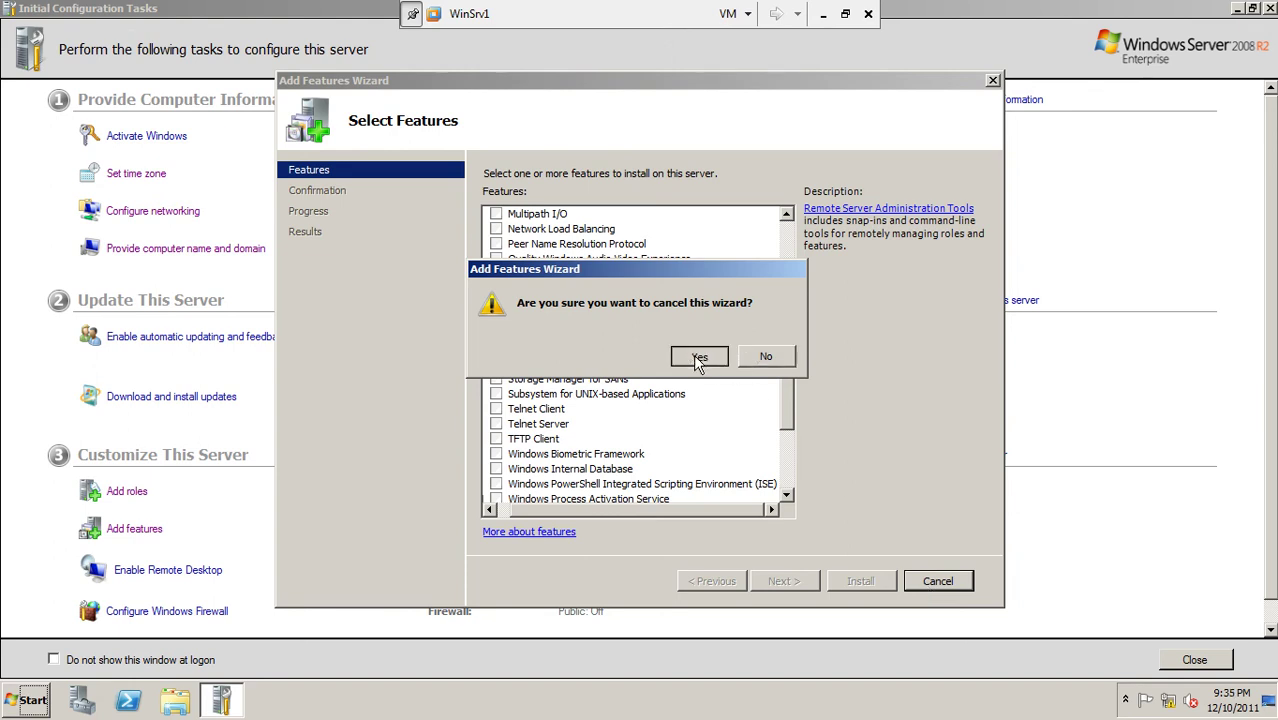
# - Try allowing Remote Desktop connections from computers running any version, check the Remote Desktop users list, and cancel the system properties
pyautogui.click(211, 577)
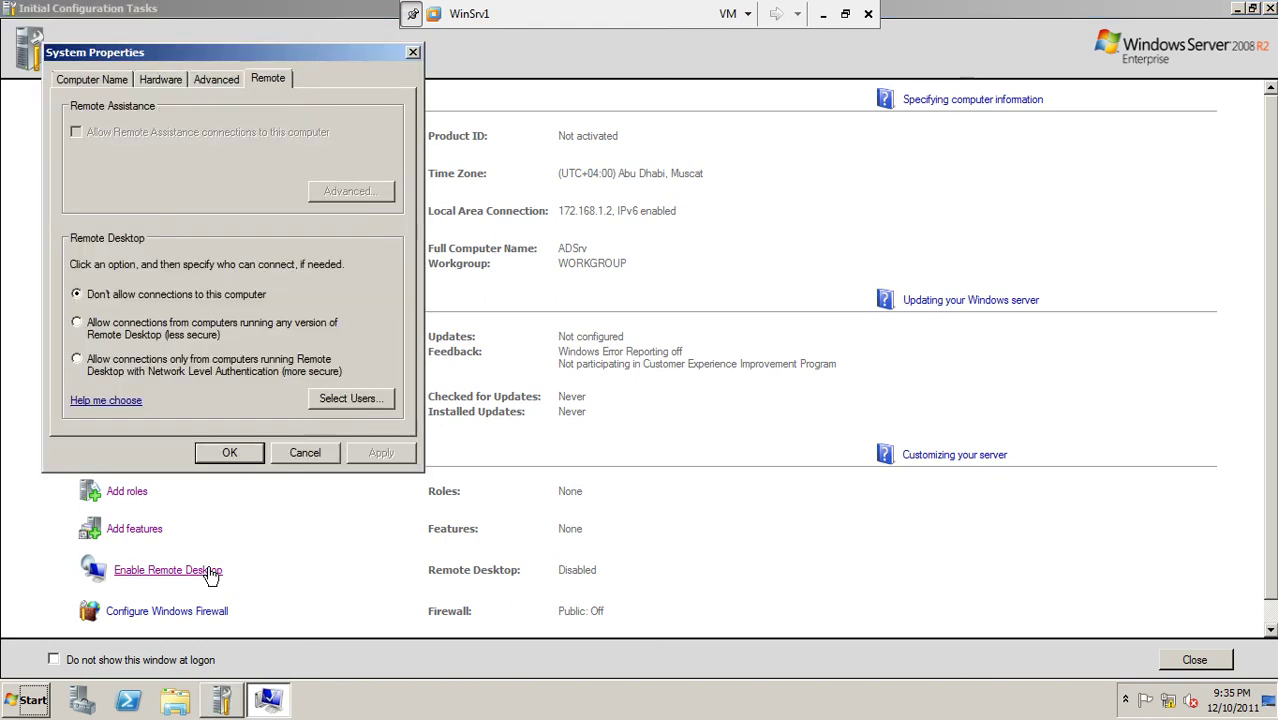
pyautogui.click(93, 336)
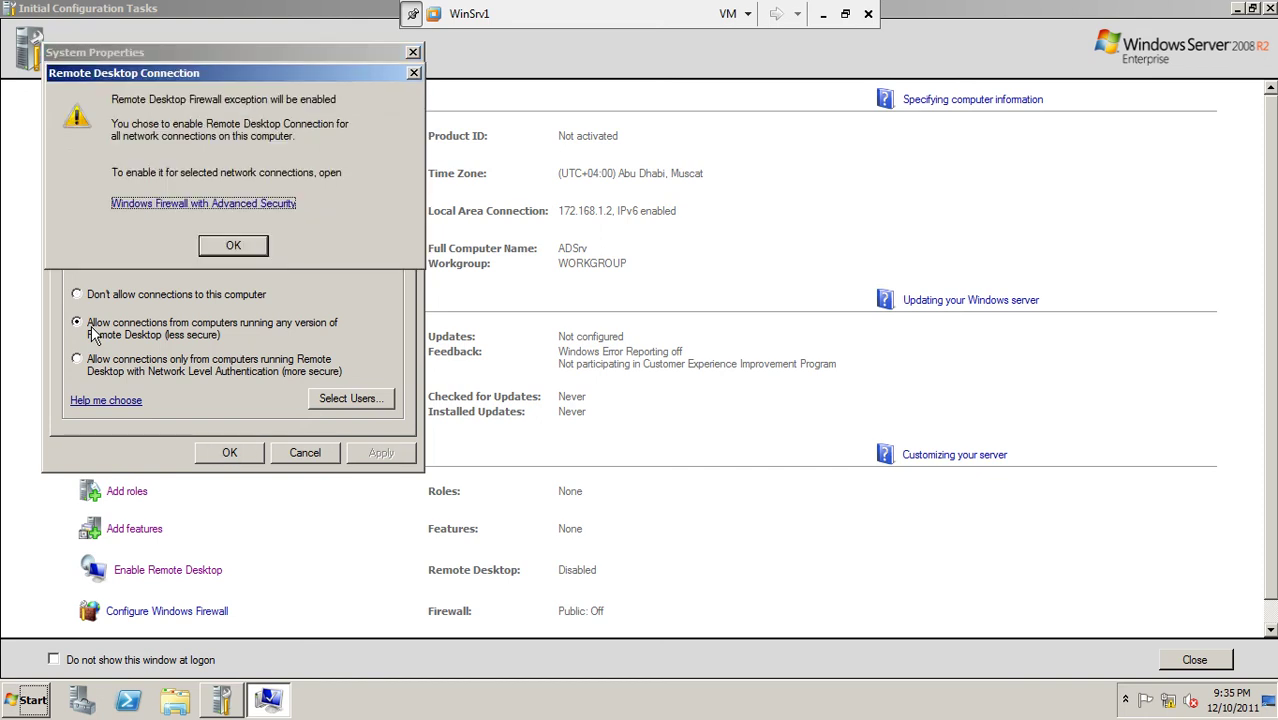
pyautogui.click(213, 250)
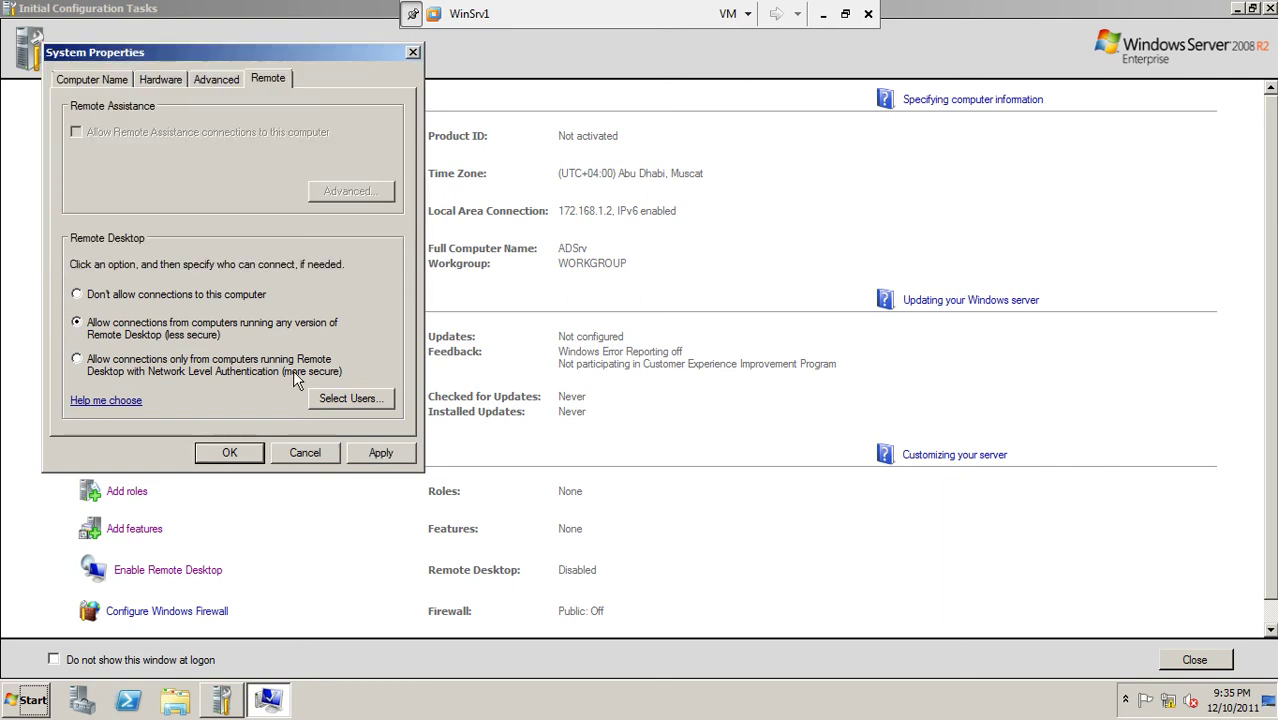
pyautogui.click(330, 399)
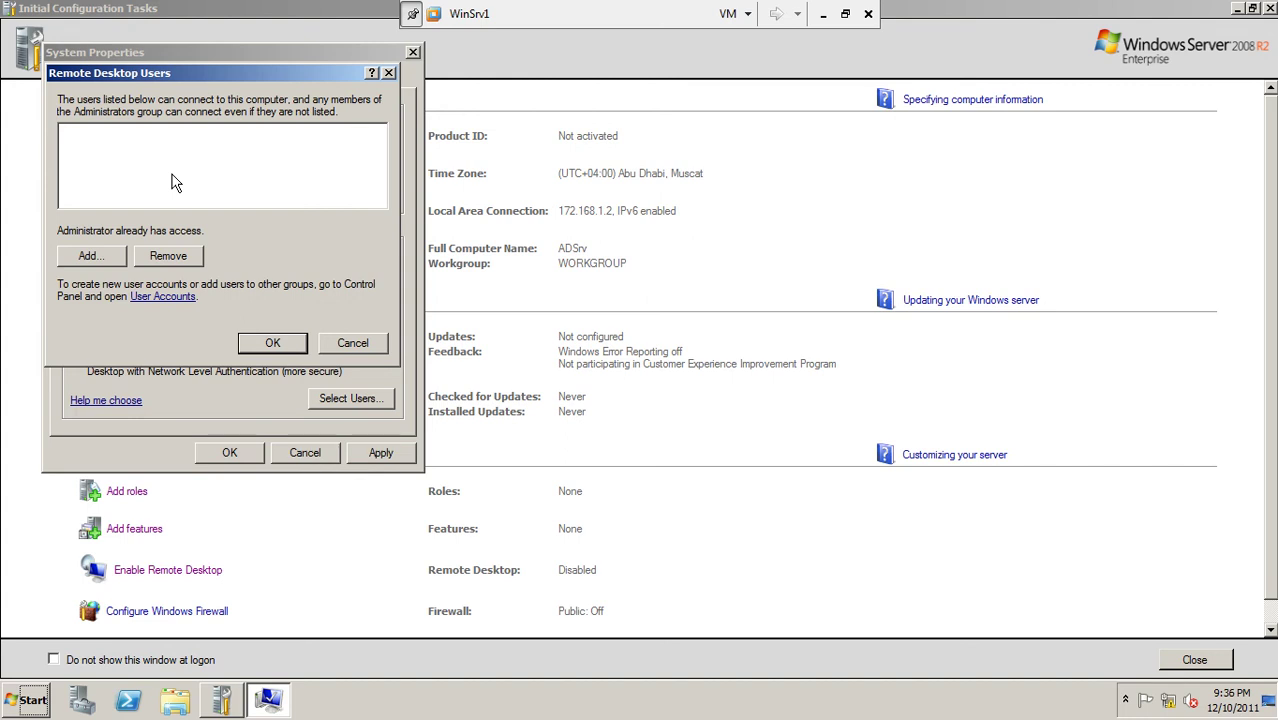
pyautogui.click(379, 345)
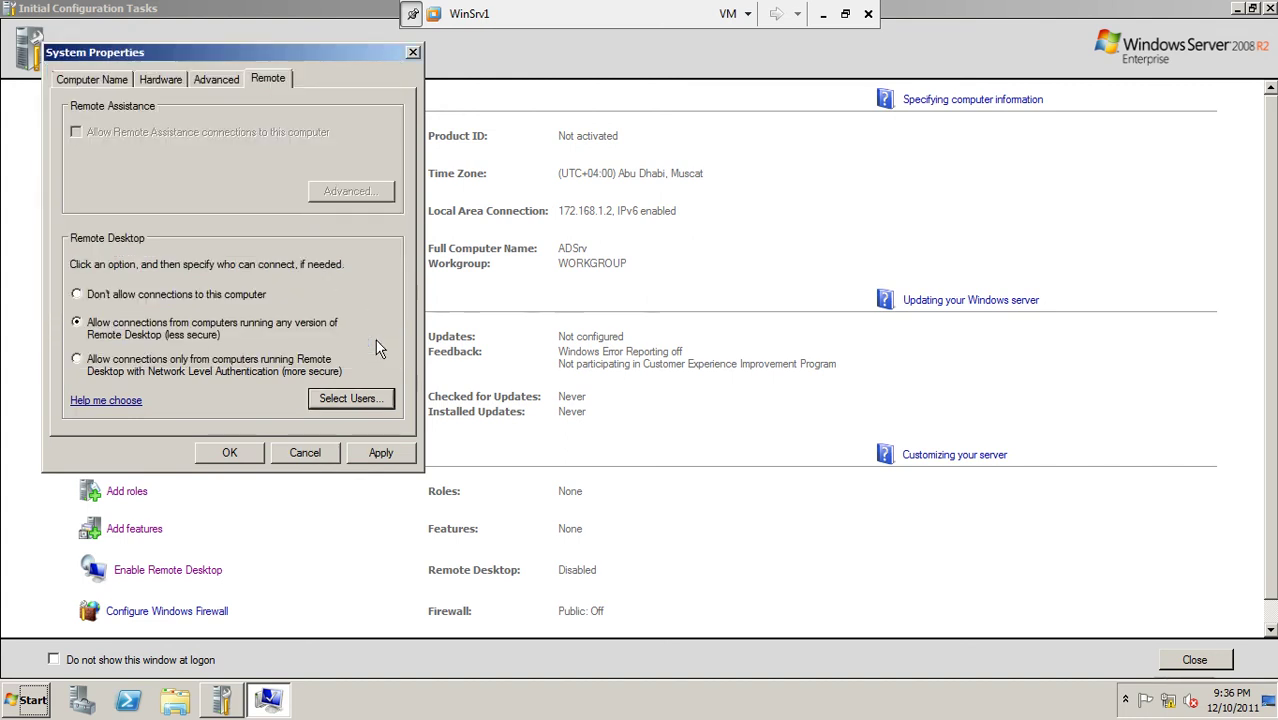
pyautogui.click(297, 453)
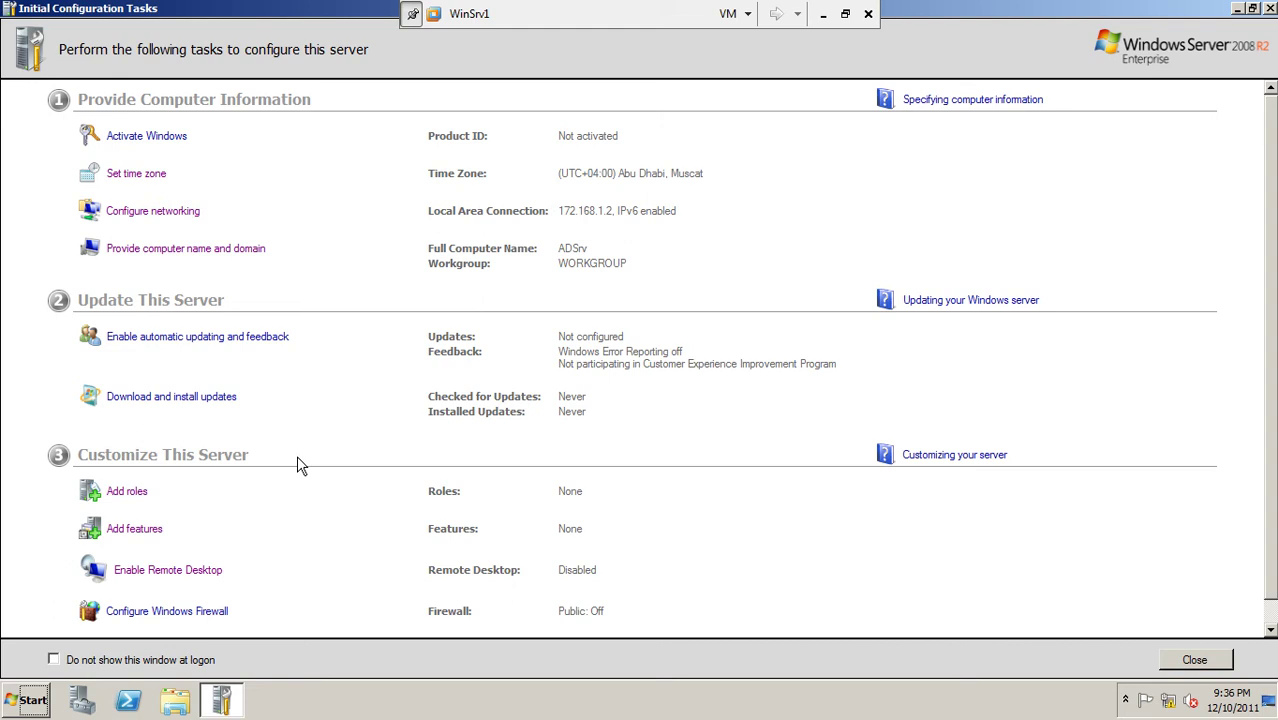
# - Review the Windows Firewall status for private and public networks and close its window
pyautogui.click(184, 618)
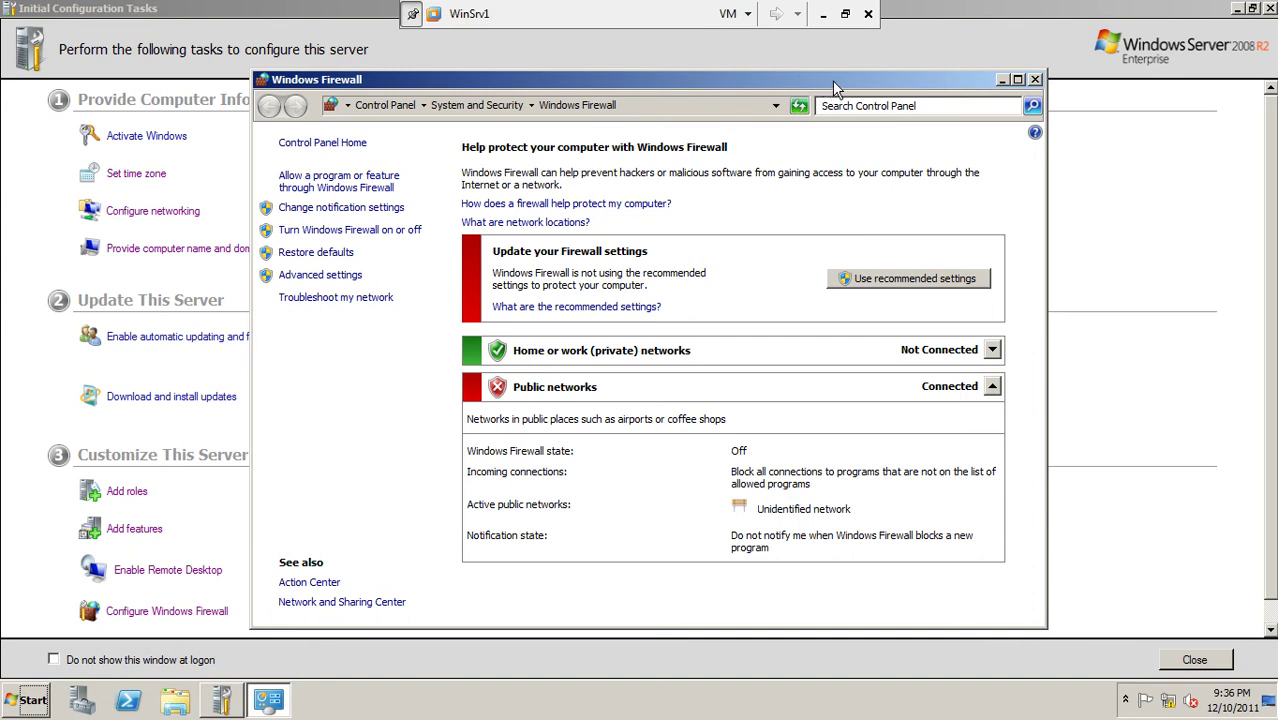
pyautogui.click(1035, 81)
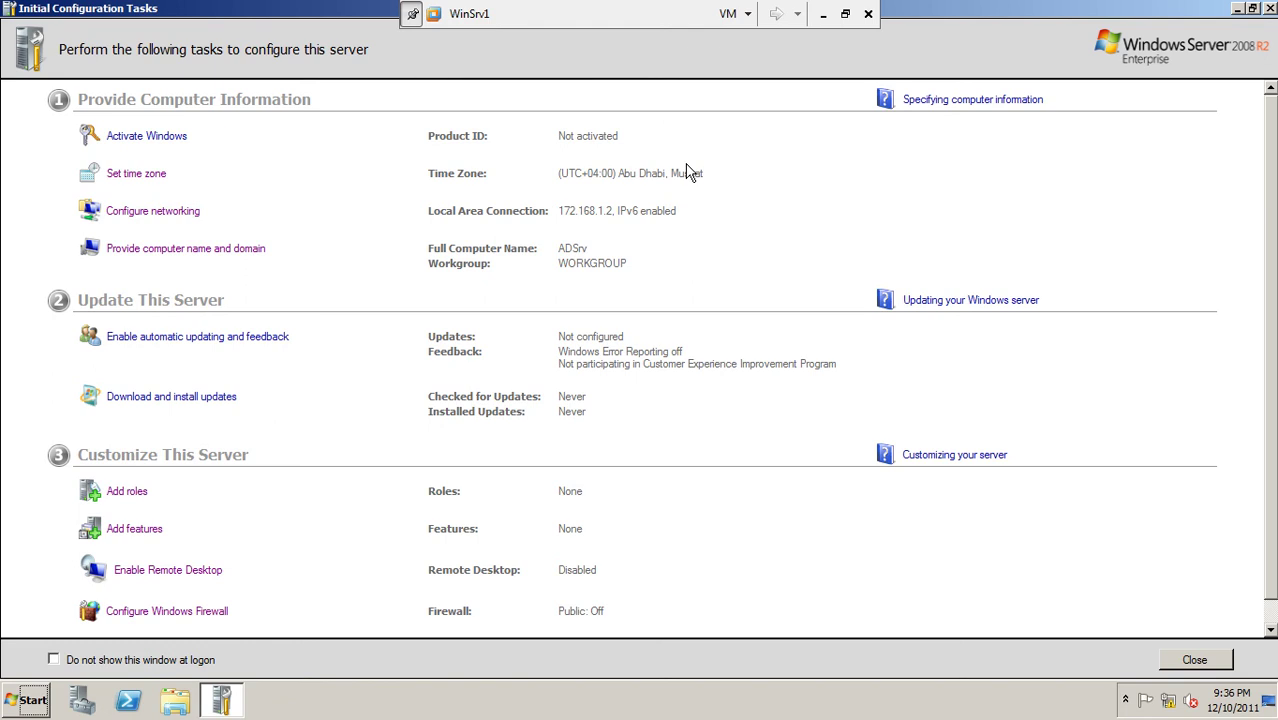
# - Set Initial Configuration Tasks not to show at logon and close it
pyautogui.click(1269, 631)
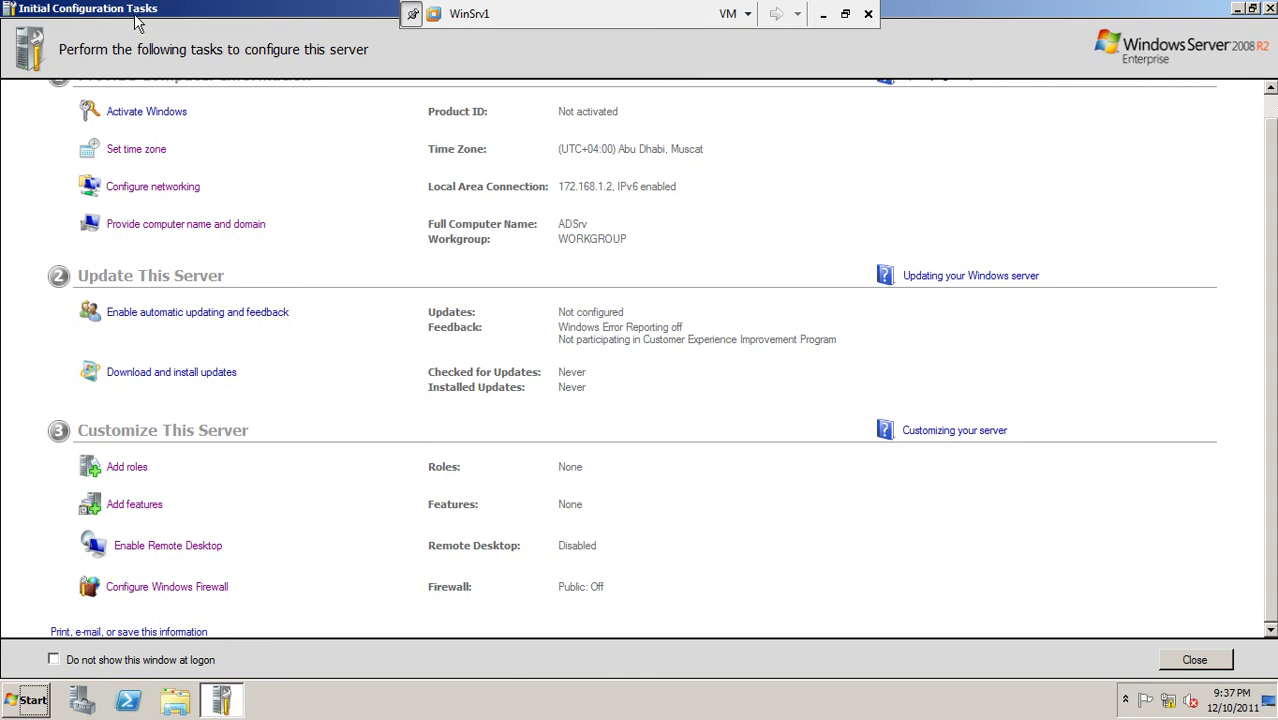
pyautogui.click(54, 661)
pyautogui.click(1194, 660)
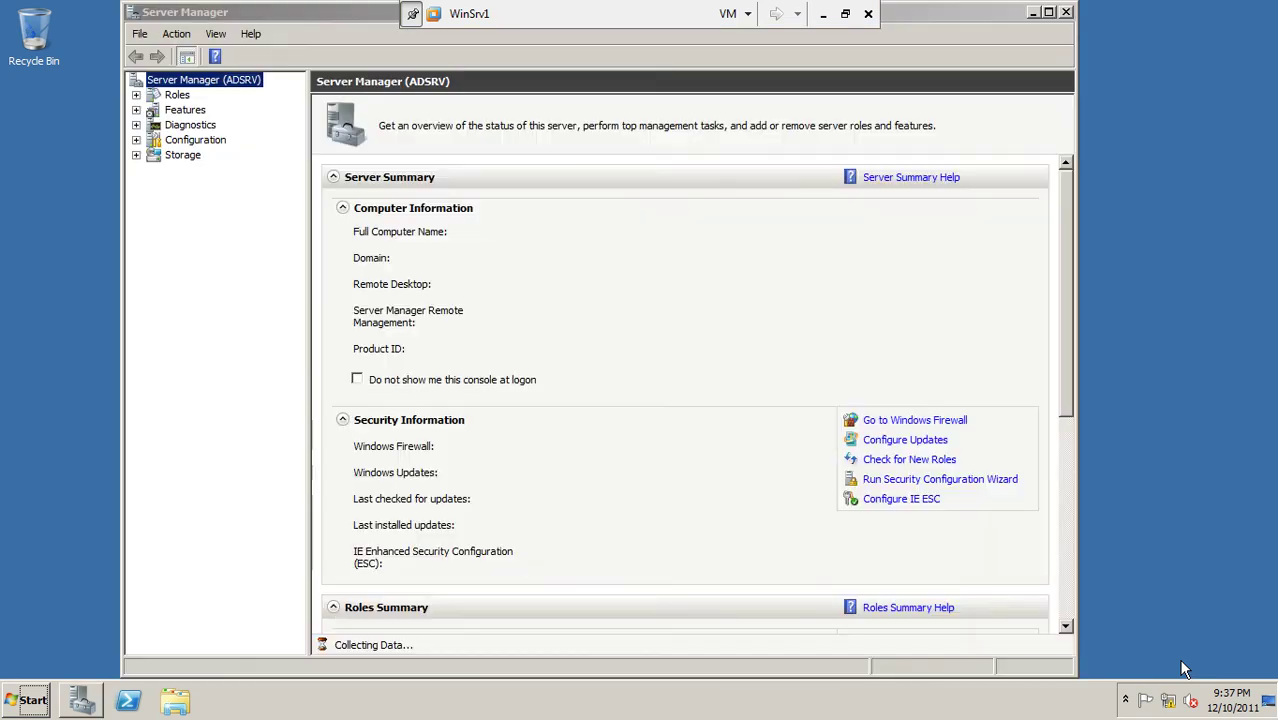
# - Examine the Server Manager overview, including computer and security information, the roles and features summaries, and the support resources
pyautogui.click(189, 13)
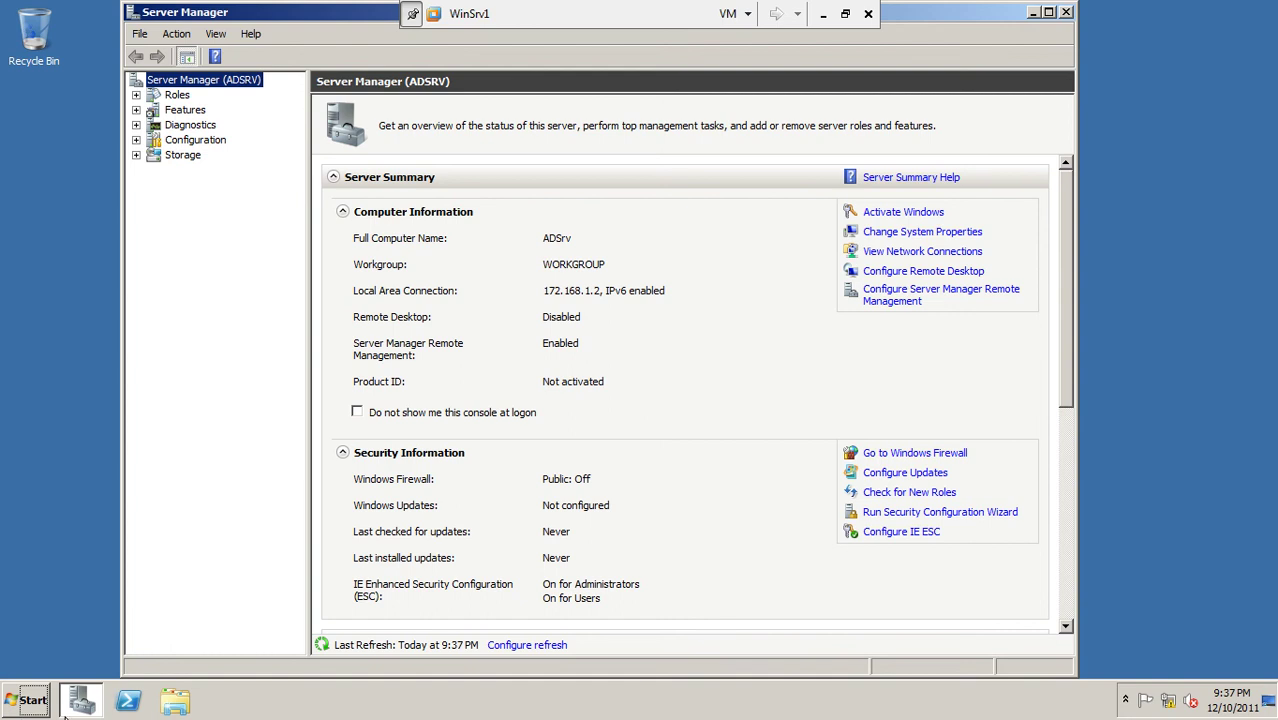
pyautogui.moveTo(83, 703)
pyautogui.moveTo(1069, 341); pyautogui.dragTo(1053, 565)
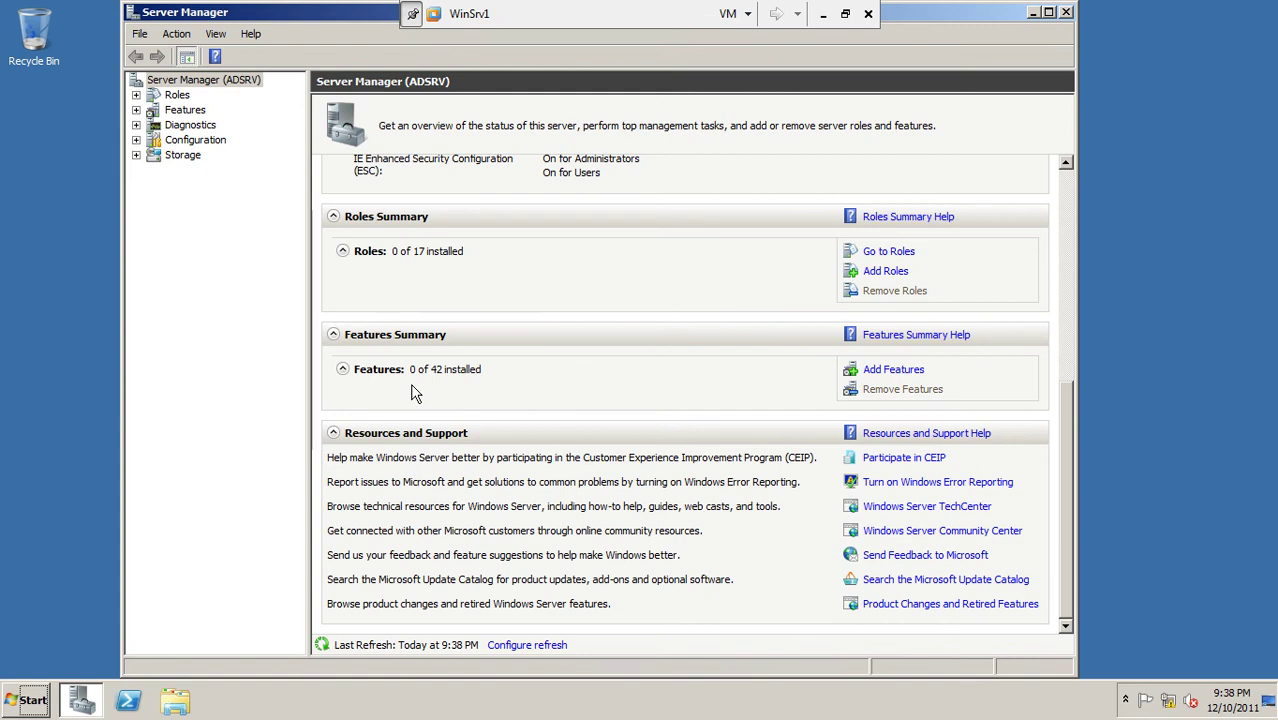
pyautogui.click(1065, 163)
pyautogui.scroll(5, 1065, 163)
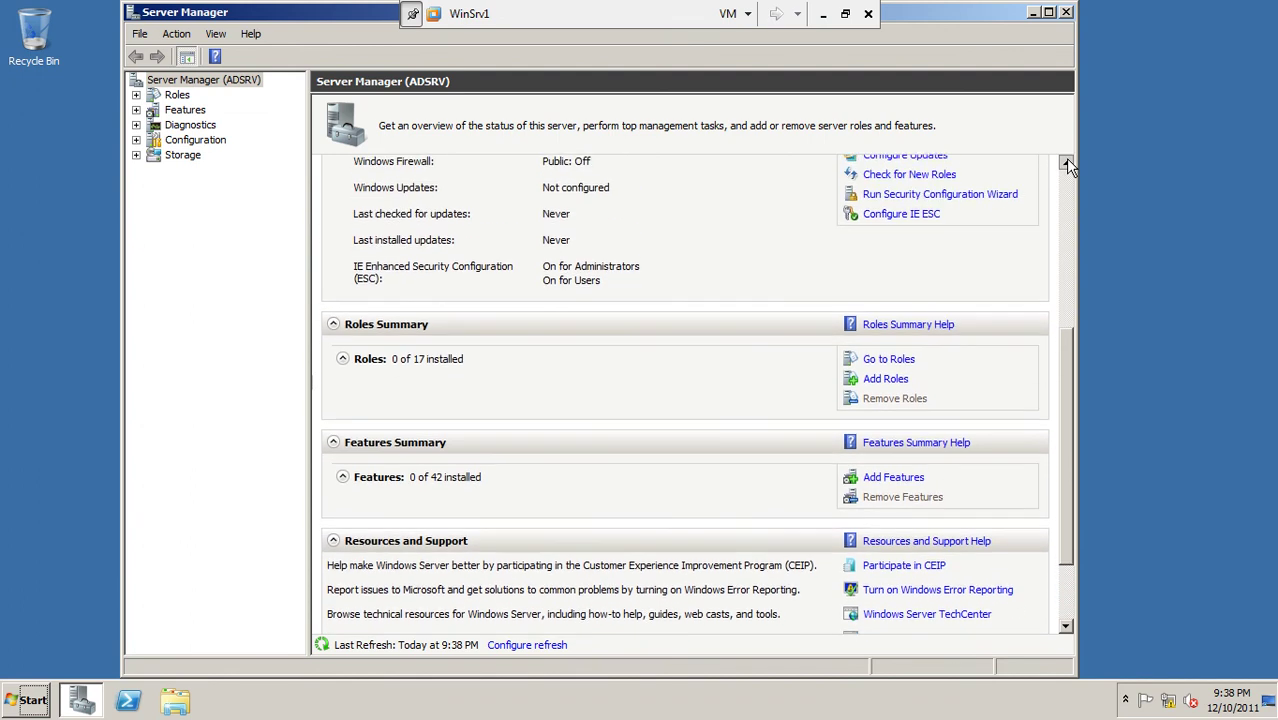
pyautogui.click(1065, 163)
pyautogui.click(1065, 163)
pyautogui.click(1065, 163)
pyautogui.scroll(4, 1067, 165)
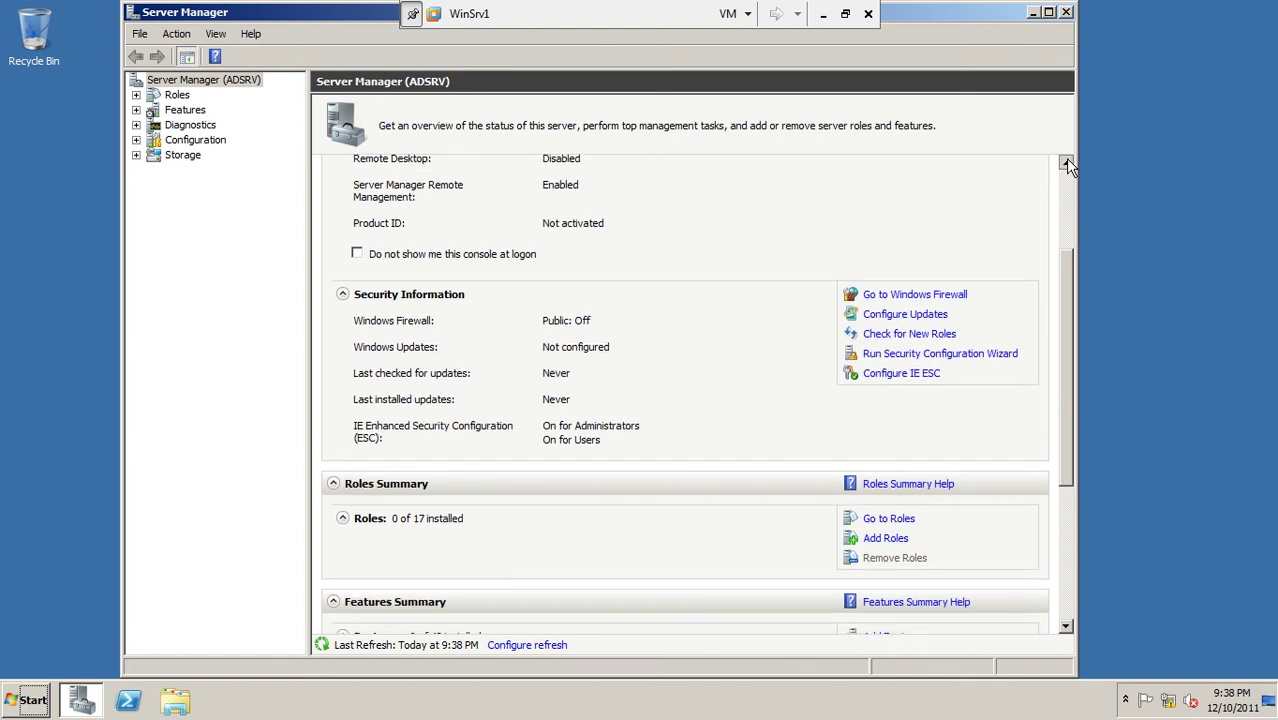
pyautogui.scroll(1, 1067, 165)
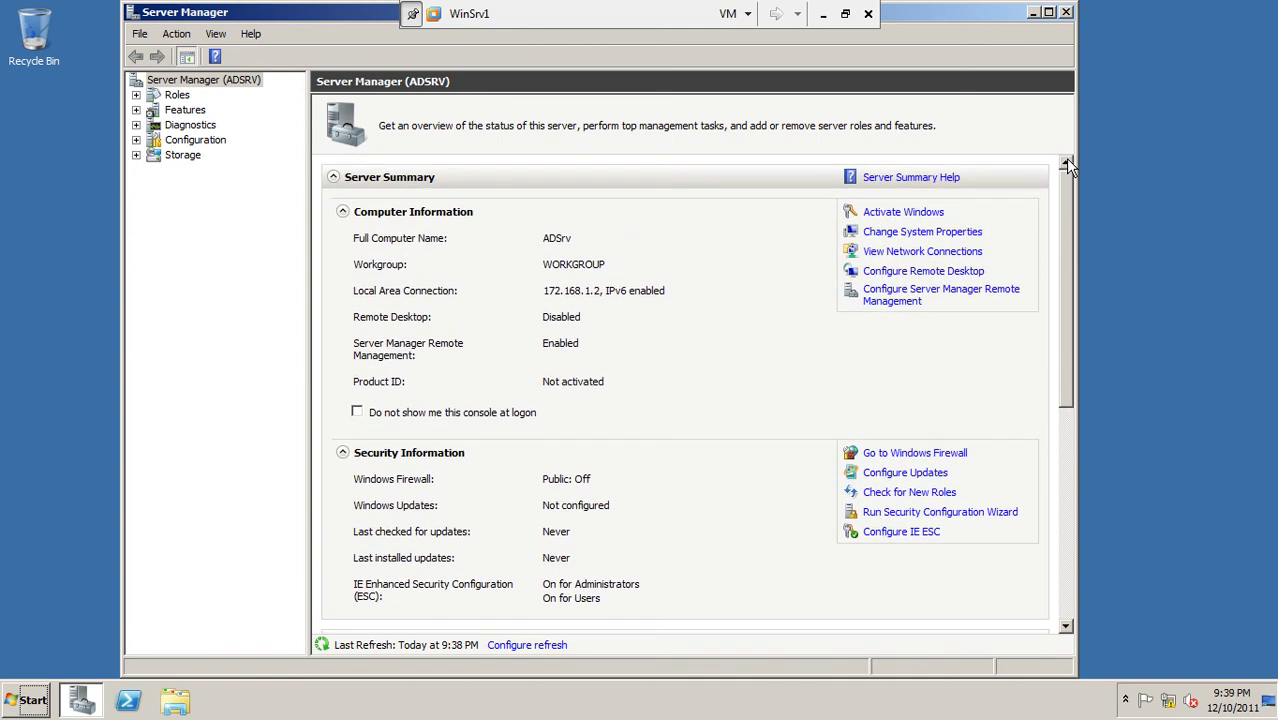
# - Install the Active Directory Domain Services server role together with its required .NET Framework 3.5.1 features
pyautogui.click(138, 97)
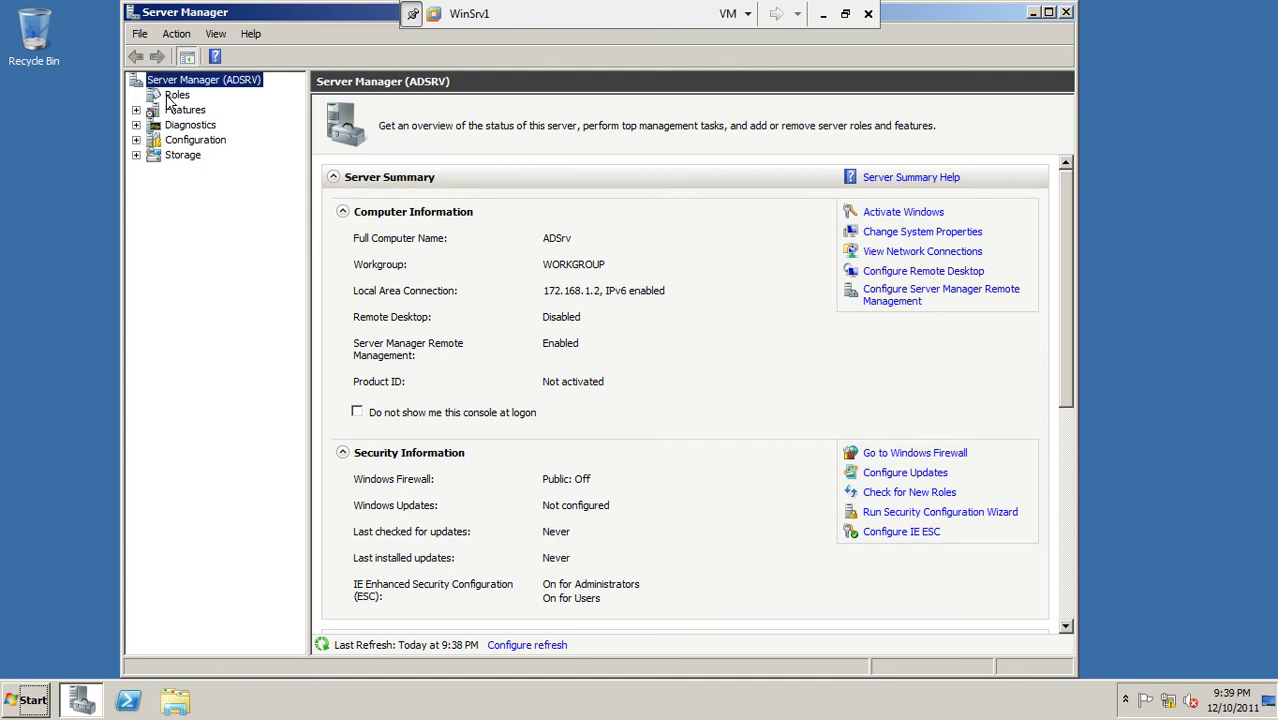
pyautogui.click(170, 96)
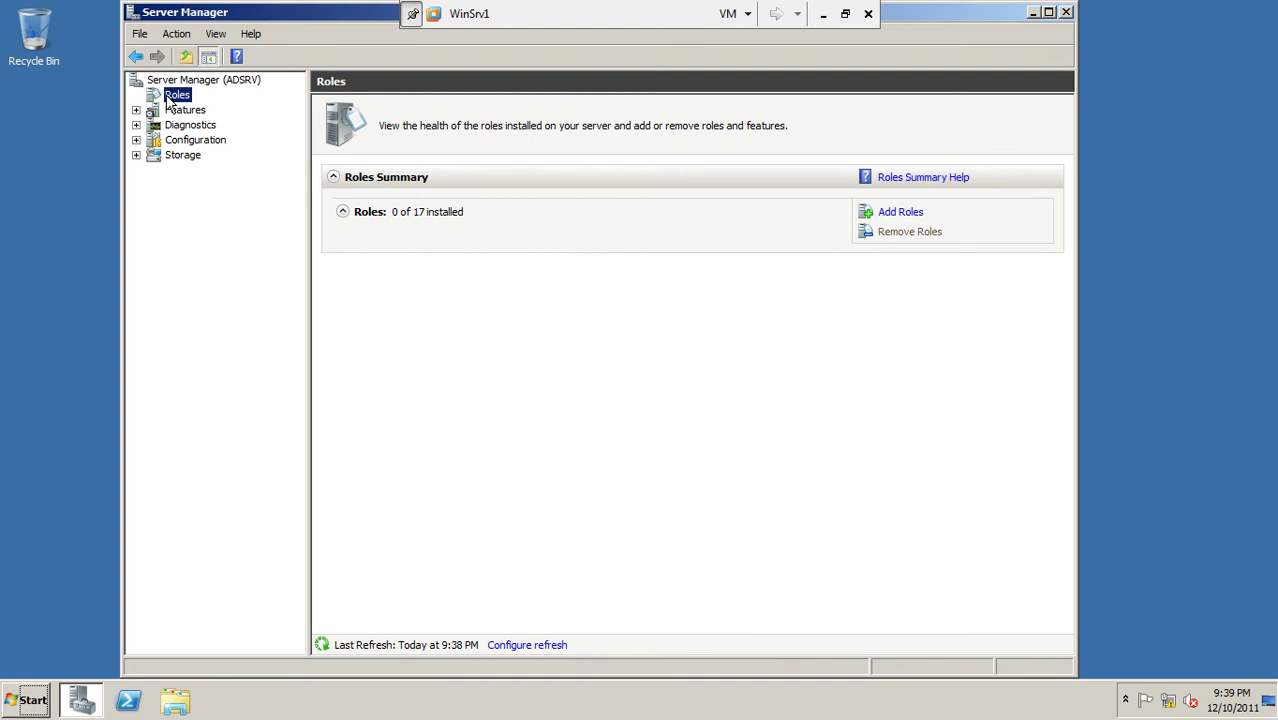
pyautogui.click(903, 219)
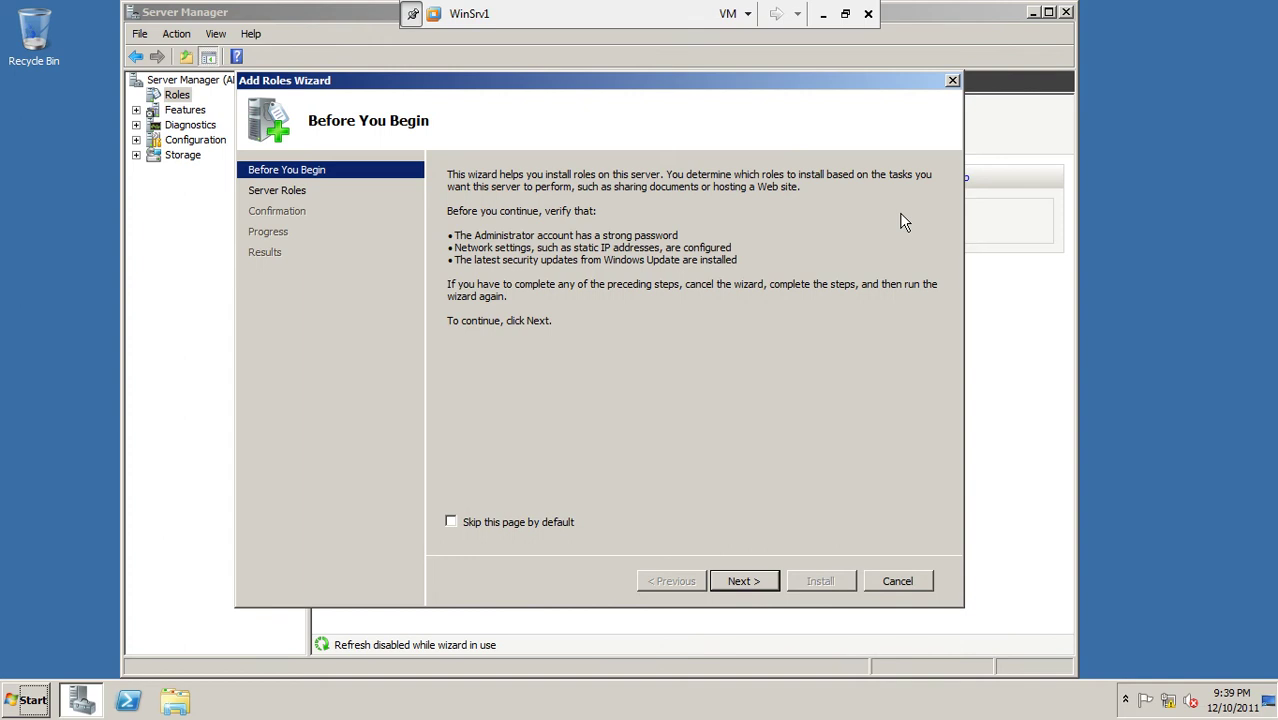
pyautogui.click(744, 581)
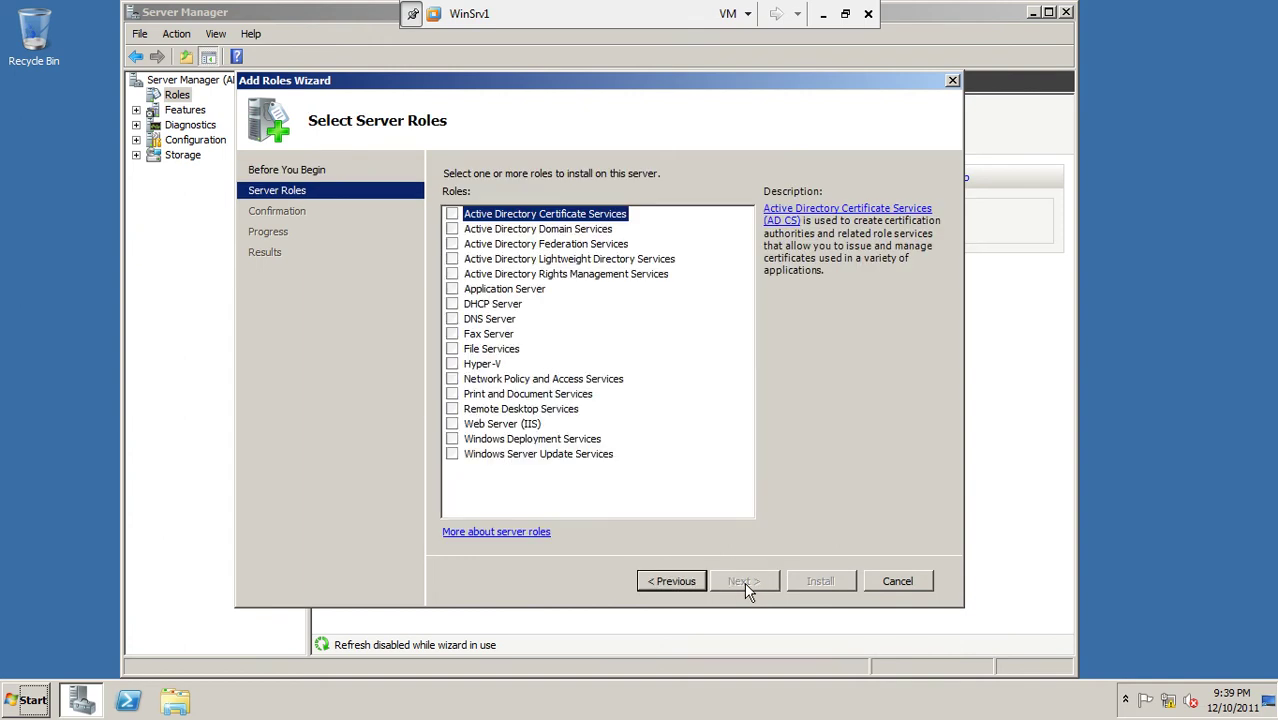
pyautogui.click(450, 230)
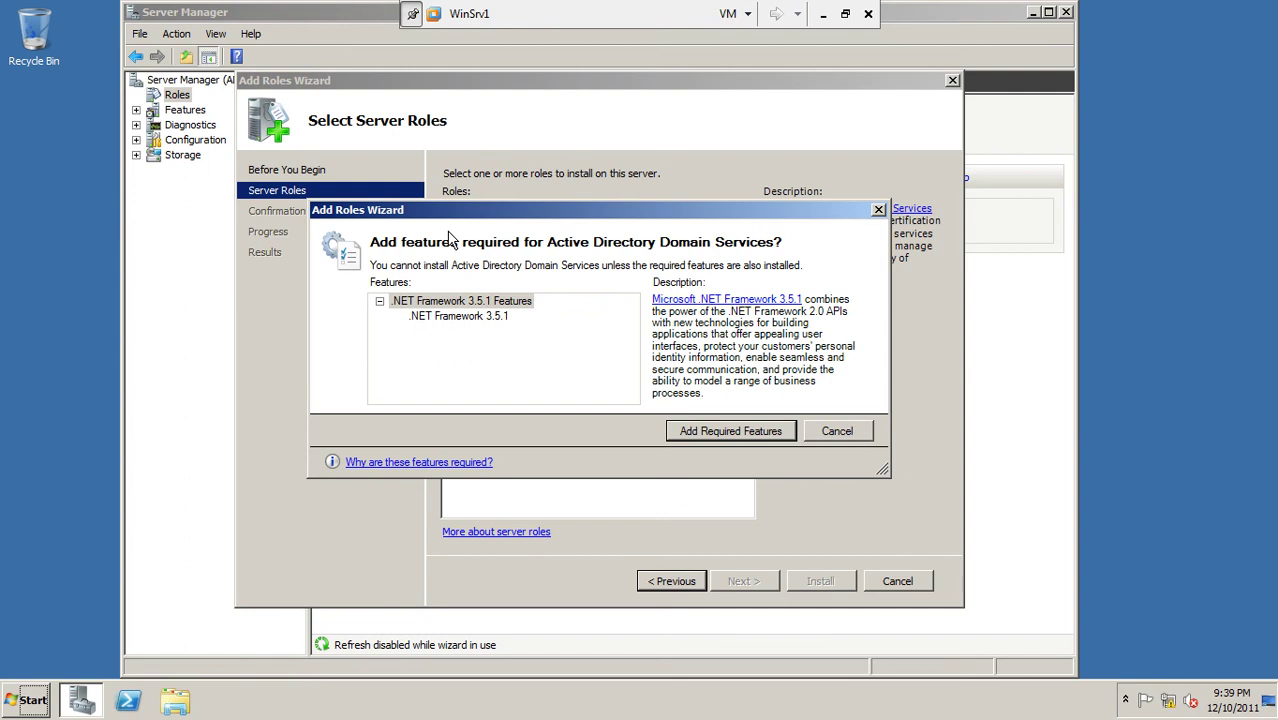
pyautogui.click(473, 303)
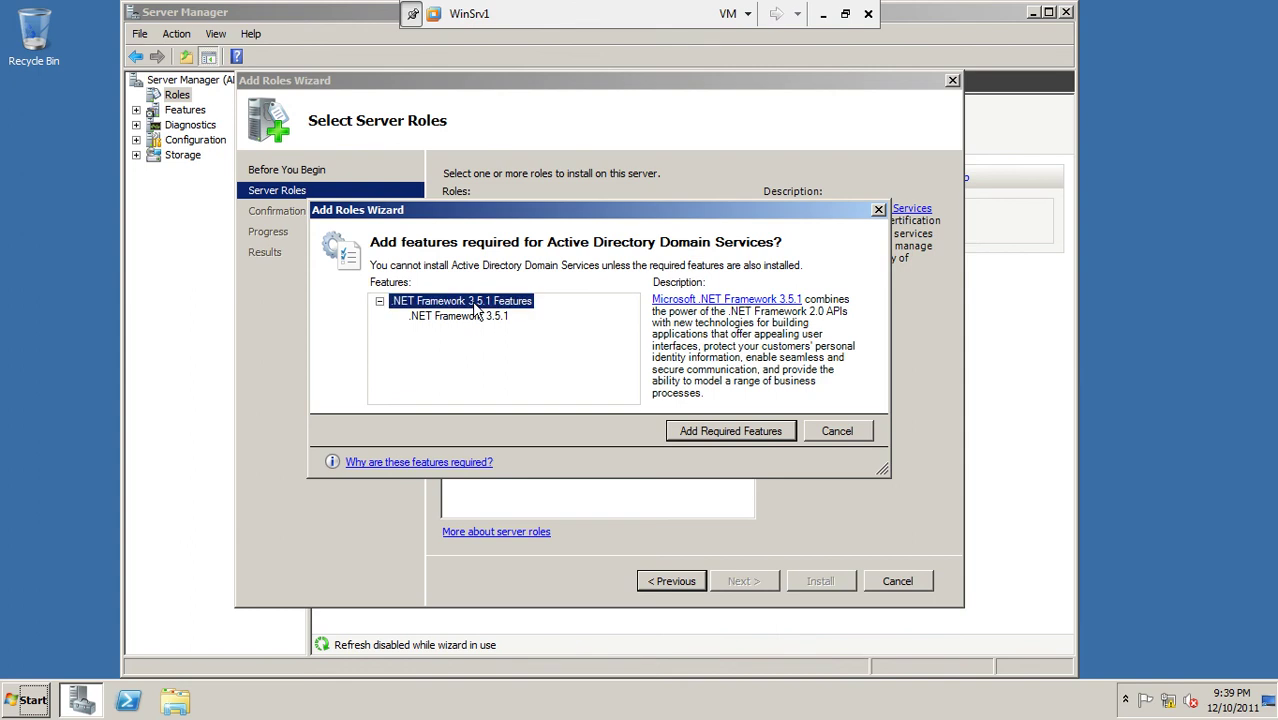
pyautogui.click(722, 437)
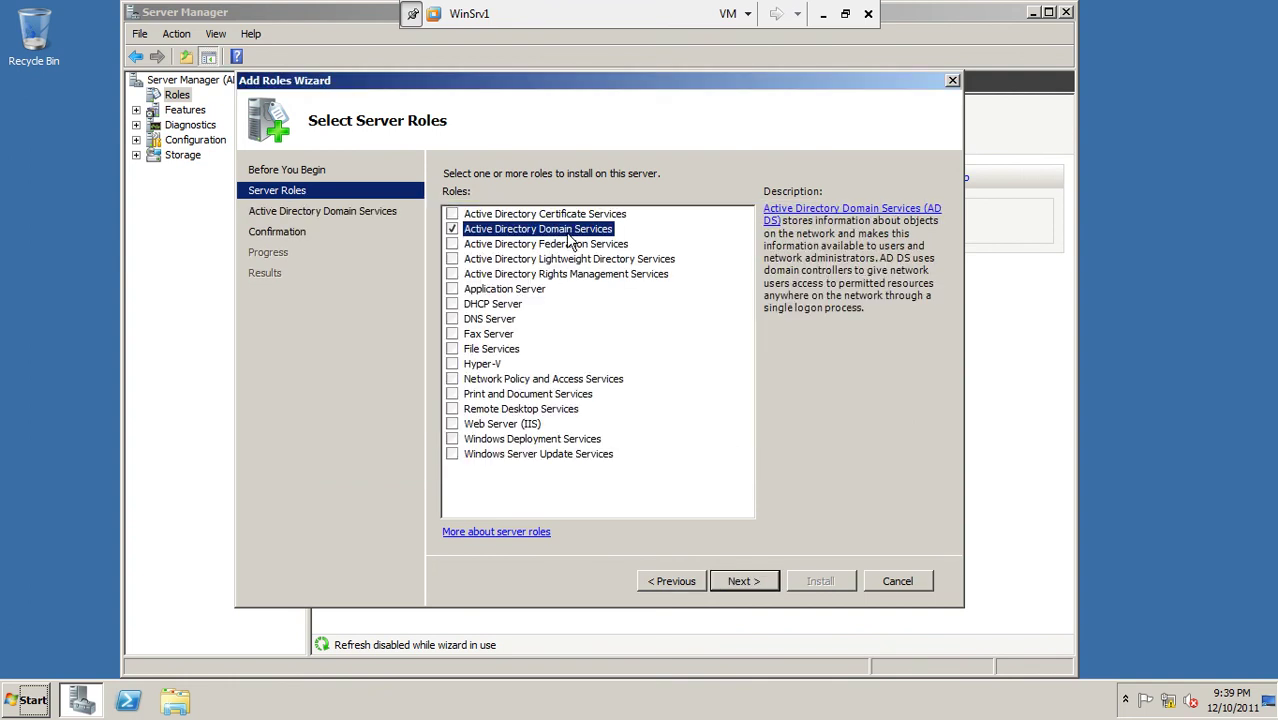
pyautogui.click(743, 580)
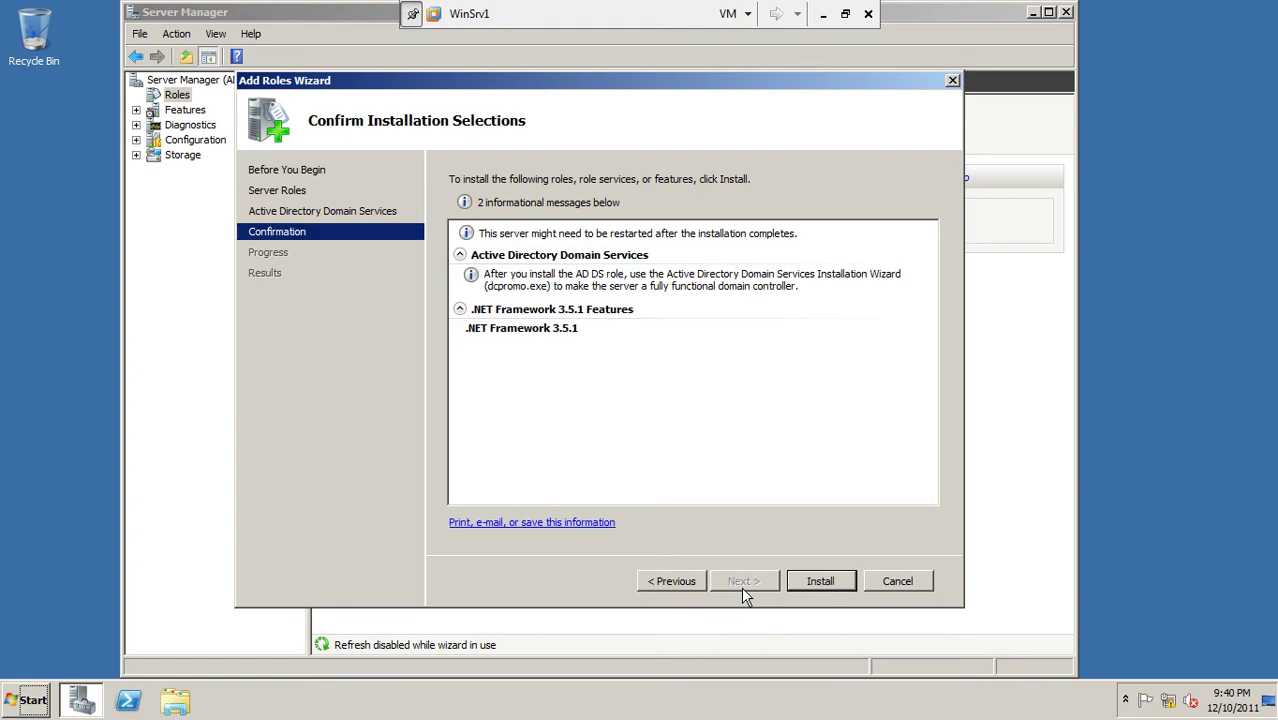
pyautogui.click(833, 583)
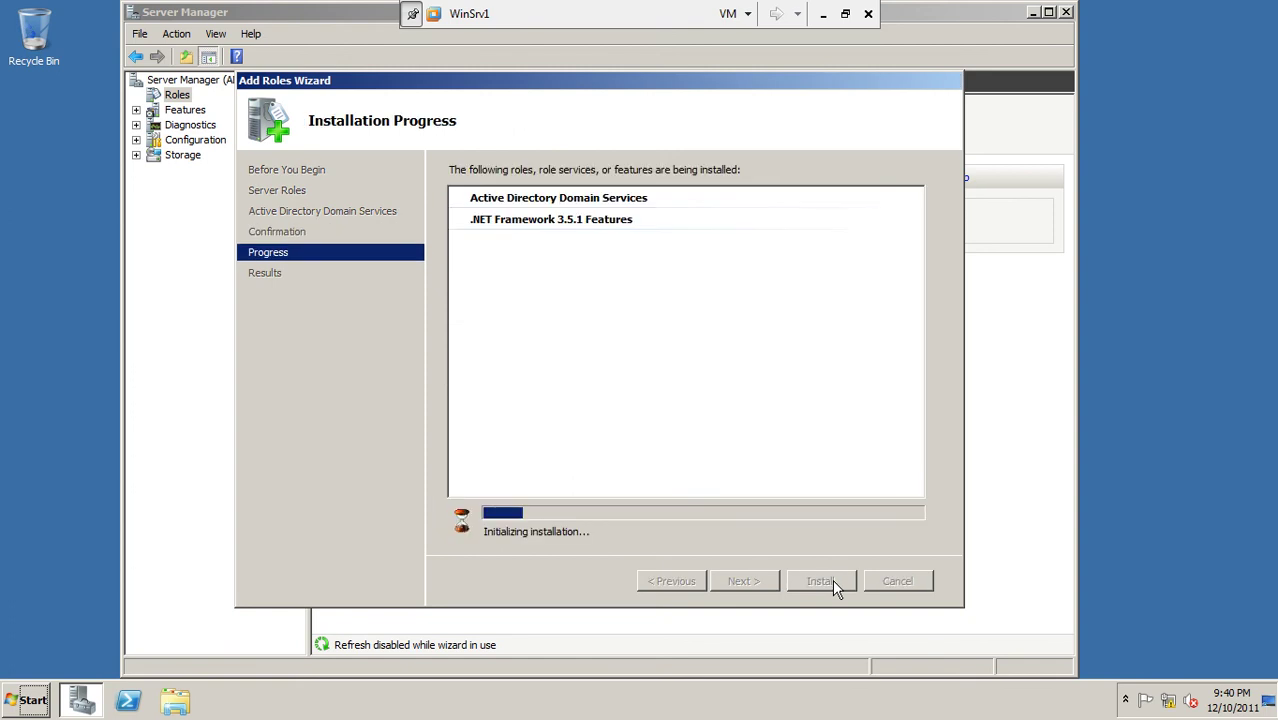
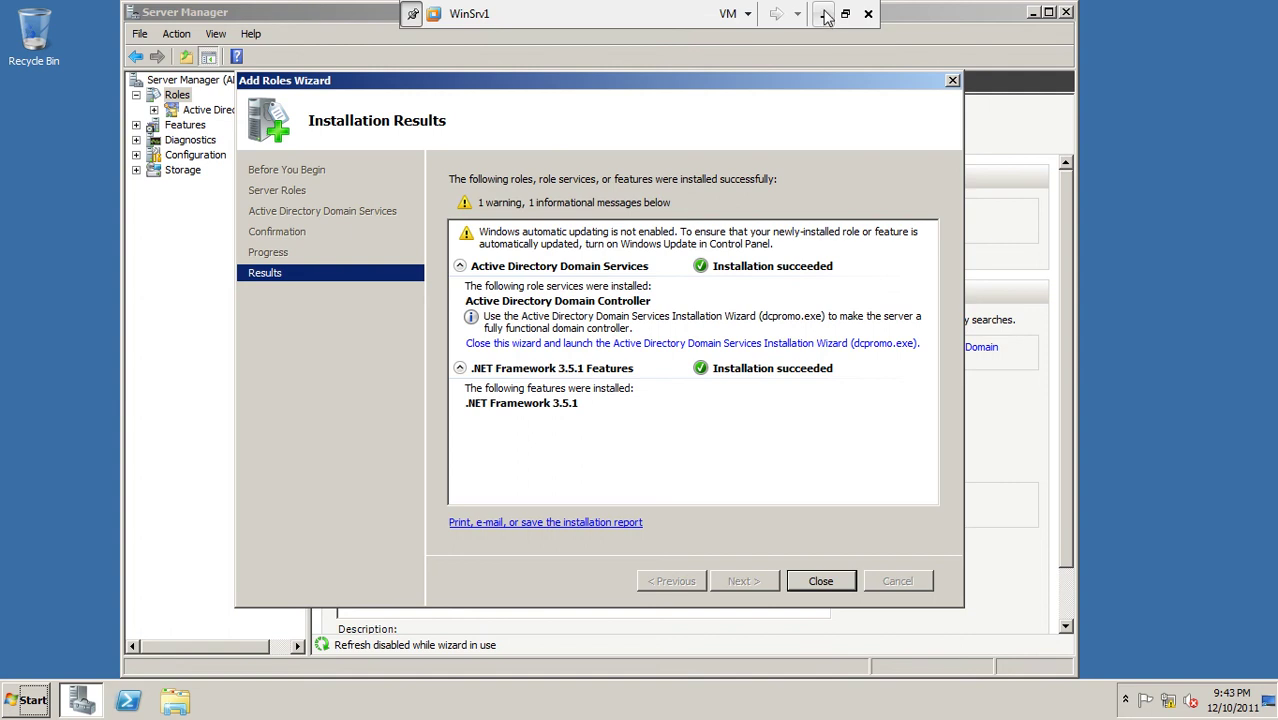
pyautogui.click(824, 16)
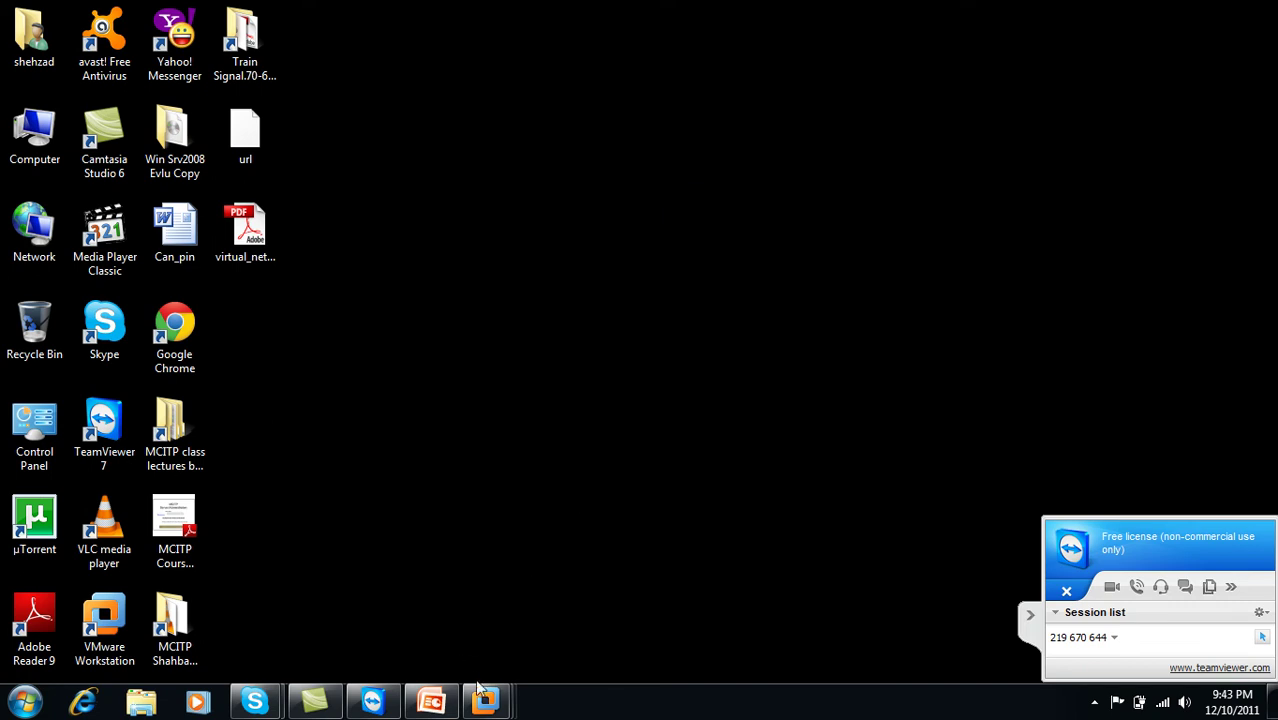
pyautogui.moveTo(487, 703)
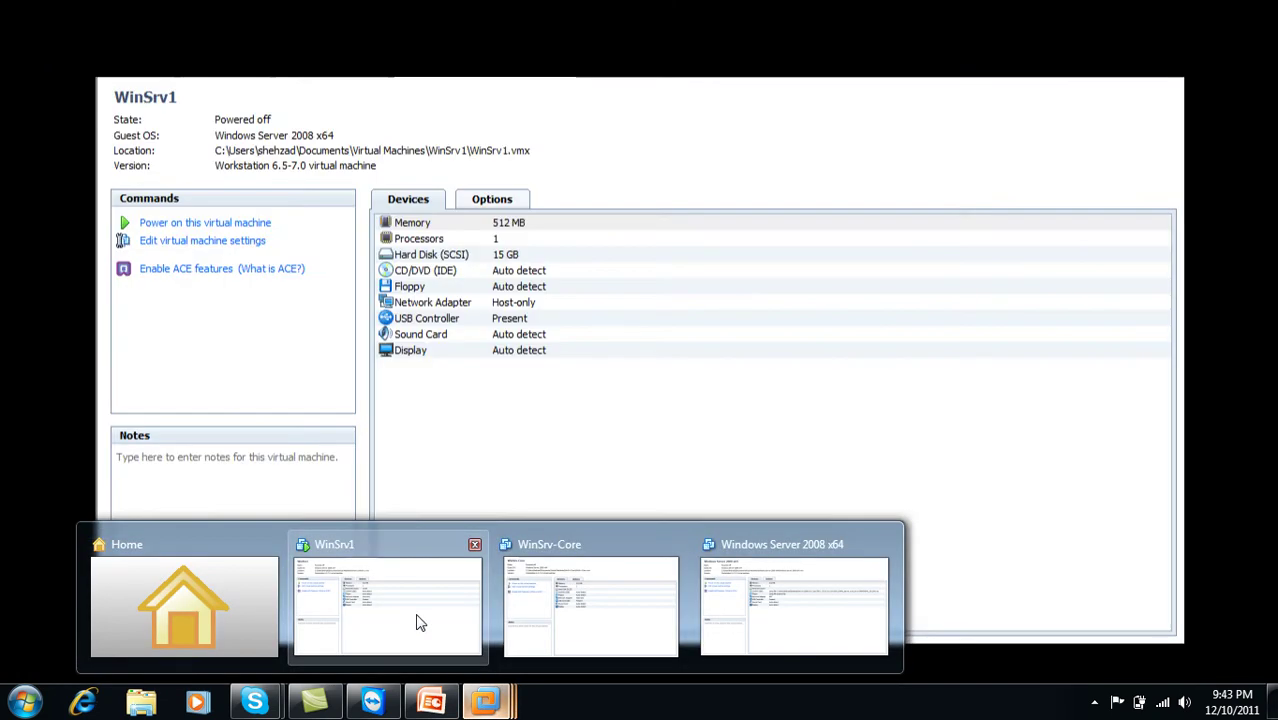
pyautogui.click(419, 619)
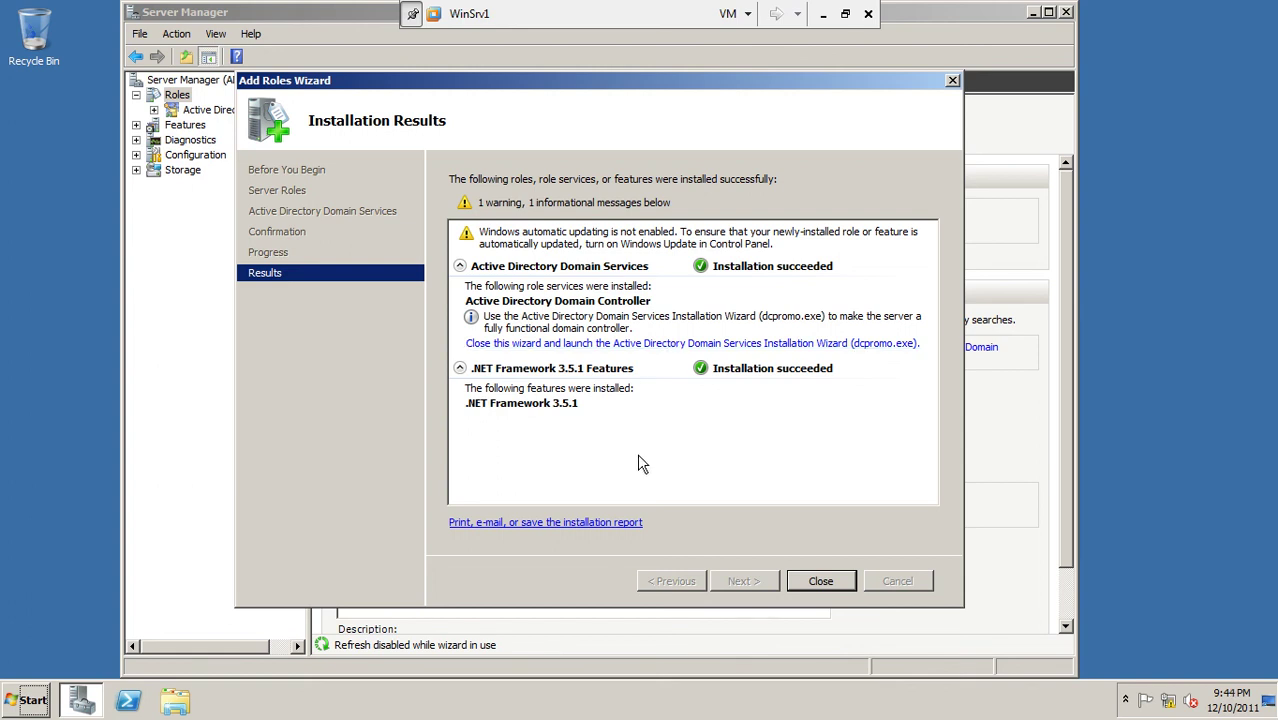
# - Close the role installation results and Server Manager, and take the WinSrv1 virtual machine out of full-screen mode
pyautogui.click(822, 581)
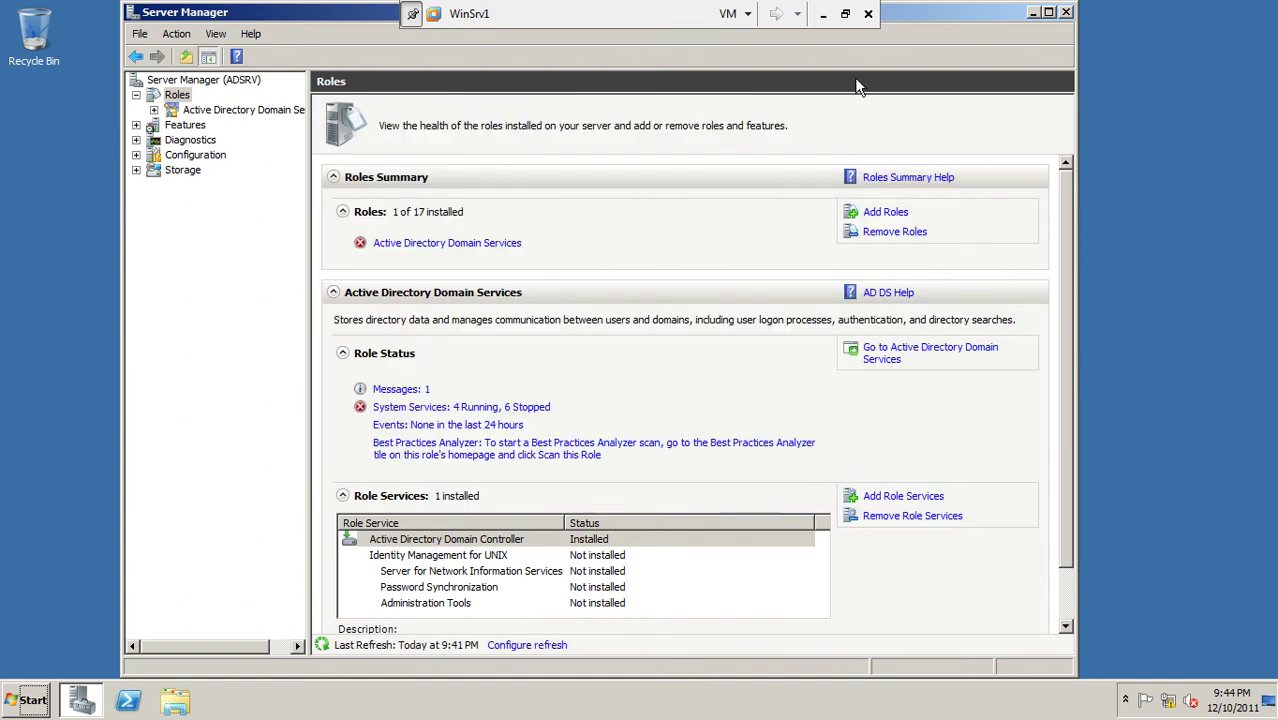
pyautogui.click(1071, 9)
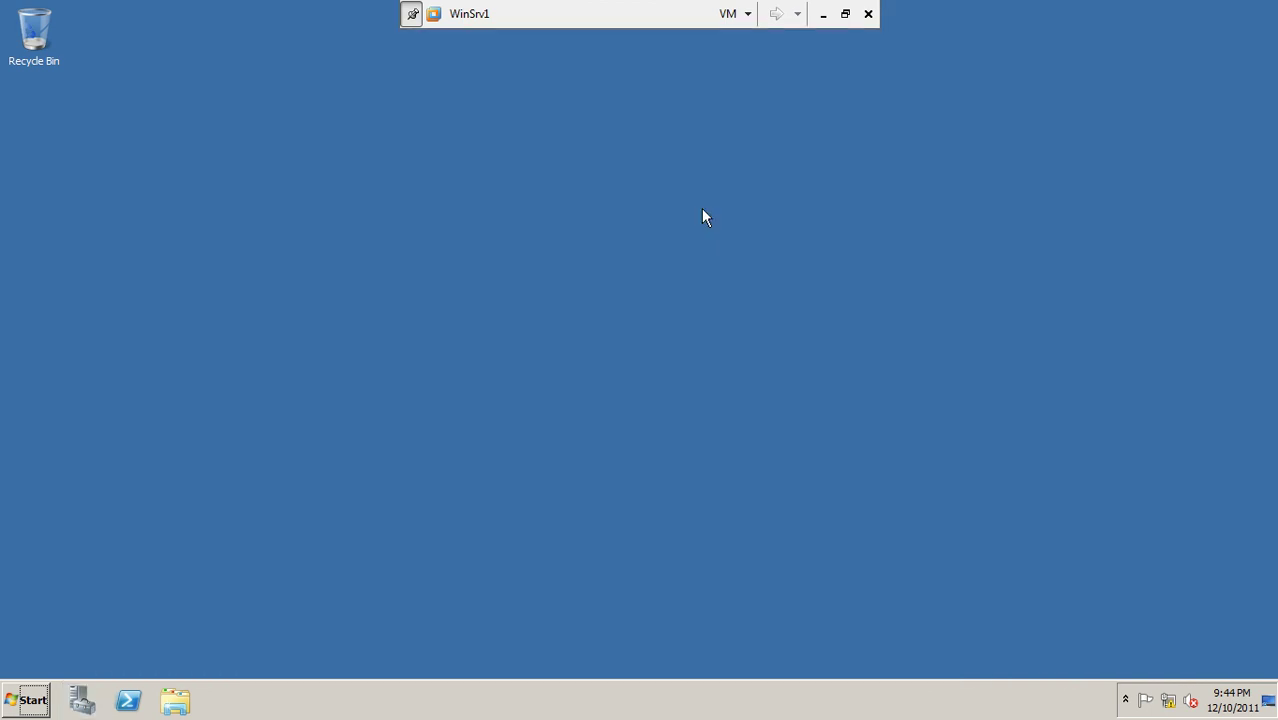
pyautogui.click(847, 22)
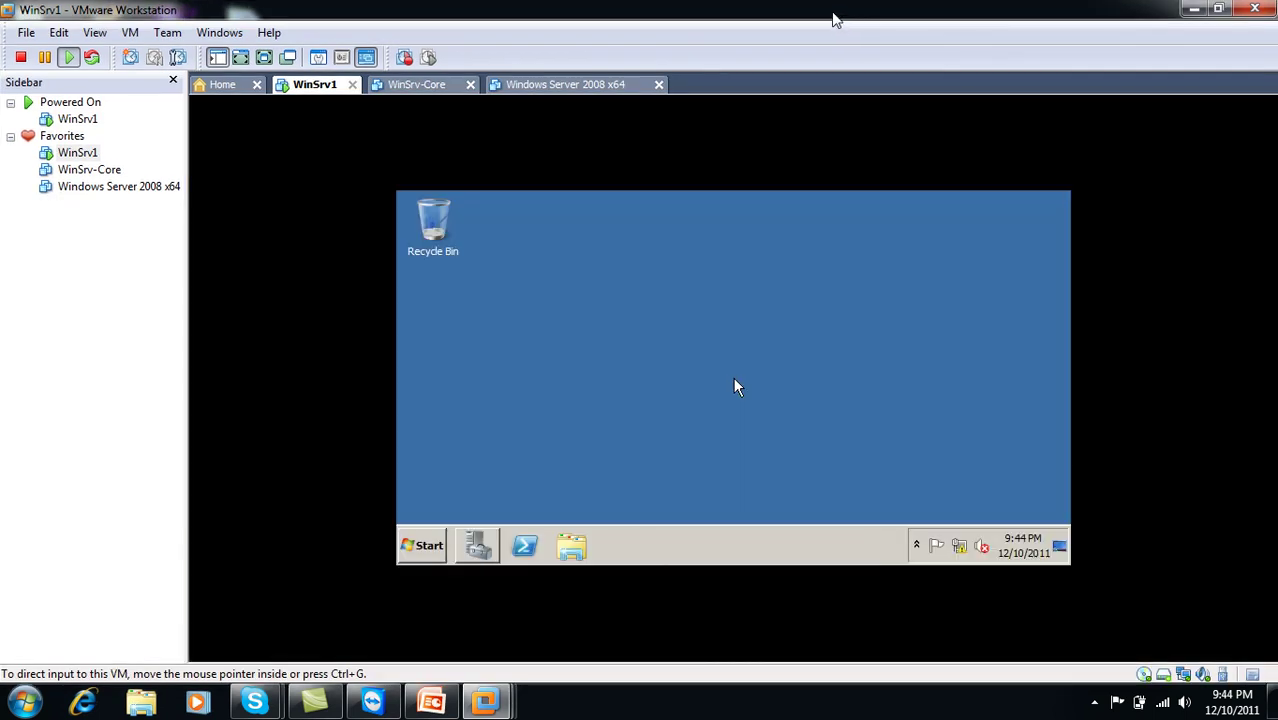
pyautogui.doubleClick(833, 13)
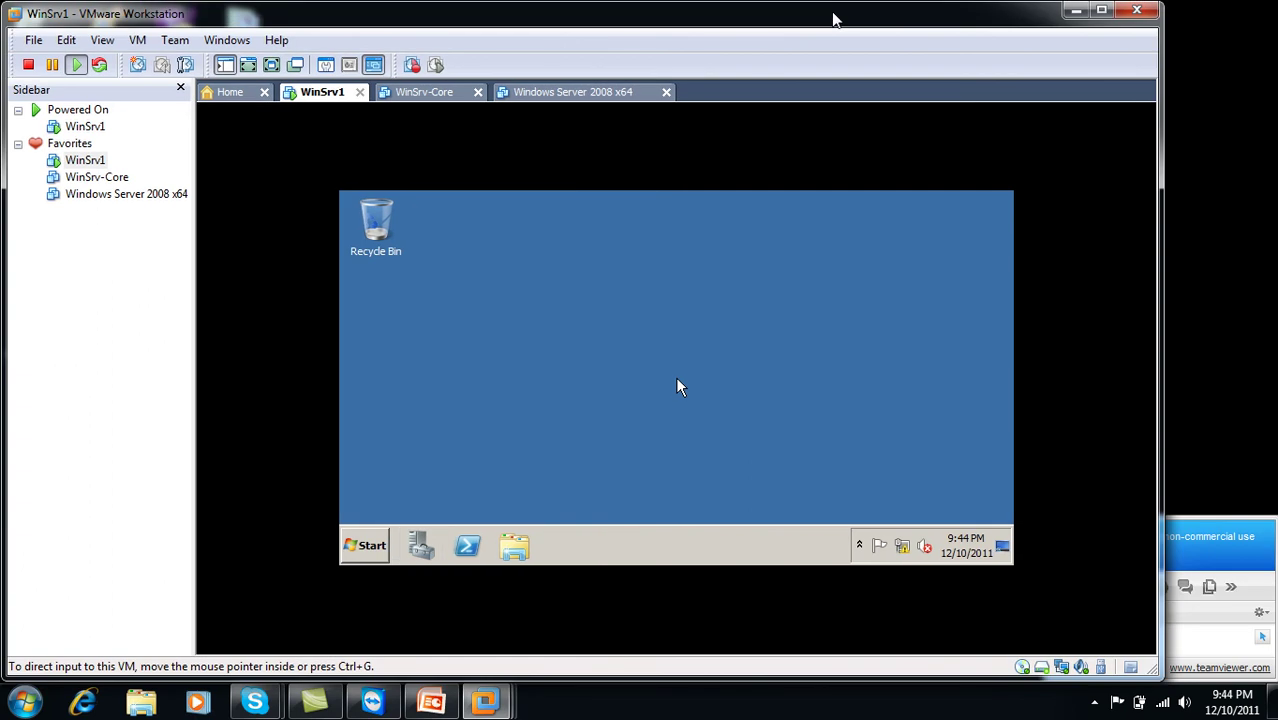
pyautogui.doubleClick(833, 13)
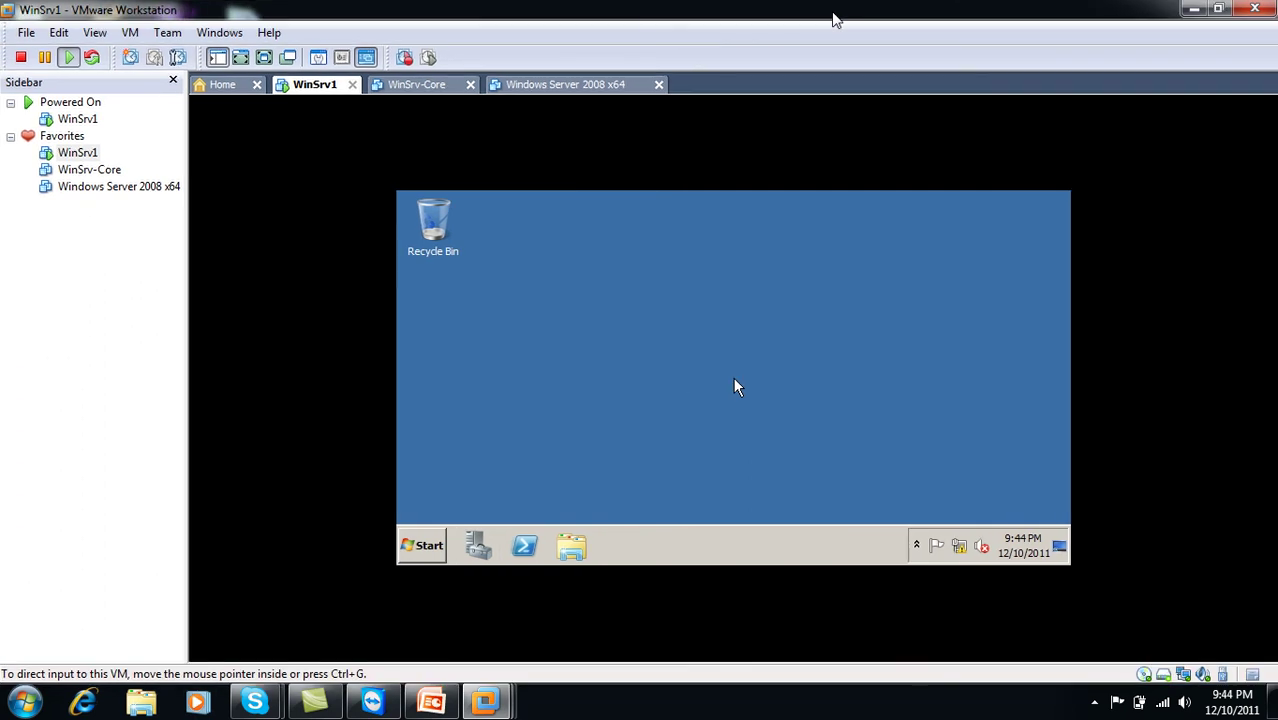
pyautogui.click(264, 57)
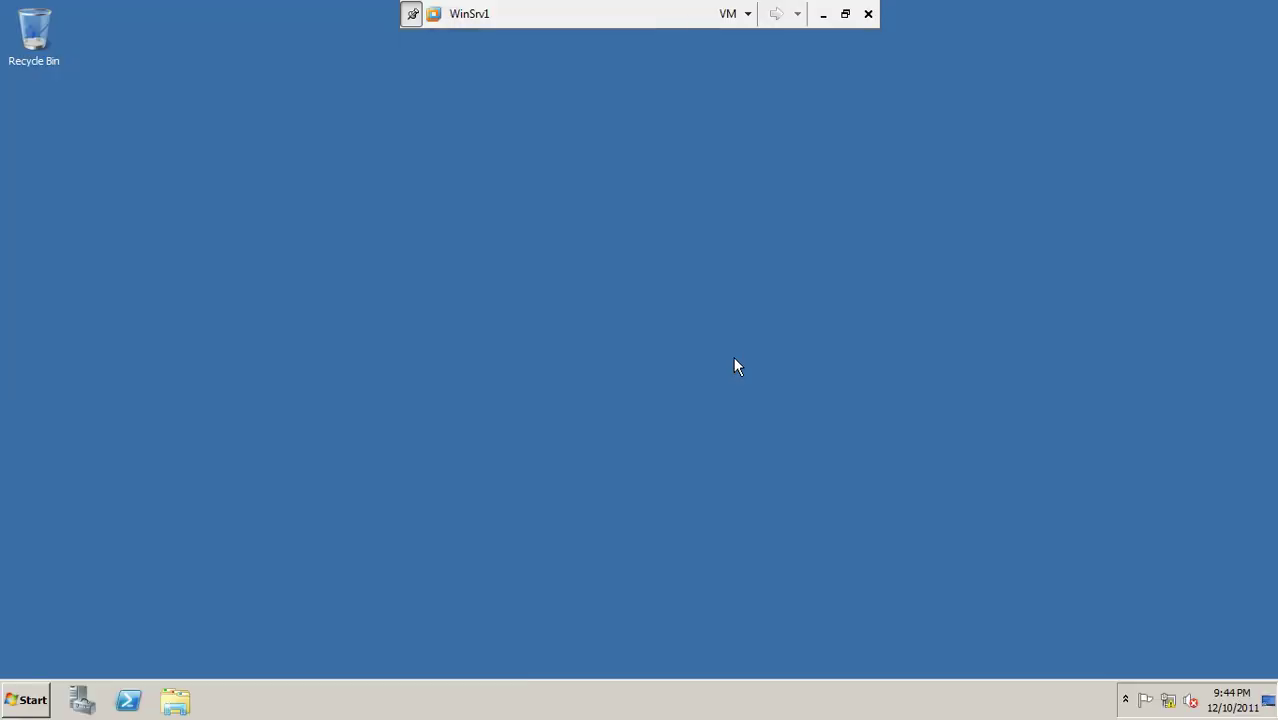
pyautogui.click(843, 19)
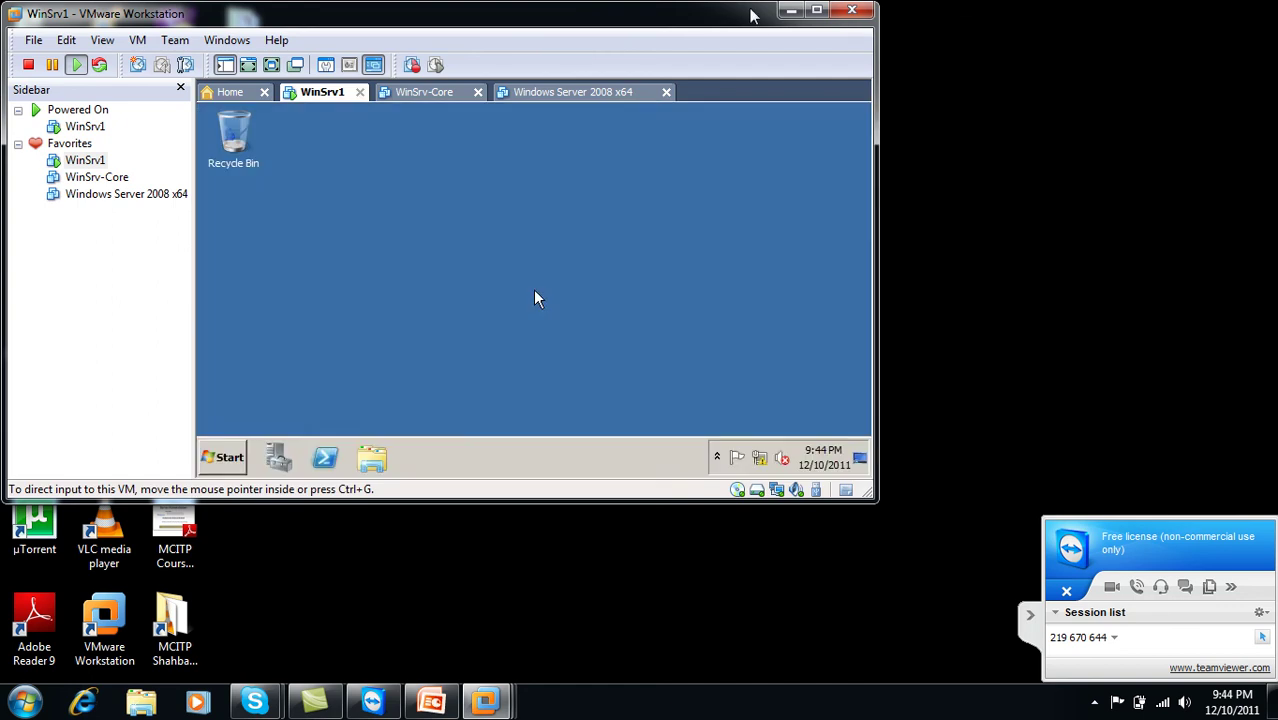
pyautogui.doubleClick(753, 13)
pyautogui.click(579, 399)
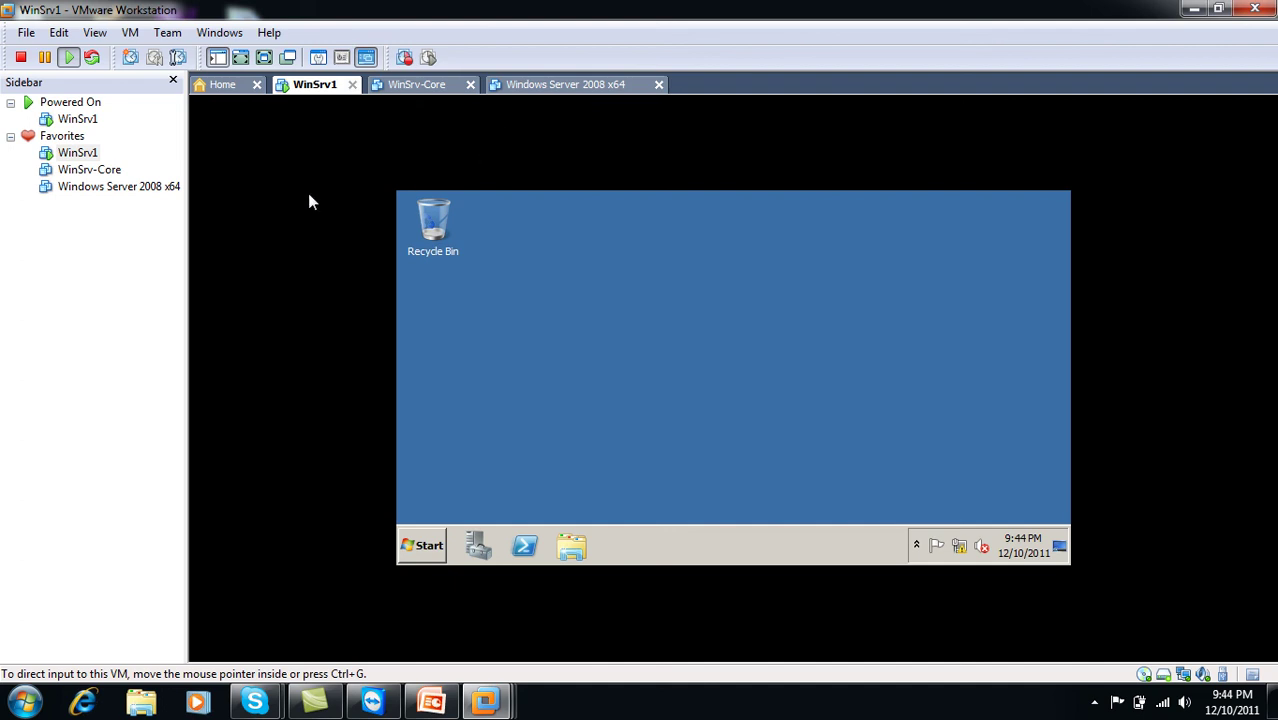
# - Begin a new typical virtual machine from the Windows Server 2008 x64 installer disc image, leaving the product key and password blank
pyautogui.click(236, 87)
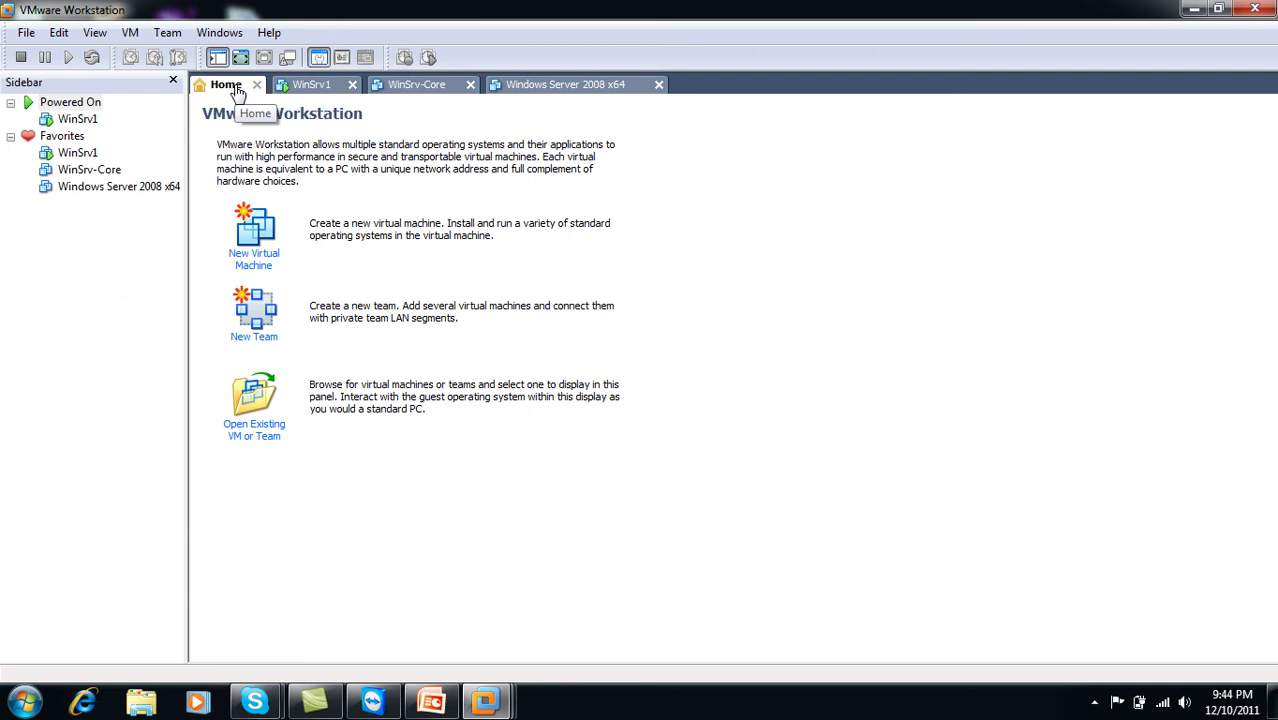
pyautogui.click(256, 268)
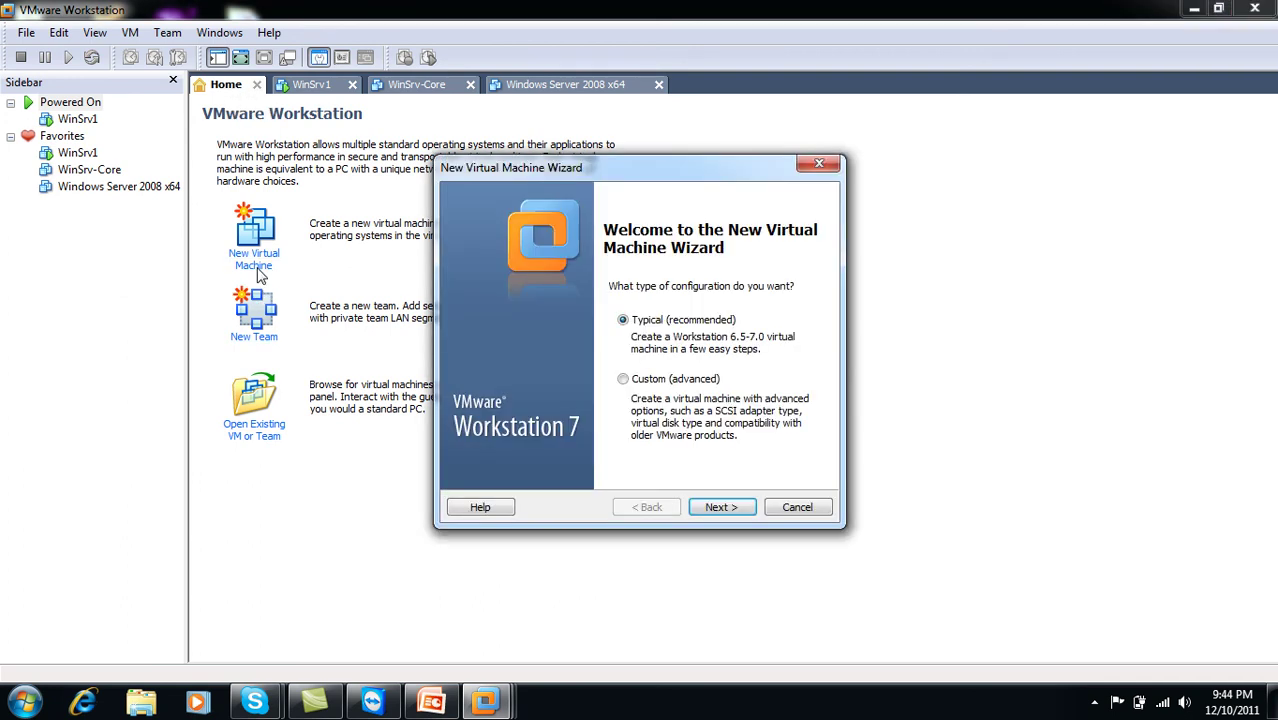
pyautogui.click(717, 509)
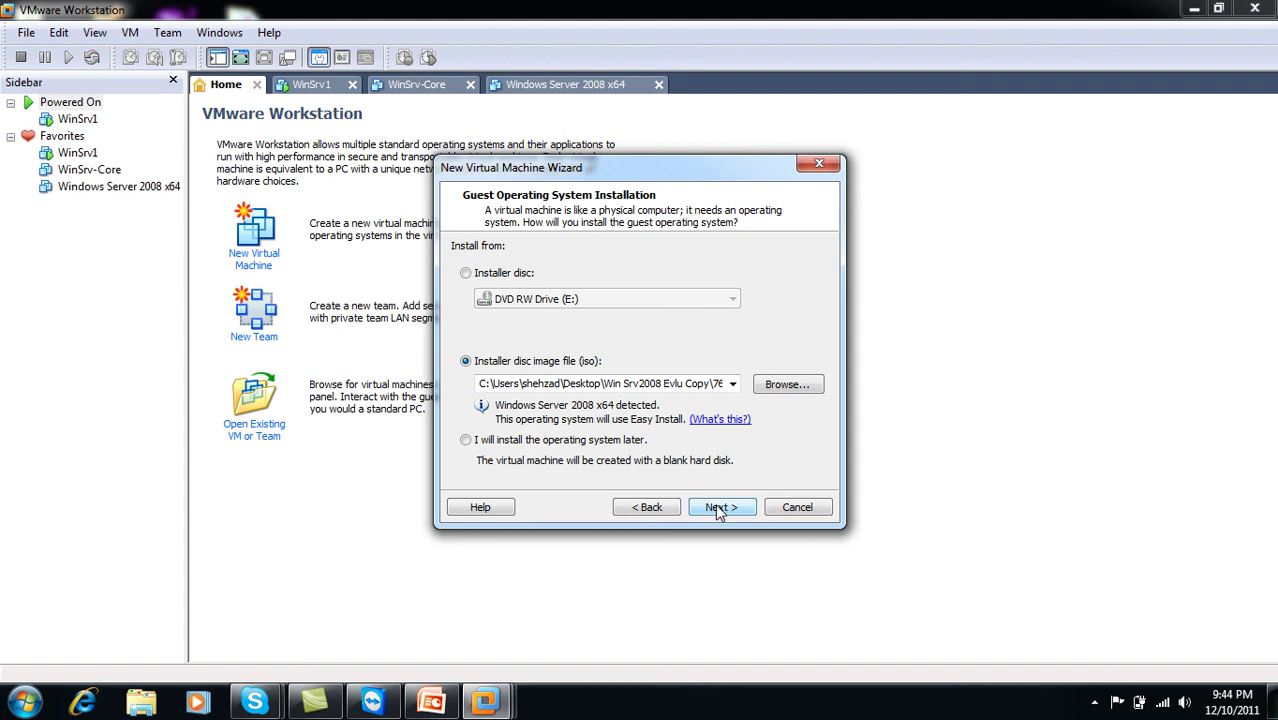
pyautogui.click(604, 383)
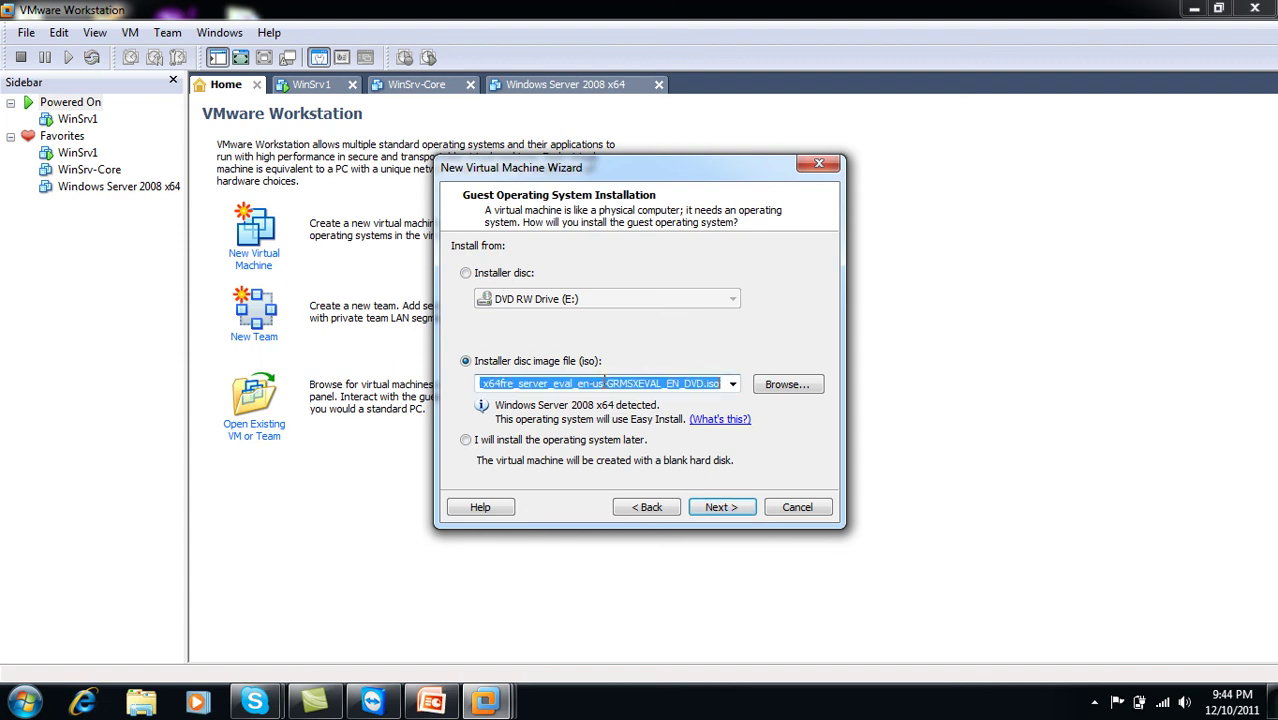
pyautogui.click(730, 505)
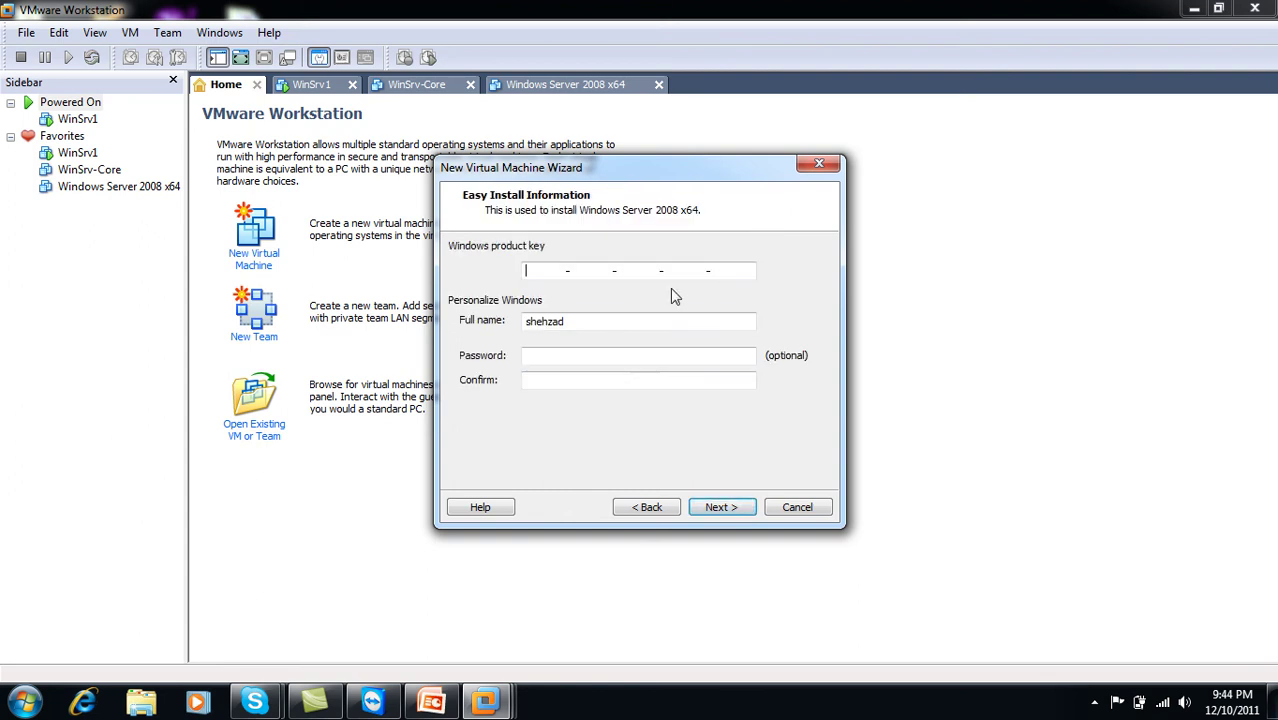
pyautogui.click(738, 508)
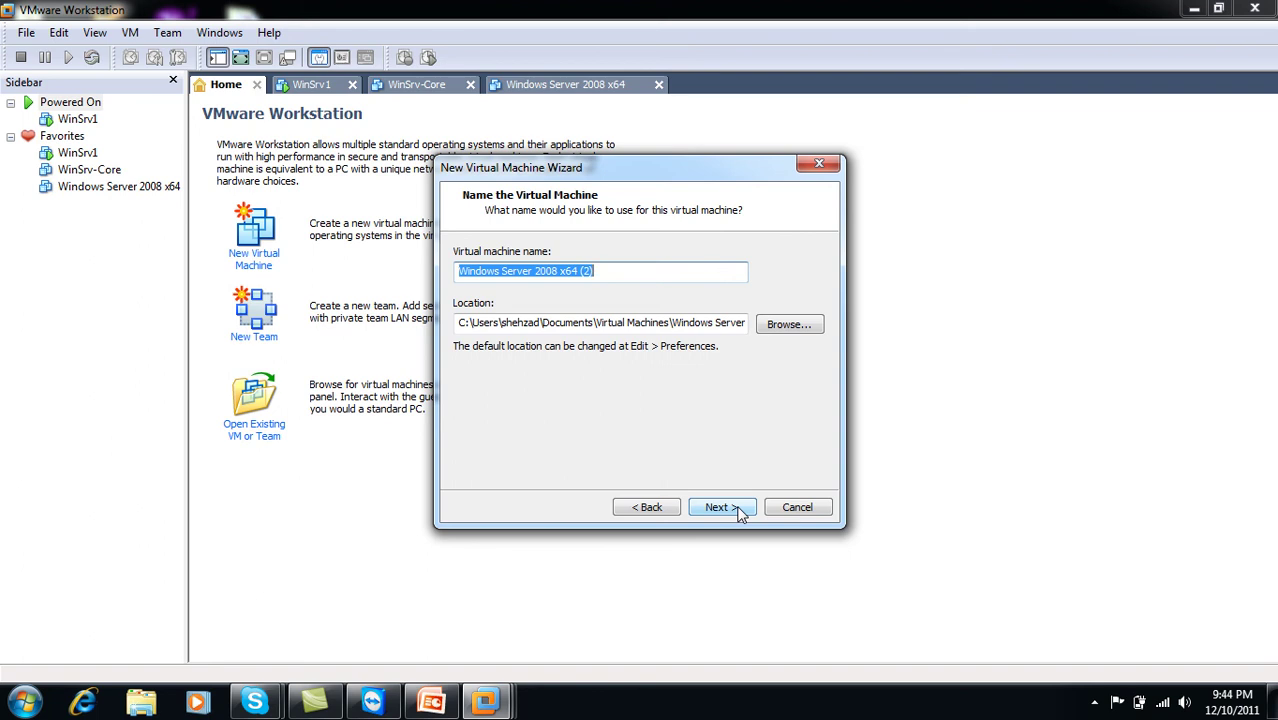
# - Name the new virtual machine Srv-Cor and accept its default location
pyautogui.write('Sr')
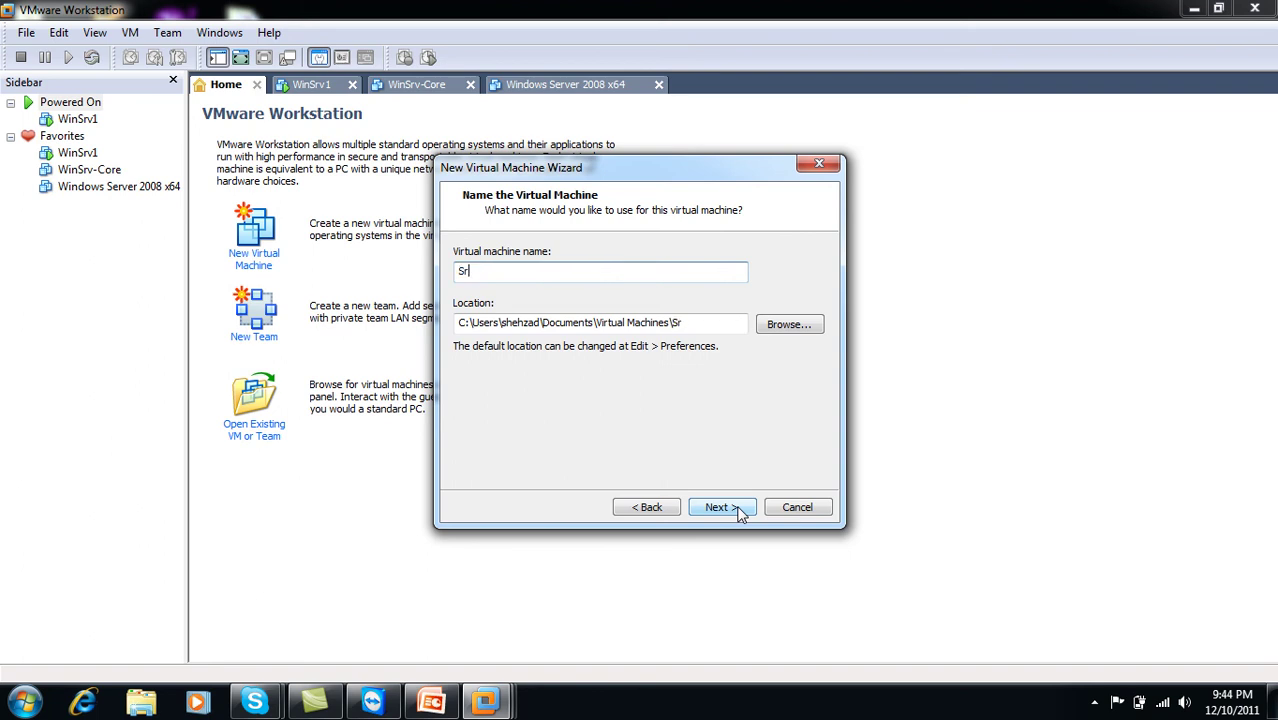
pyautogui.write('v-Cor')
pyautogui.click(722, 507)
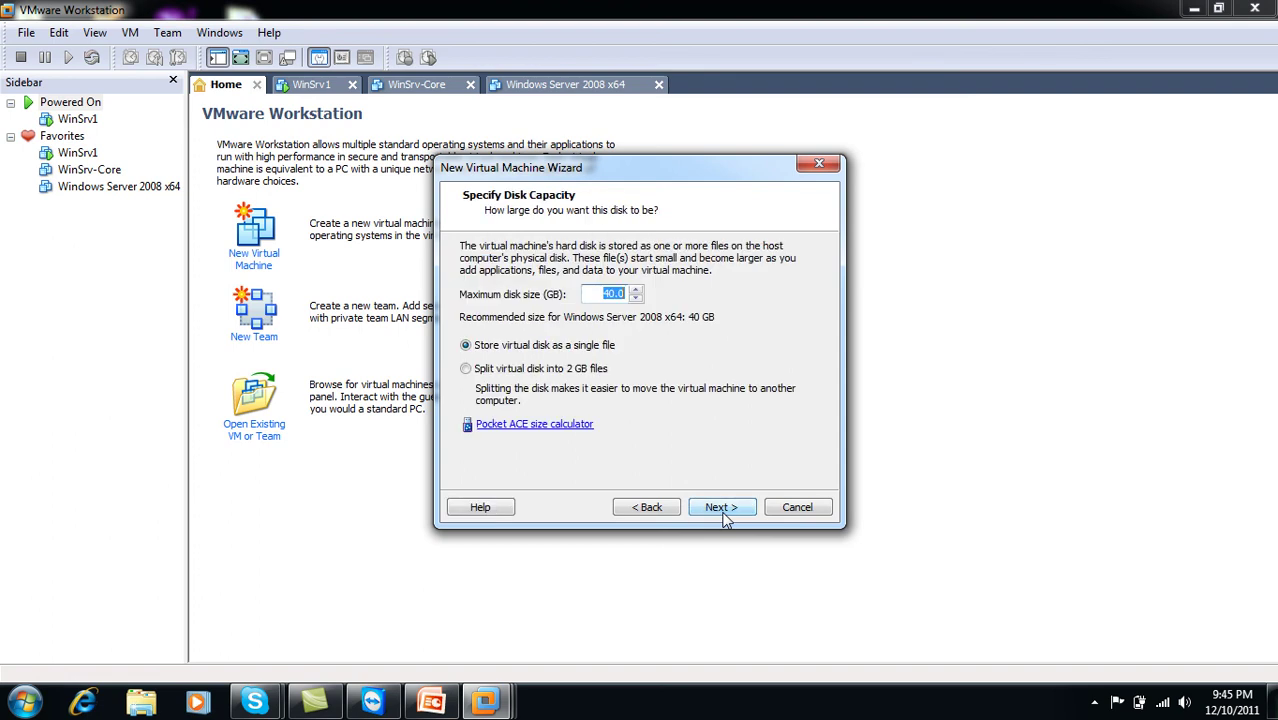
# - Set the maximum disk size to 10 GB, keeping the virtual disk stored as a single file
pyautogui.click(611, 299)
pyautogui.press('BackSpace')
pyautogui.press('BackSpace')
pyautogui.press('BackSpace')
pyautogui.write('10.')
pyautogui.click(717, 508)
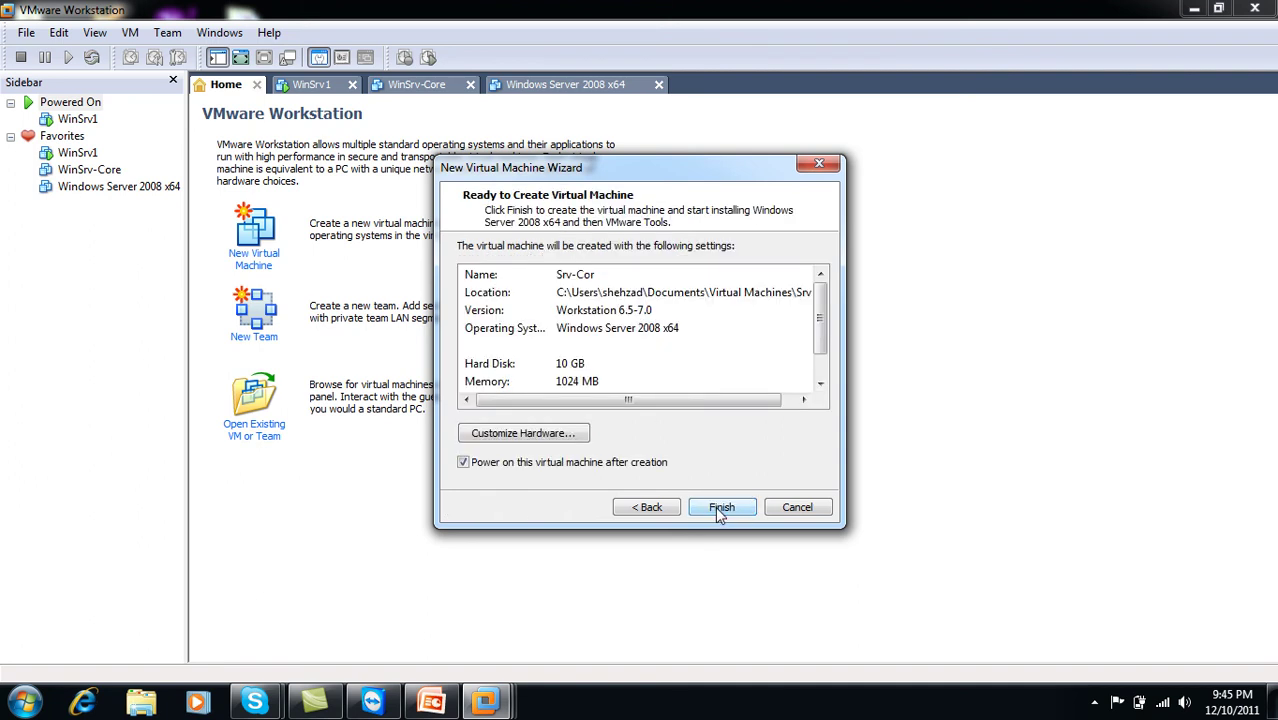
# - Customize the new machine's hardware by setting its memory to 512 MB and removing the floppy drive
pyautogui.click(512, 440)
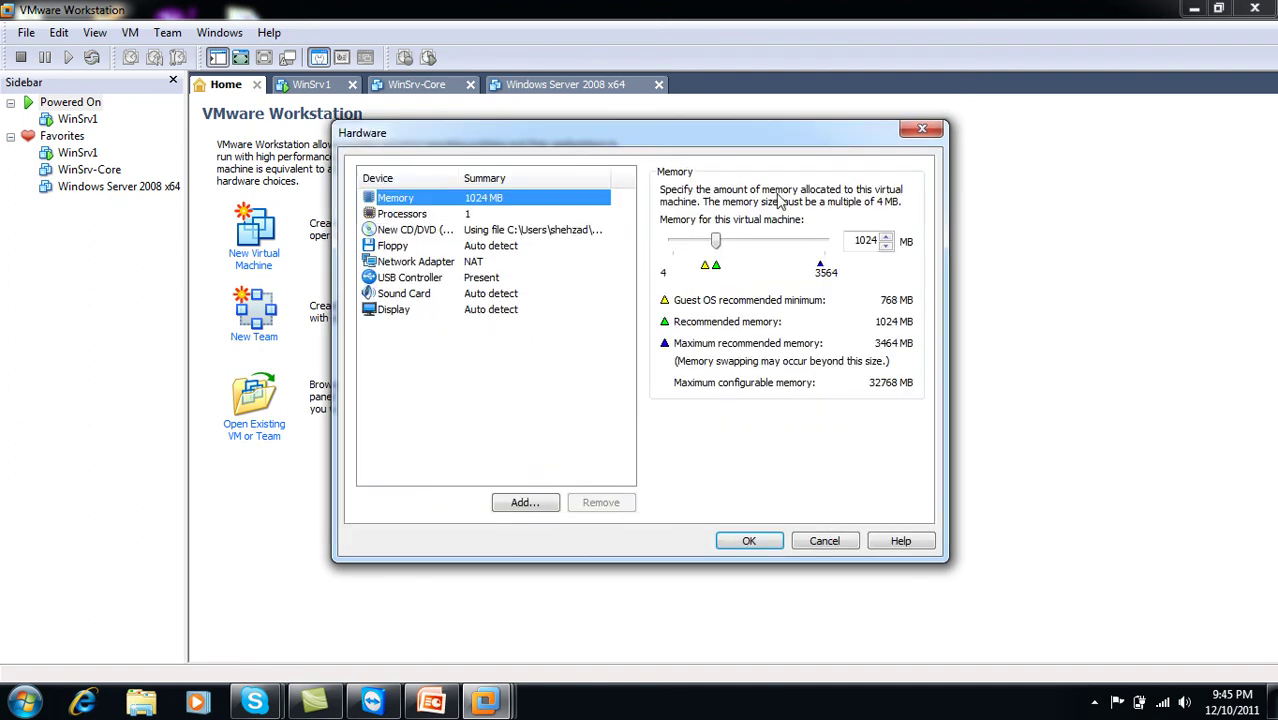
pyautogui.moveTo(716, 242); pyautogui.dragTo(695, 246)
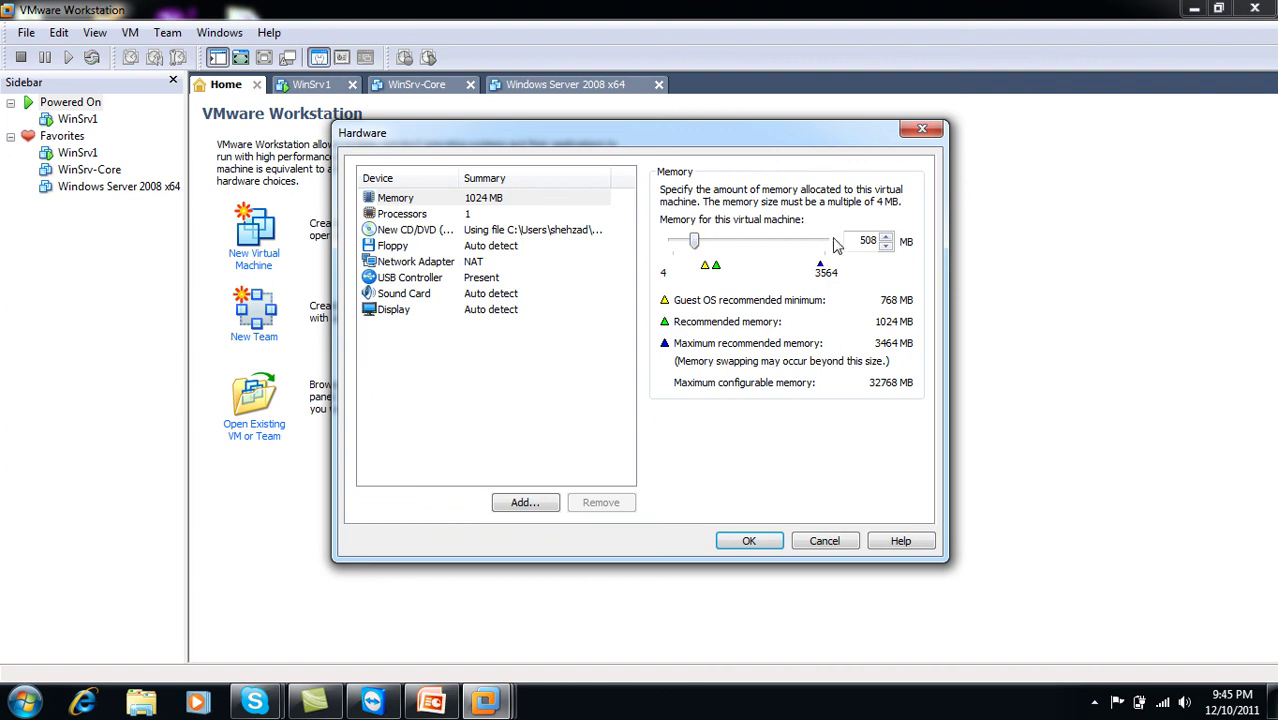
pyautogui.click(885, 237)
pyautogui.click(488, 248)
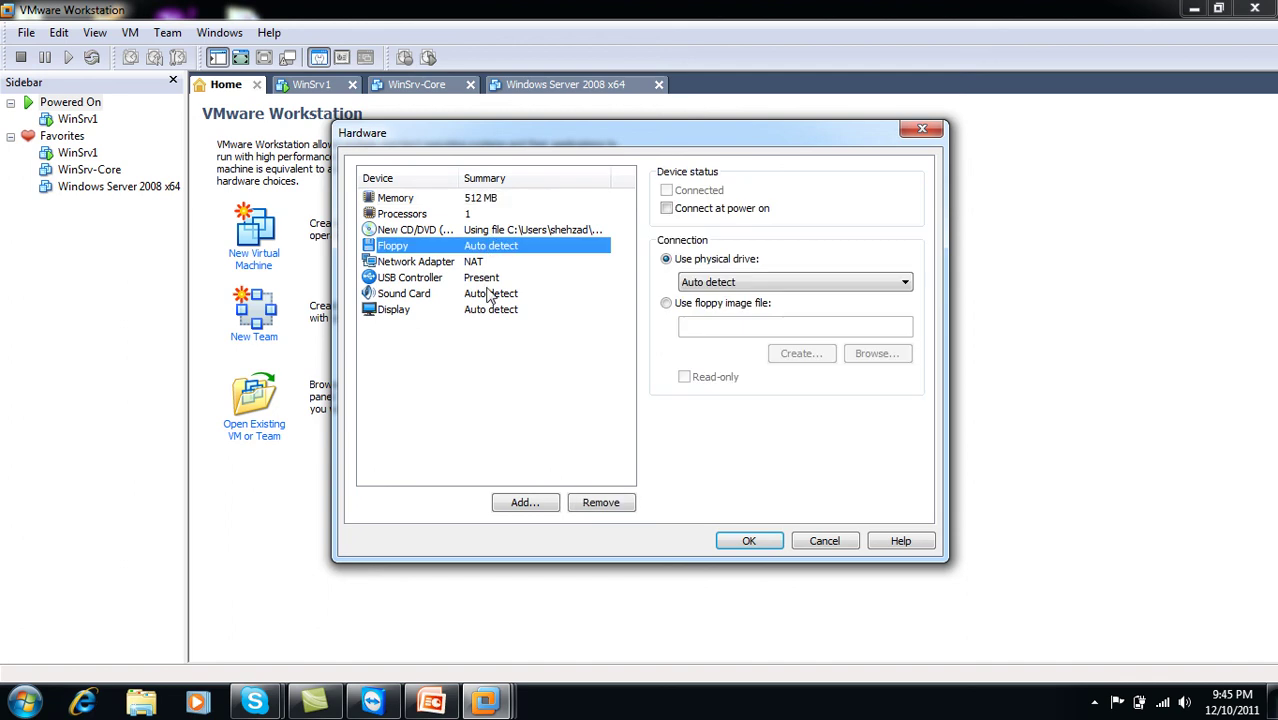
pyautogui.click(586, 504)
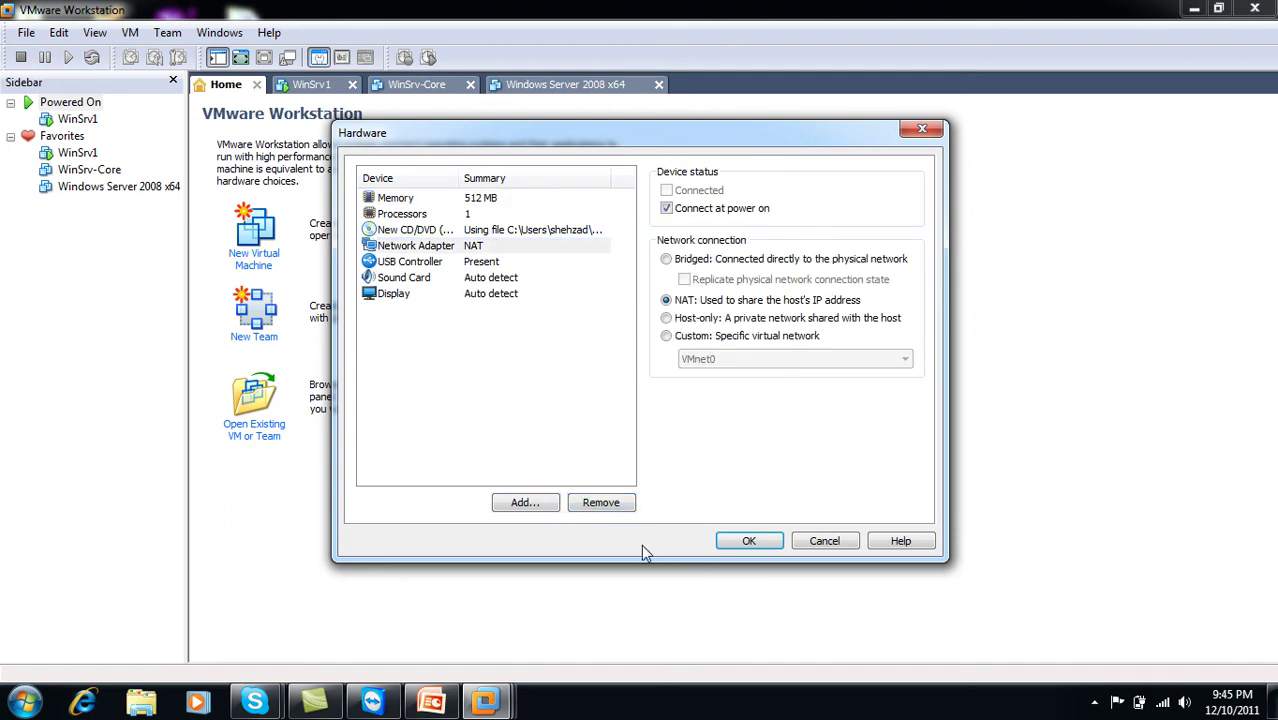
pyautogui.click(750, 540)
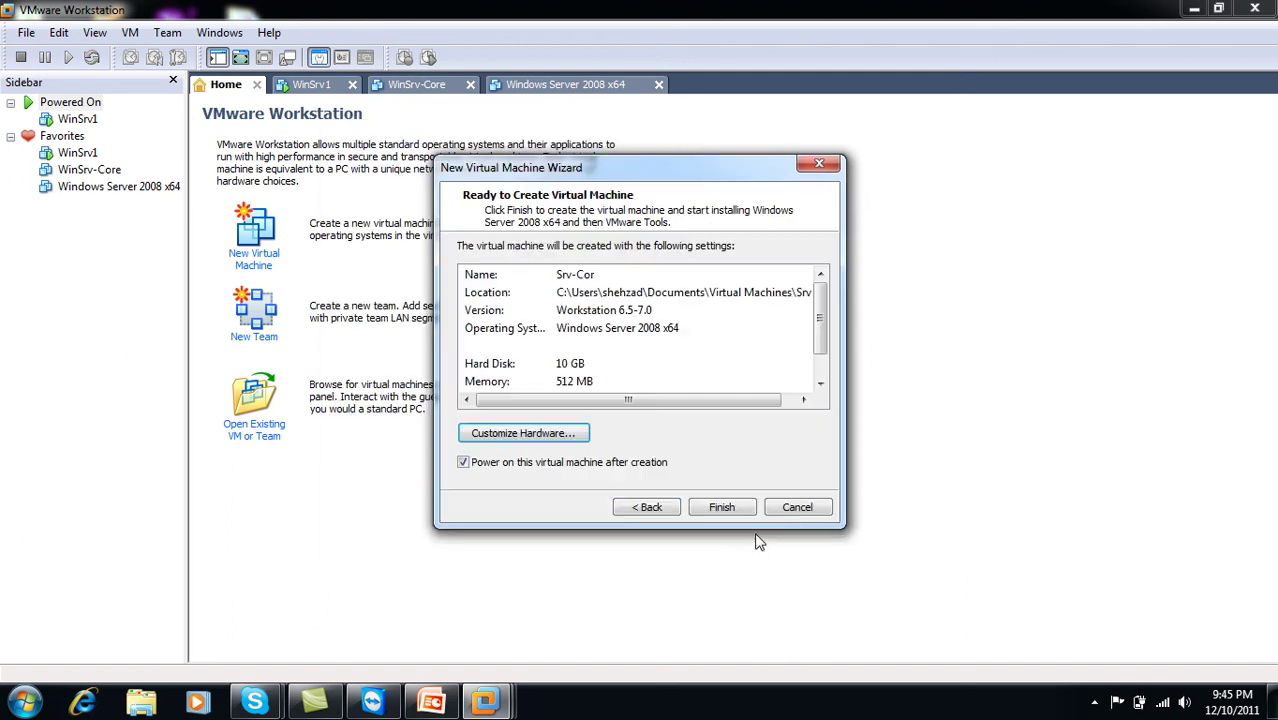
# - Create the Srv-Cor virtual machine with power-on after creation, dismiss the Easy Install notice and show the machine full screen
pyautogui.click(702, 509)
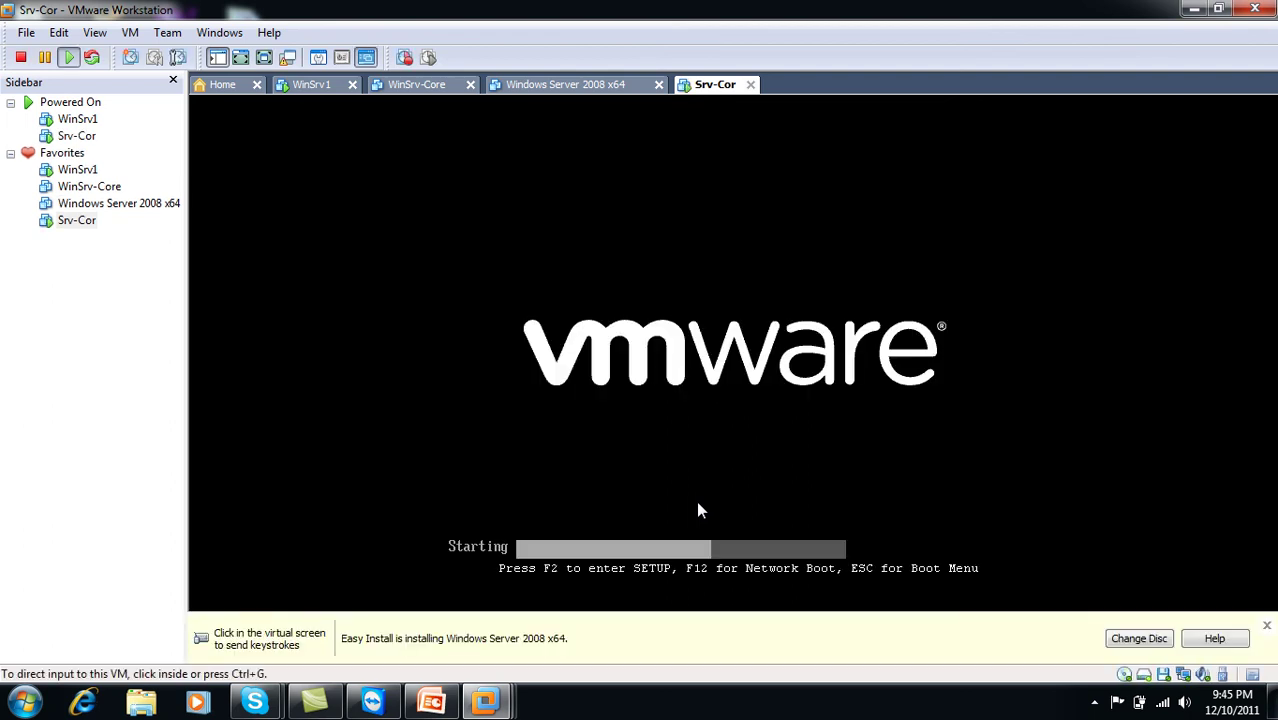
pyautogui.click(1266, 626)
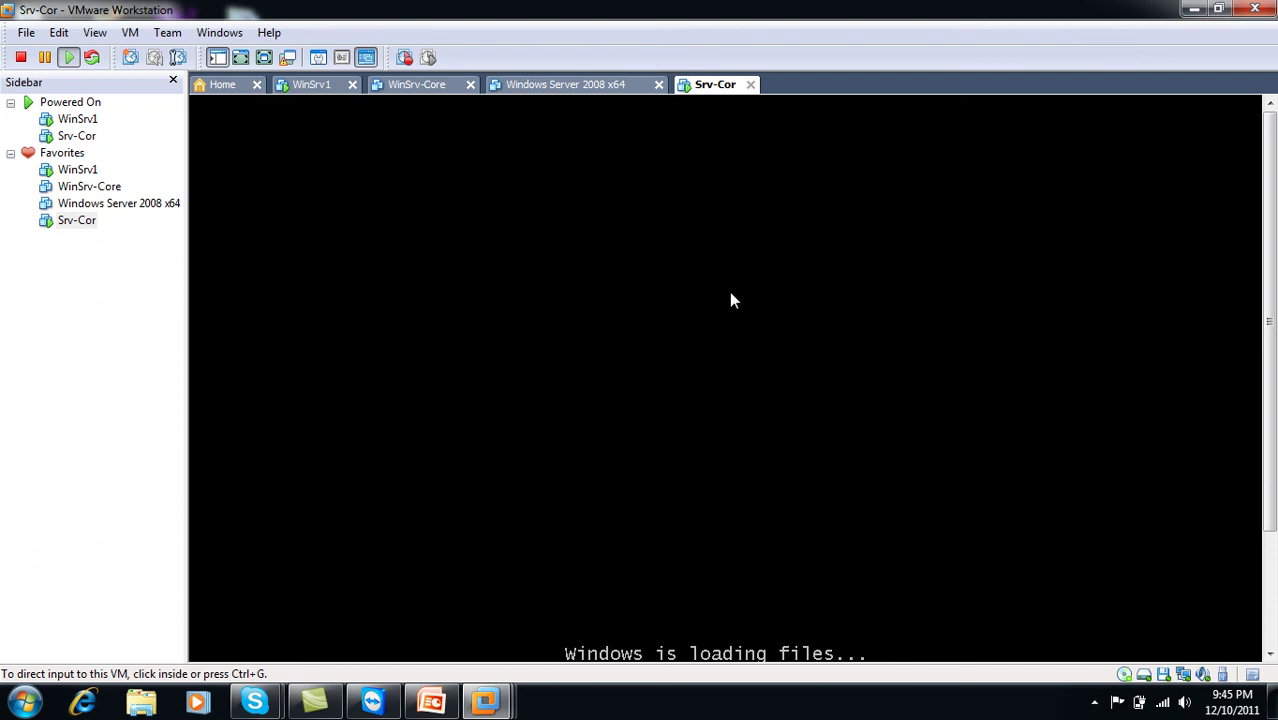
pyautogui.click(264, 57)
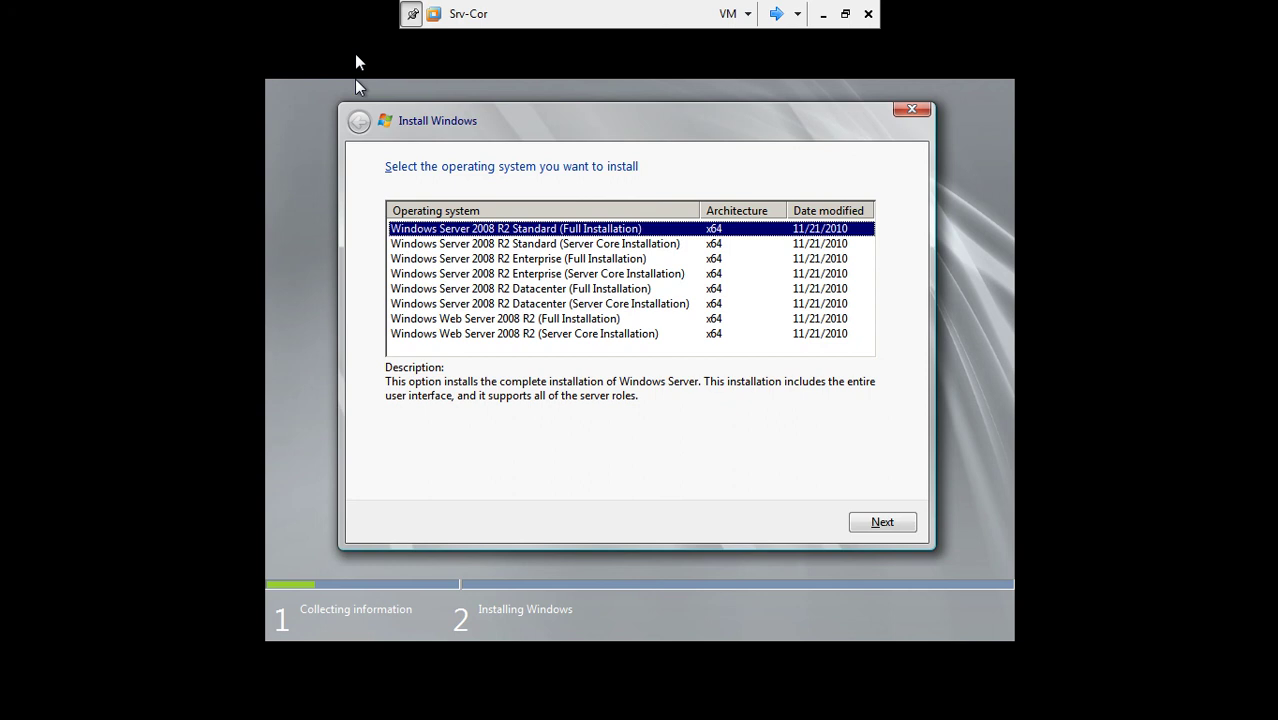
# - Choose Windows Server 2008 R2 Enterprise (Server Core Installation) as the operating system and start installing it
pyautogui.click(305, 27)
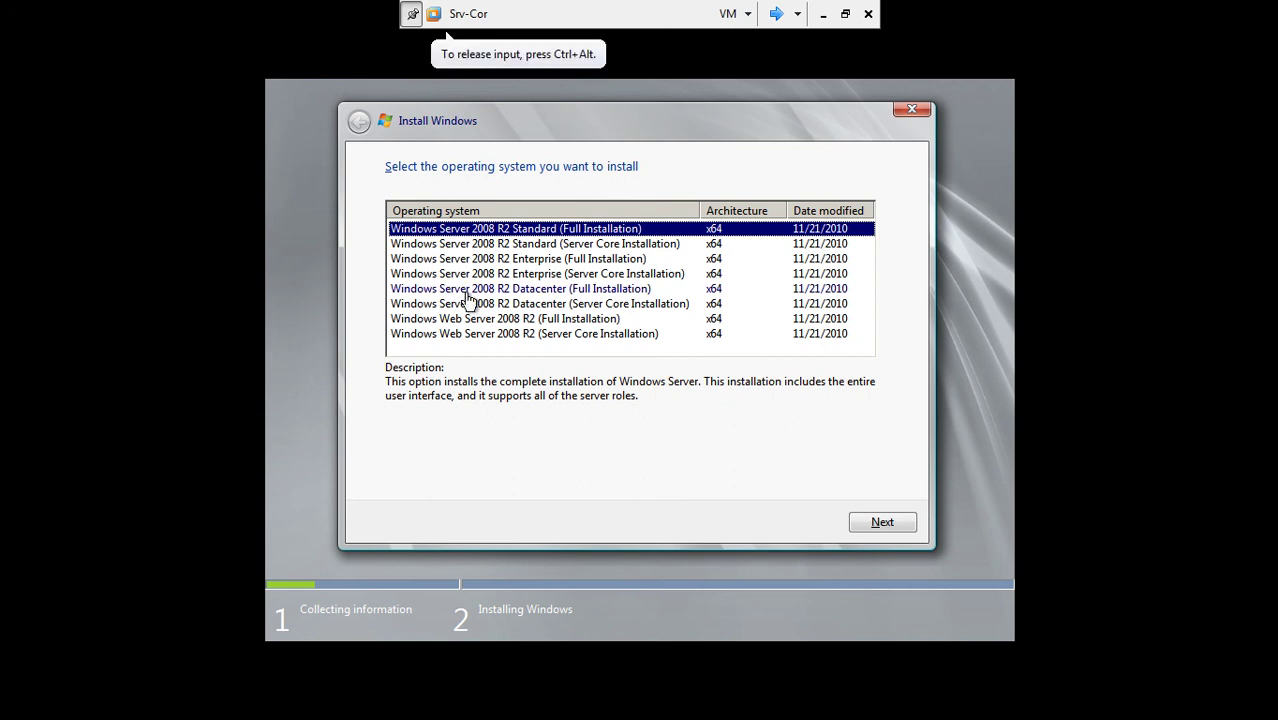
pyautogui.click(541, 277)
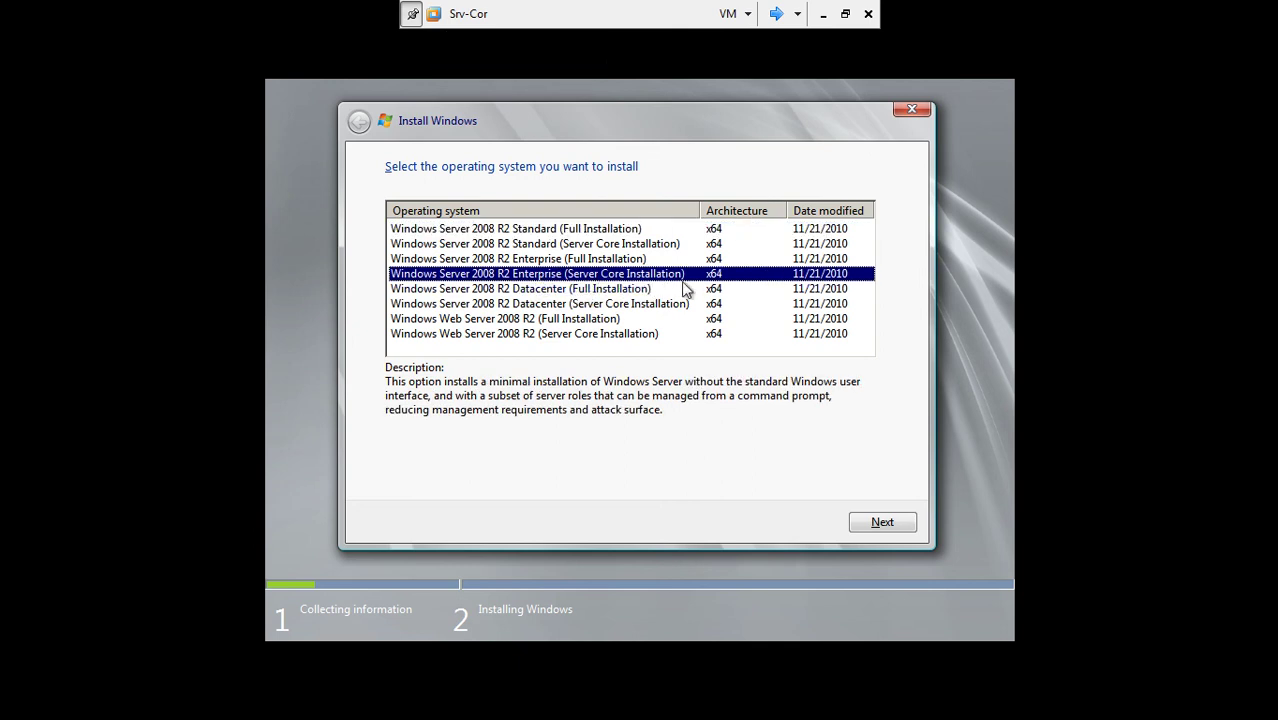
pyautogui.click(882, 522)
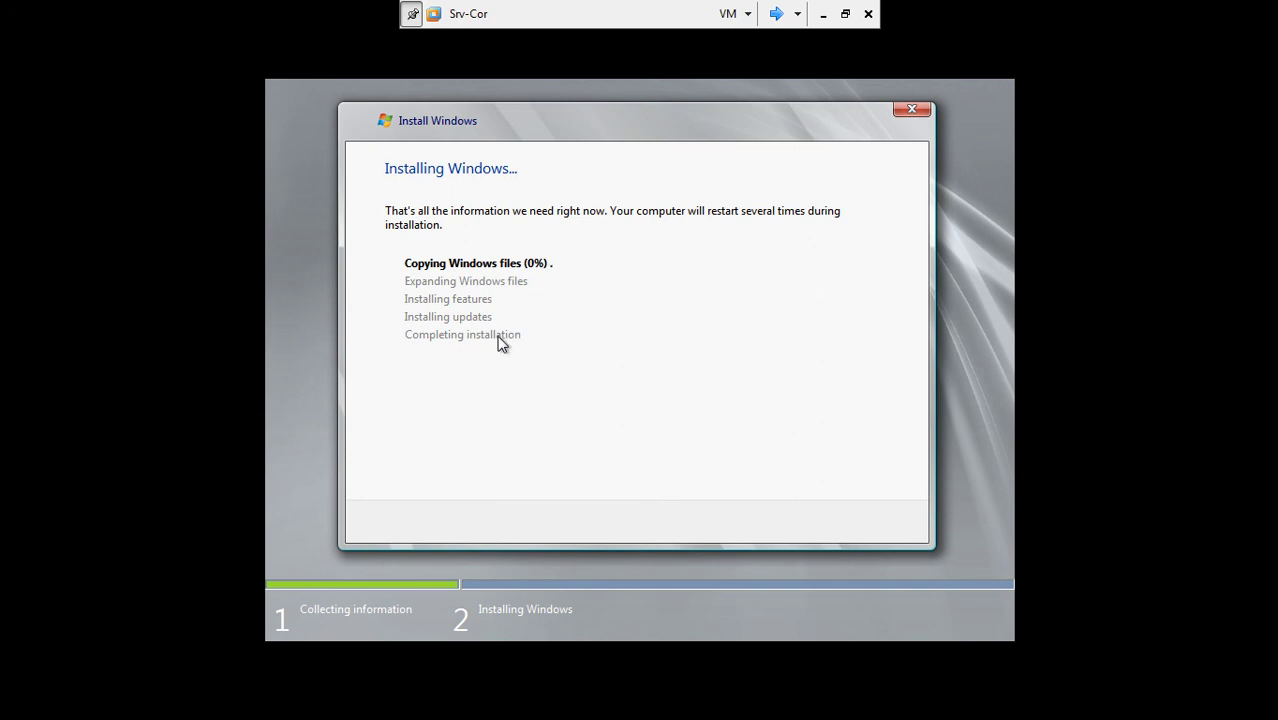
# - Leave full-screen mode, maximize the VMware Workstation window and power off the Srv-Cor virtual machine
pyautogui.click(846, 13)
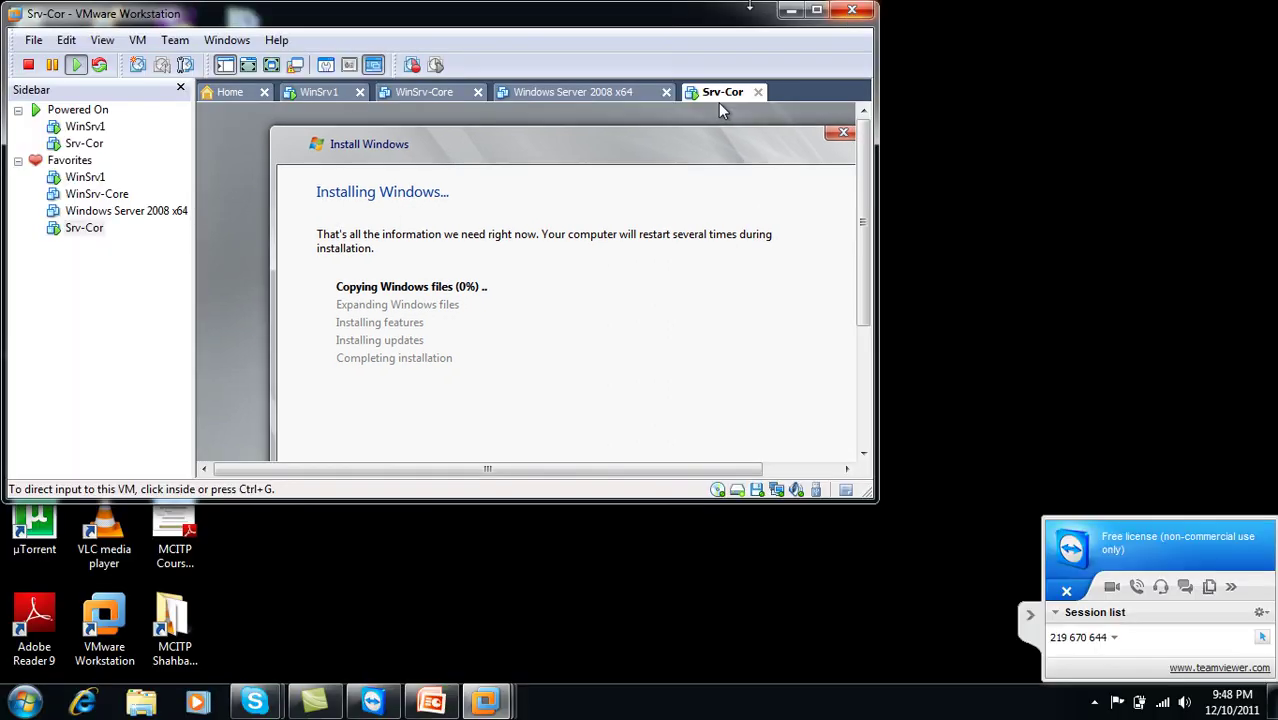
pyautogui.doubleClick(750, 14)
pyautogui.click(471, 152)
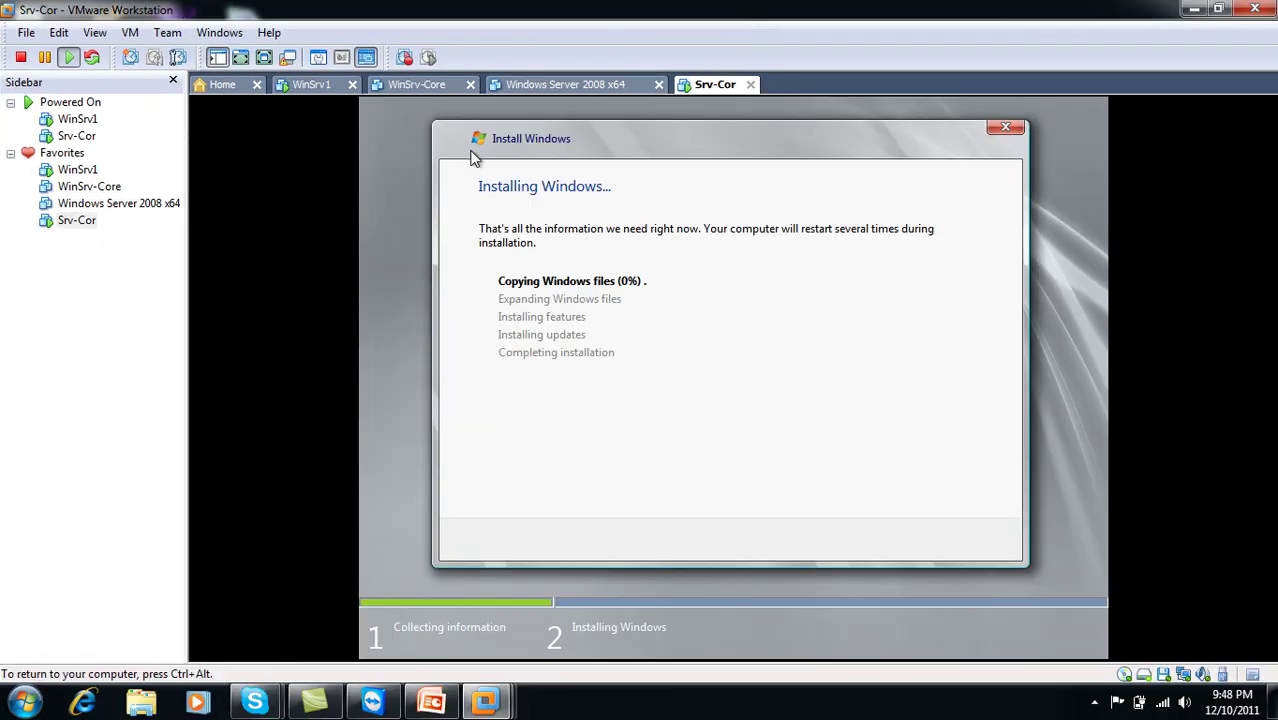
pyautogui.hotkey('ctrl', 'alt')
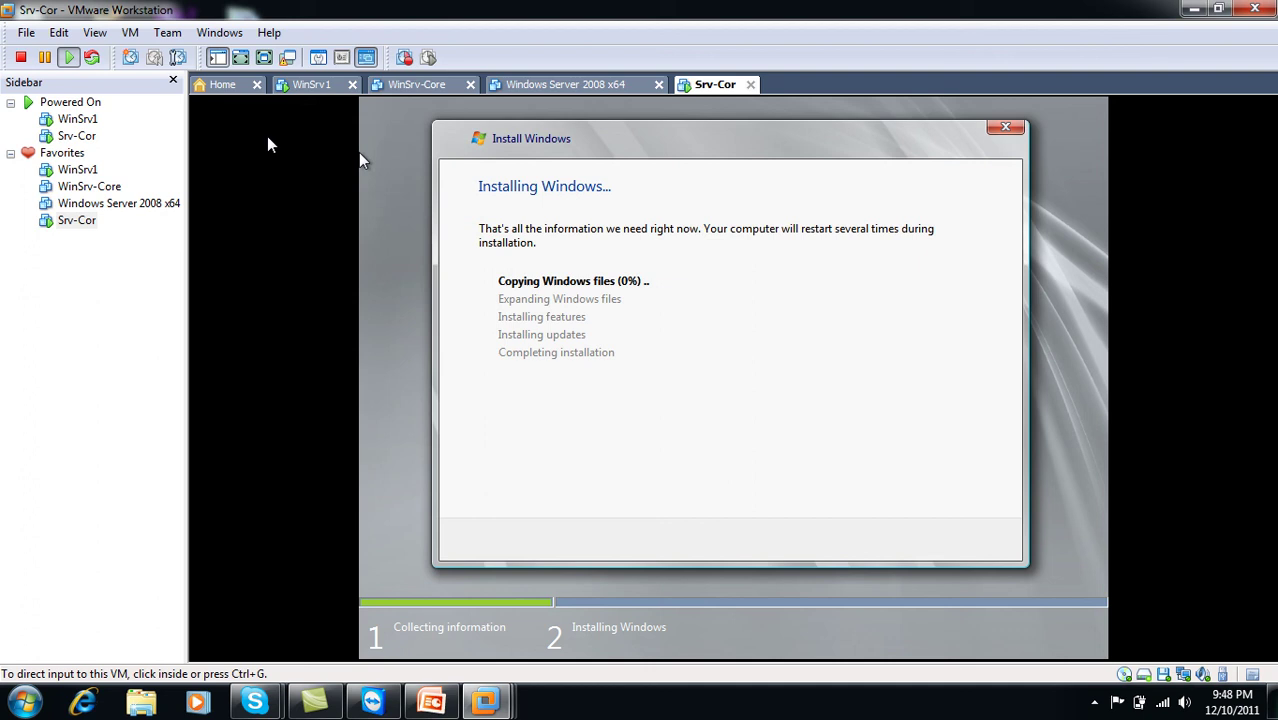
pyautogui.click(27, 63)
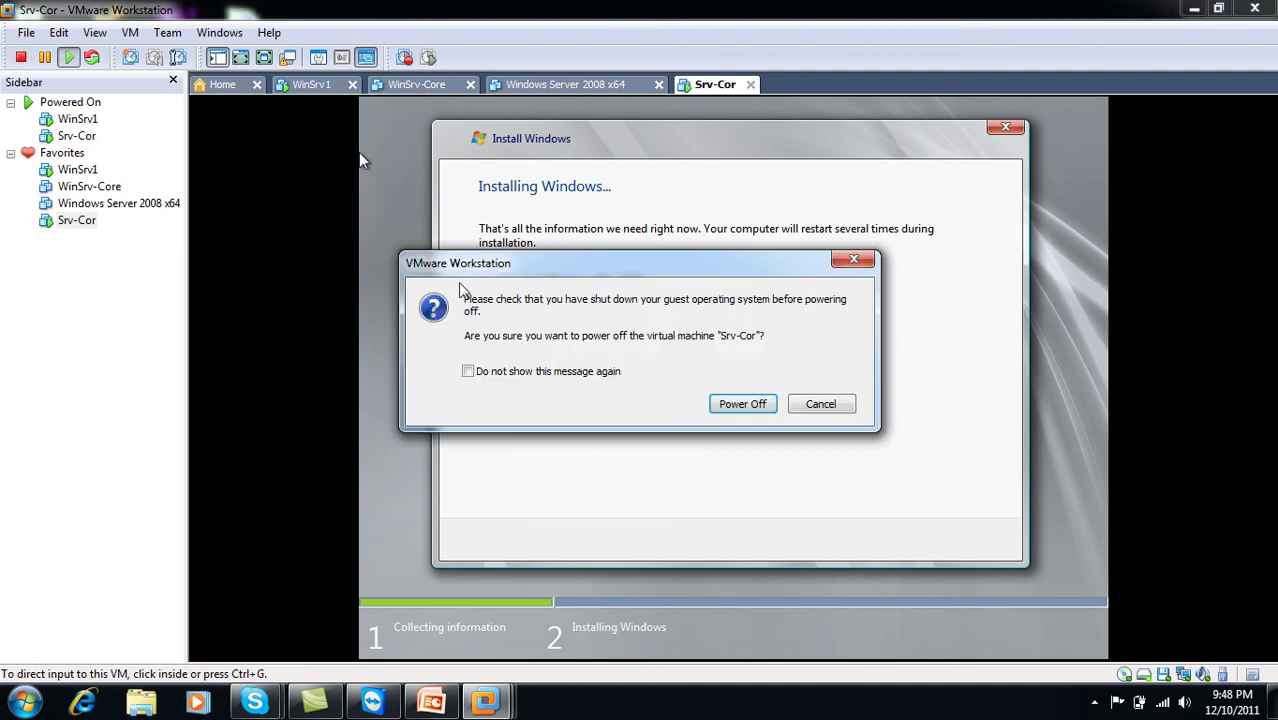
pyautogui.click(748, 404)
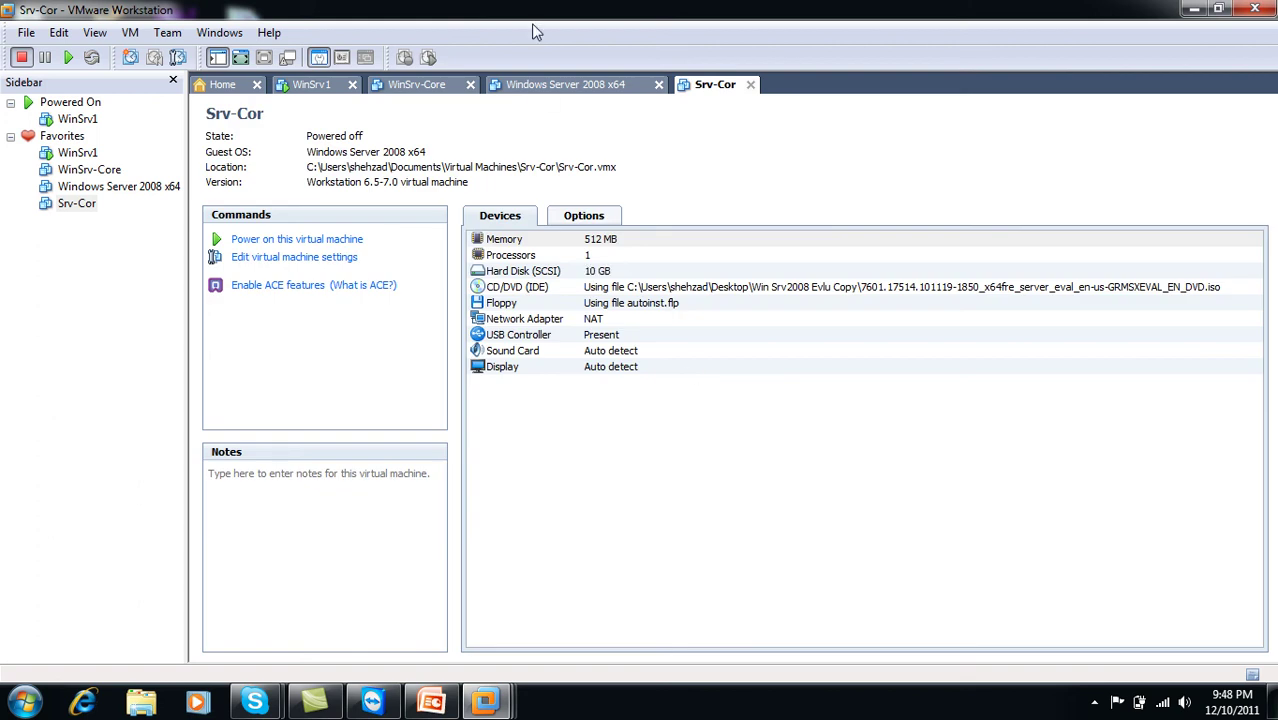
# - Power on the existing WinSrv-Core virtual machine and show it full screen
pyautogui.click(420, 88)
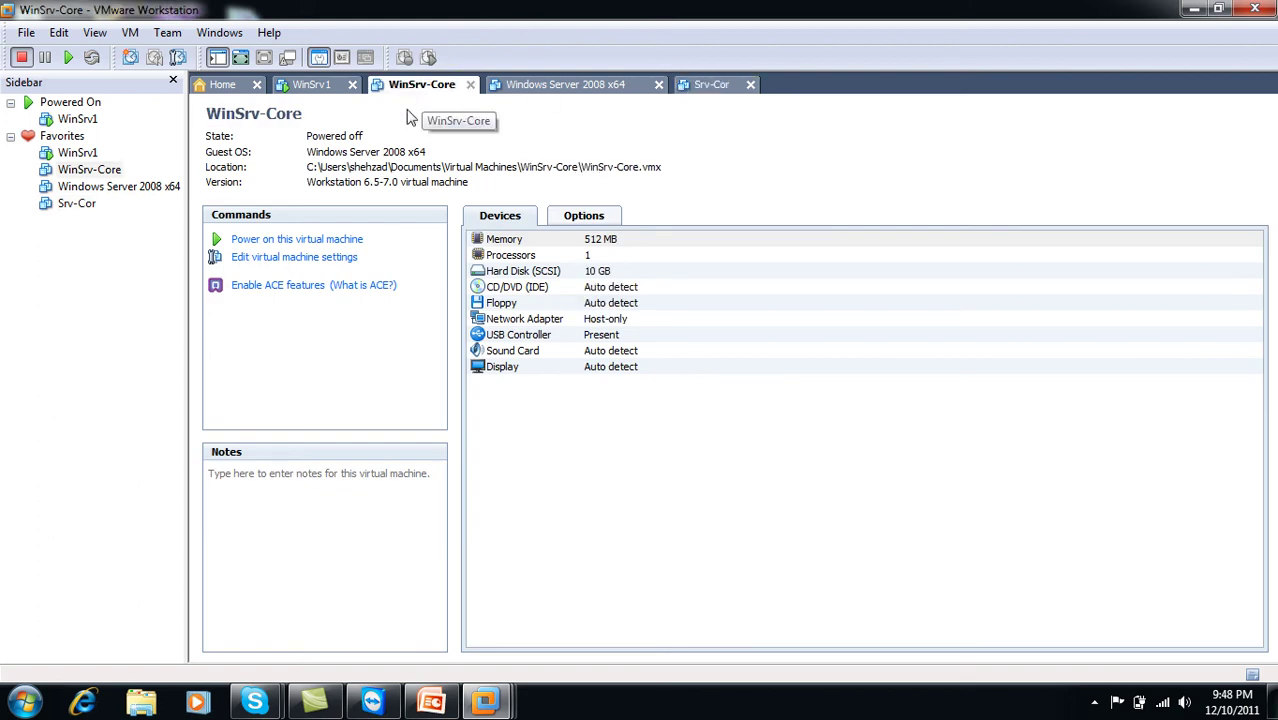
pyautogui.click(297, 240)
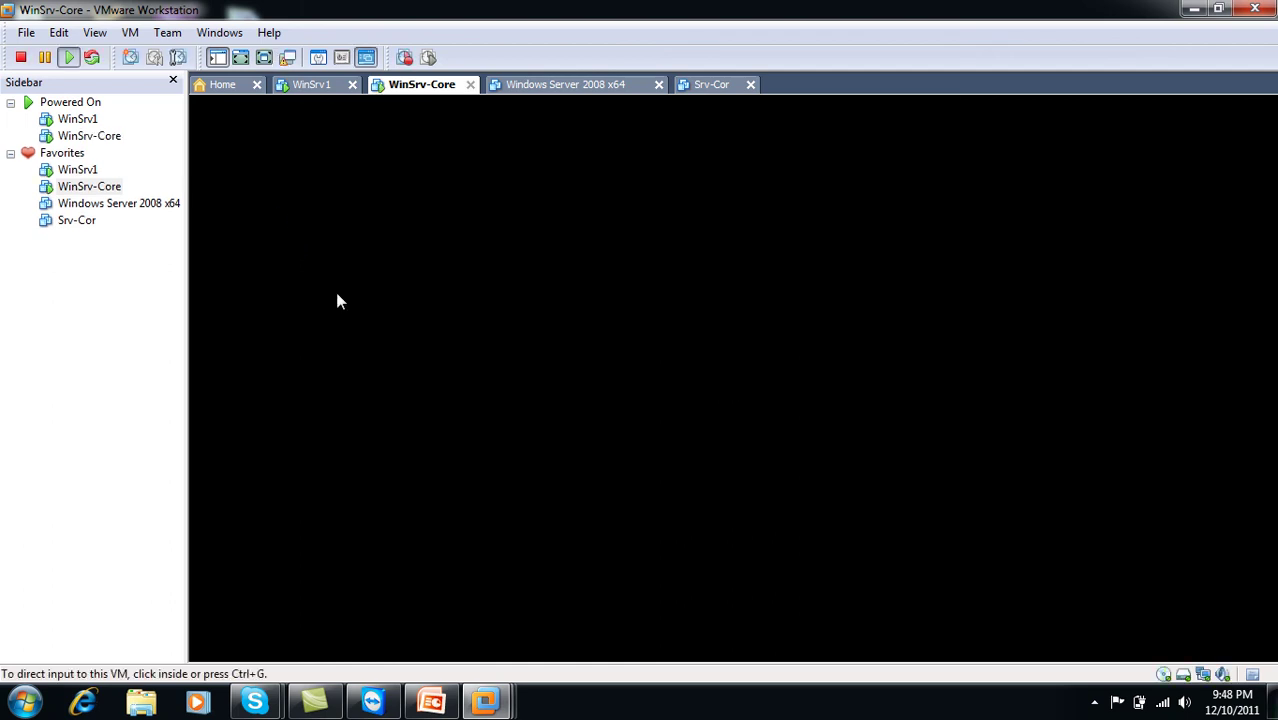
pyautogui.click(264, 57)
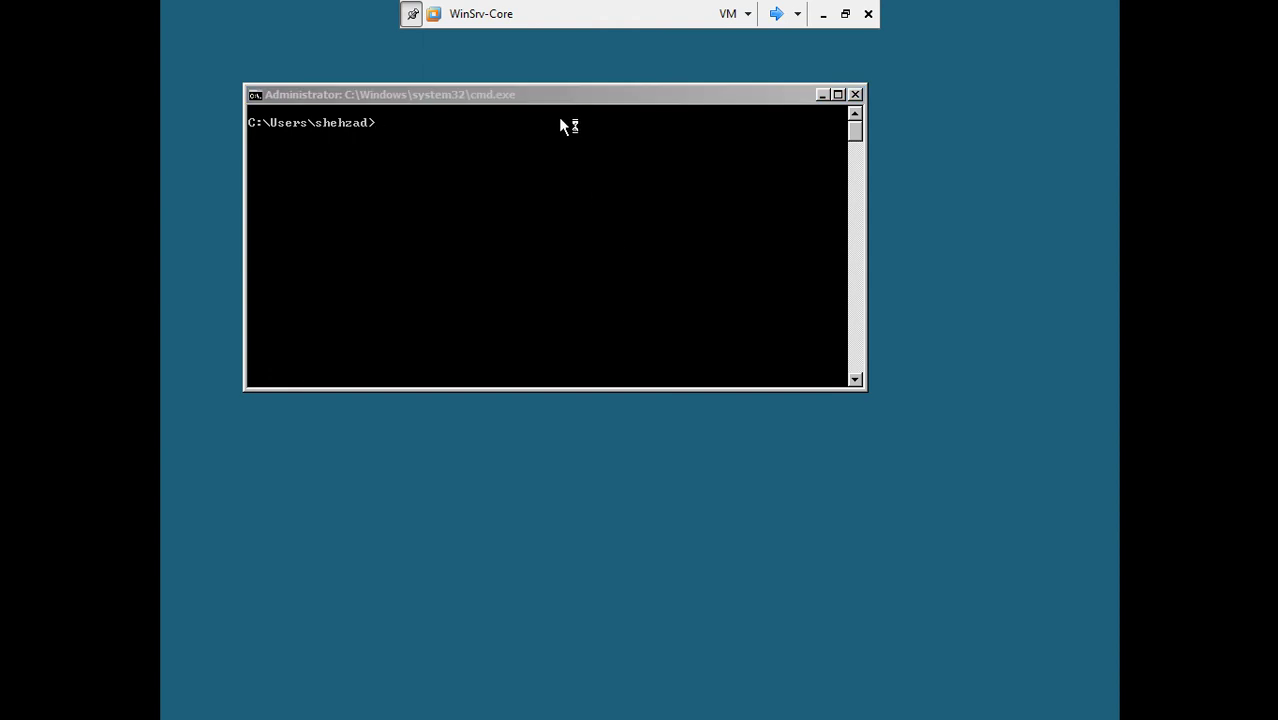
# - Restore the command prompt window to its normal size and place it near the middle of the server's desktop
pyautogui.moveTo(558, 96); pyautogui.dragTo(625, 162)
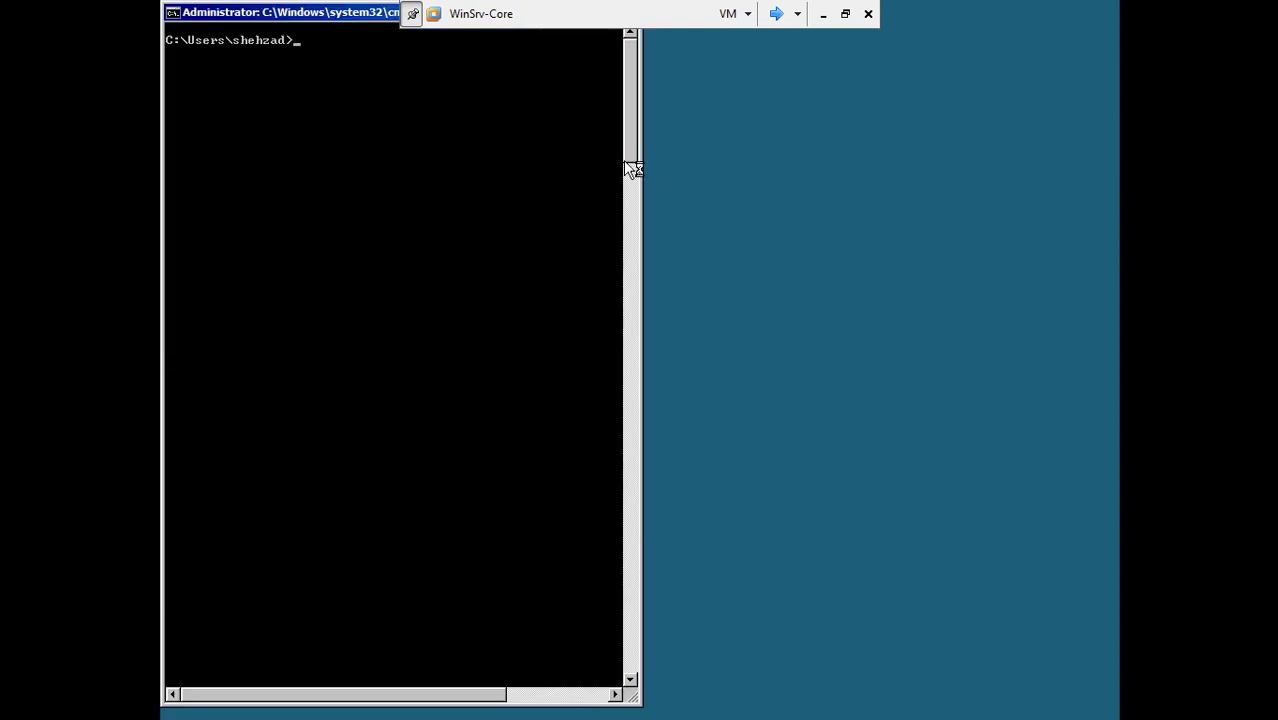
pyautogui.doubleClick(378, 14)
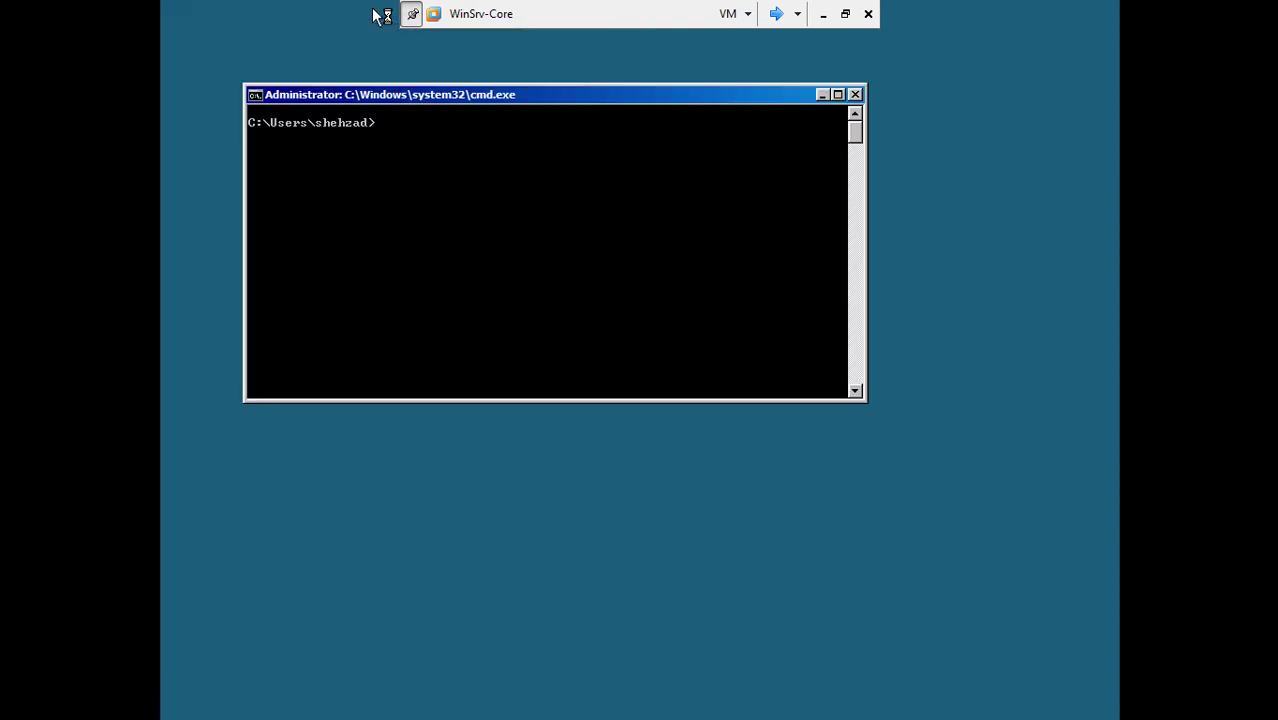
pyautogui.moveTo(567, 93); pyautogui.dragTo(695, 212)
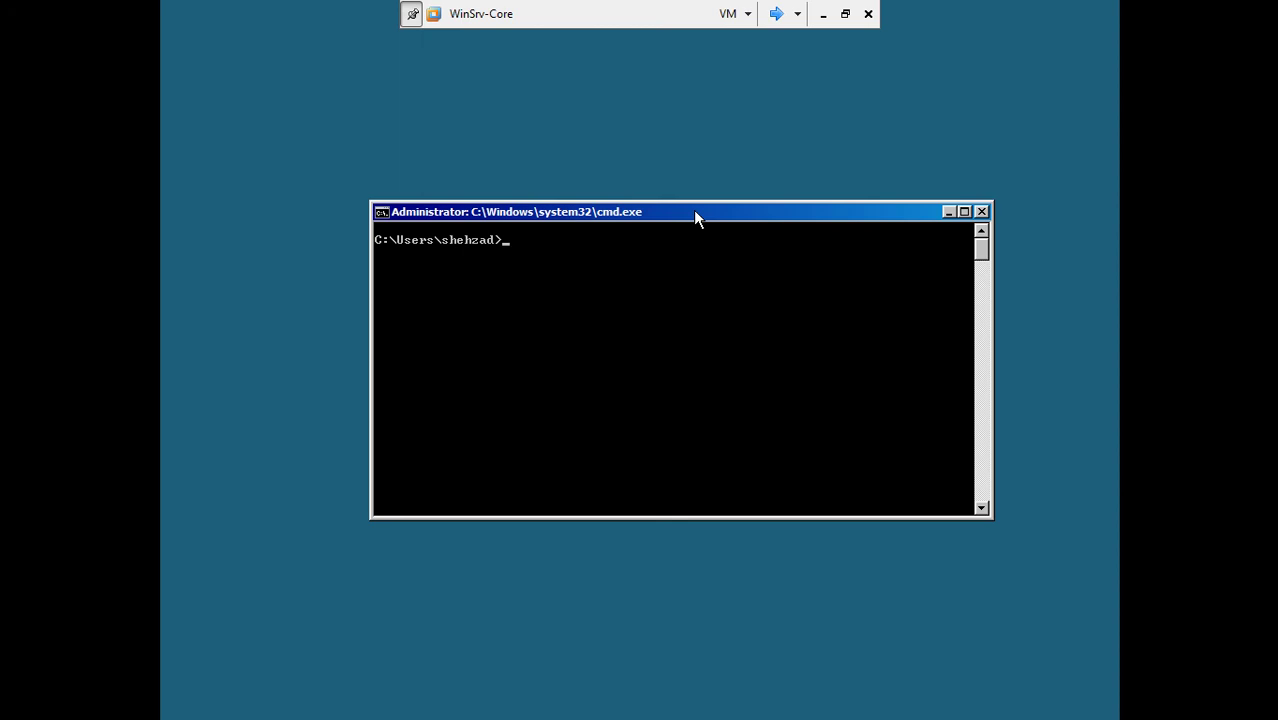
pyautogui.moveTo(696, 213); pyautogui.dragTo(630, 198)
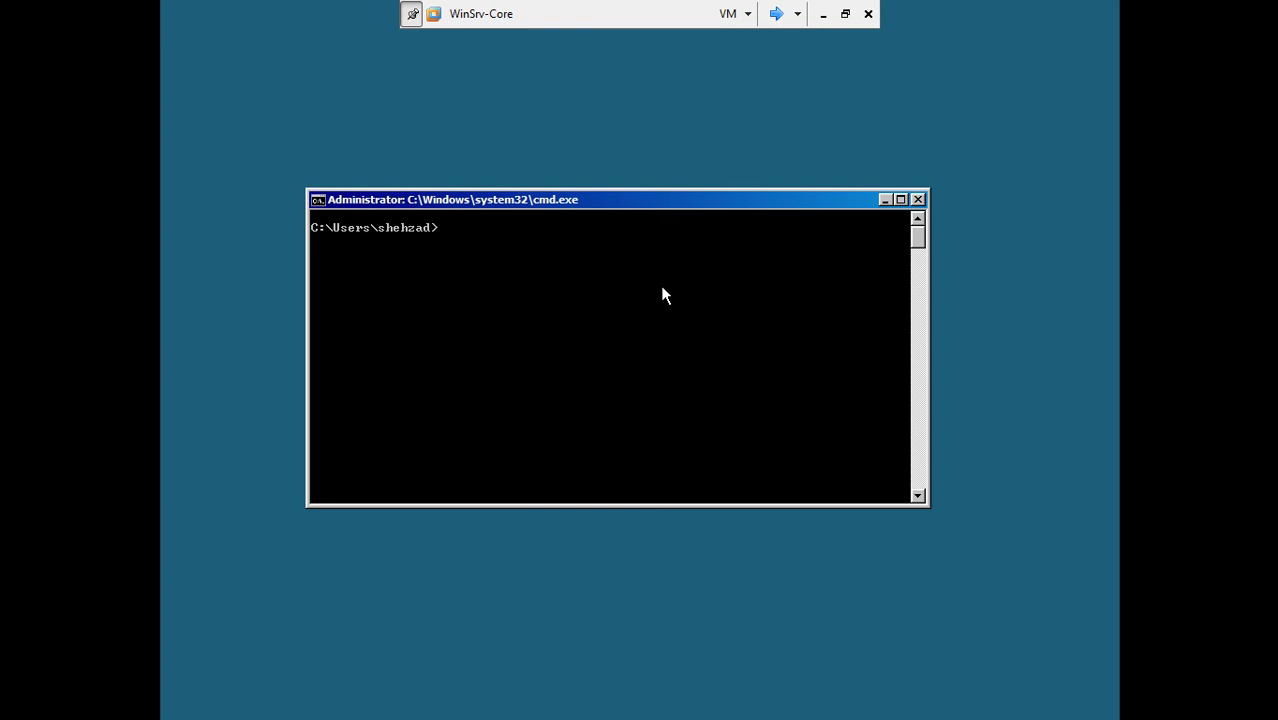
# - Run systeminfo, enlarge the command prompt window to review the whole system report, and clear the screen with cls
pyautogui.write('systemino')
pyautogui.press('BackSpace')
pyautogui.write('fo')
pyautogui.press('Return')
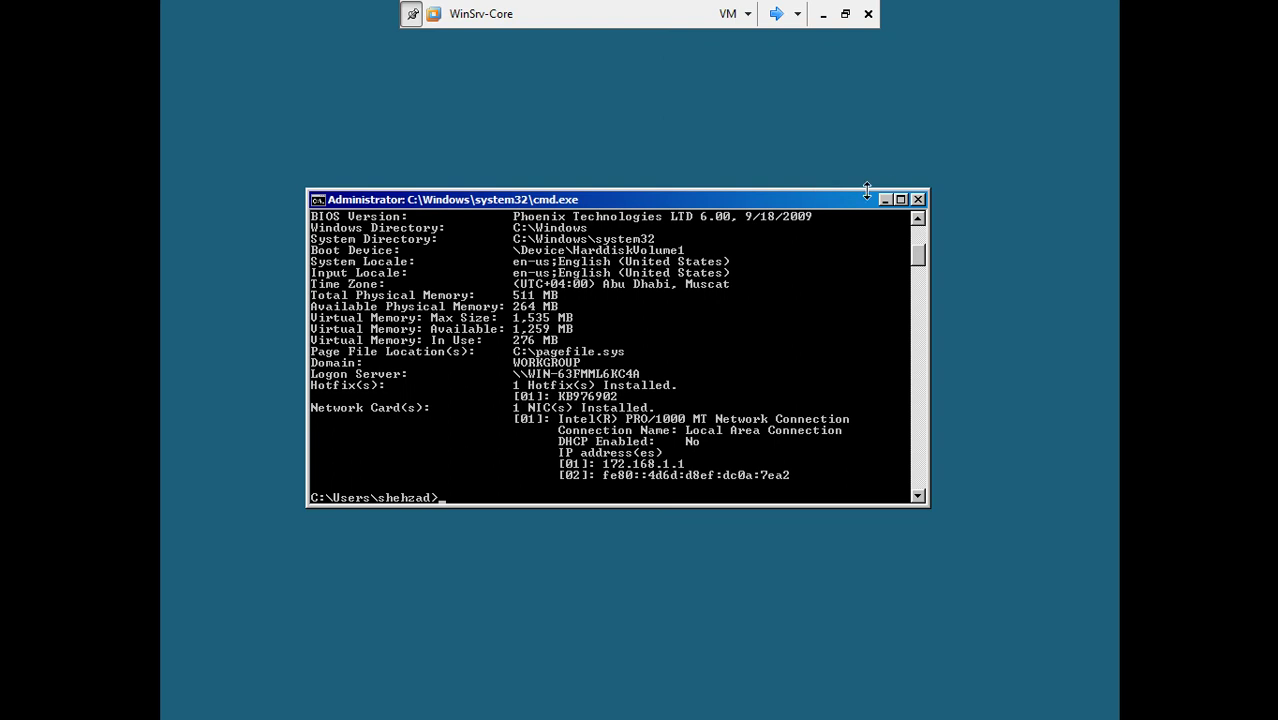
pyautogui.moveTo(888, 188); pyautogui.dragTo(864, 78)
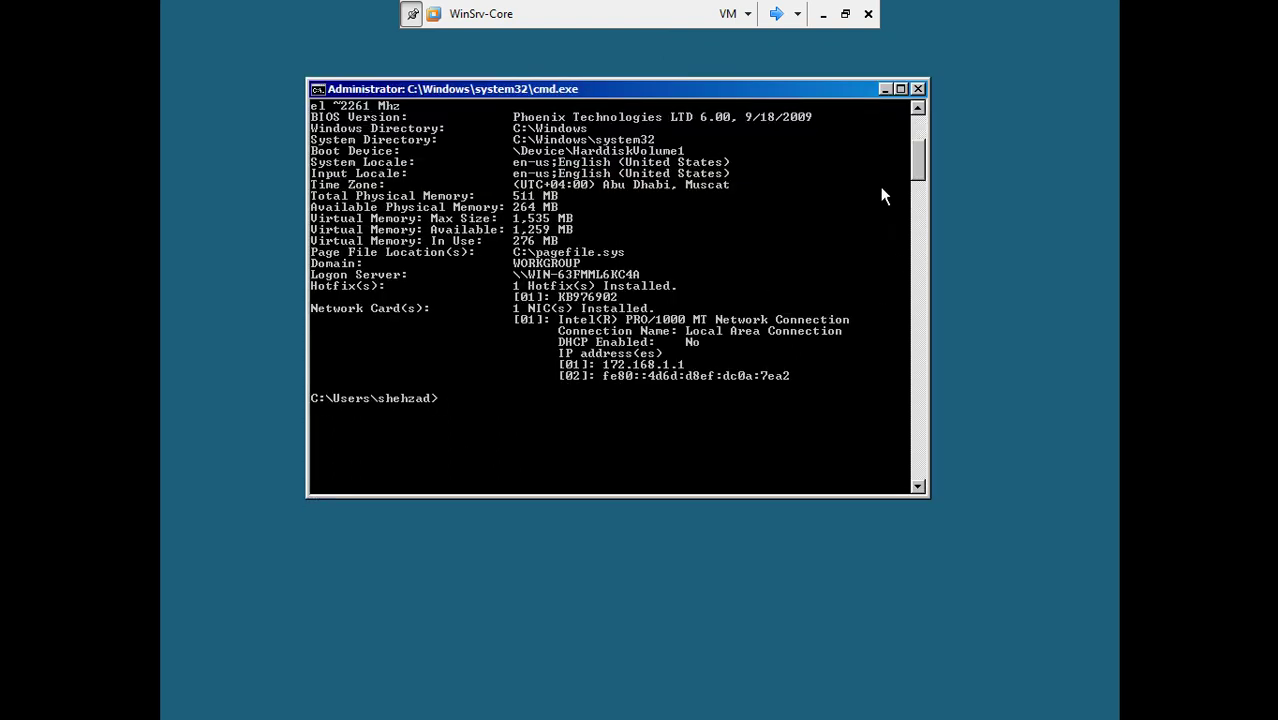
pyautogui.scroll(7, 917, 151)
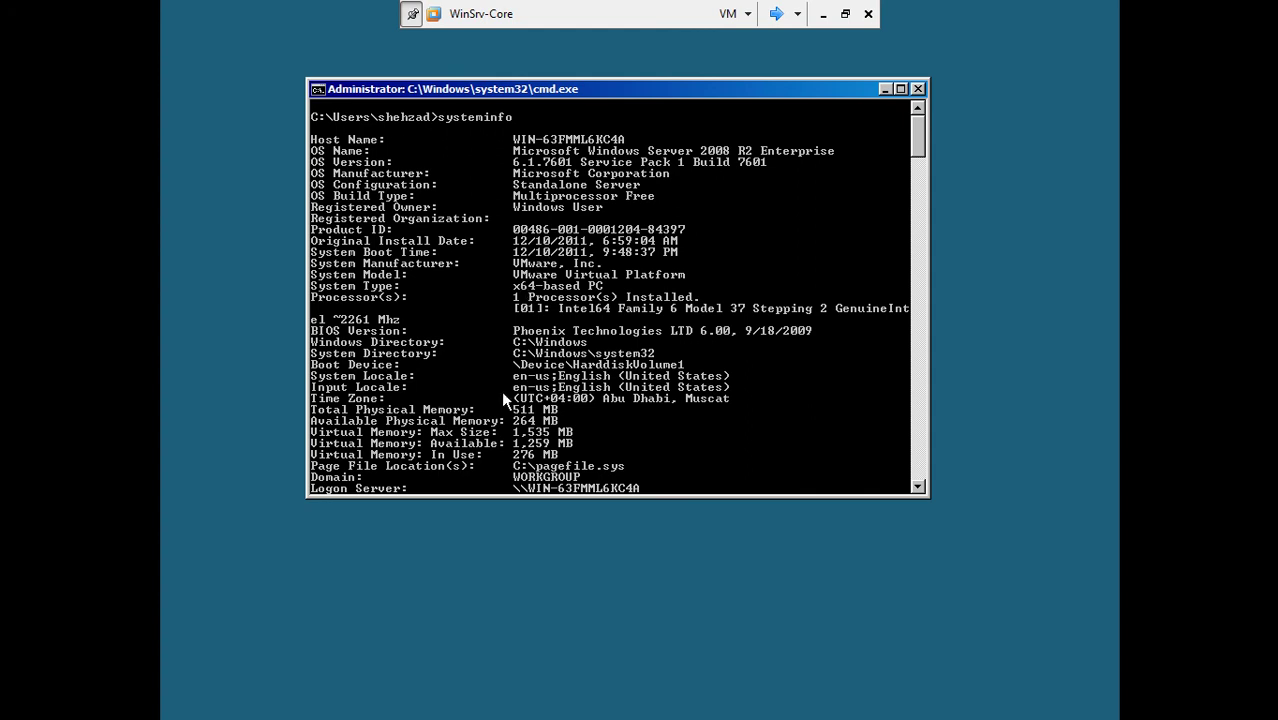
pyautogui.moveTo(917, 141); pyautogui.dragTo(918, 175)
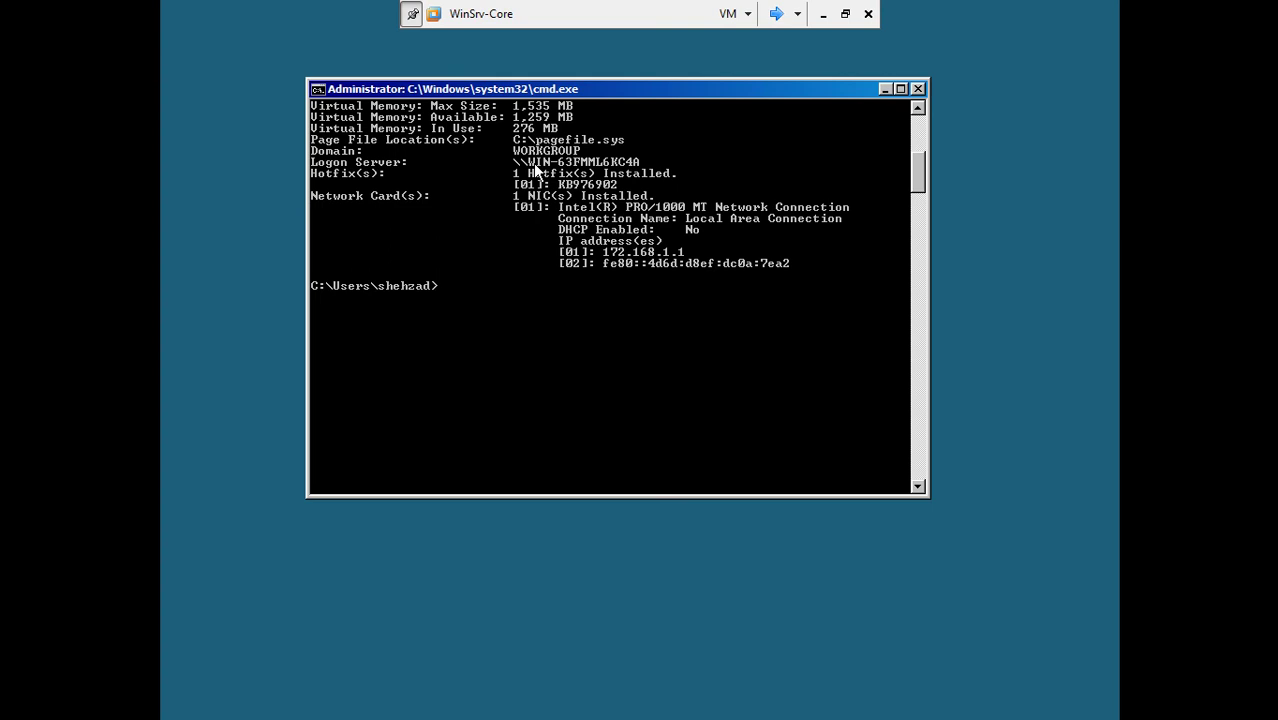
pyautogui.write('cls')
pyautogui.press('Return')
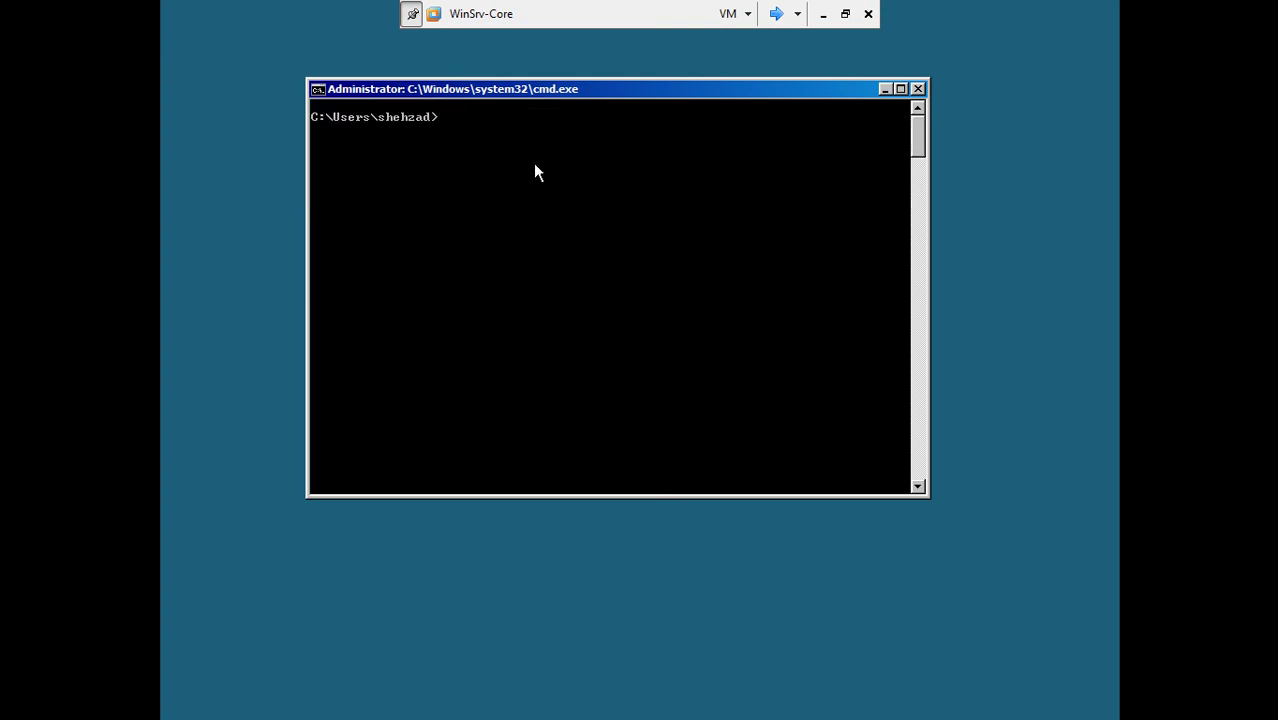
# - Run ipconfig to check the server's IP configuration, and clear the screen with cls
pyautogui.write('ipcon')
pyautogui.write('fig')
pyautogui.press('Return')
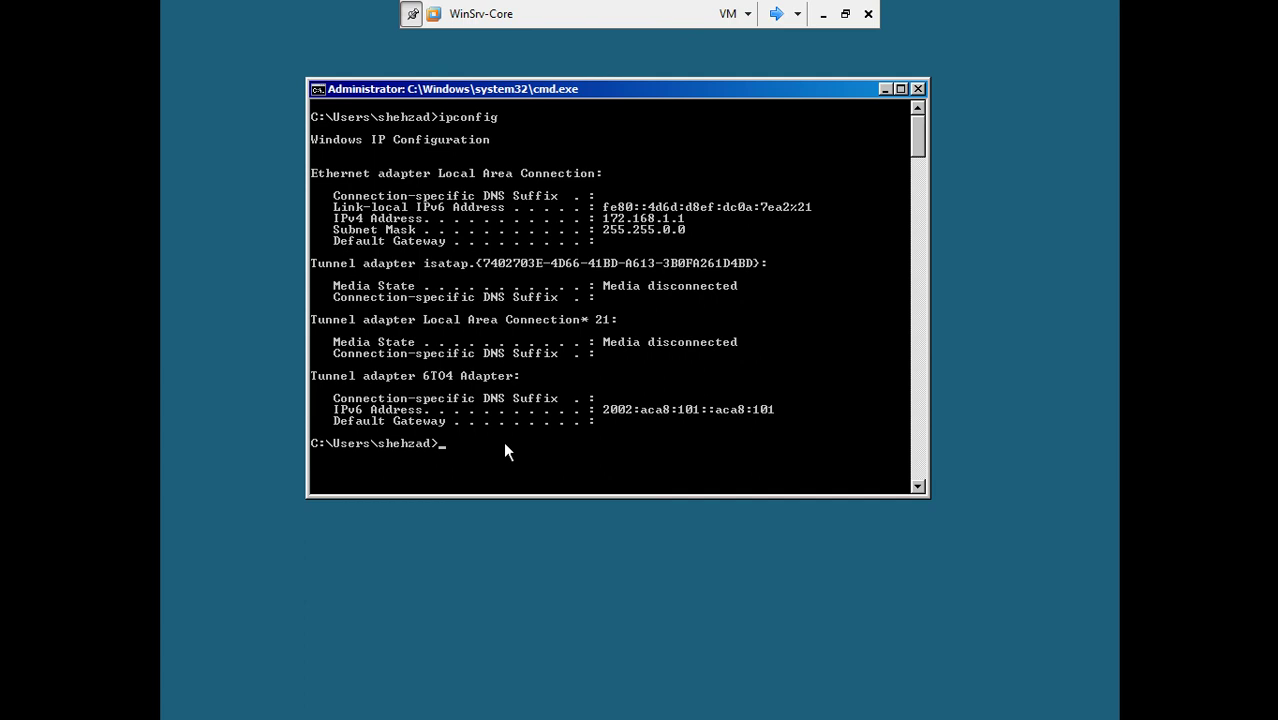
pyautogui.write('cls')
pyautogui.press('Return')
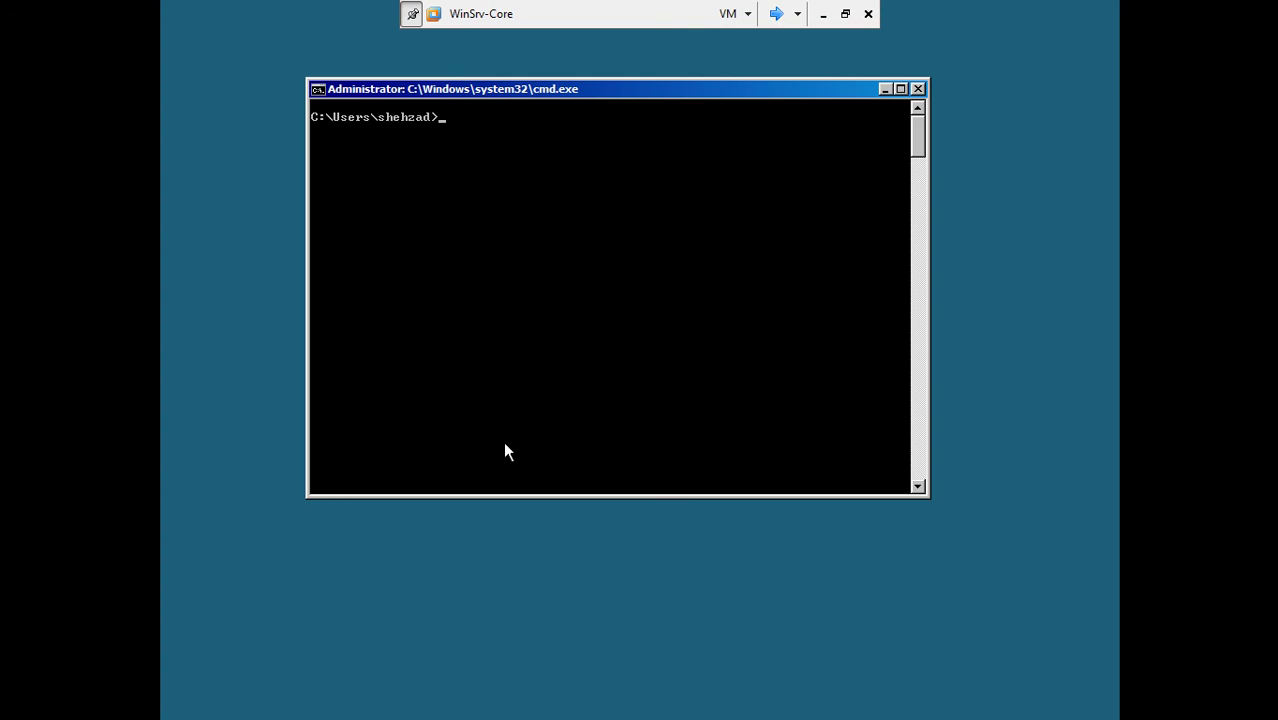
# - Restart the Server Core machine with shutdown /r and dismiss the log-off notice
pyautogui.write('shutdown /r')
pyautogui.press('Return')
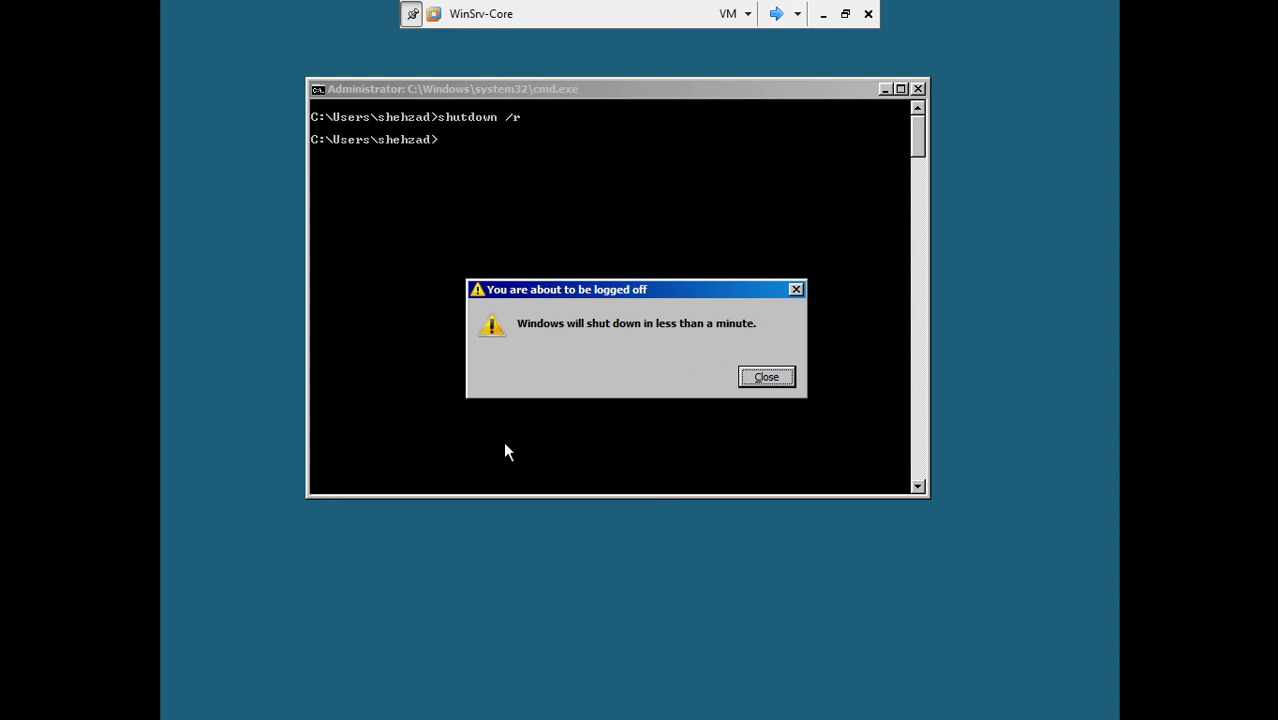
pyautogui.click(748, 384)
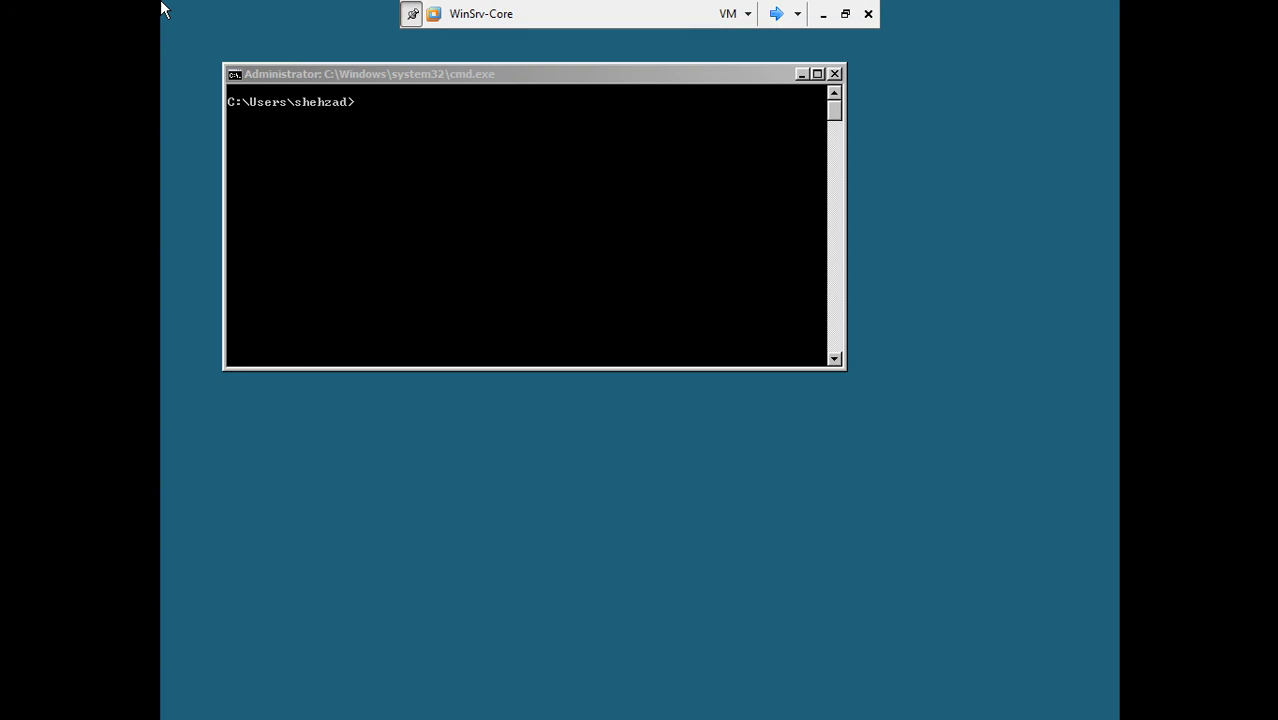
# - Install the DHCP Server role from the command prompt with start /w ocsetup DHCPServerCore
pyautogui.click(605, 197)
pyautogui.write('stat')
pyautogui.press('BackSpace')
pyautogui.write('rt /')
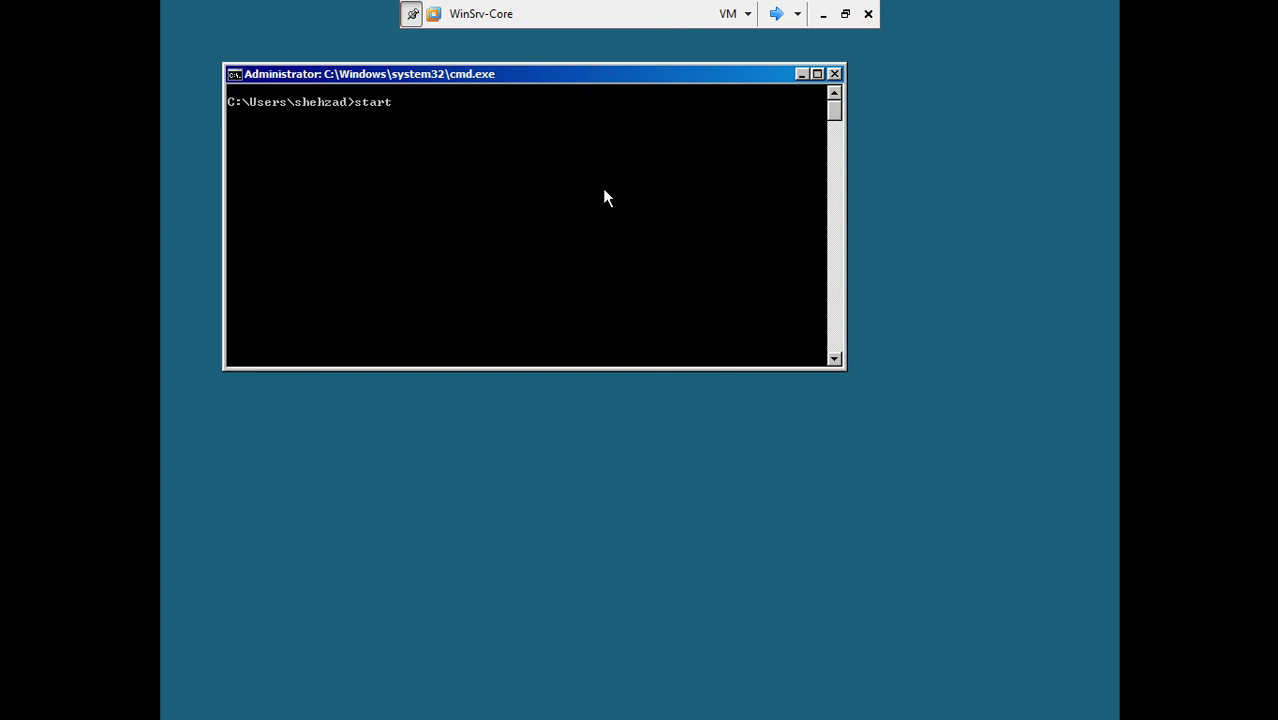
pyautogui.write('w ocsetup DHCPServ')
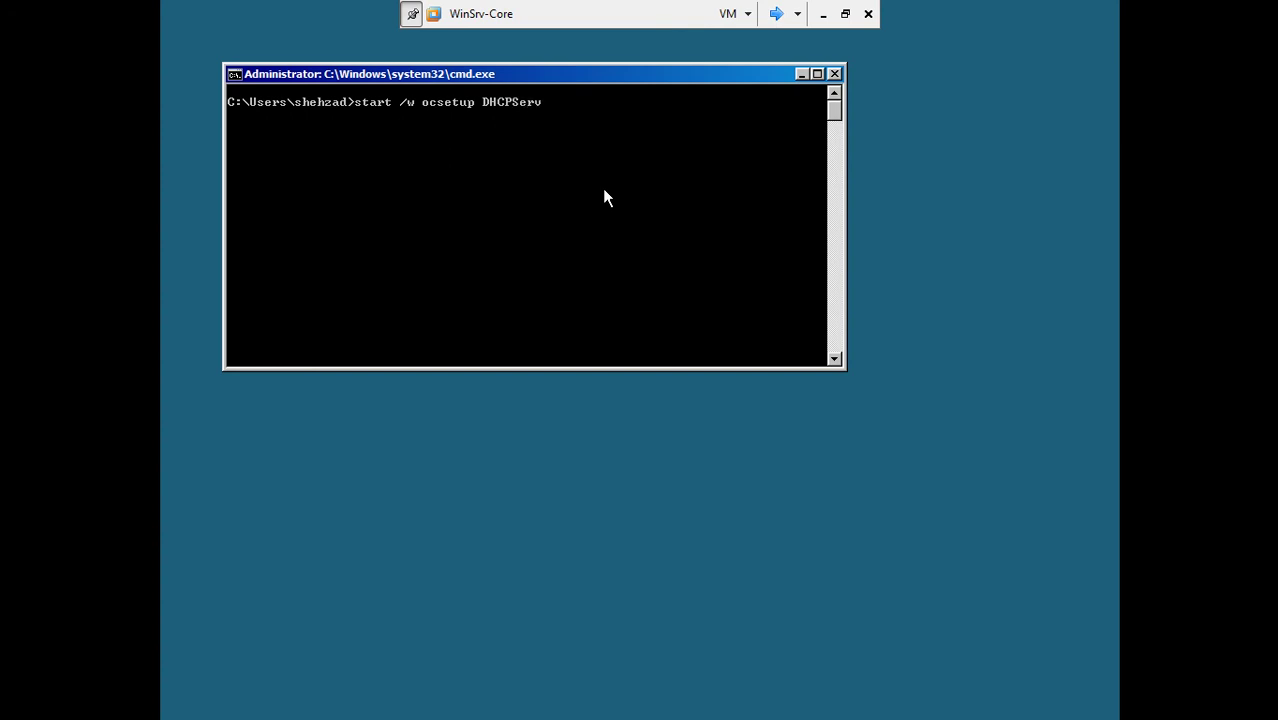
pyautogui.write('erCore')
pyautogui.press('Return')
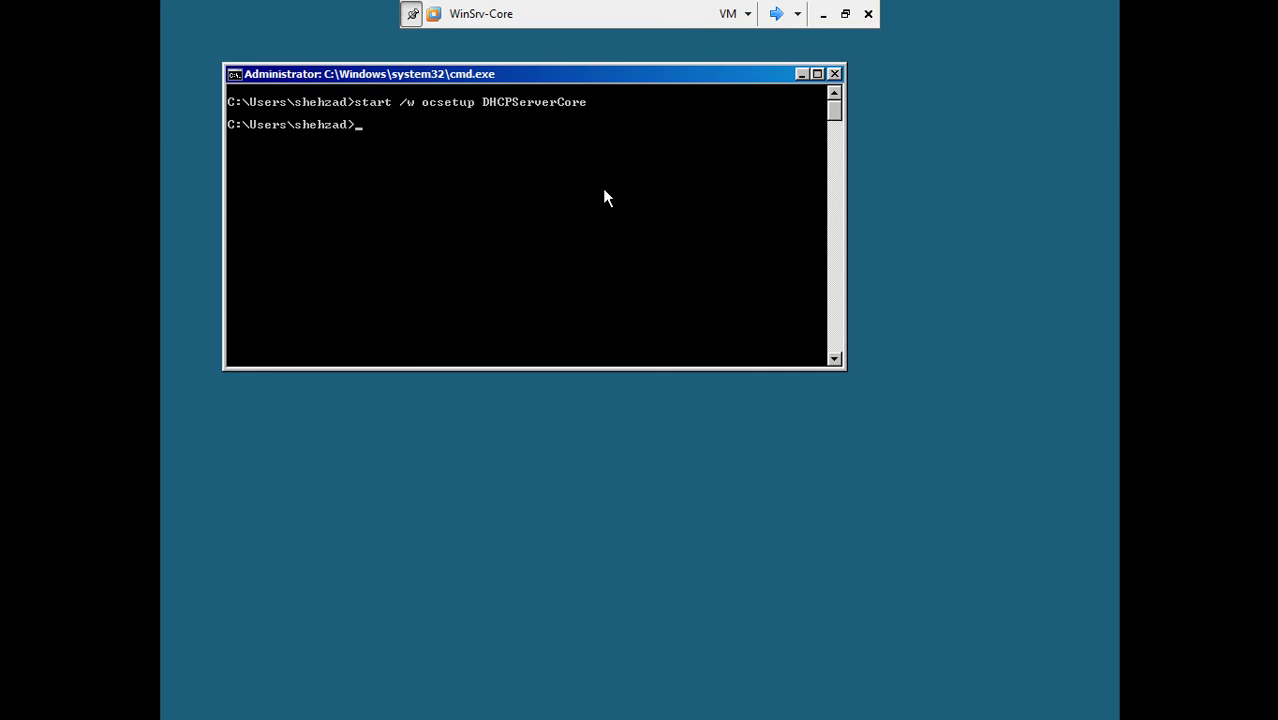
# - Try to make the DHCP service start automatically by running sc config dhcpserver start auto
pyautogui.write('sc config dhcpserver')
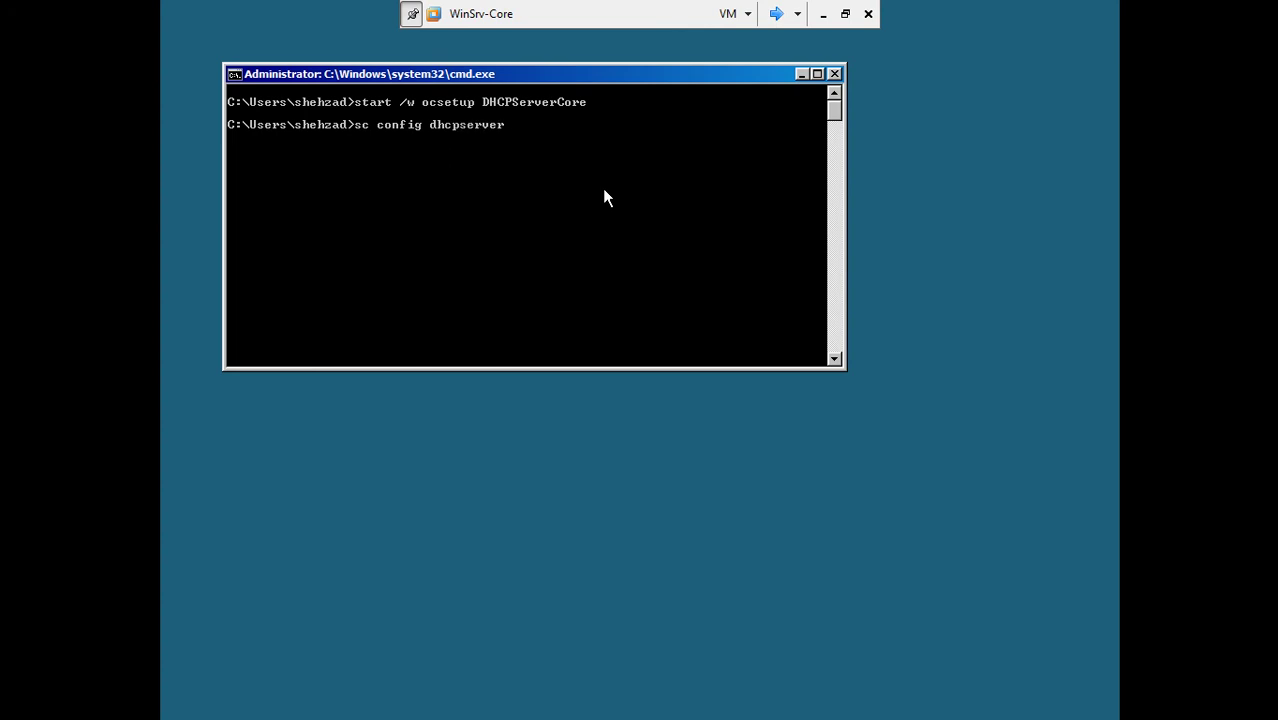
pyautogui.write(' start auto')
pyautogui.press('Return')
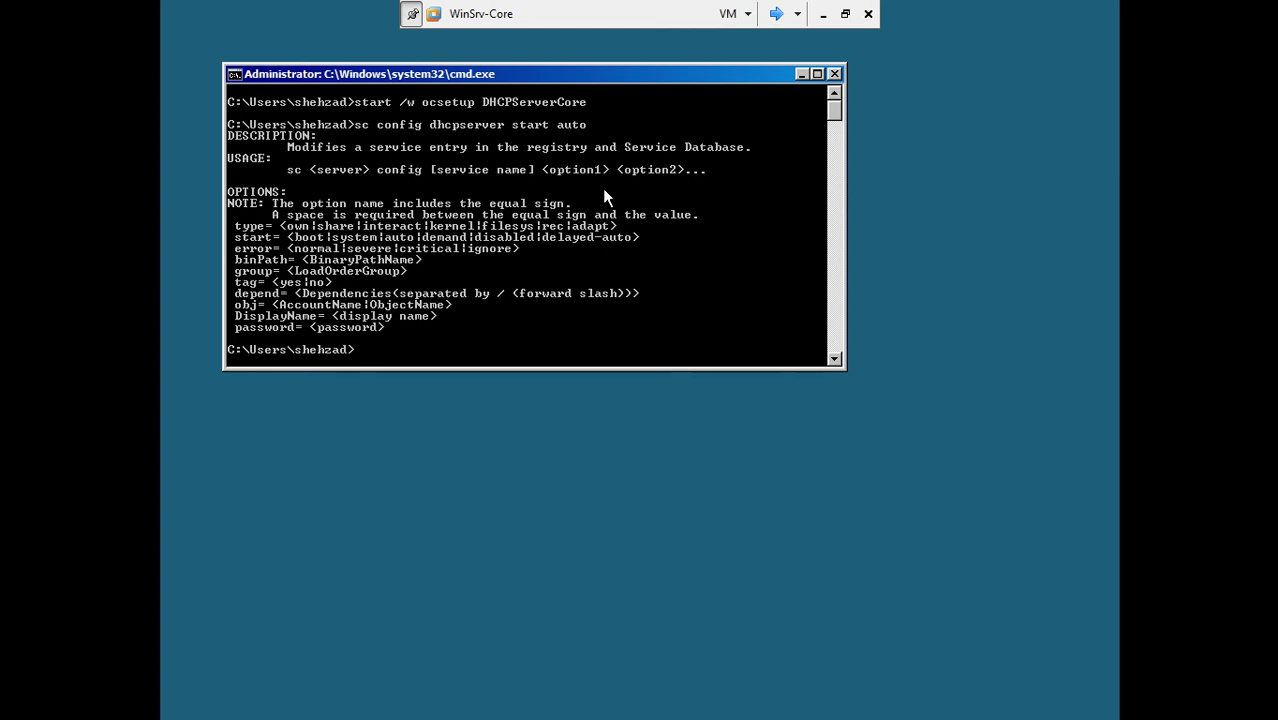
# - Recall the last command and try it again as sc config dhcpserver start=auto
pyautogui.press('Up')
pyautogui.press('BackSpace')
pyautogui.press('BackSpace')
pyautogui.press('BackSpace')
pyautogui.press('BackSpace')
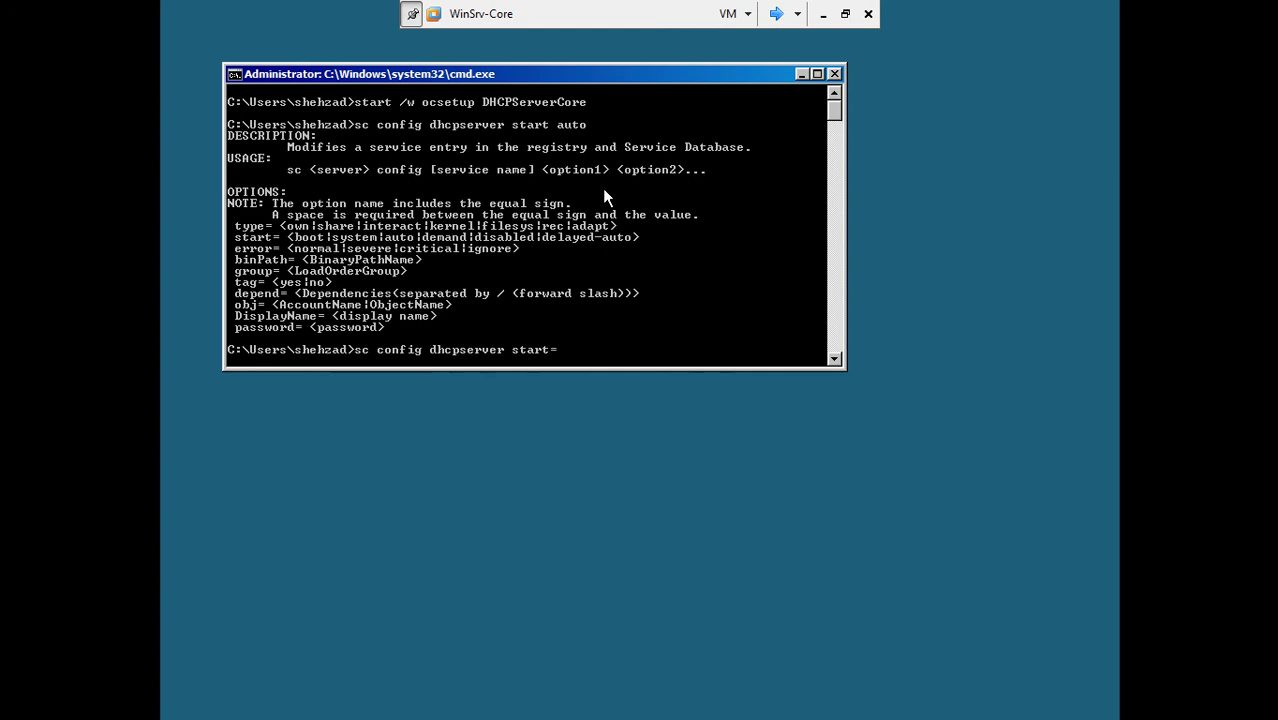
pyautogui.write('auto')
pyautogui.press('Return')
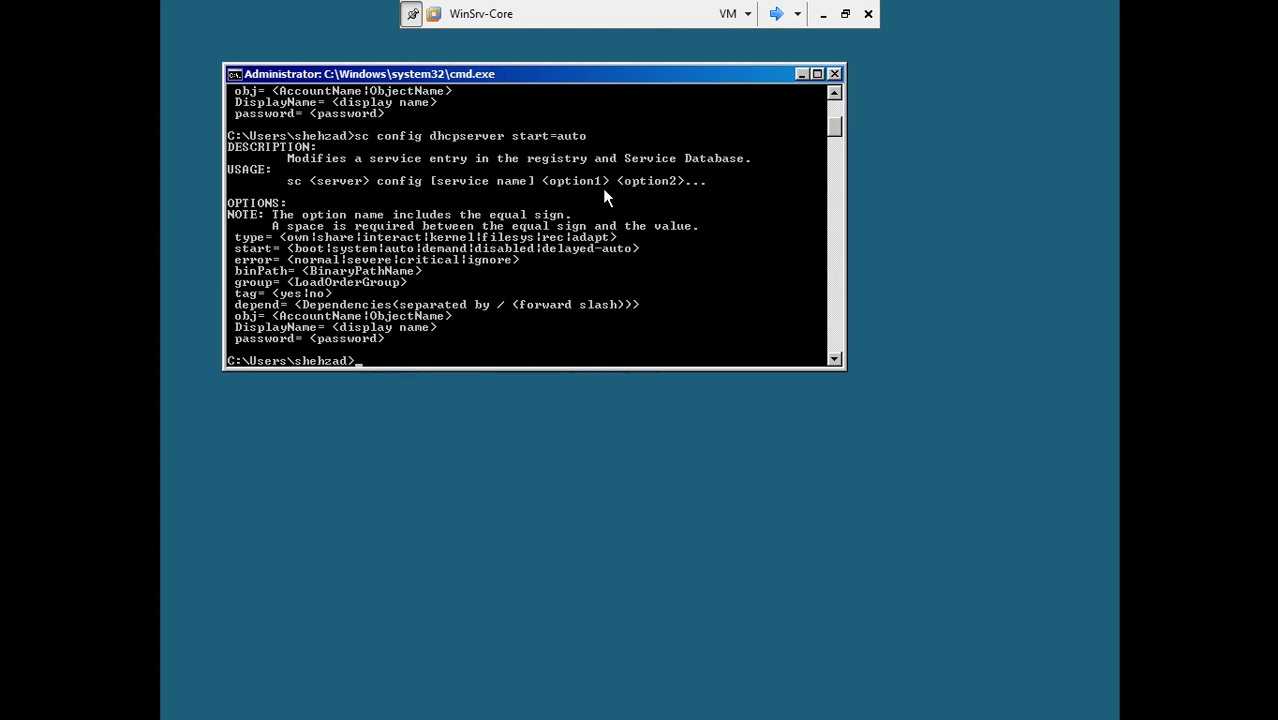
# - Try again to make the DHCP service start automatically by entering and running sc config dhcpserver start=auto
pyautogui.write('sc config dhcpserver')
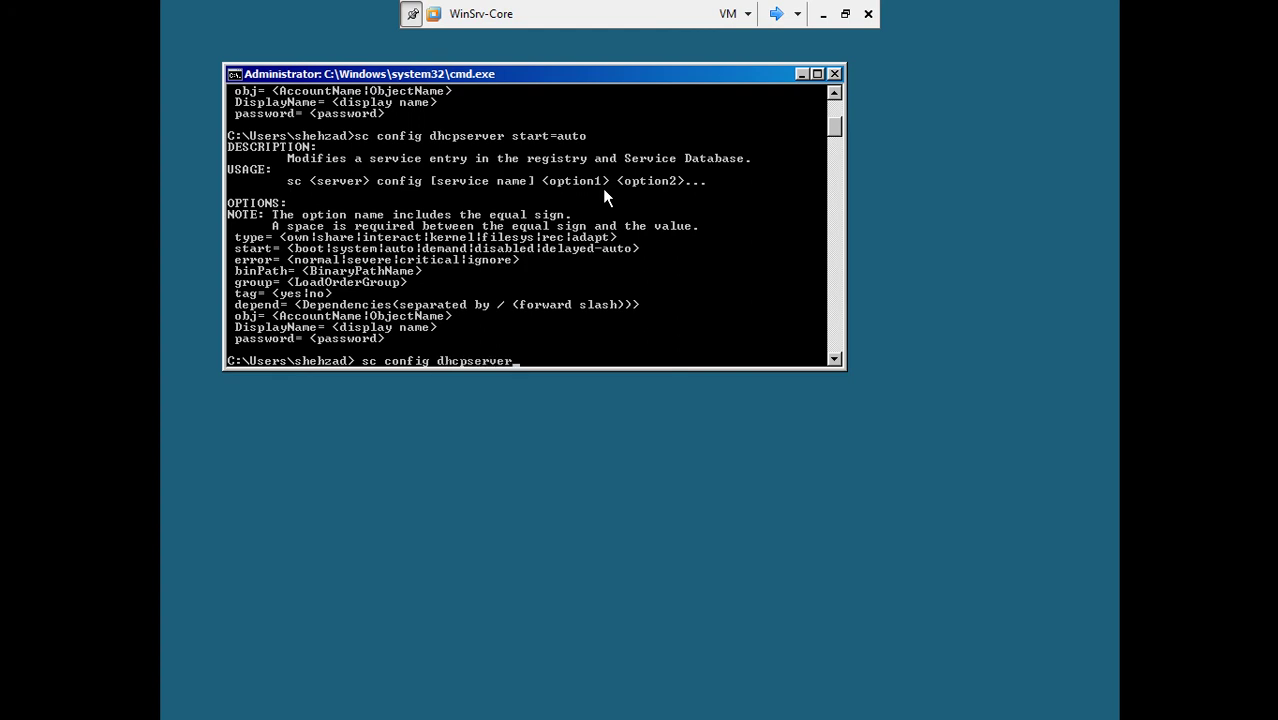
pyautogui.write(' start')
pyautogui.write('=auto')
pyautogui.press('Return')
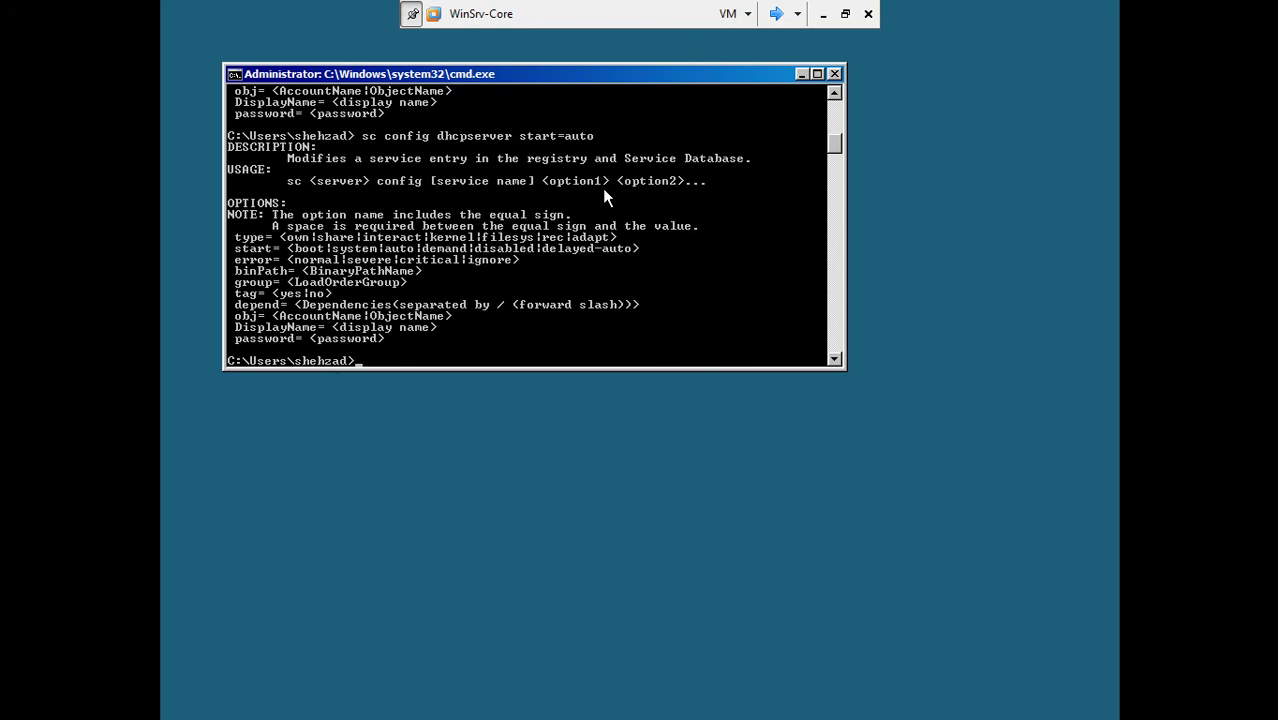
# - Recall the last command, correct it to sc config dhcpserver start= auto with a space after the equal sign, and run it
pyautogui.press('Up')
pyautogui.press('BackSpace')
pyautogui.press('BackSpace')
pyautogui.press('BackSpace')
pyautogui.write('auto')
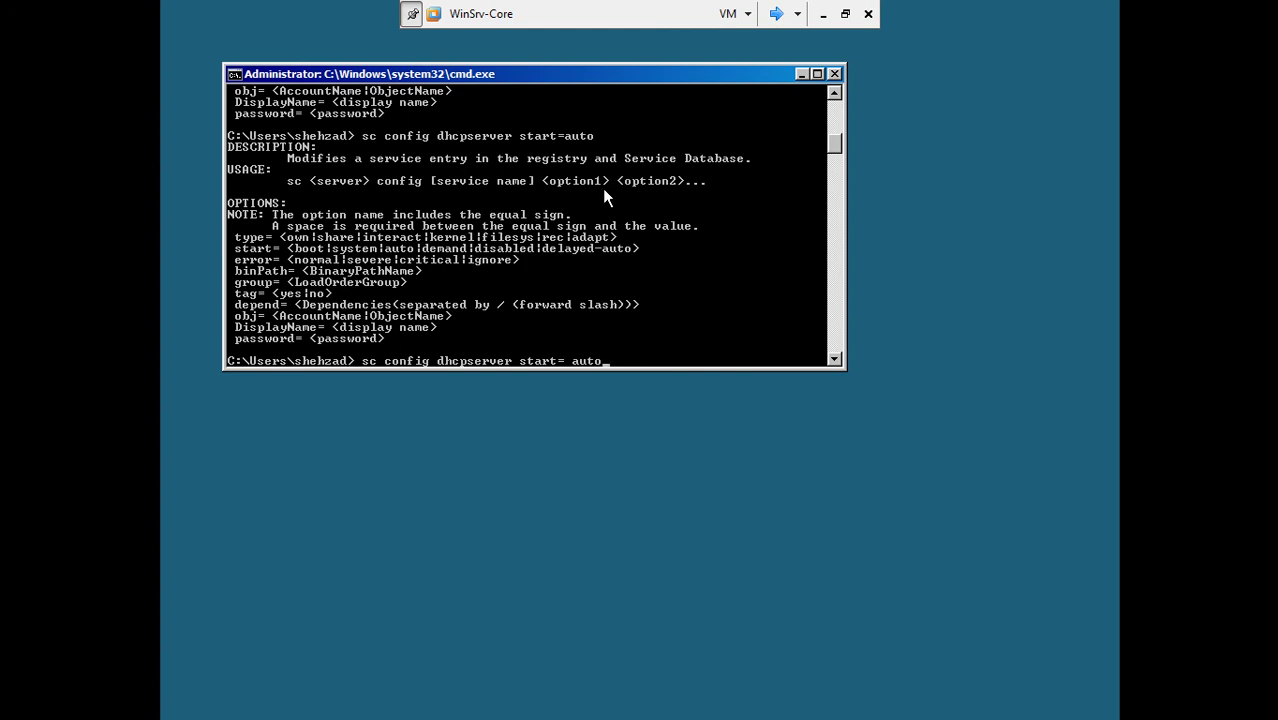
pyautogui.press('Return')
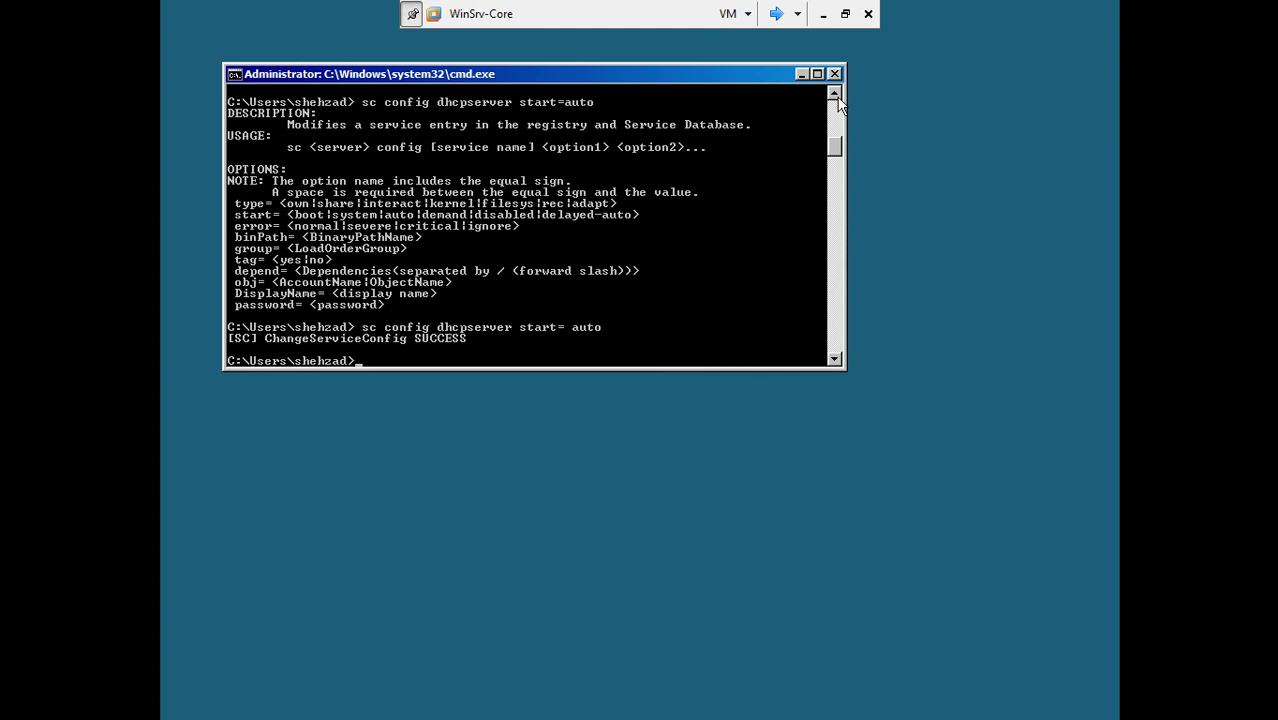
# - Review the earlier ocsetup and sc config commands in the console output, ending at the current prompt
pyautogui.scroll(1, 840, 105)
pyautogui.scroll(5, 840, 105)
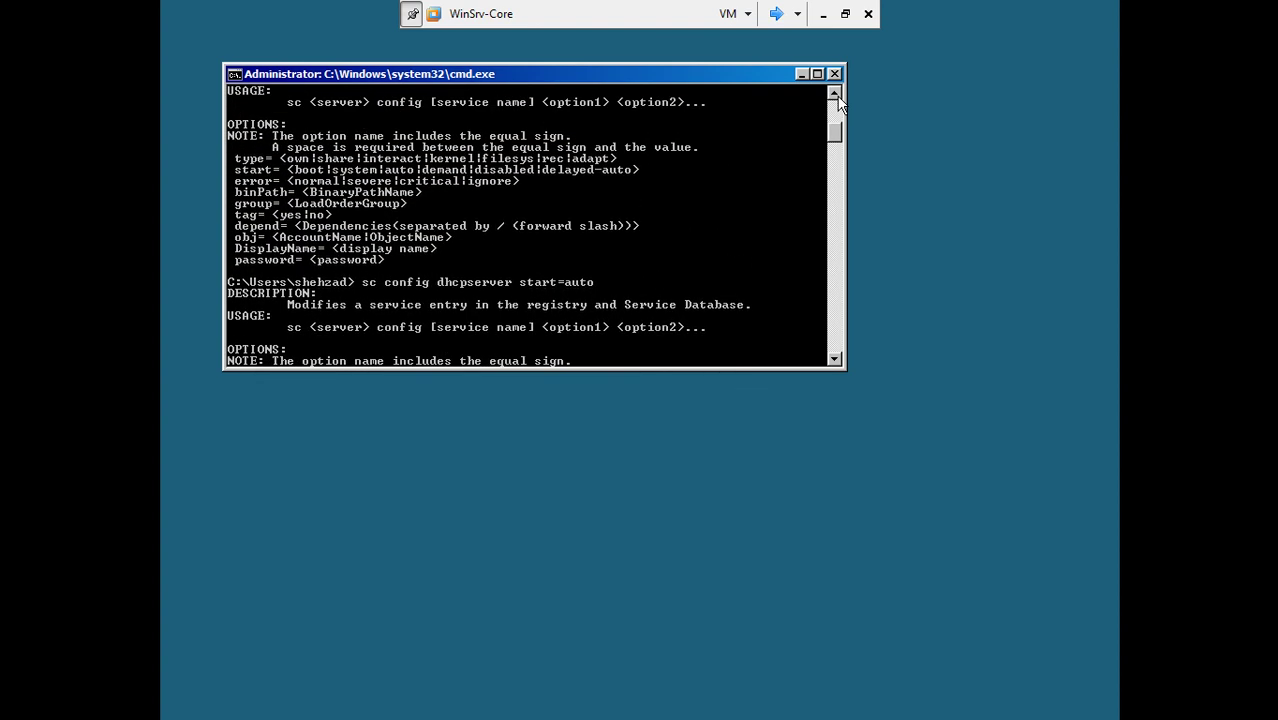
pyautogui.scroll(3, 840, 105)
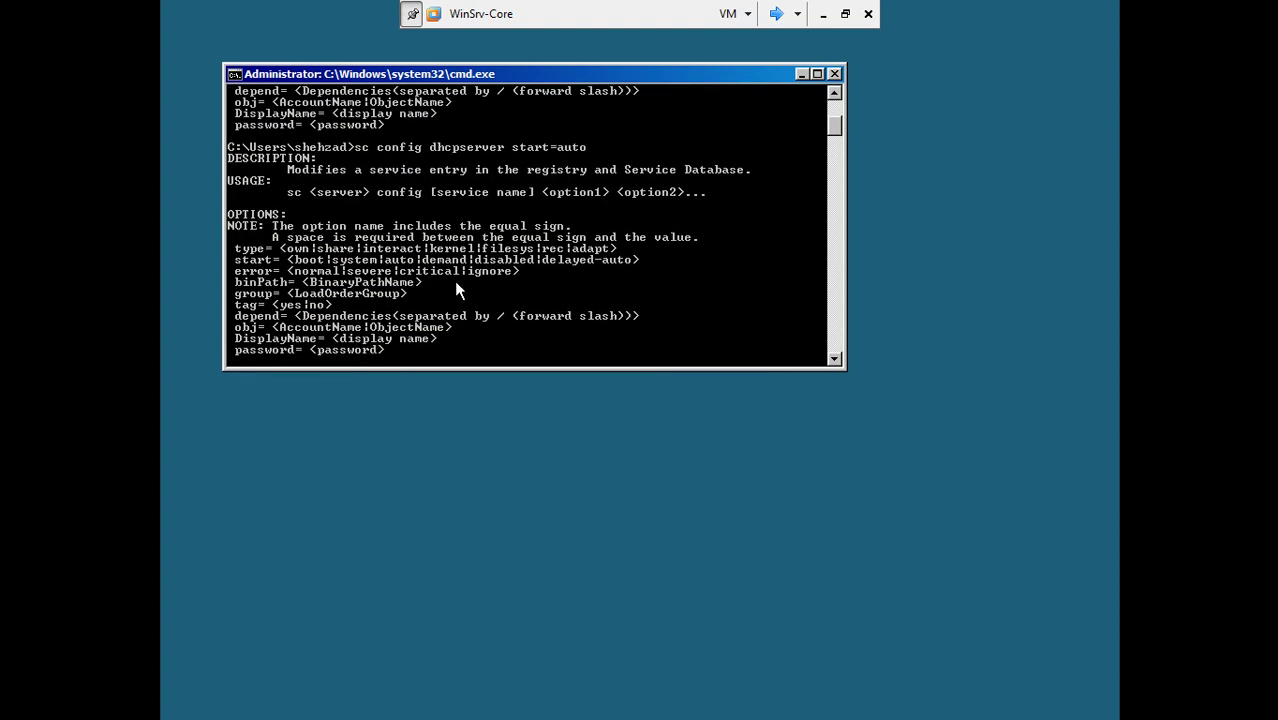
pyautogui.scroll(2, 834, 95)
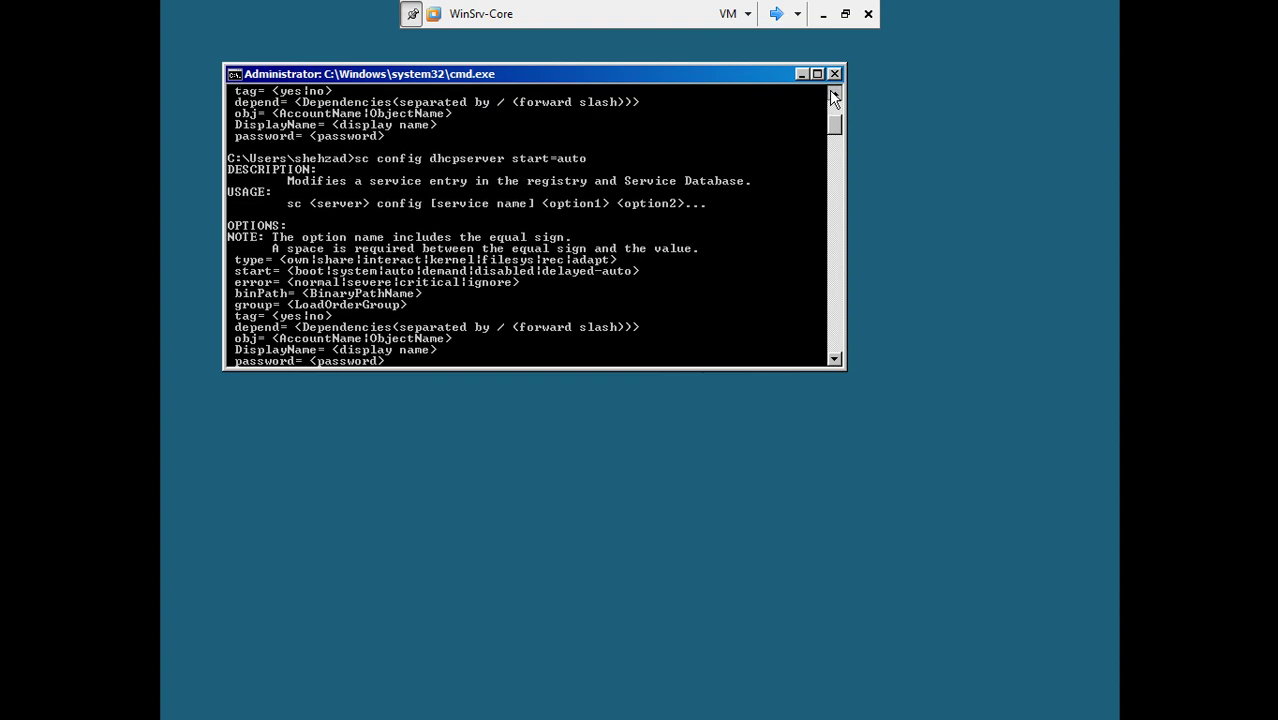
pyautogui.scroll(6, 834, 95)
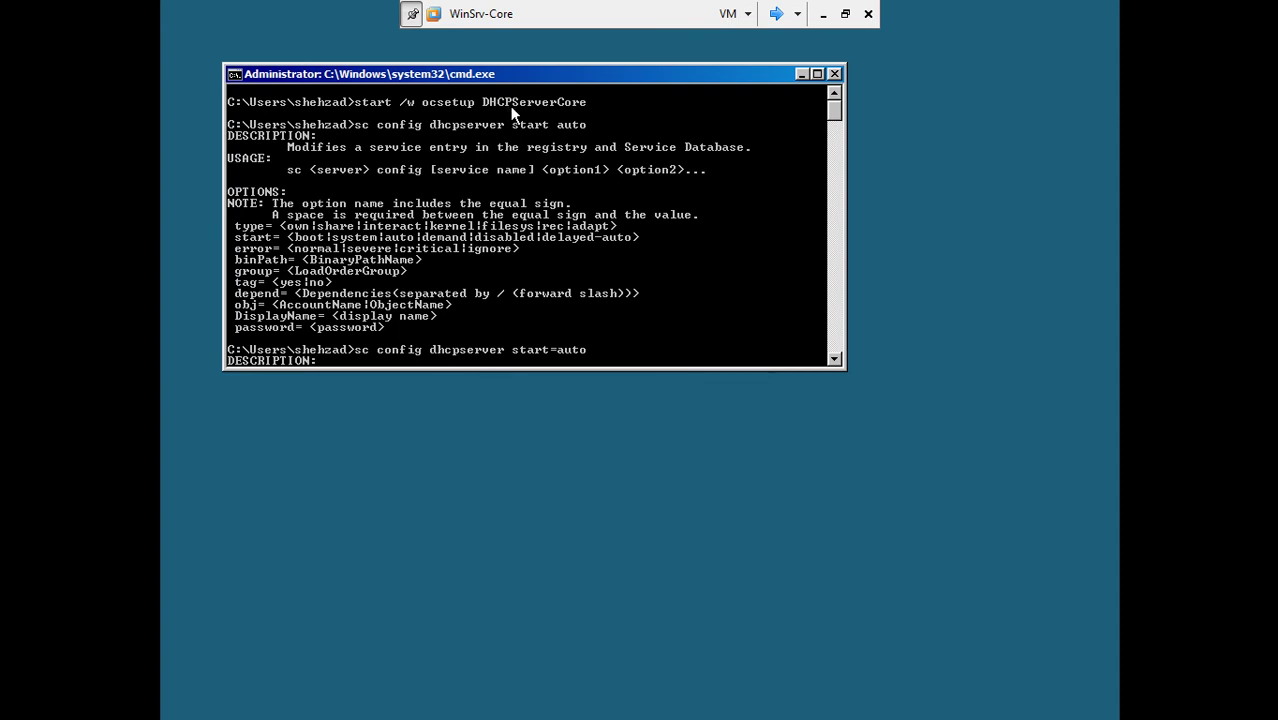
pyautogui.scroll(-6, 836, 362)
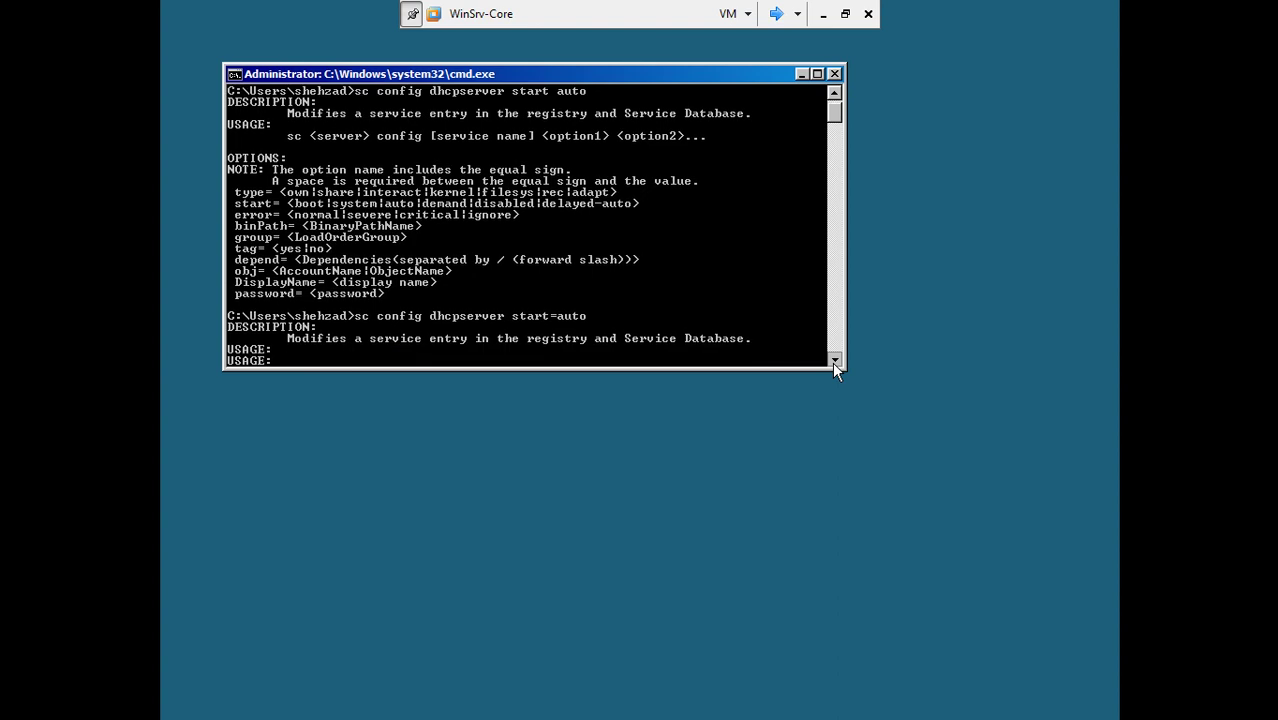
pyautogui.scroll(-15, 836, 362)
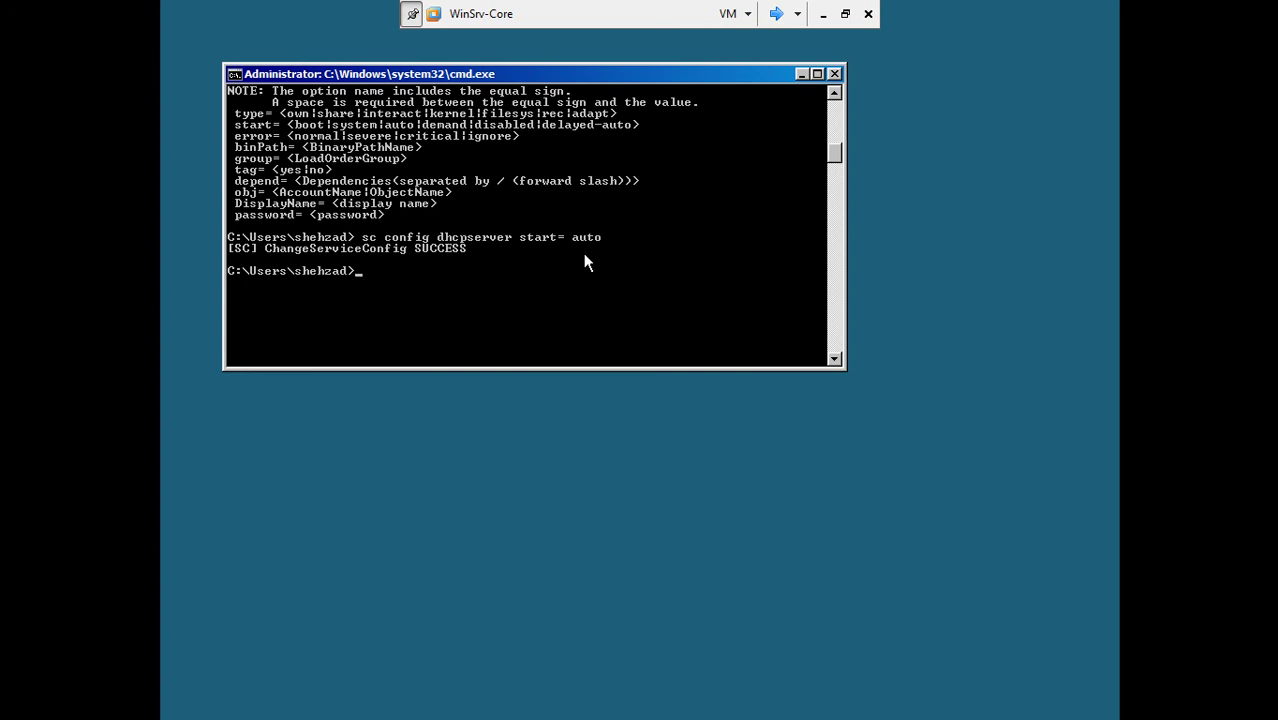
# - Start the DHCP Server service with net start dhcpserver and move the command prompt window closer to the centre of the desktop
pyautogui.write('net start dhcpserver')
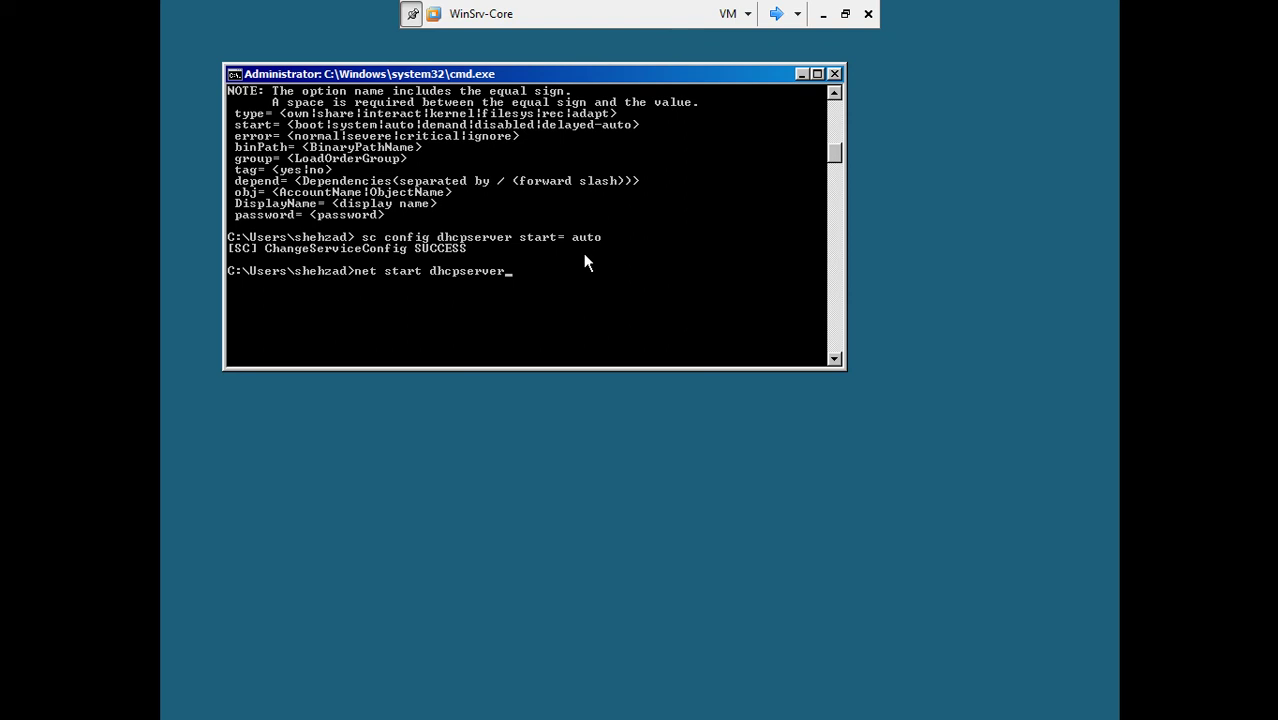
pyautogui.press('Return')
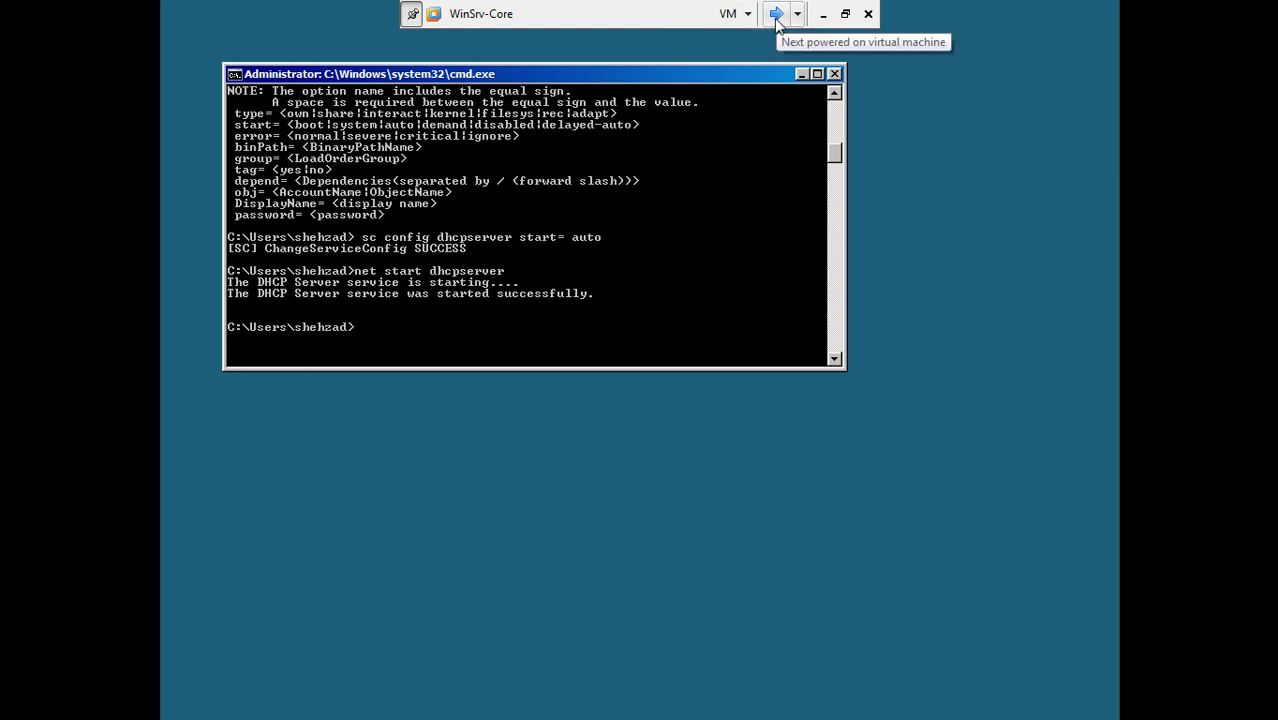
pyautogui.moveTo(685, 73); pyautogui.dragTo(775, 162)
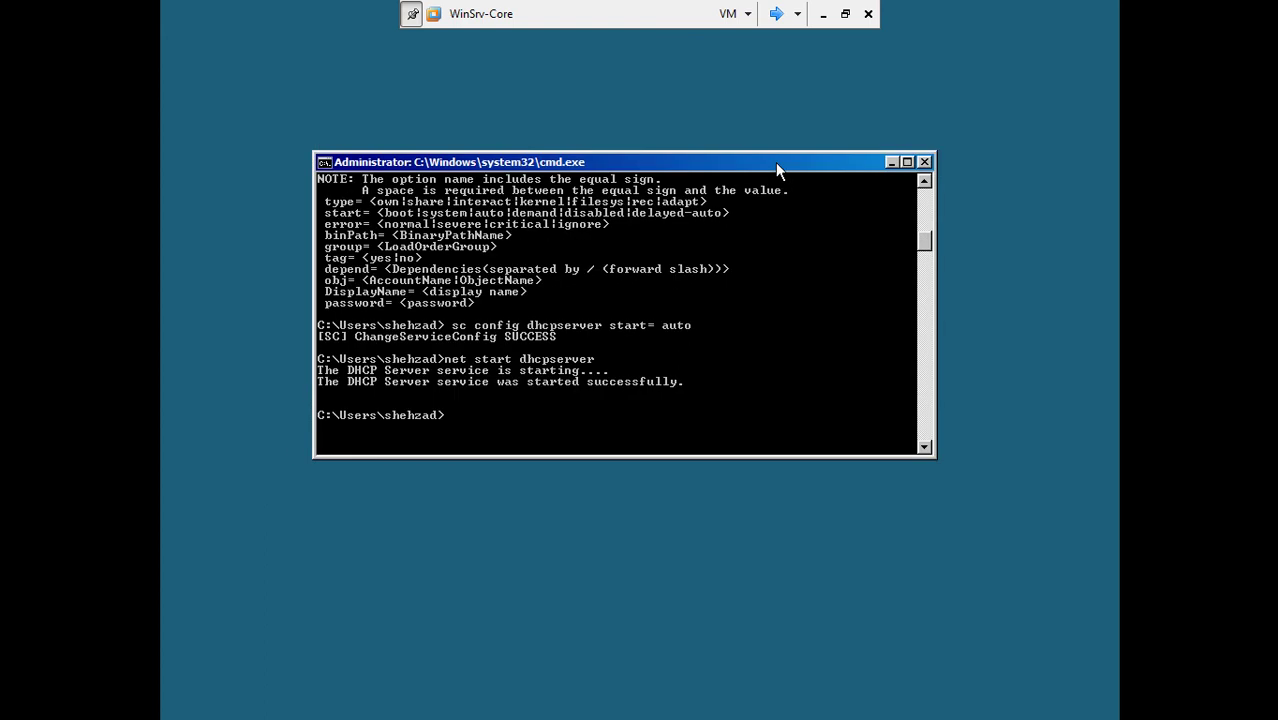
# - Switch to the WinSrv1 virtual machine and refresh its desktop
pyautogui.click(776, 14)
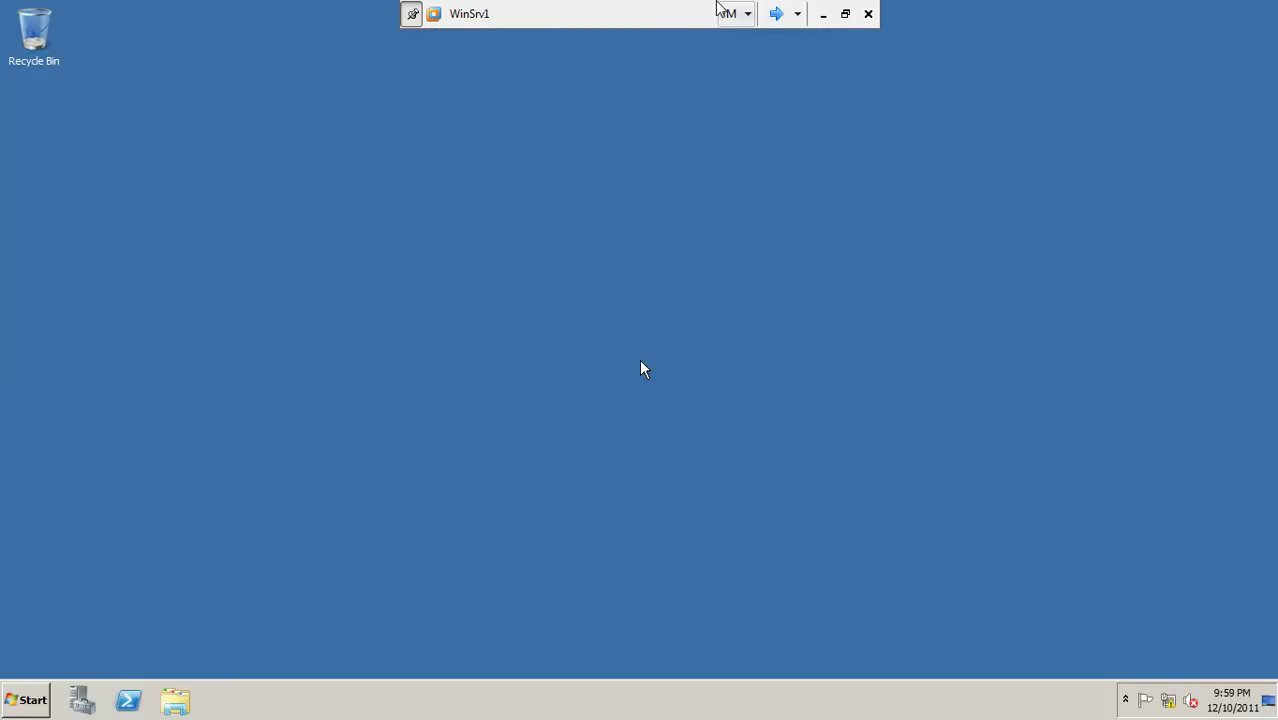
pyautogui.rightClick(642, 140)
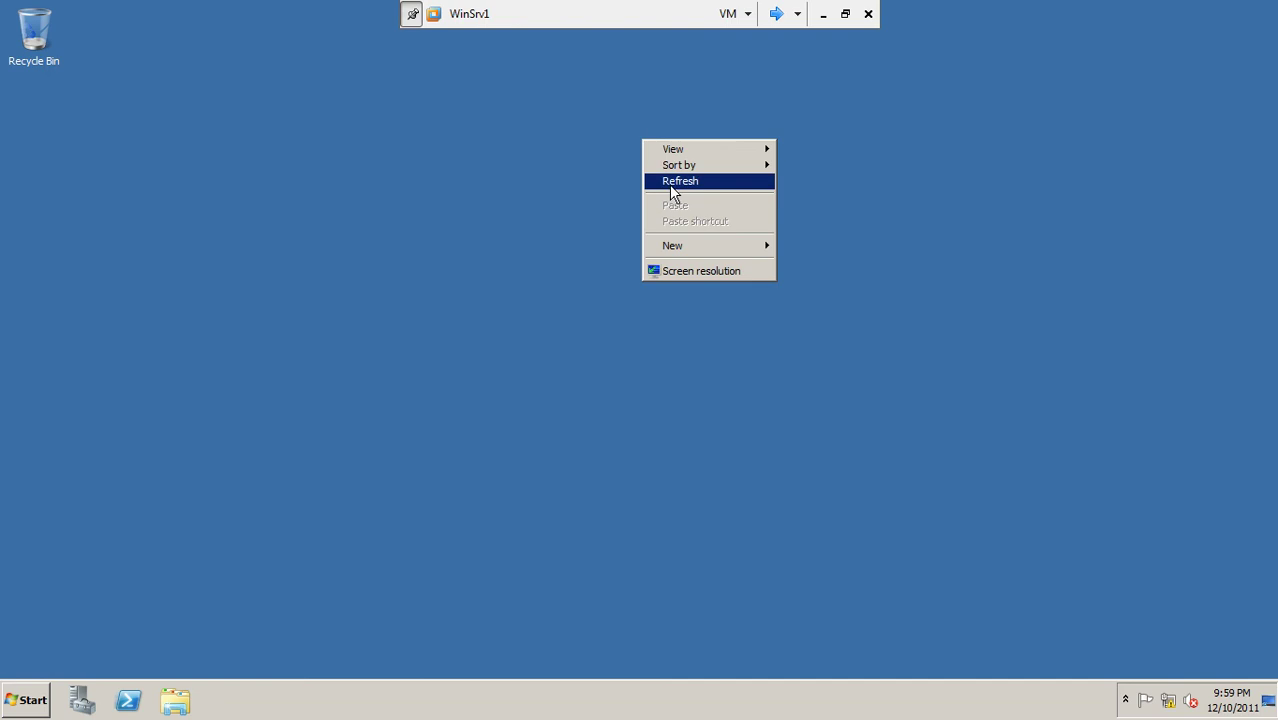
pyautogui.click(671, 184)
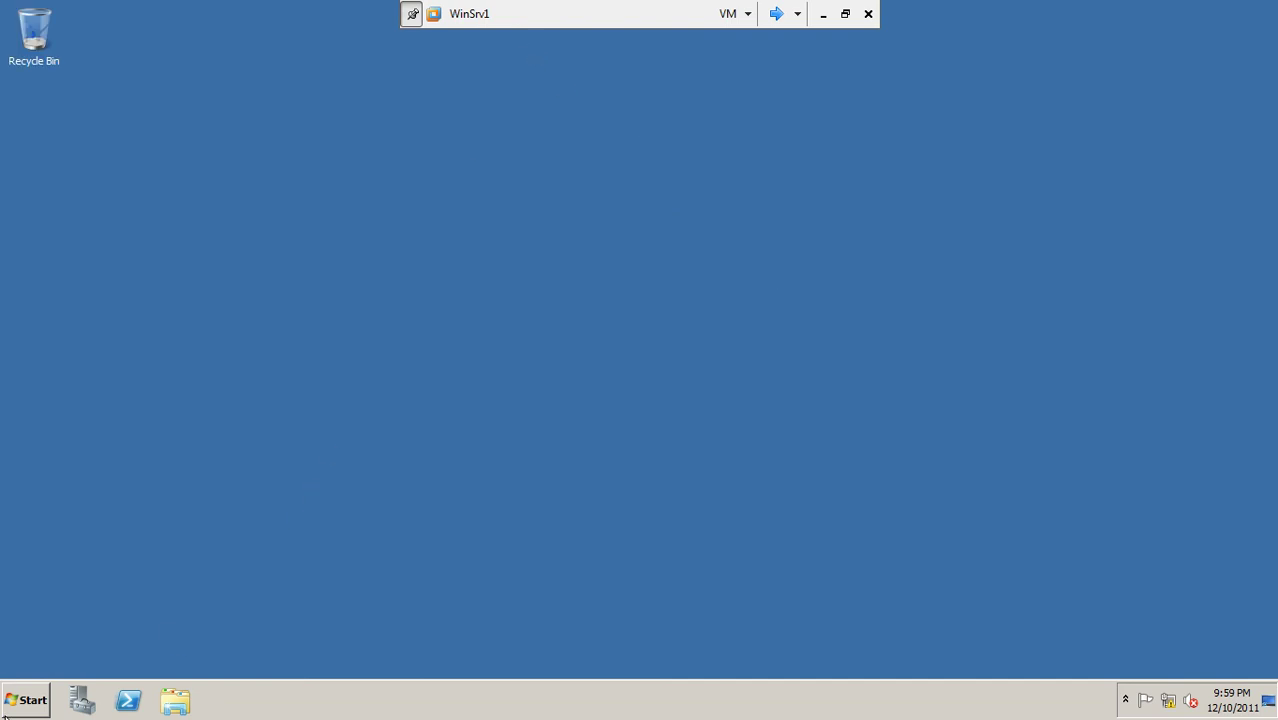
# - Open Server Manager and display the server's Roles Summary and Features Summary
pyautogui.click(84, 700)
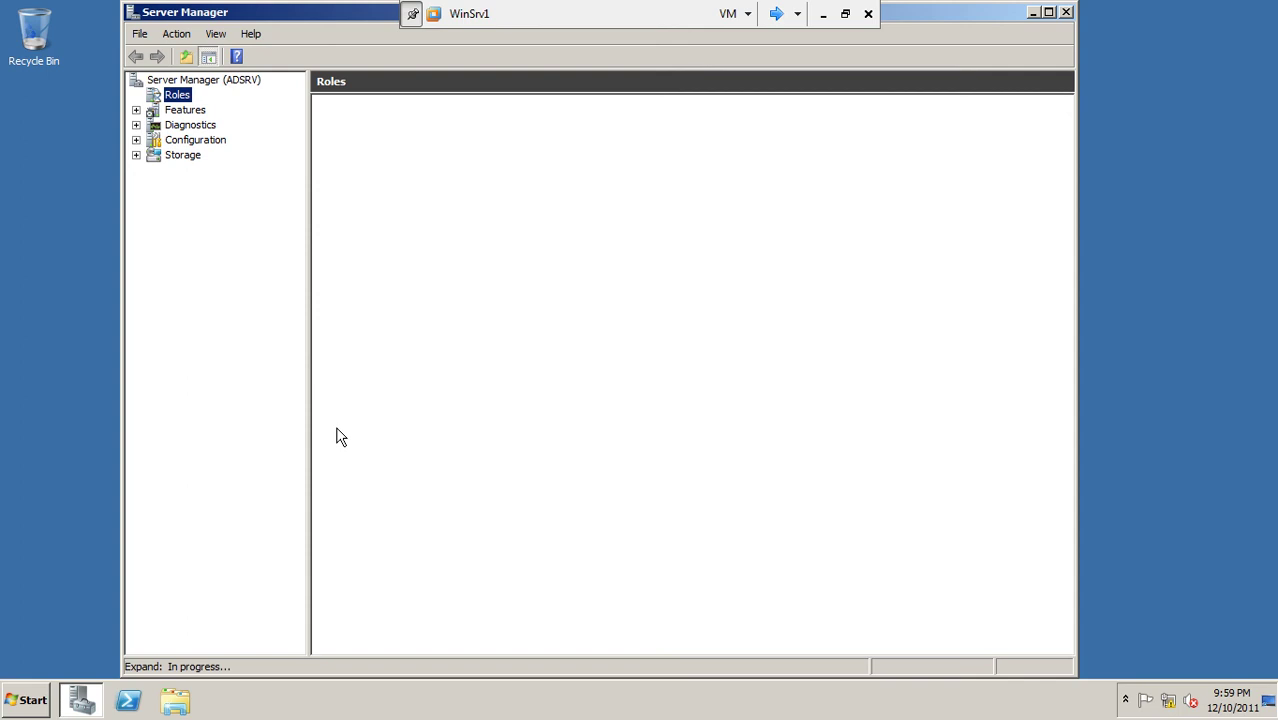
pyautogui.click(179, 111)
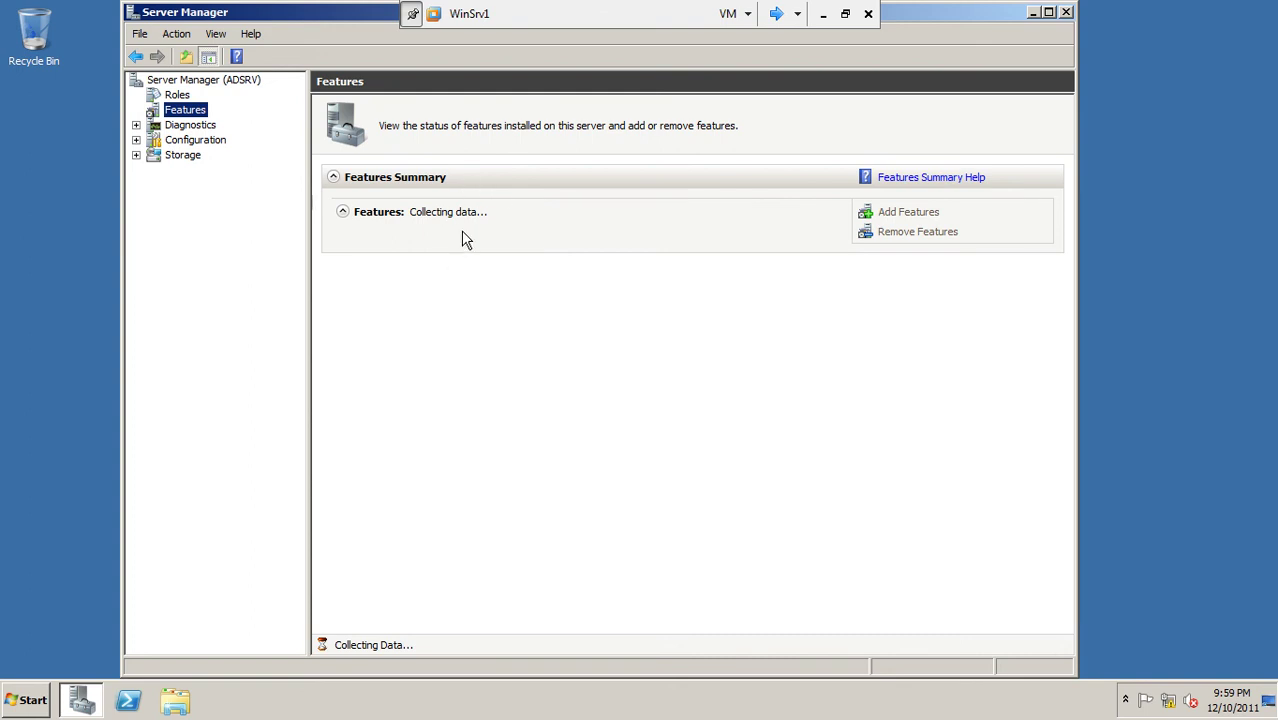
pyautogui.press('Home')
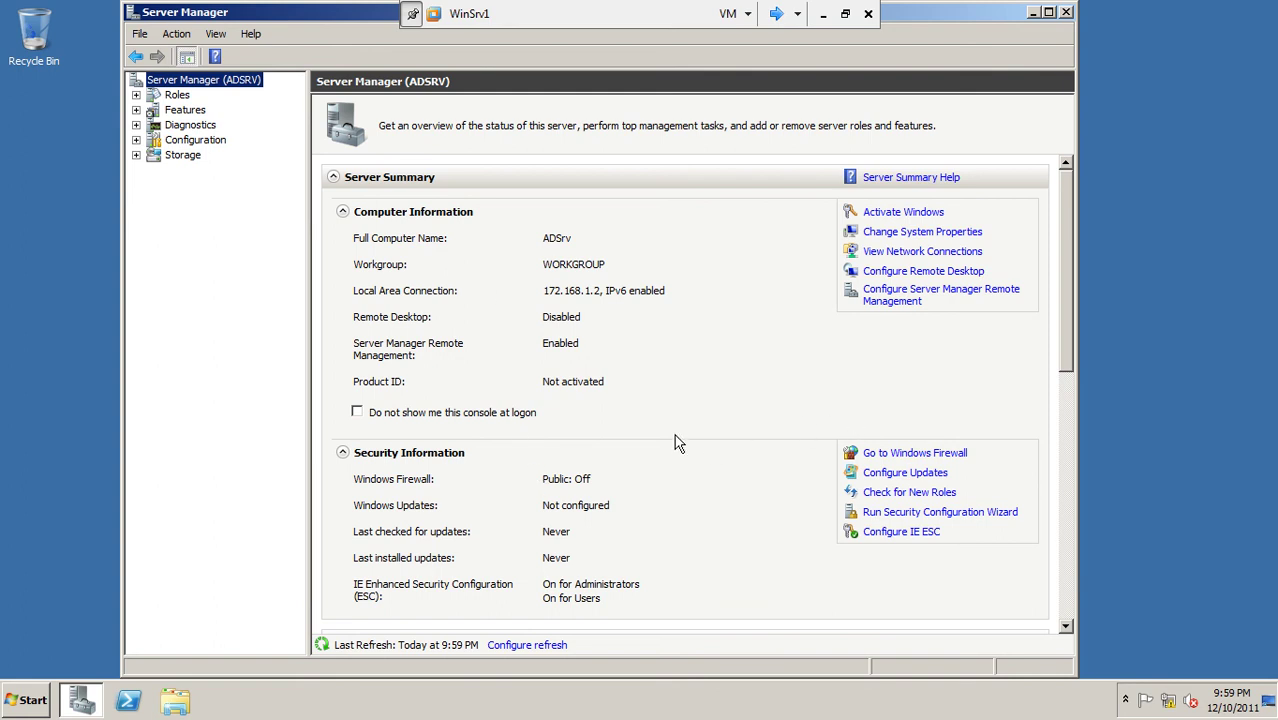
pyautogui.moveTo(1068, 218); pyautogui.dragTo(1090, 404)
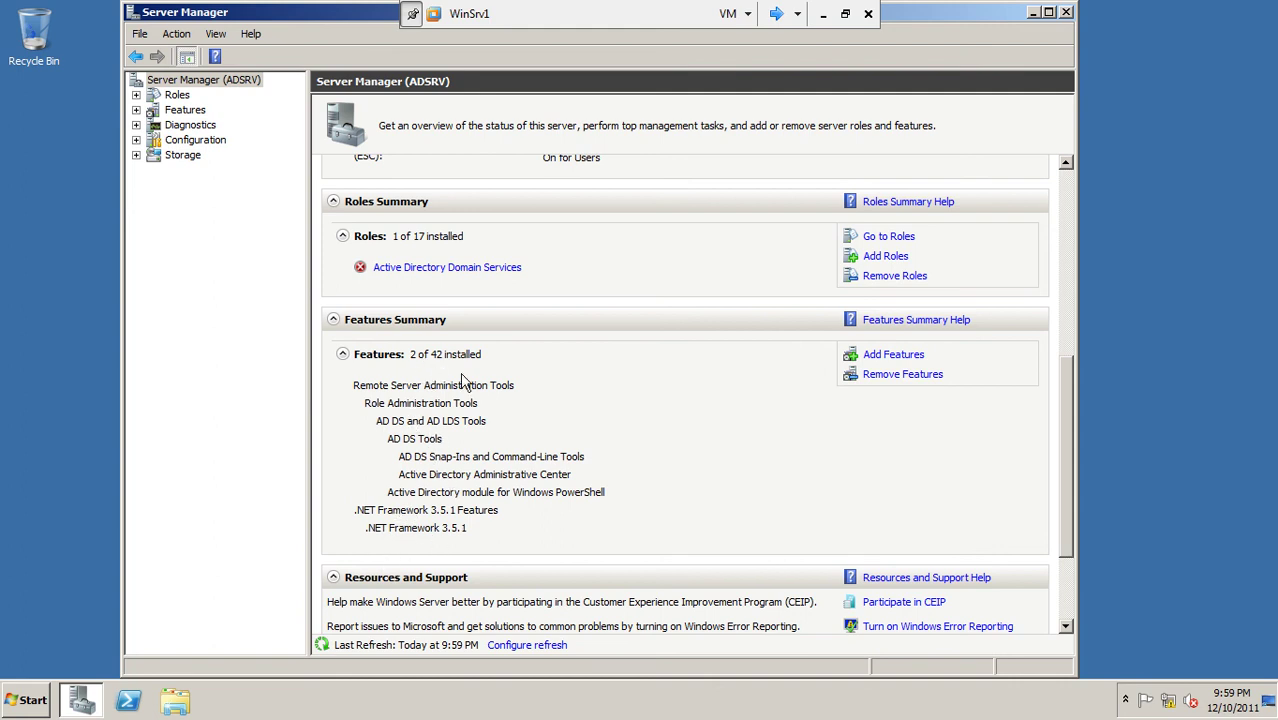
# - Try to add the complete Remote Server Administration Tools feature, look through the remaining features, and cancel the Add Features Wizard
pyautogui.click(898, 357)
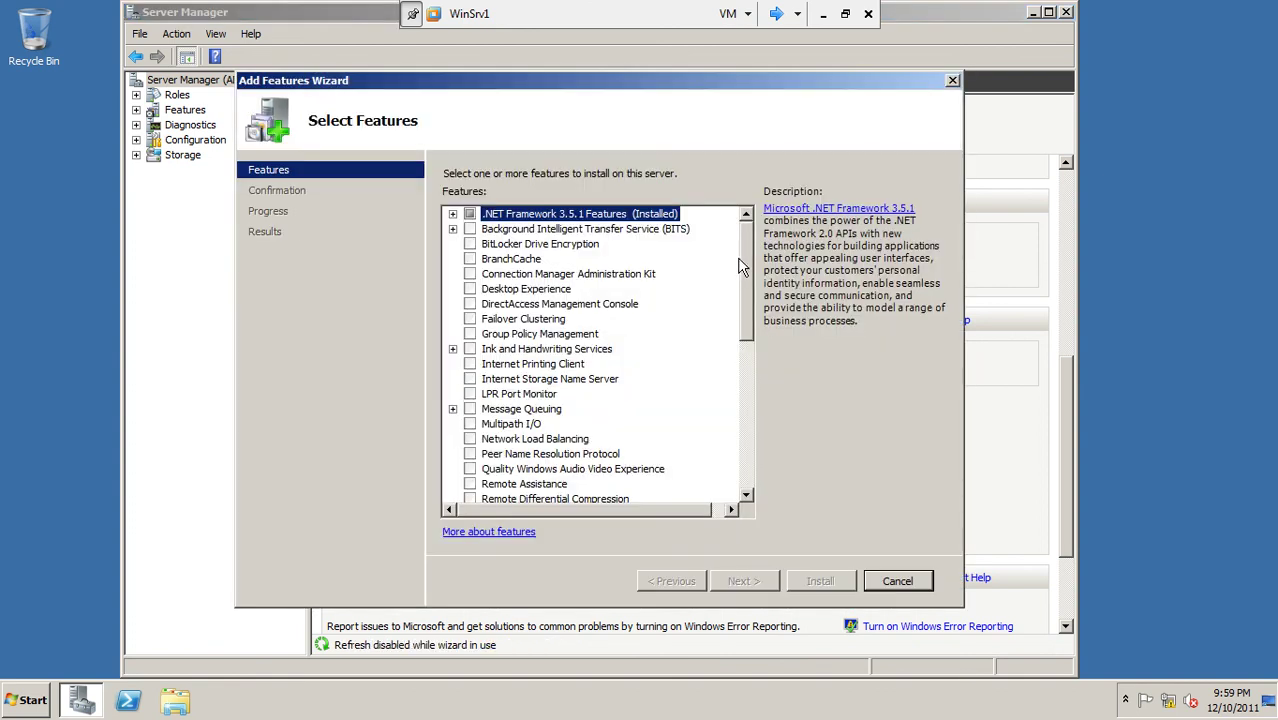
pyautogui.moveTo(743, 266); pyautogui.dragTo(747, 306)
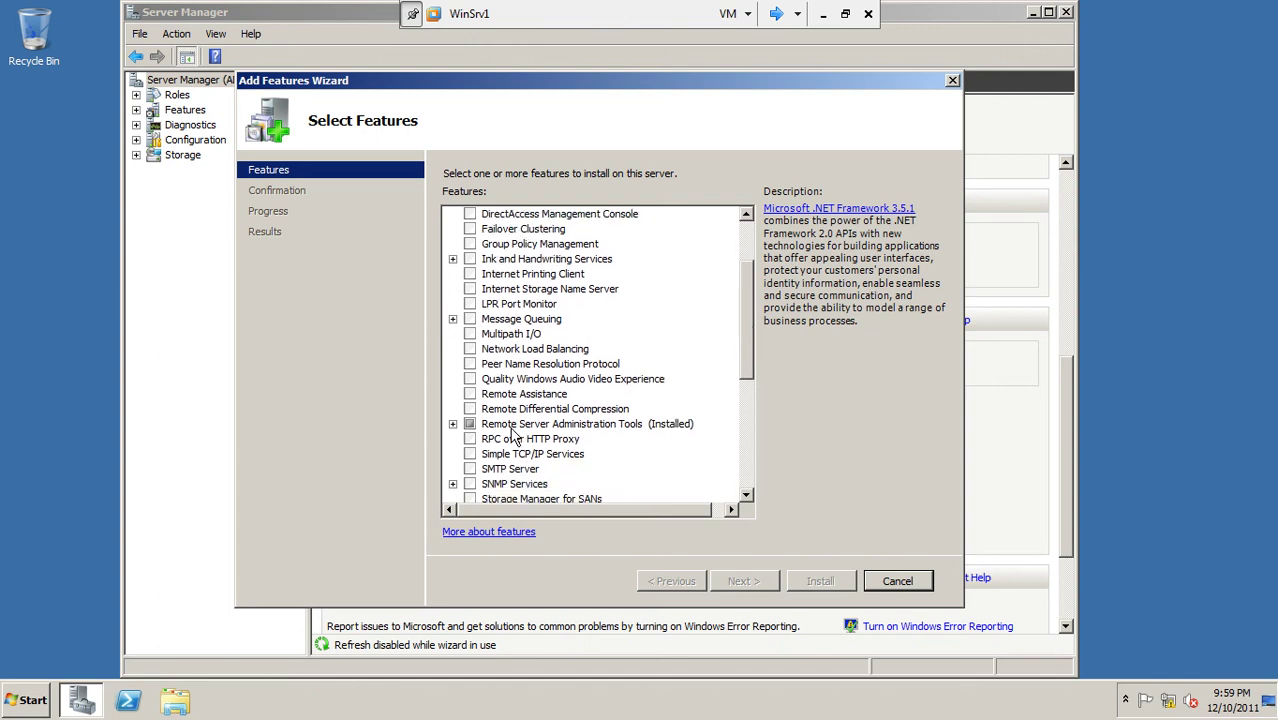
pyautogui.click(470, 424)
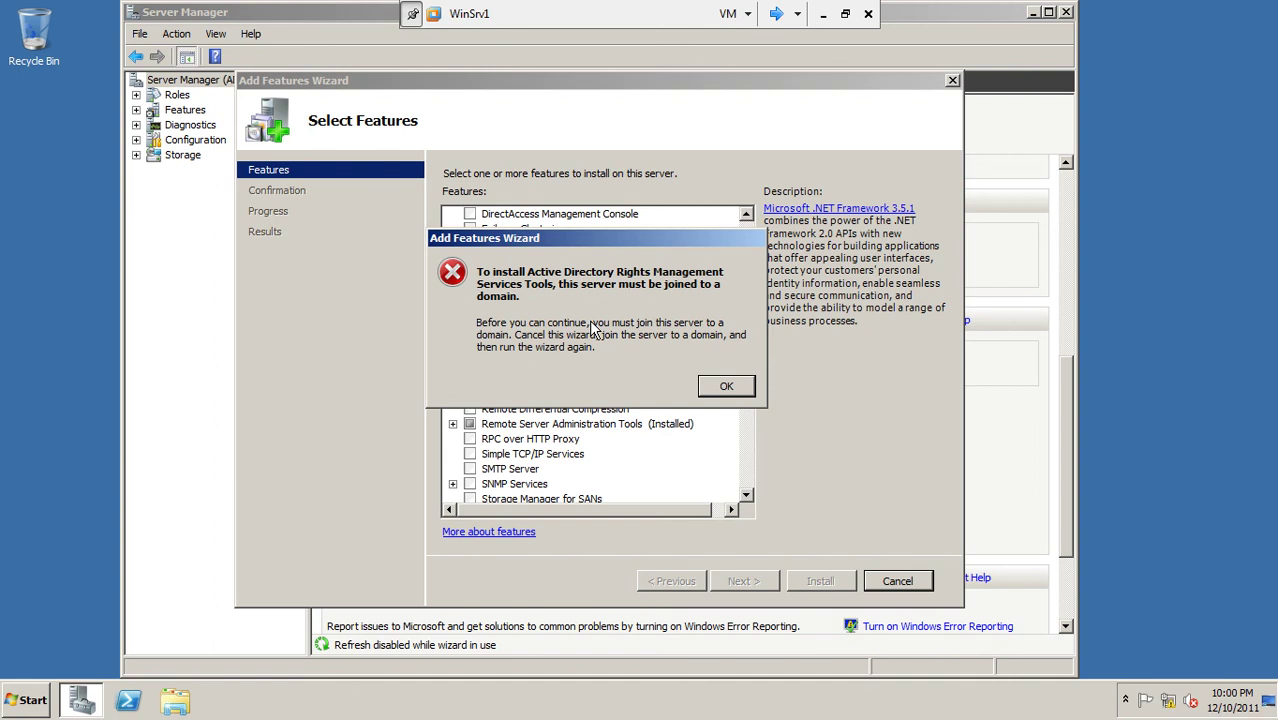
pyautogui.click(713, 392)
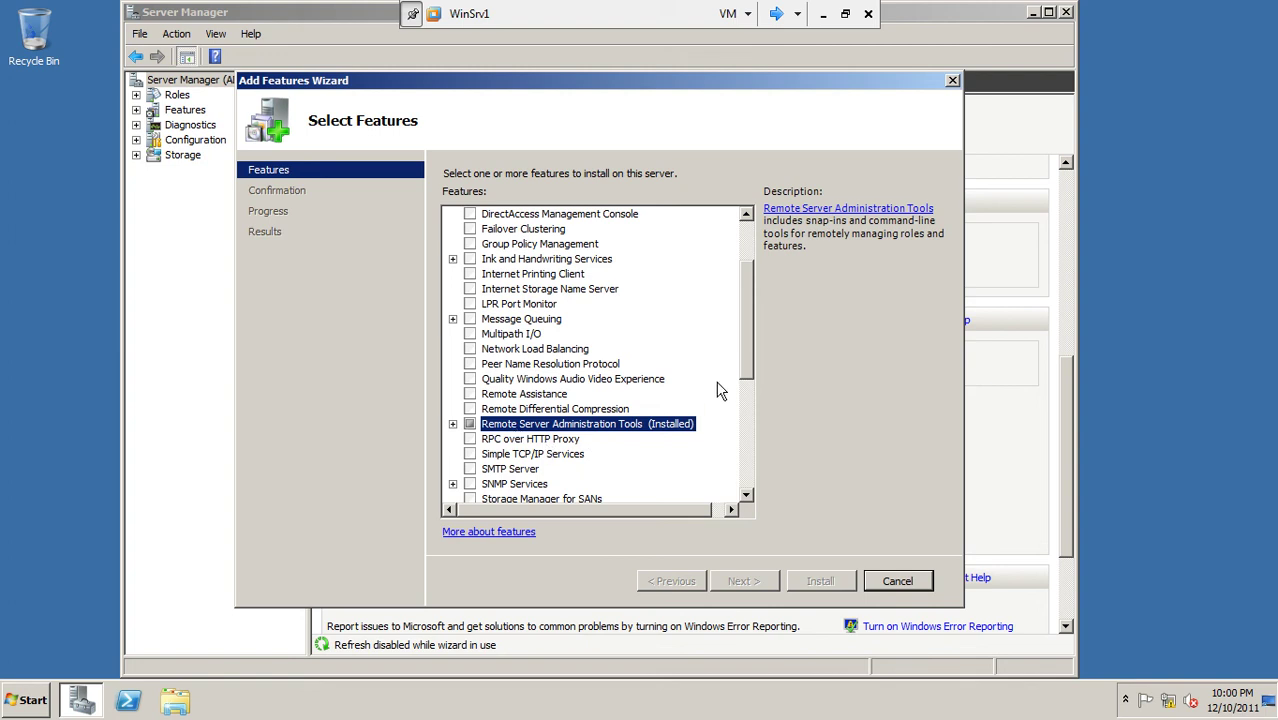
pyautogui.moveTo(748, 350); pyautogui.dragTo(755, 413)
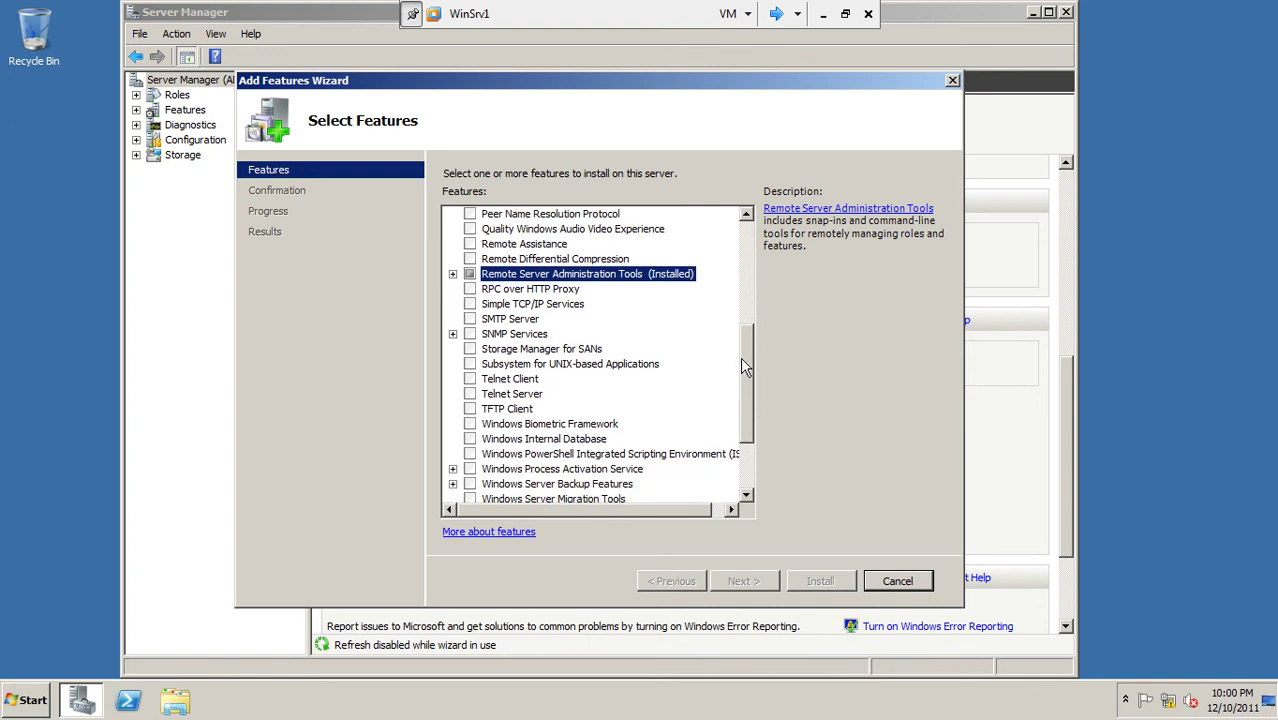
pyautogui.moveTo(747, 361); pyautogui.dragTo(749, 398)
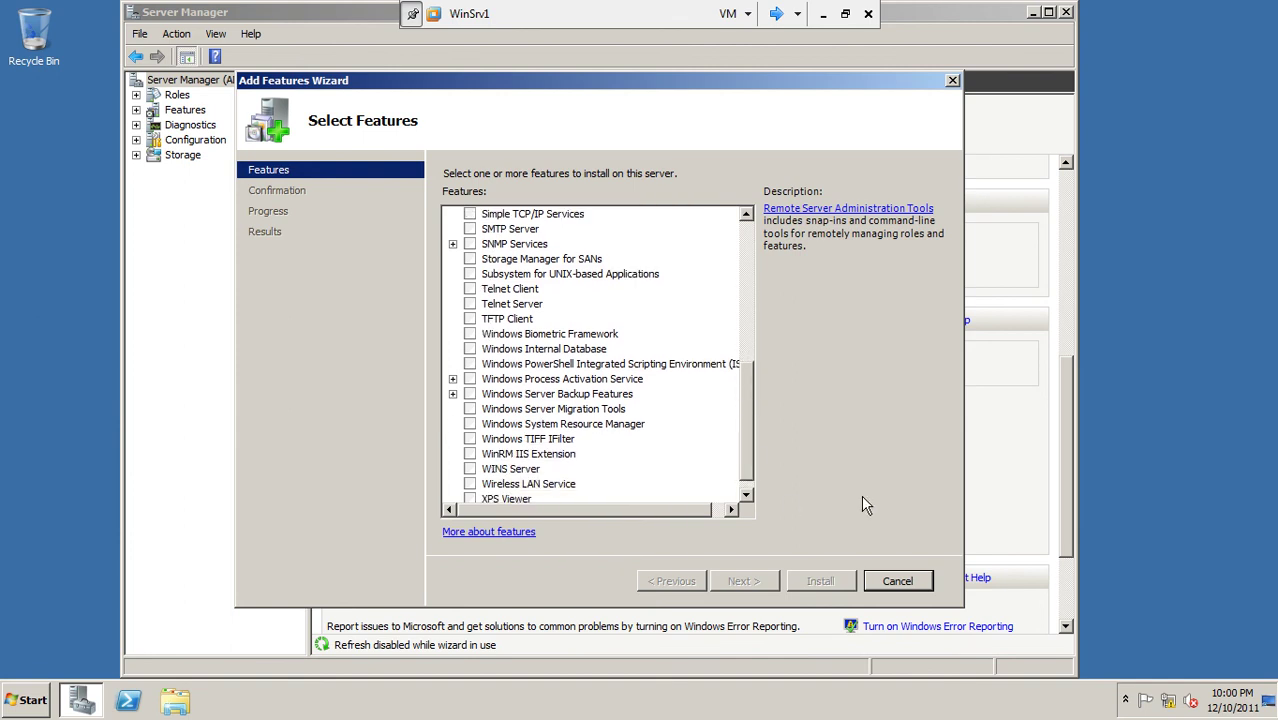
pyautogui.click(897, 581)
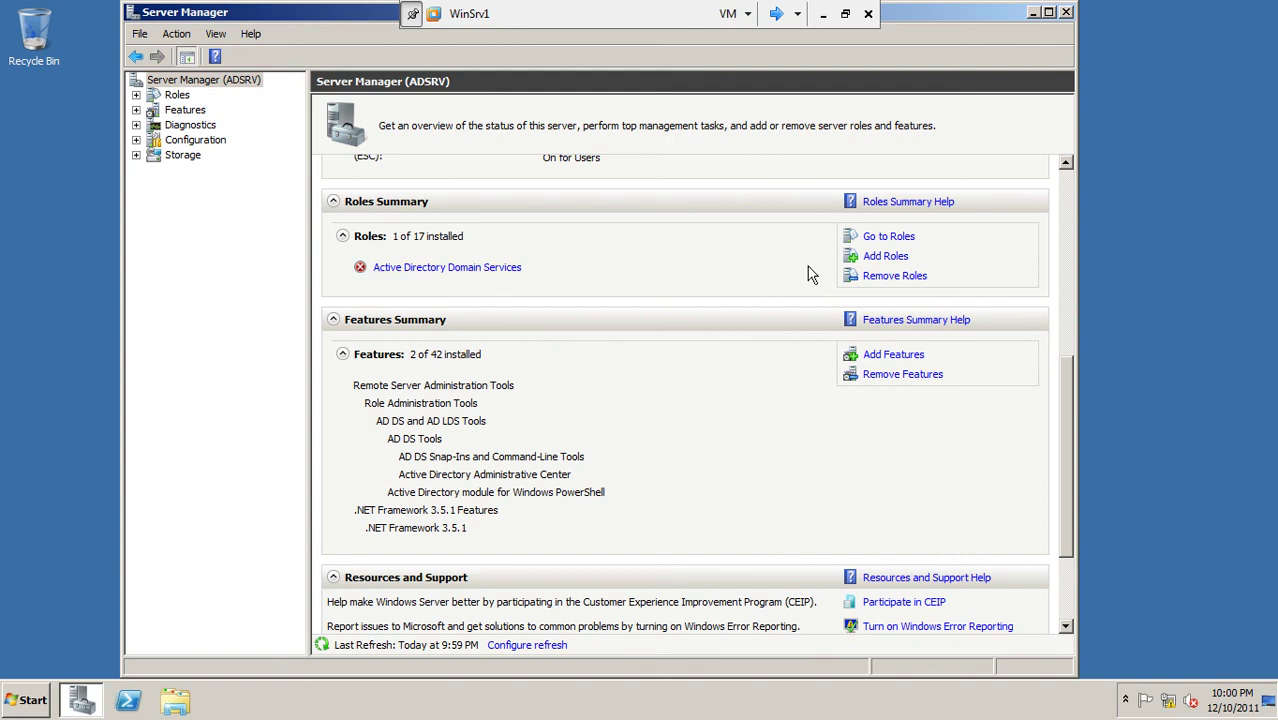
# - Remove the Active Directory Domain Services role from the server and restart it to finish the removal
pyautogui.click(876, 277)
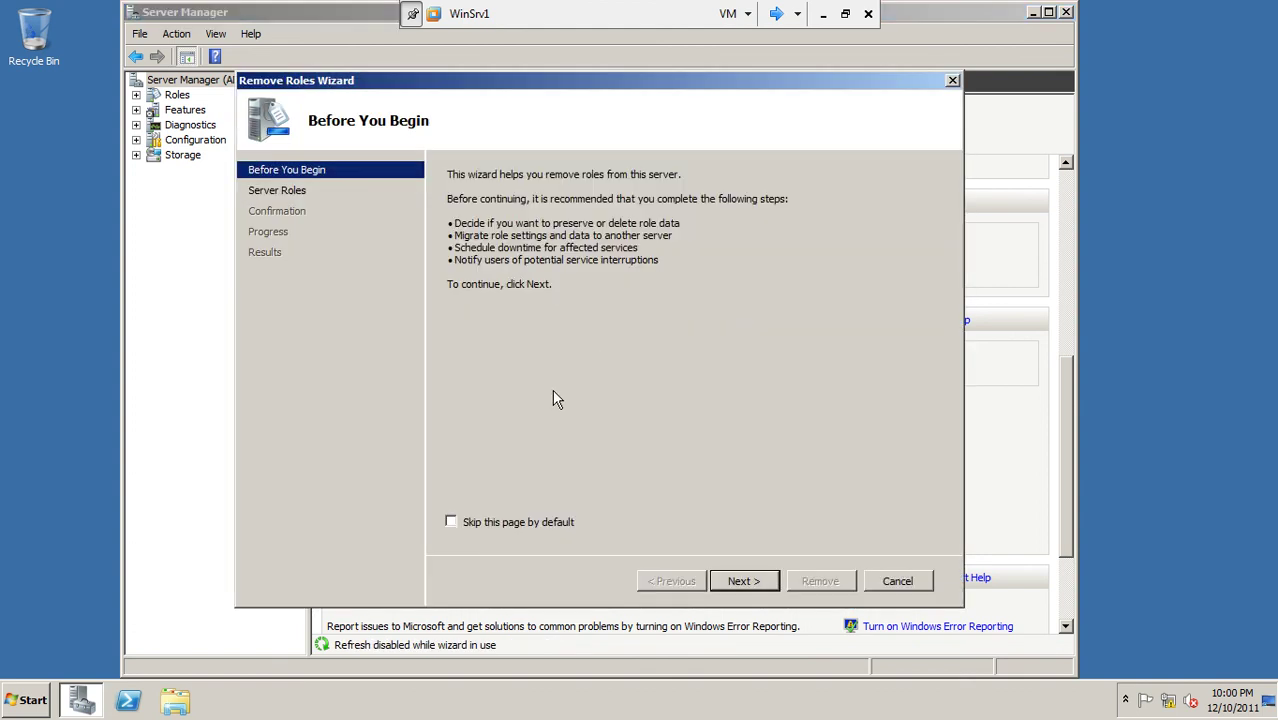
pyautogui.click(745, 580)
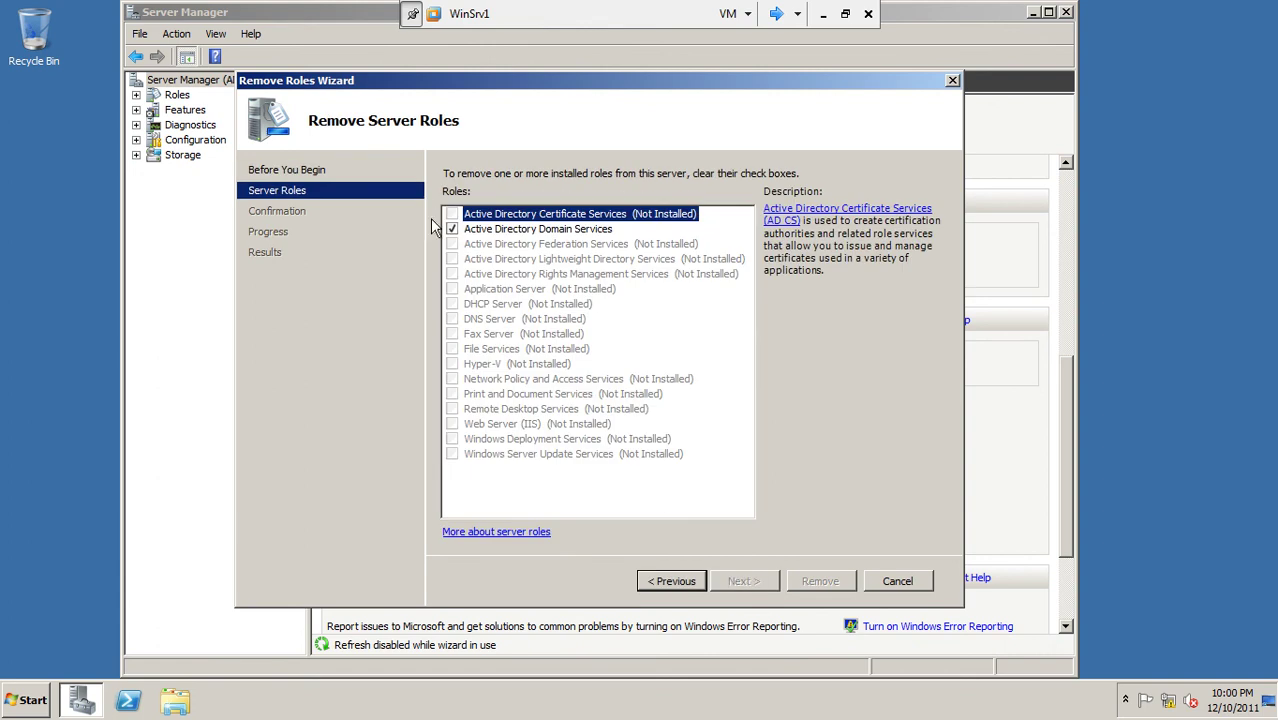
pyautogui.click(452, 229)
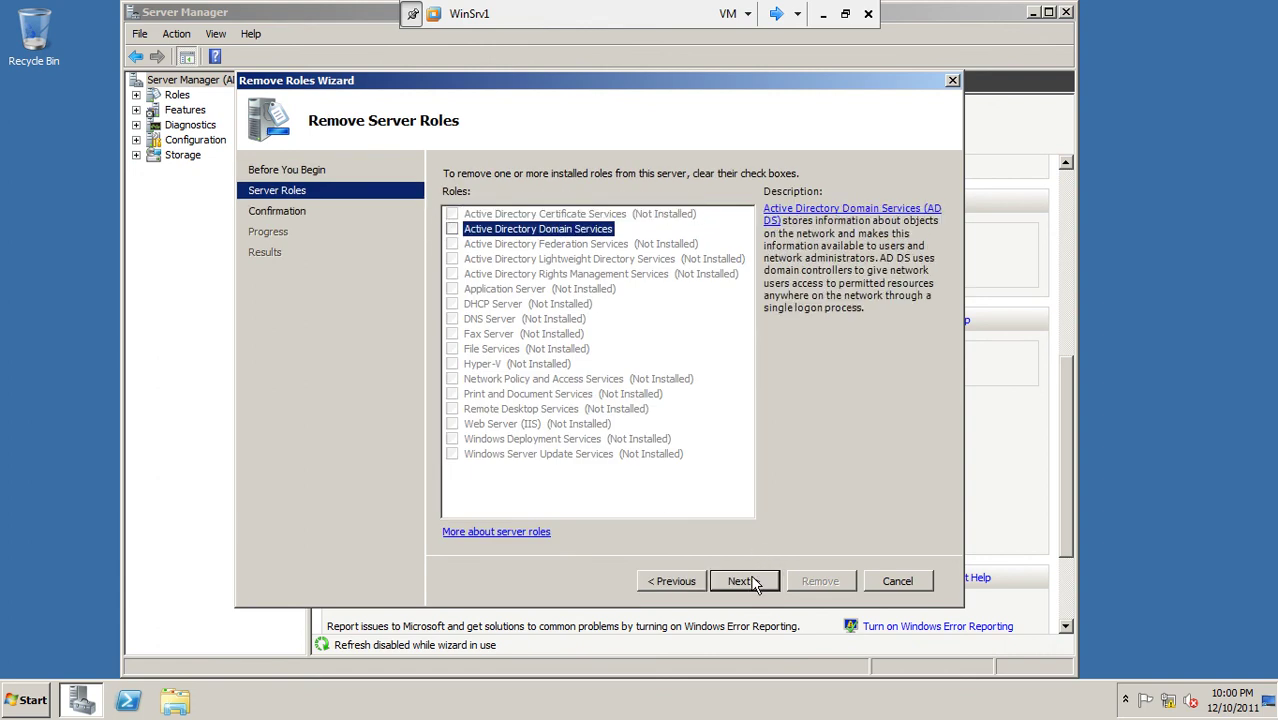
pyautogui.click(753, 582)
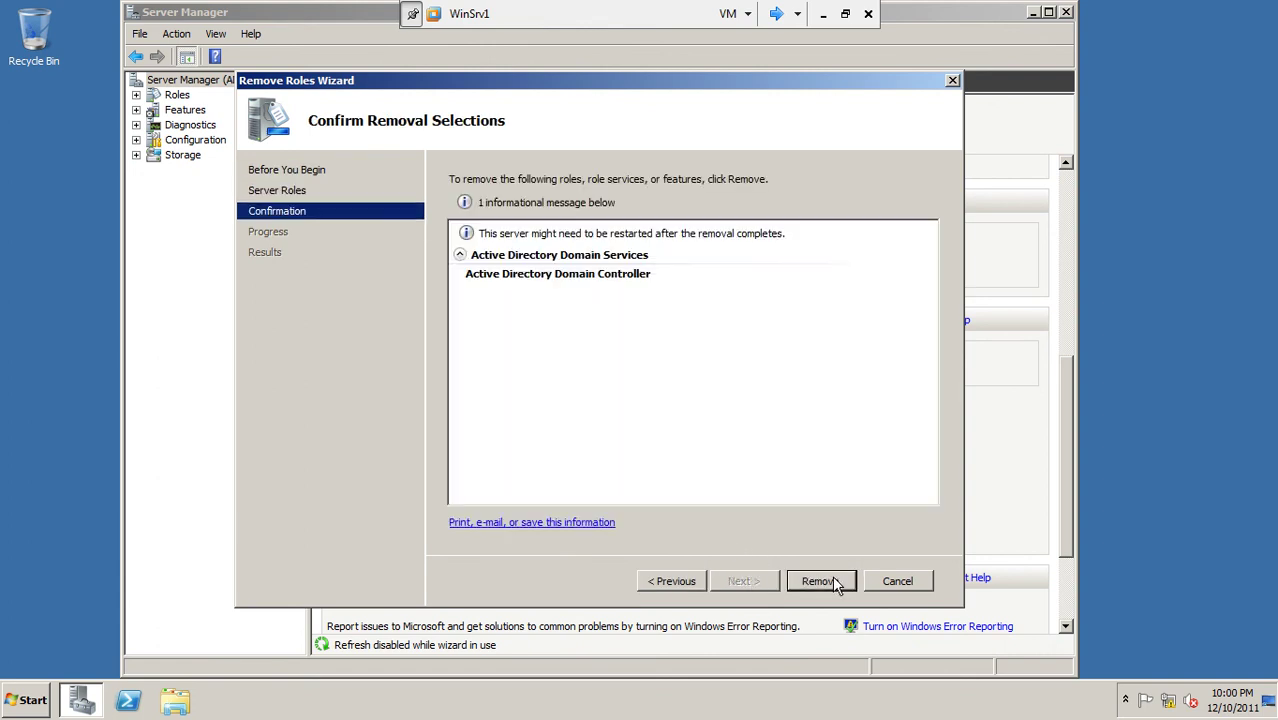
pyautogui.click(820, 581)
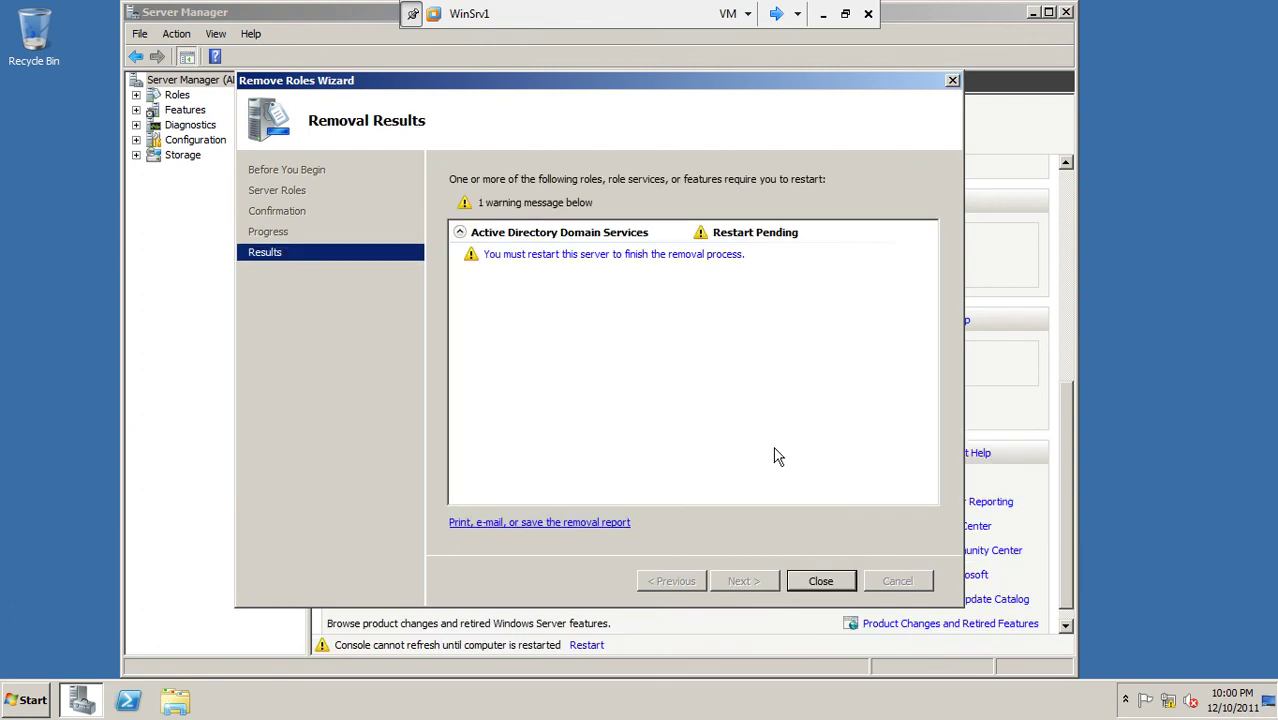
pyautogui.click(621, 262)
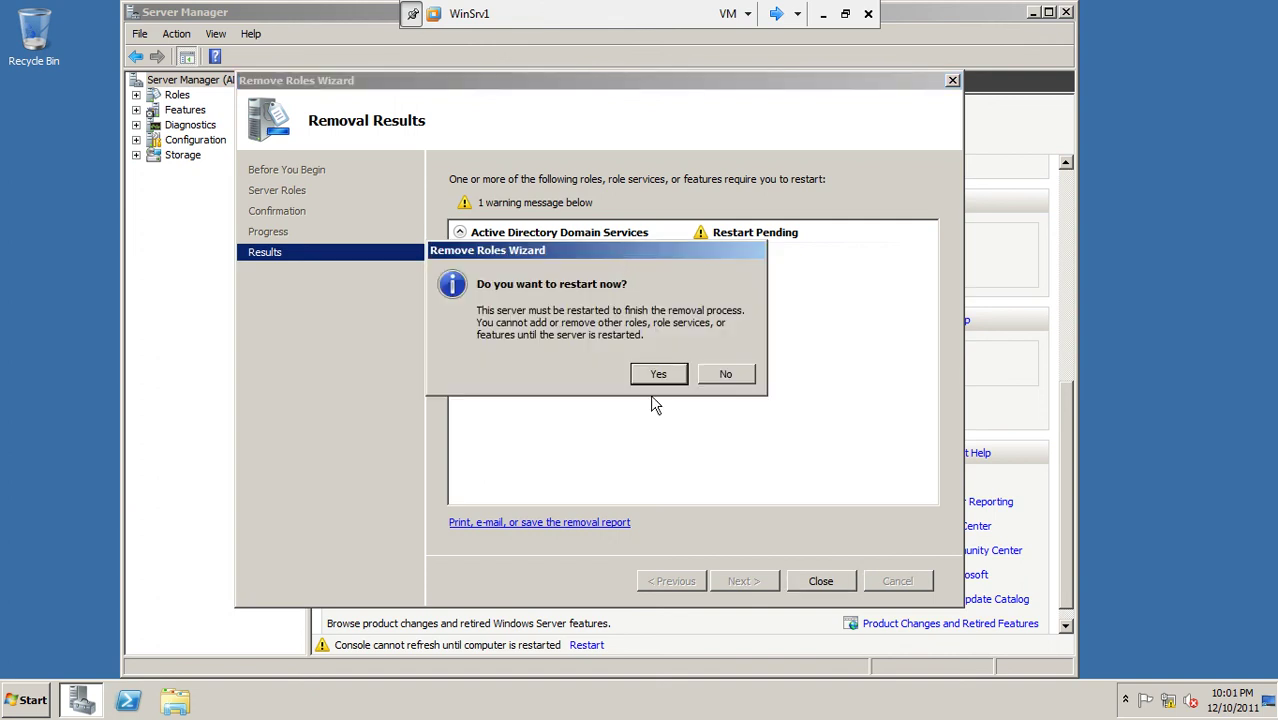
pyautogui.click(646, 377)
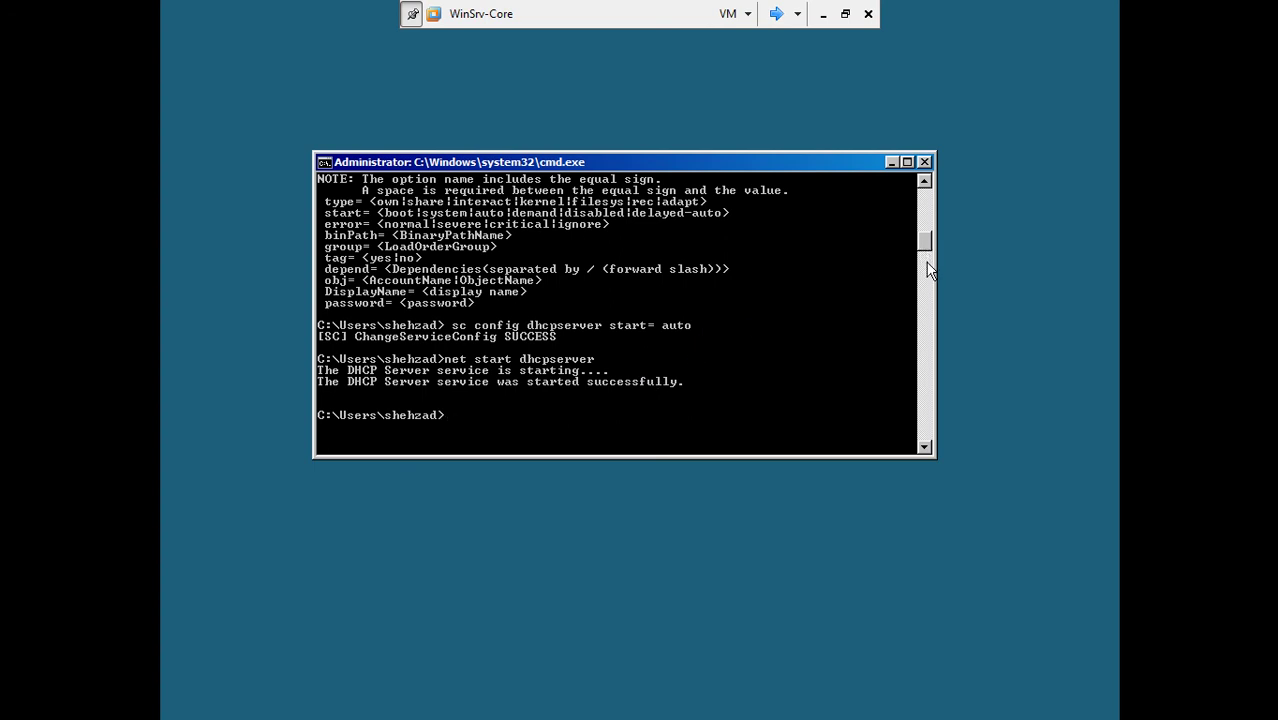
# - Switch to the WinSrv1 virtual machine and log on as administrator with the account password
pyautogui.moveTo(926, 240); pyautogui.dragTo(923, 248)
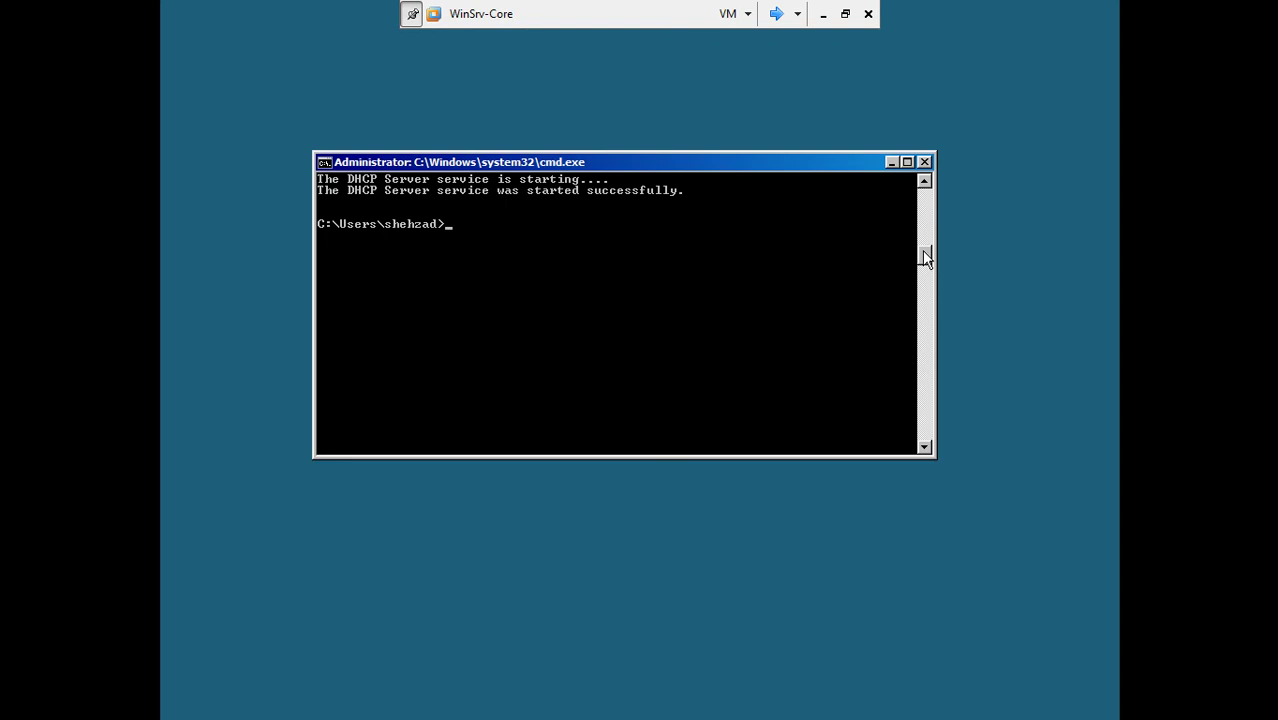
pyautogui.click(777, 14)
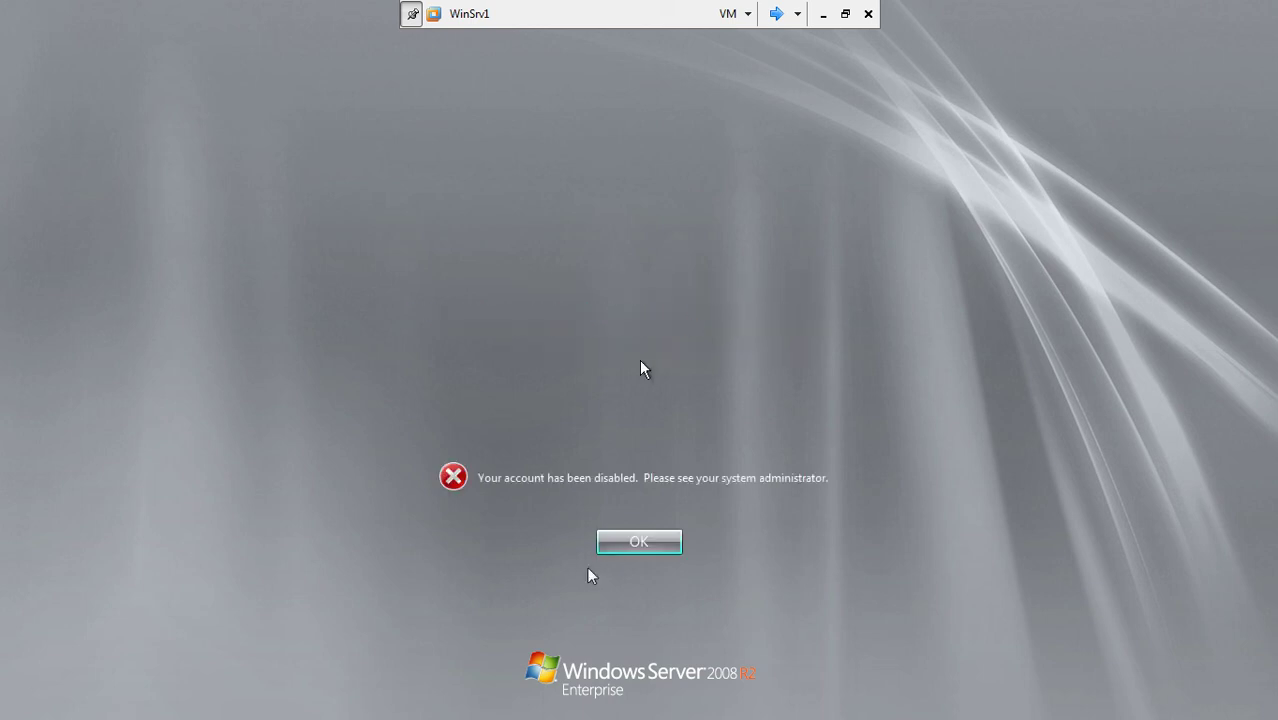
pyautogui.click(655, 535)
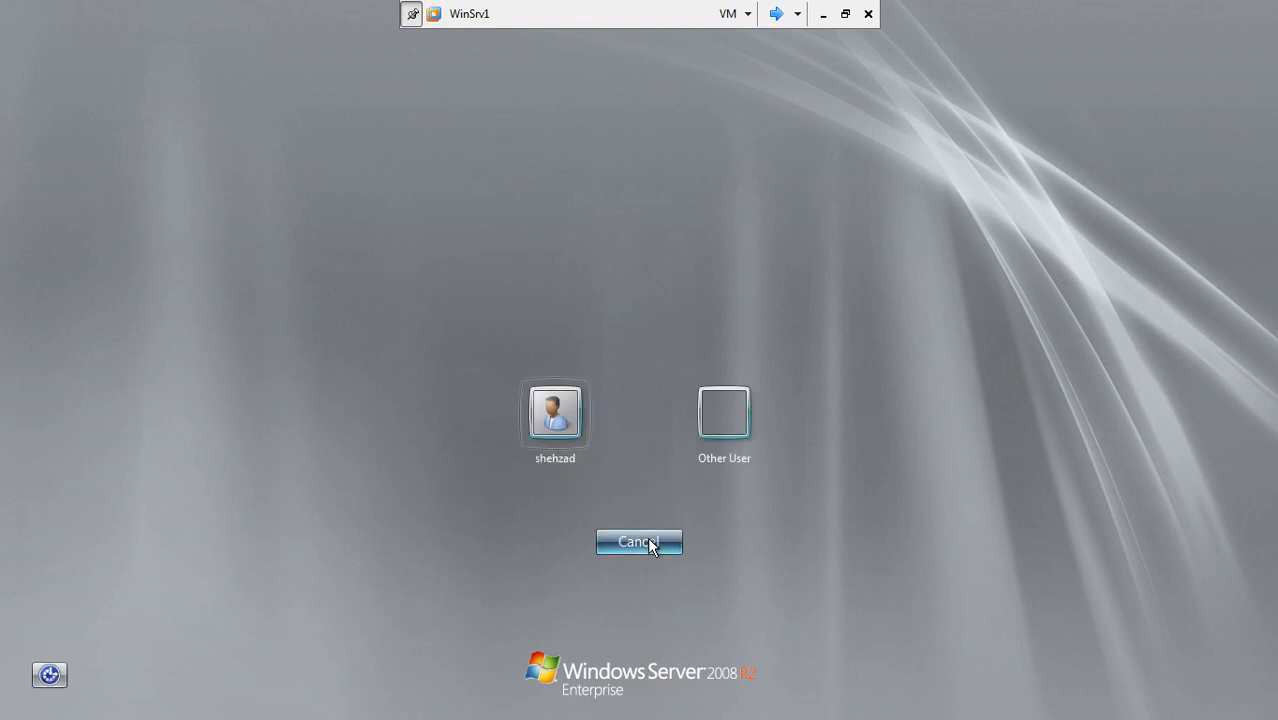
pyautogui.click(729, 396)
pyautogui.write('administ')
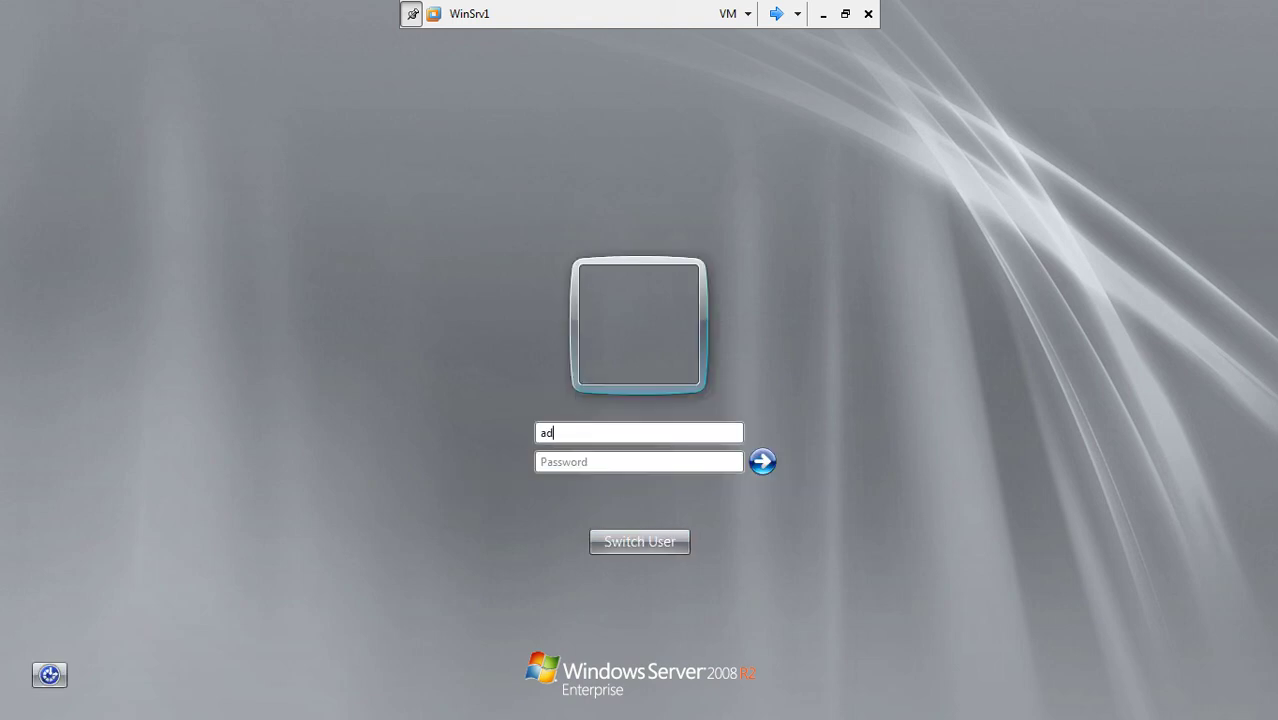
pyautogui.write('rator')
pyautogui.press('Tab')
pyautogui.write('•••••••')
pyautogui.press('Return')
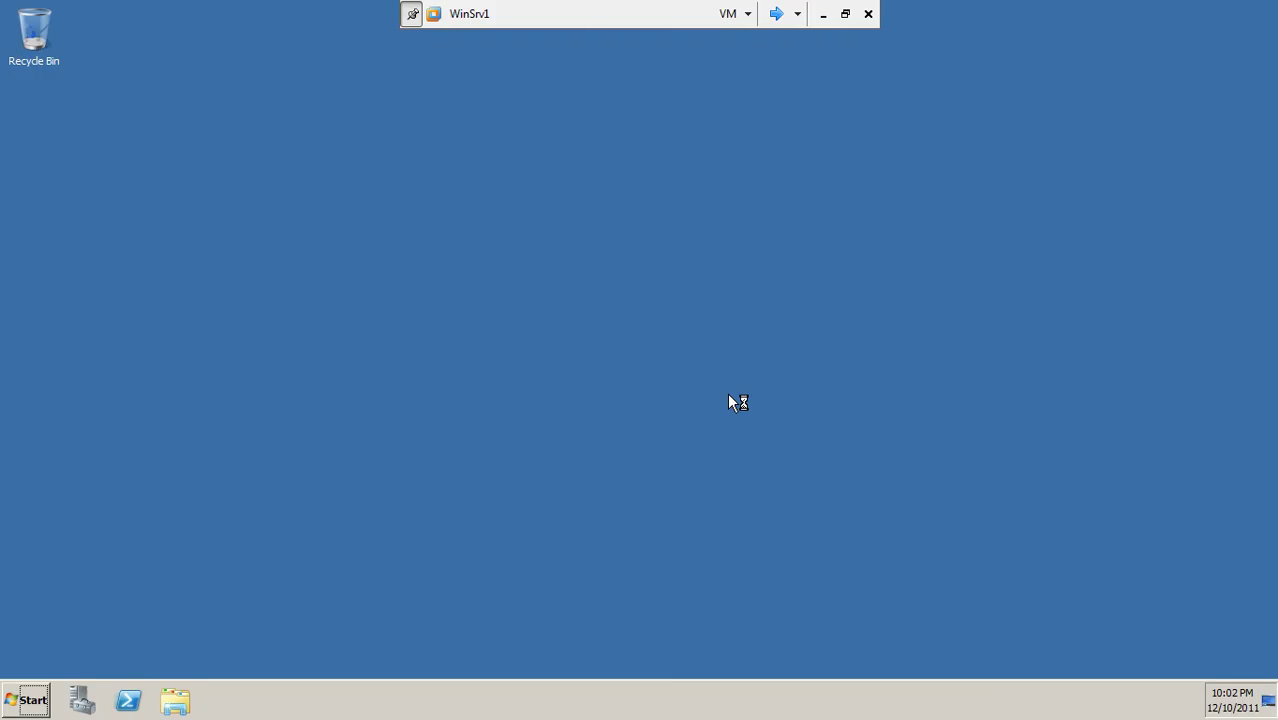
pyautogui.rightClick(519, 324)
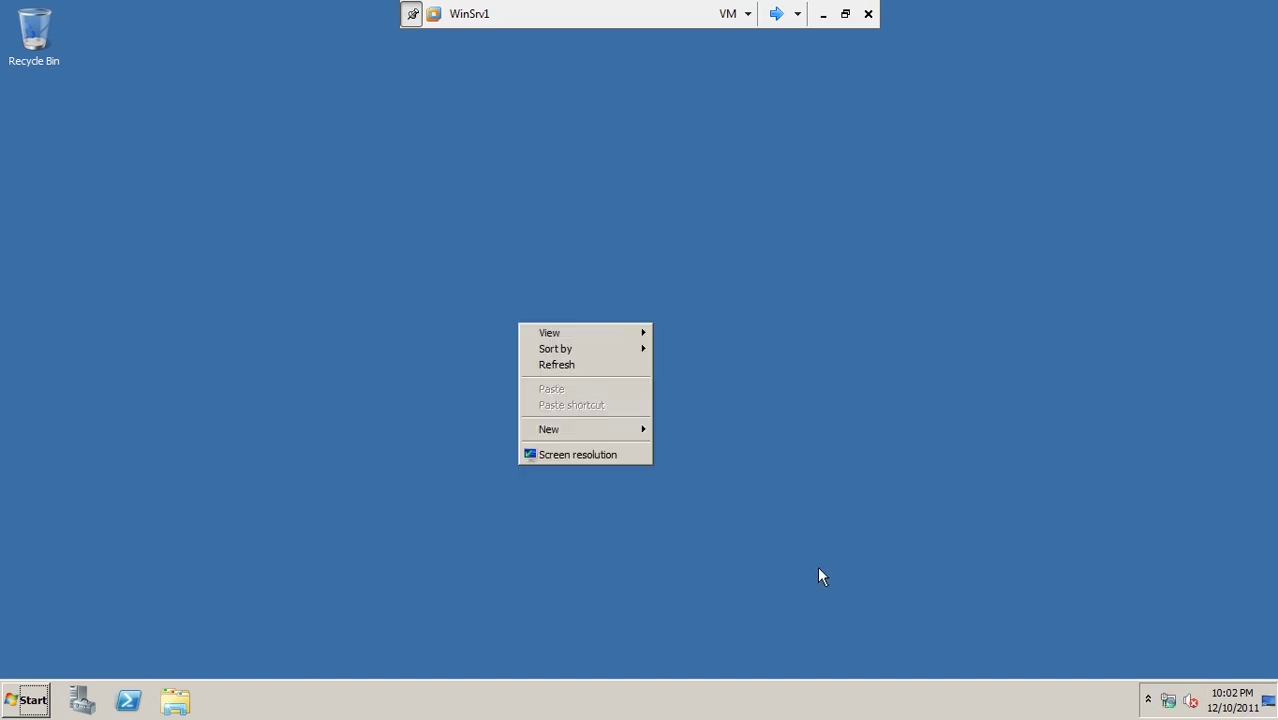
pyautogui.click(620, 365)
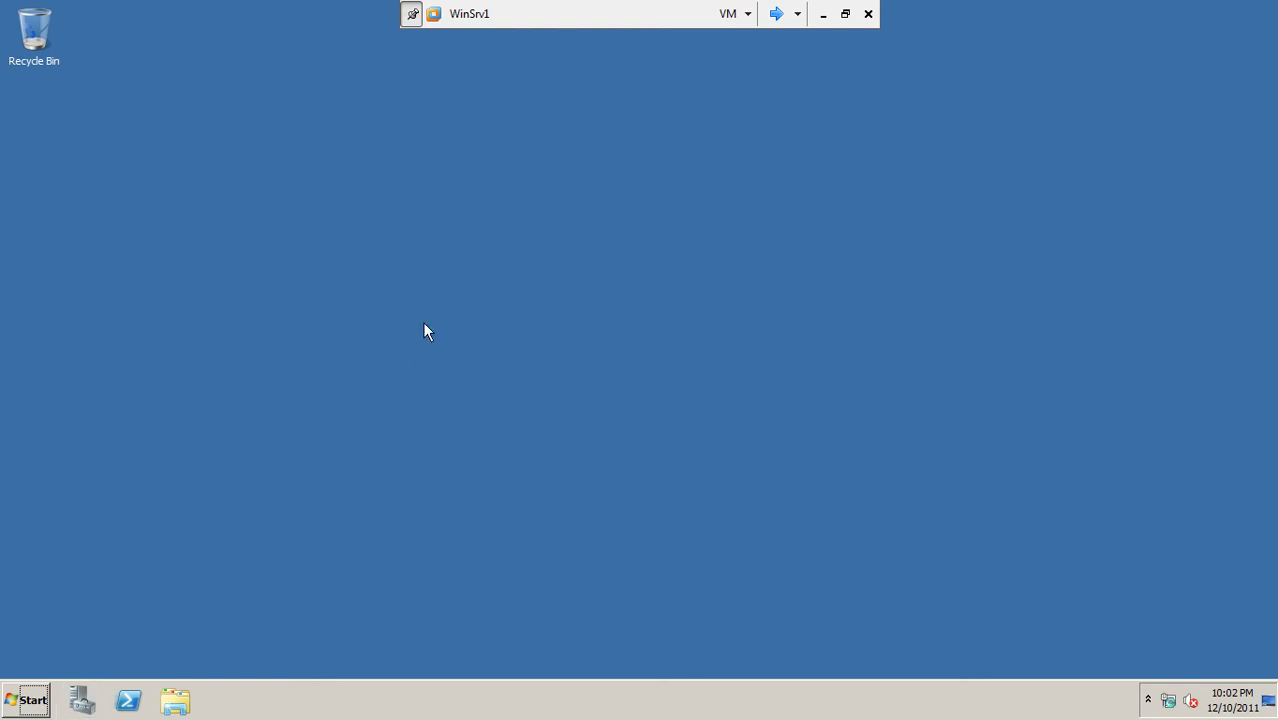
pyautogui.rightClick(603, 307)
pyautogui.click(623, 346)
pyautogui.rightClick(622, 345)
pyautogui.click(645, 386)
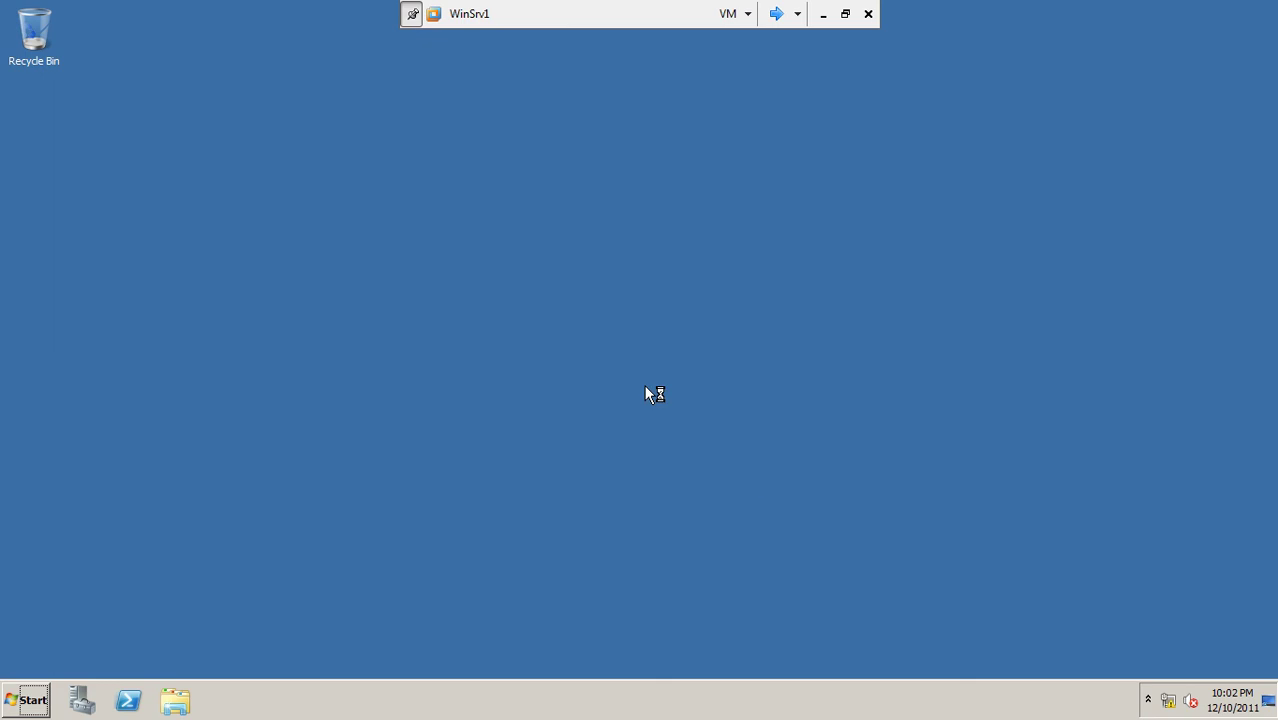
pyautogui.rightClick(641, 314)
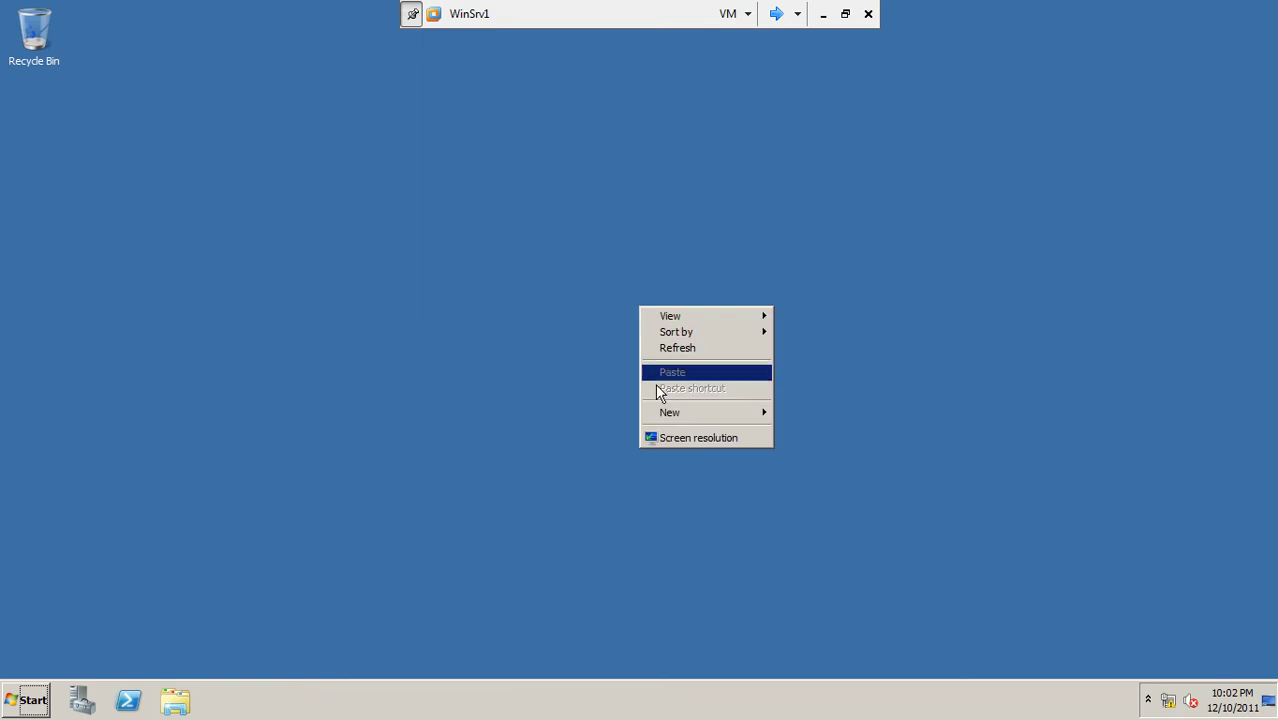
pyautogui.click(655, 351)
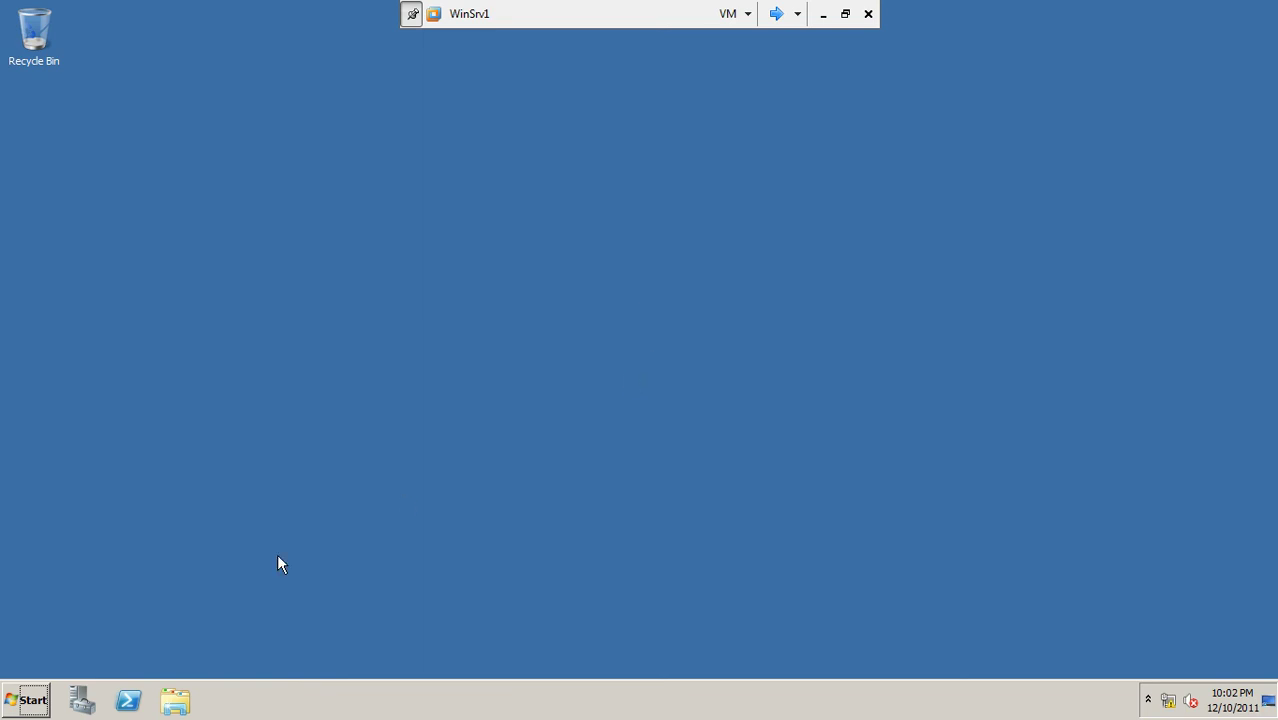
# - Open Server Manager and close the Resume Configuration Wizard's results for the removed Active Directory Domain Services role
pyautogui.click(81, 702)
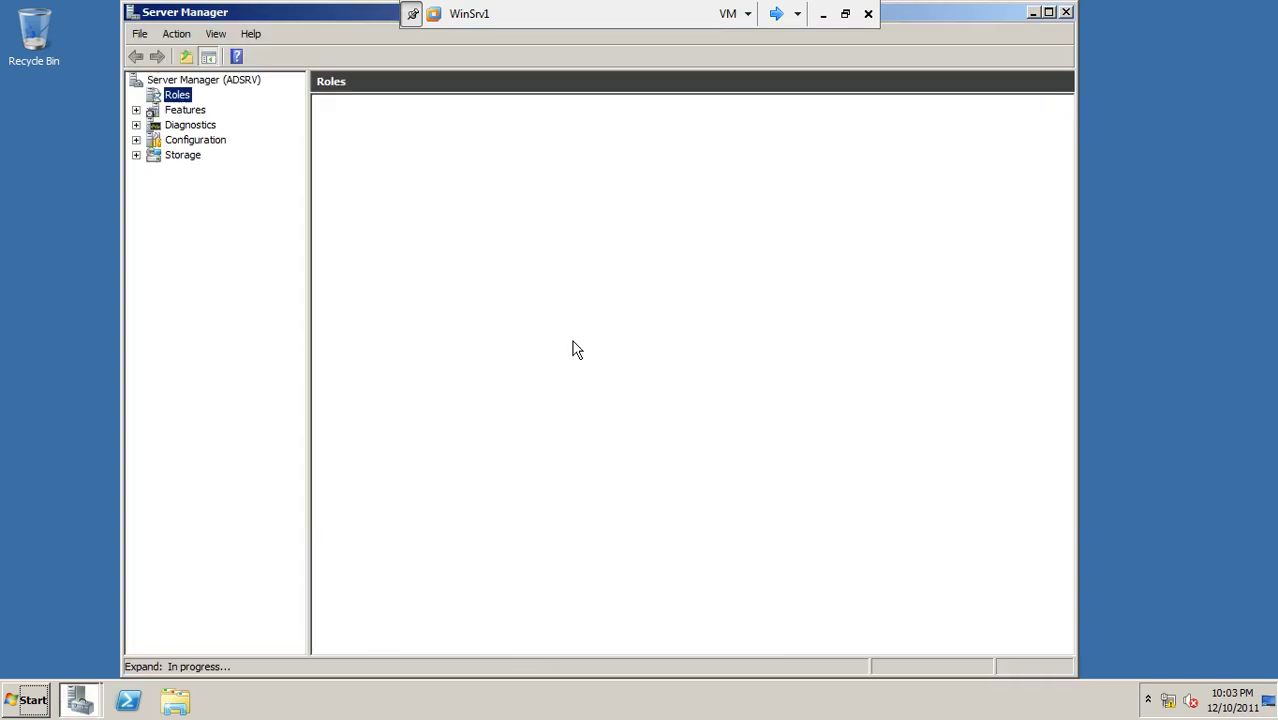
pyautogui.click(199, 117)
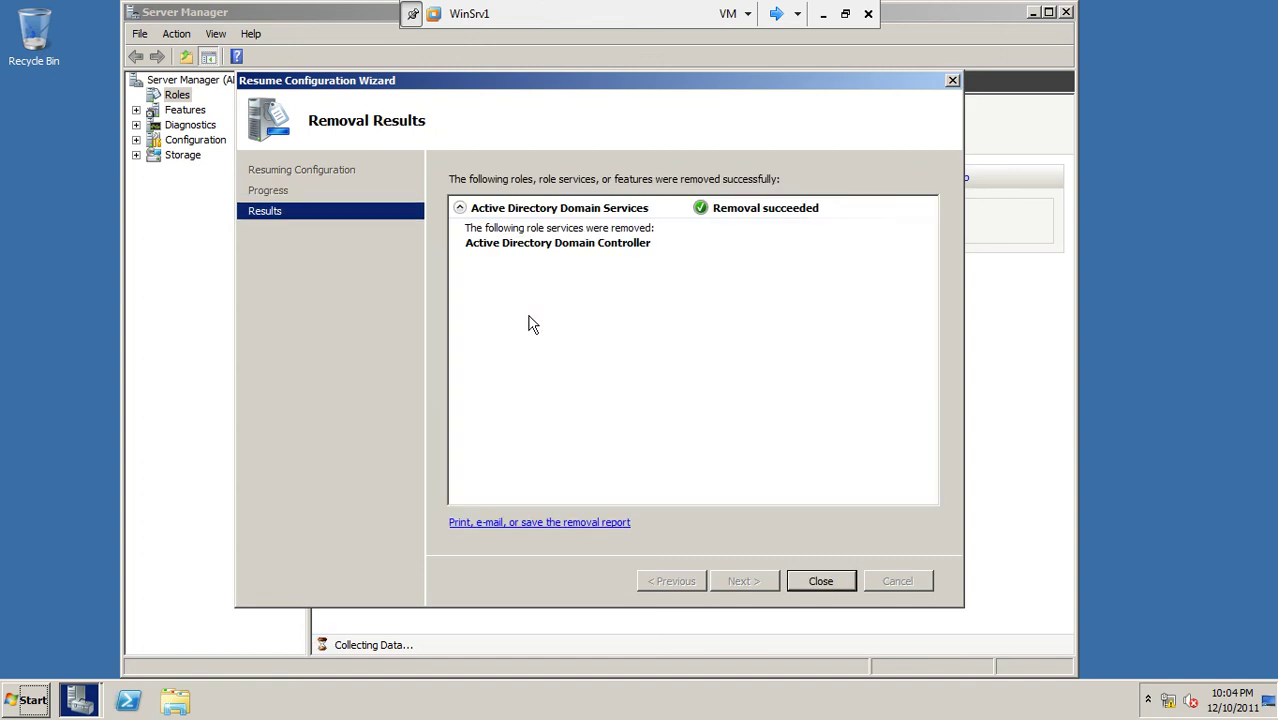
pyautogui.click(811, 588)
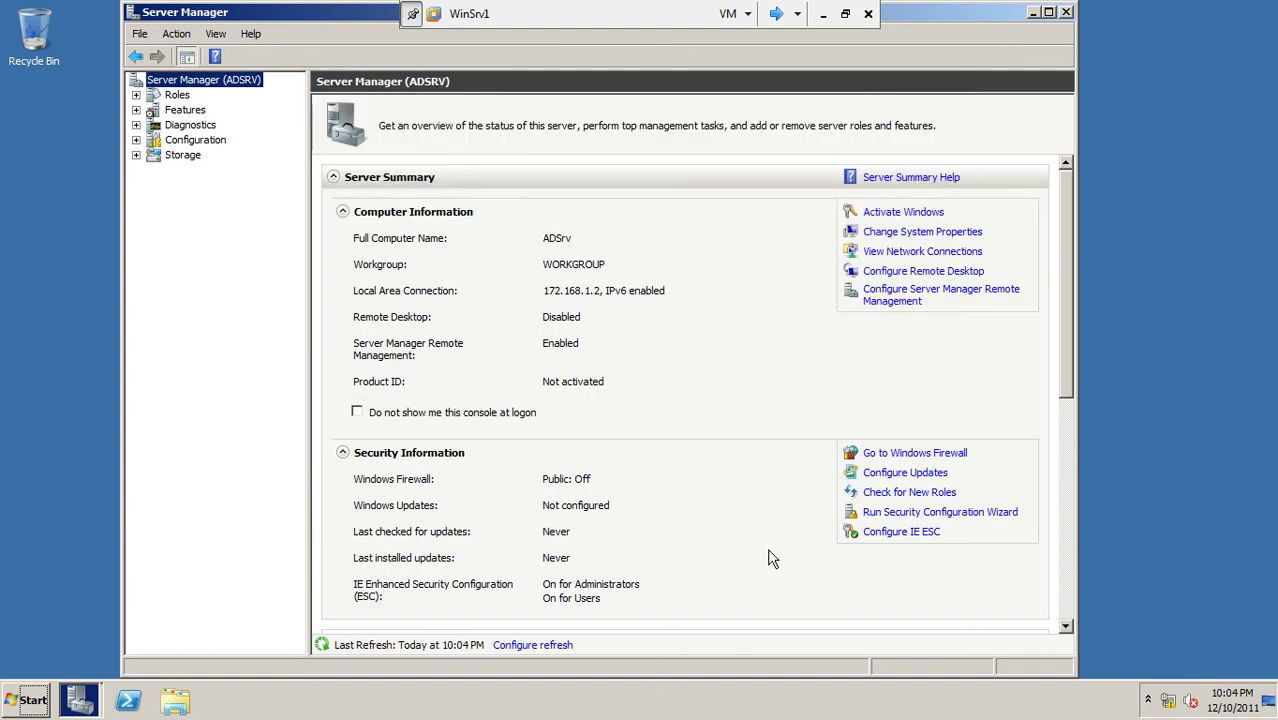
# - Try to add the complete Remote Server Administration Tools feature to the server again, and cancel the Add Features Wizard
pyautogui.click(199, 113)
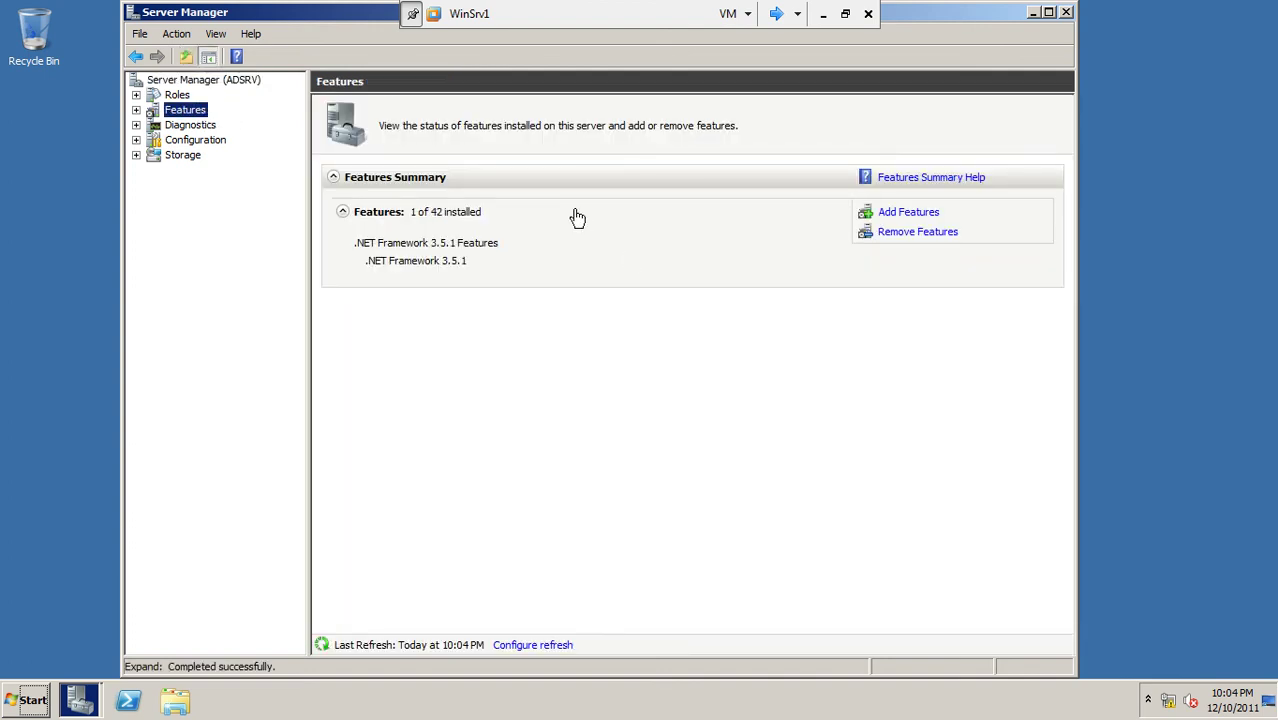
pyautogui.click(908, 213)
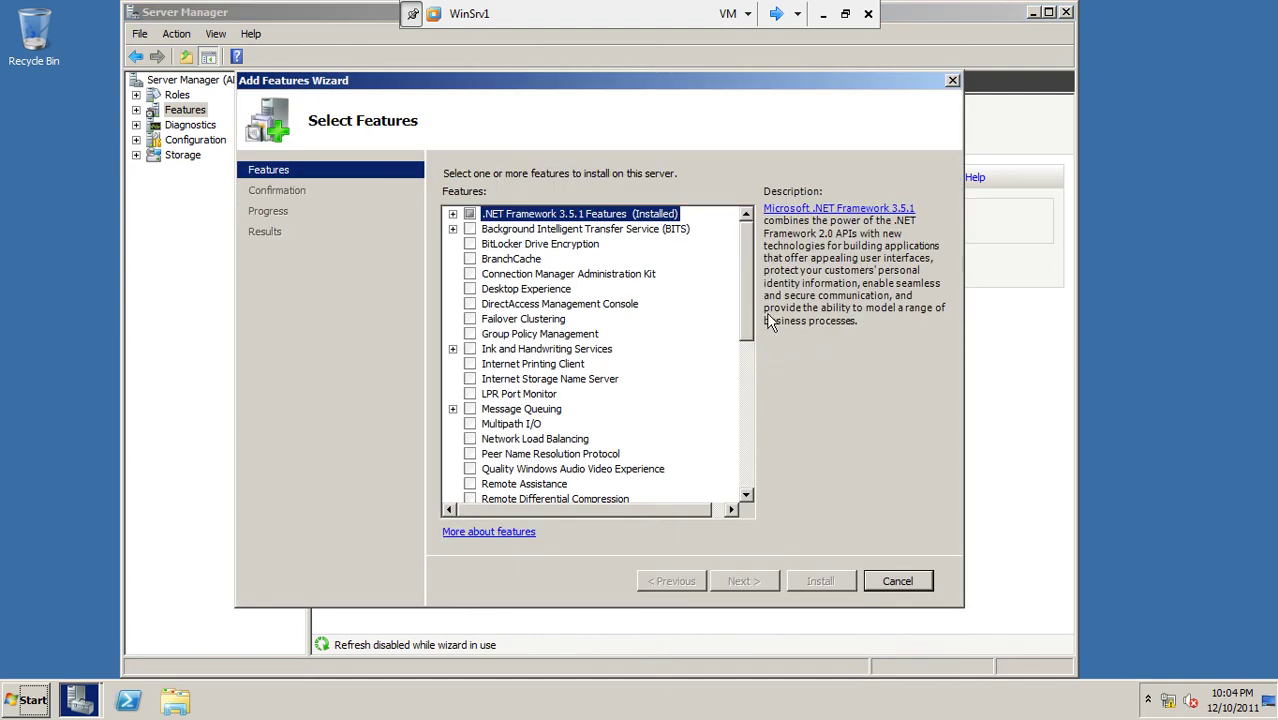
pyautogui.moveTo(745, 274); pyautogui.dragTo(753, 337)
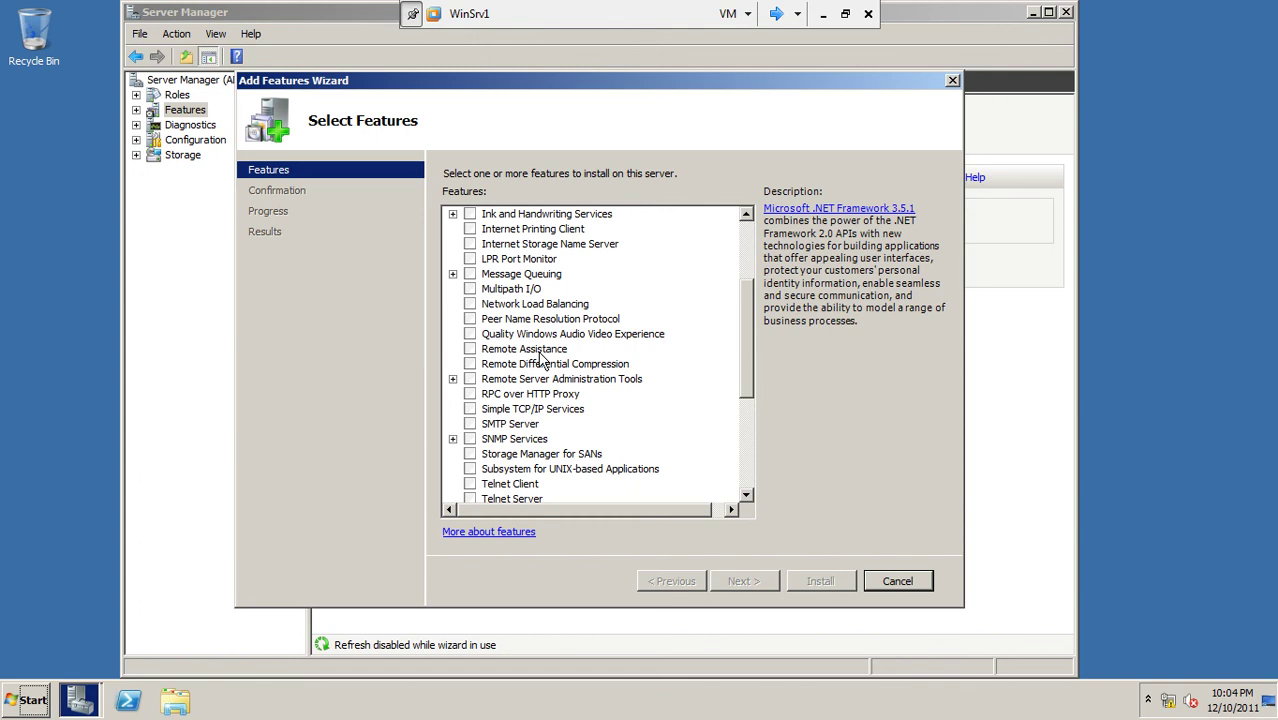
pyautogui.click(470, 379)
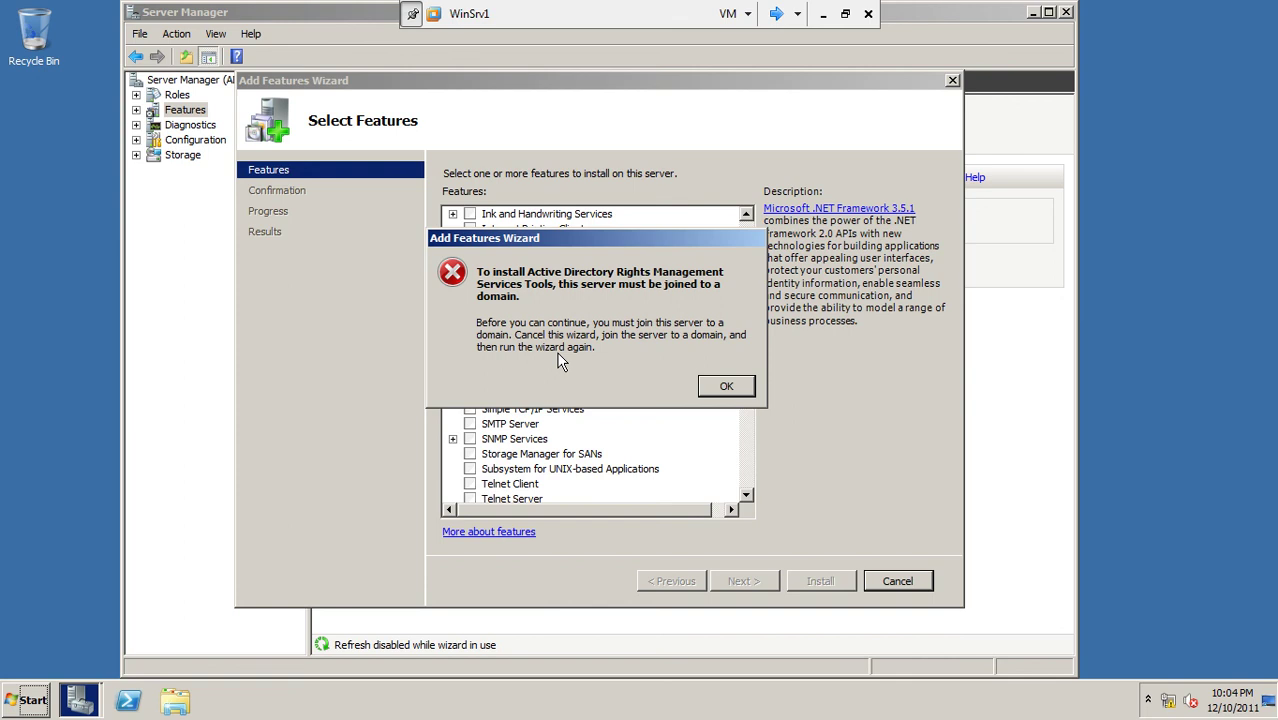
pyautogui.click(728, 387)
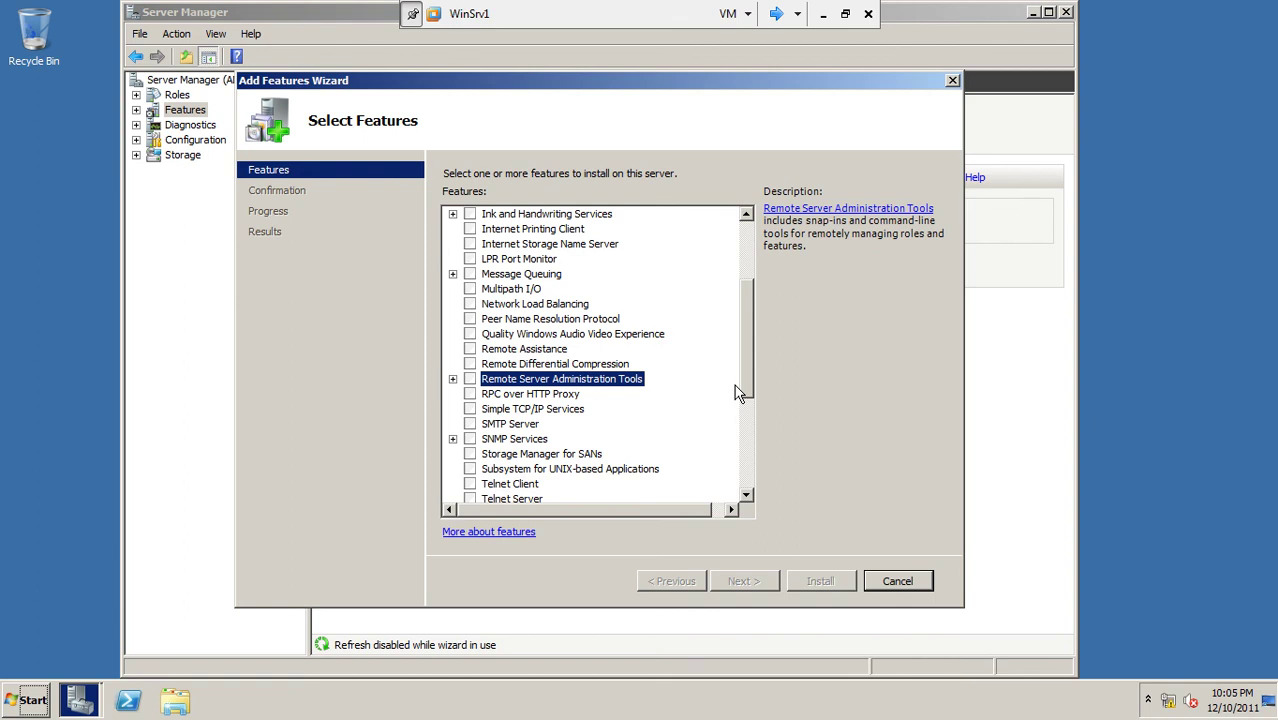
pyautogui.click(893, 588)
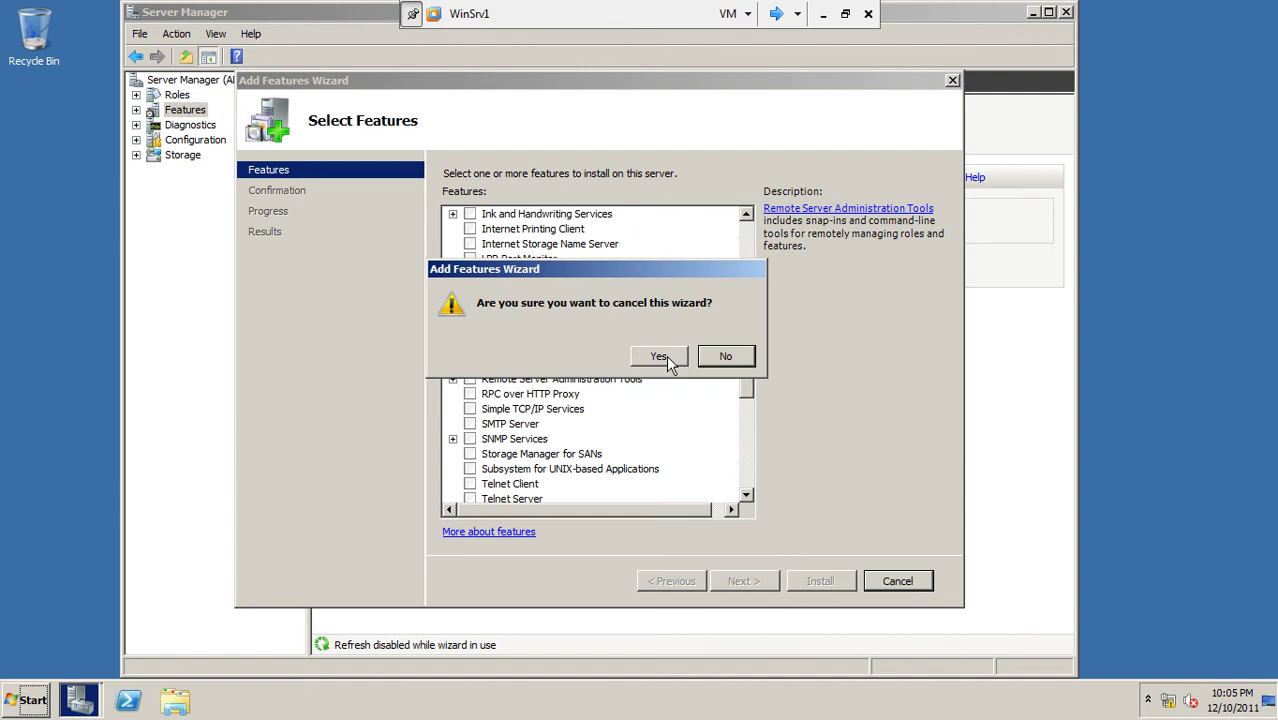
pyautogui.click(667, 358)
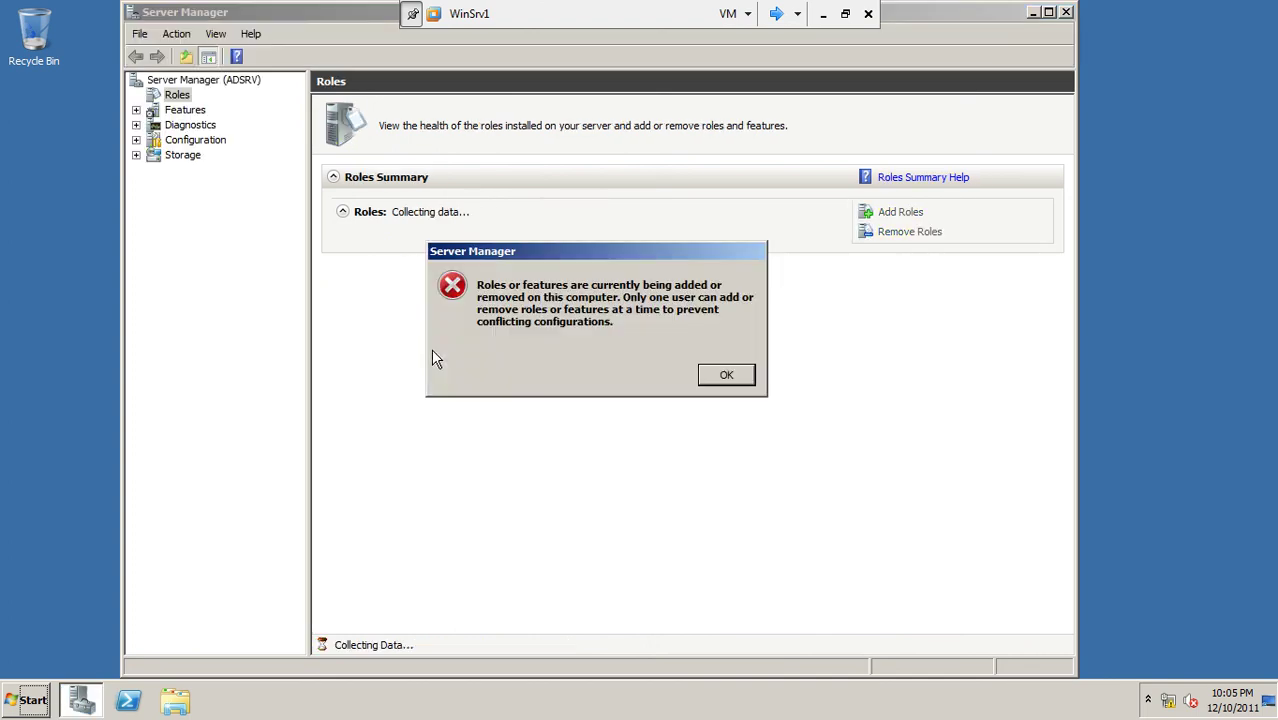
# - Dismiss the Server Manager error message and close the Server Manager window
pyautogui.click(727, 374)
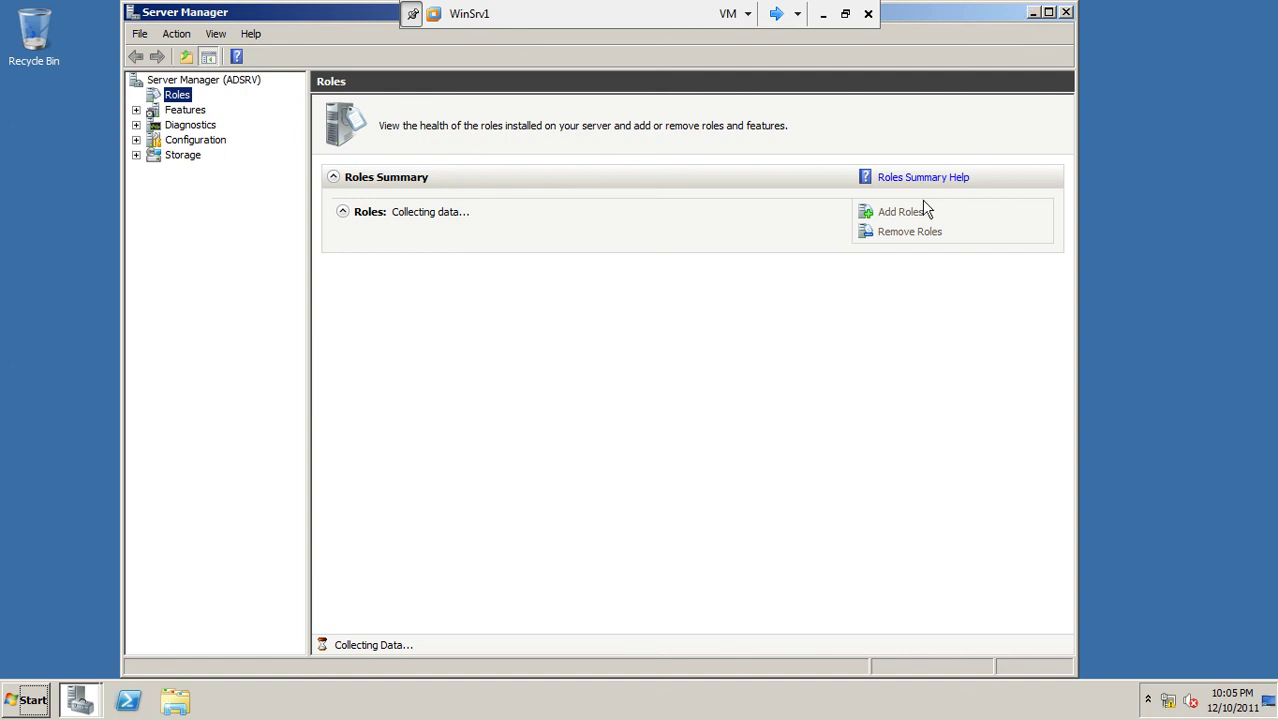
pyautogui.rightClick(1138, 176)
pyautogui.click(1159, 215)
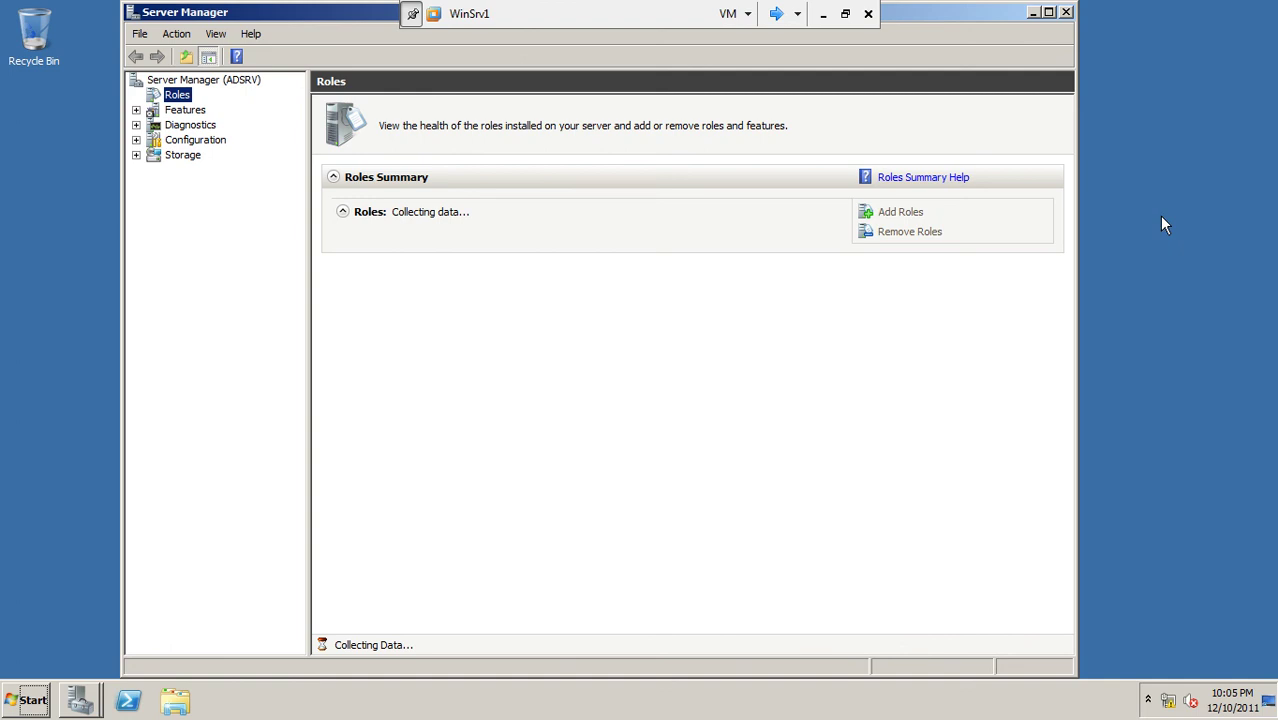
pyautogui.rightClick(1132, 190)
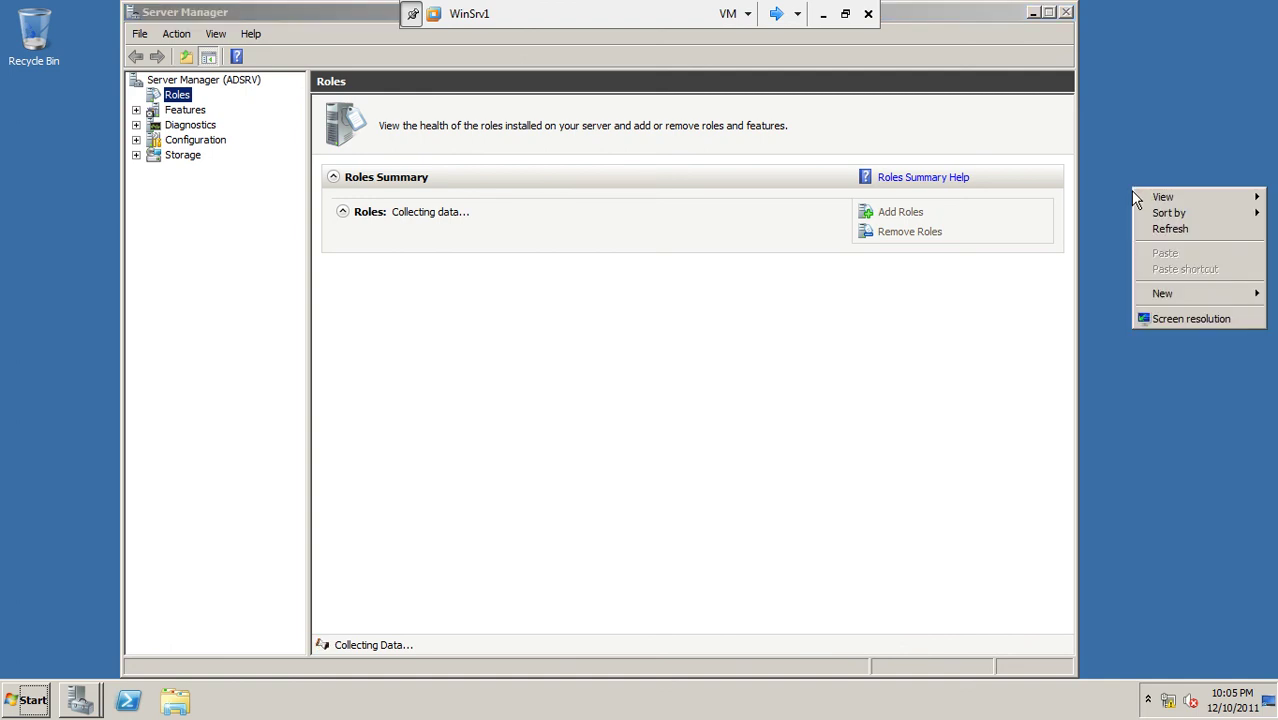
pyautogui.click(1158, 227)
pyautogui.click(1035, 14)
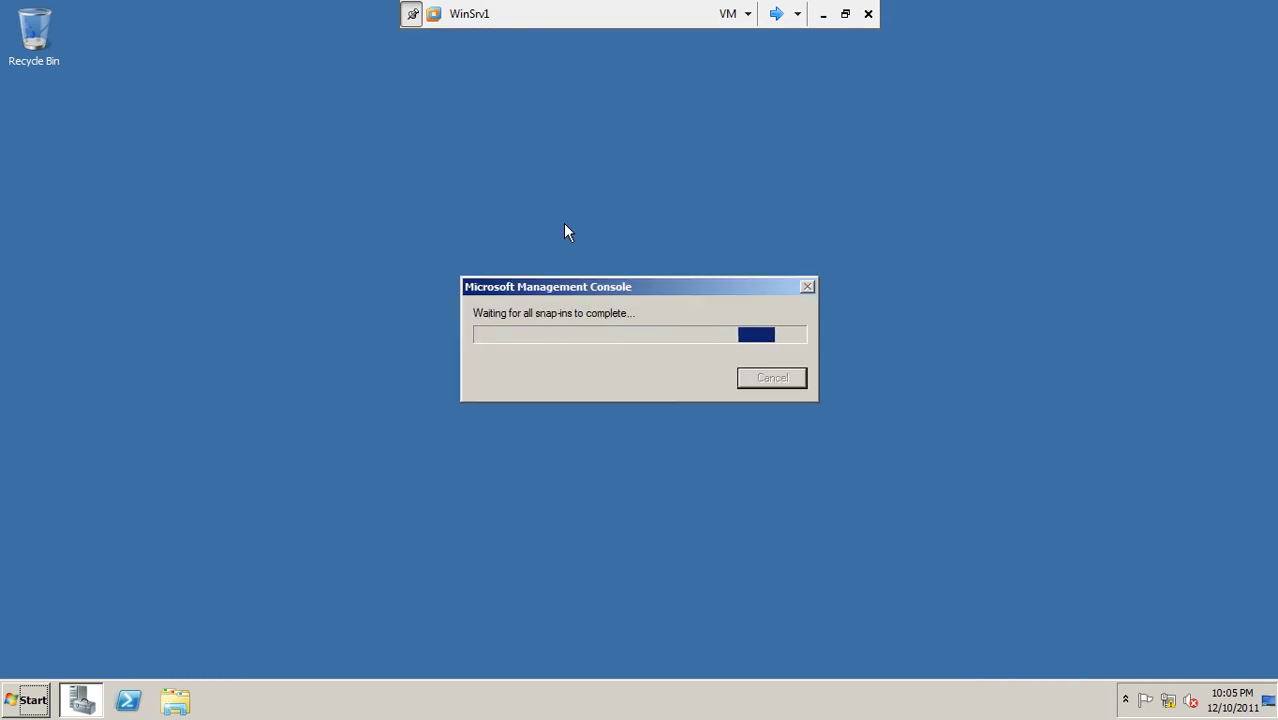
pyautogui.rightClick(343, 227)
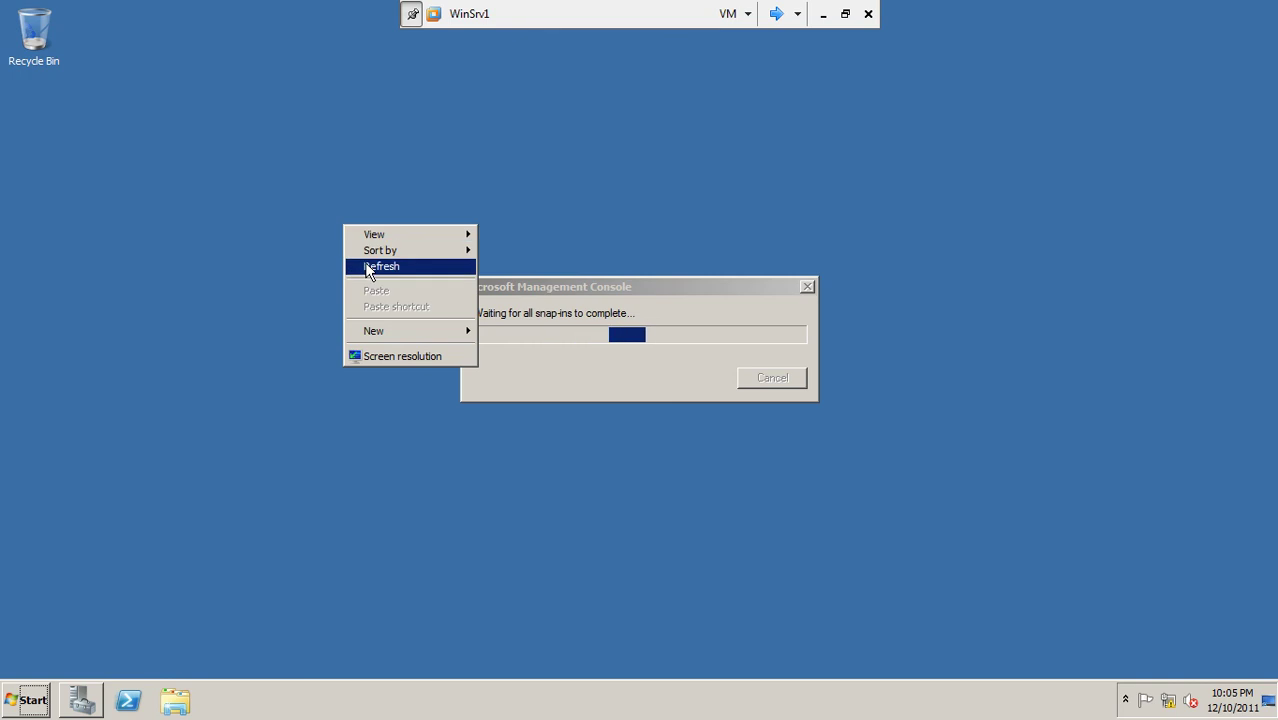
pyautogui.click(366, 266)
pyautogui.click(603, 288)
pyautogui.moveTo(603, 288); pyautogui.dragTo(587, 249)
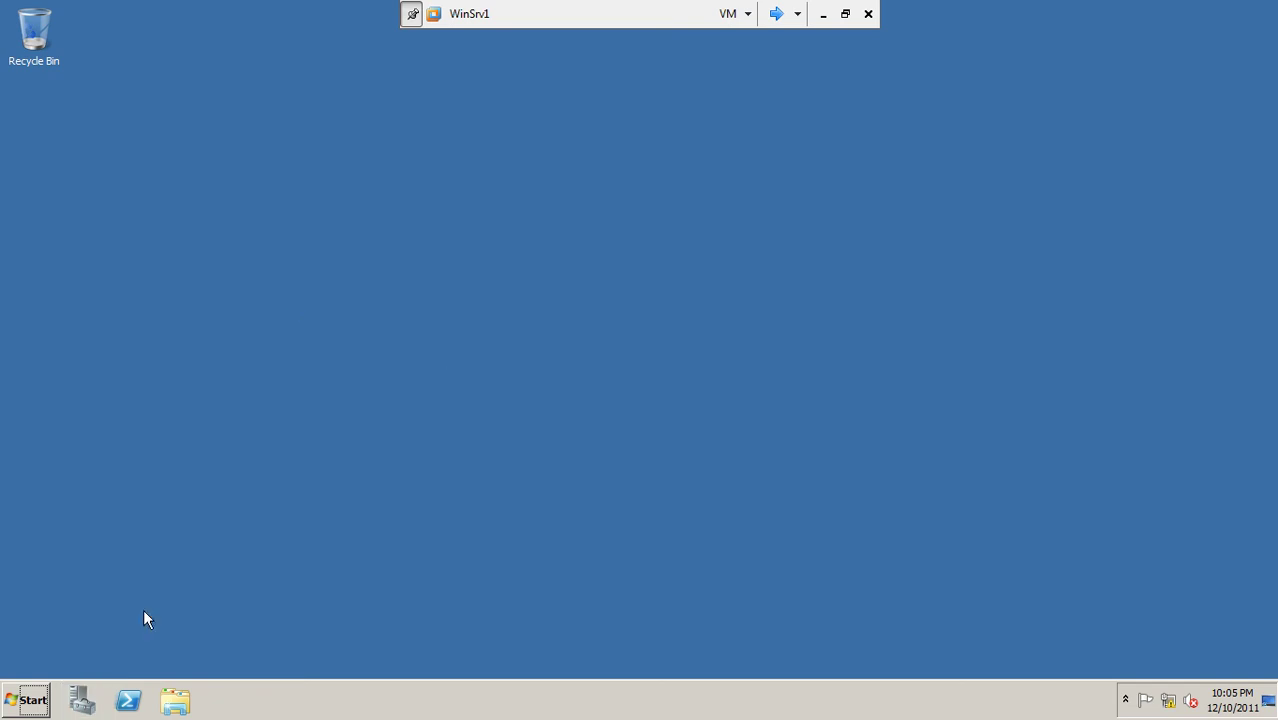
pyautogui.click(86, 693)
pyautogui.click(38, 706)
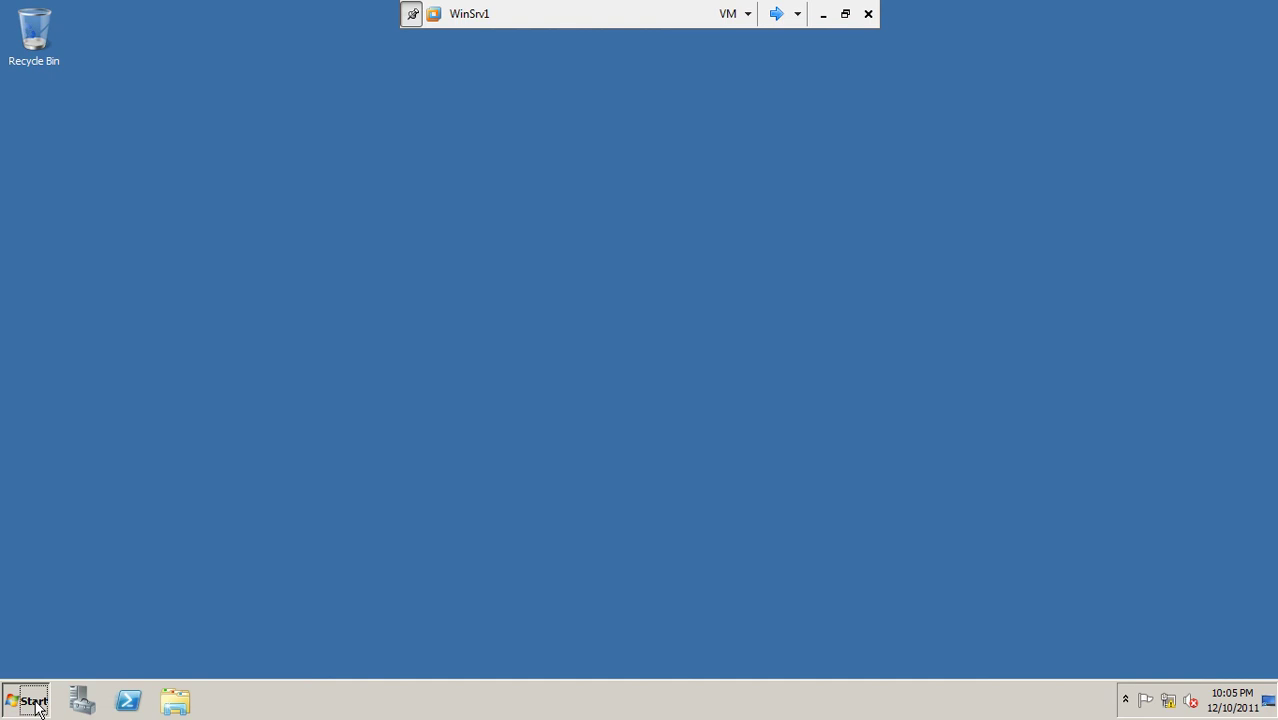
pyautogui.rightClick(349, 377)
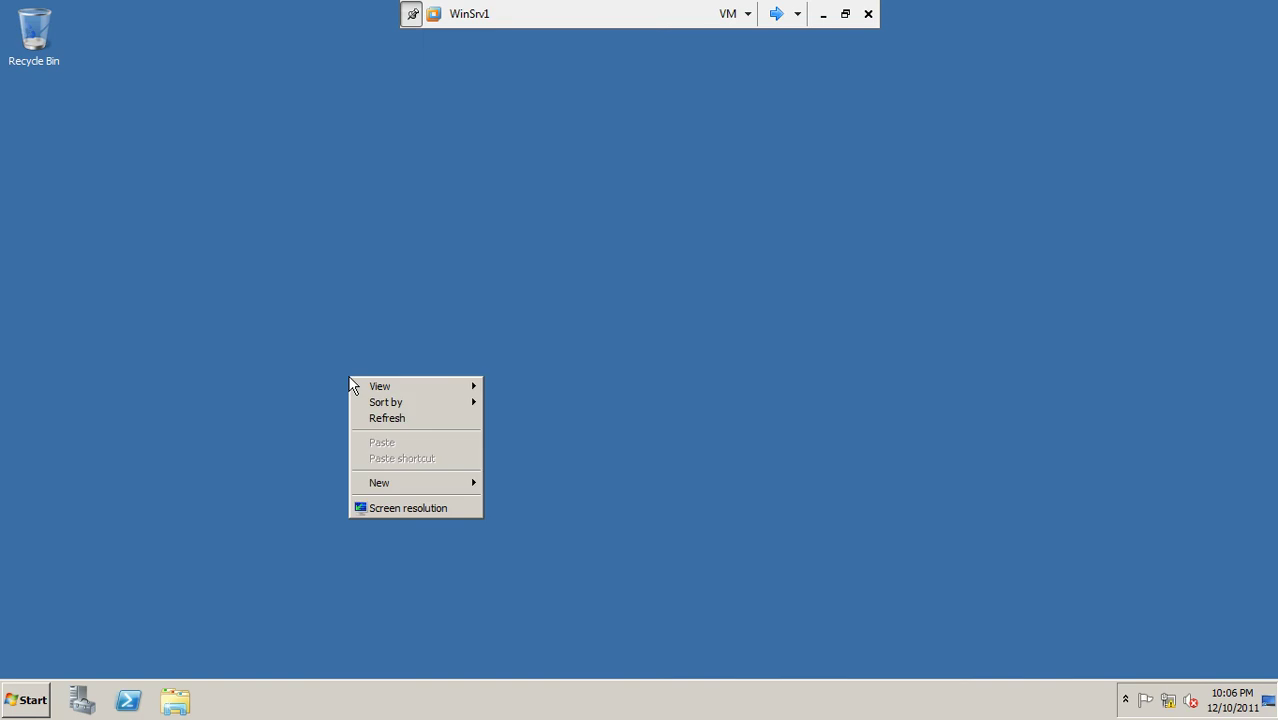
pyautogui.click(379, 415)
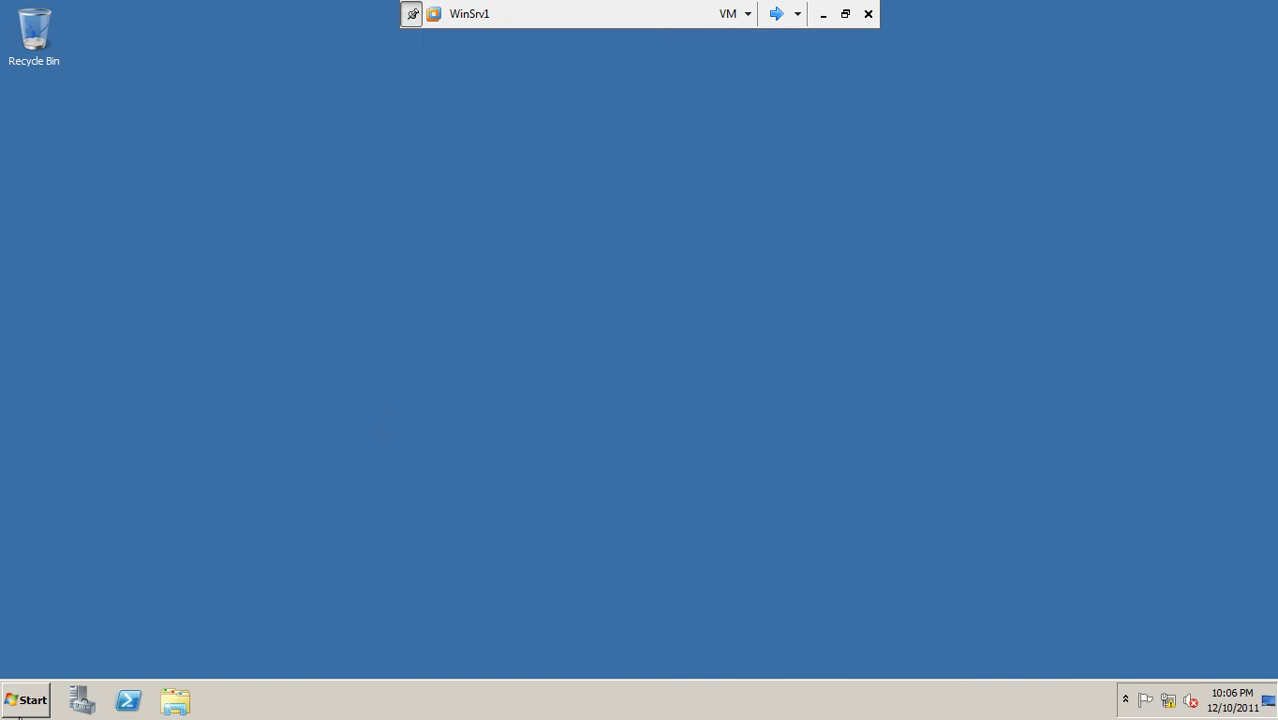
pyautogui.click(24, 700)
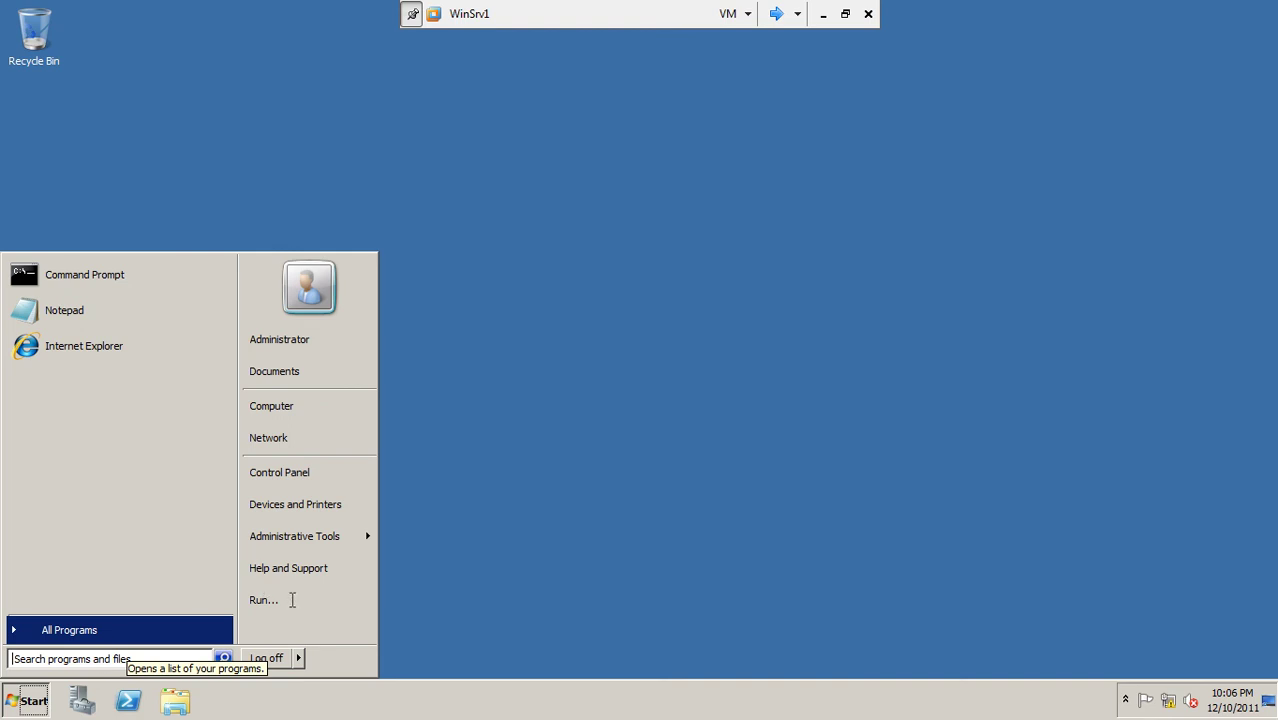
pyautogui.rightClick(647, 238)
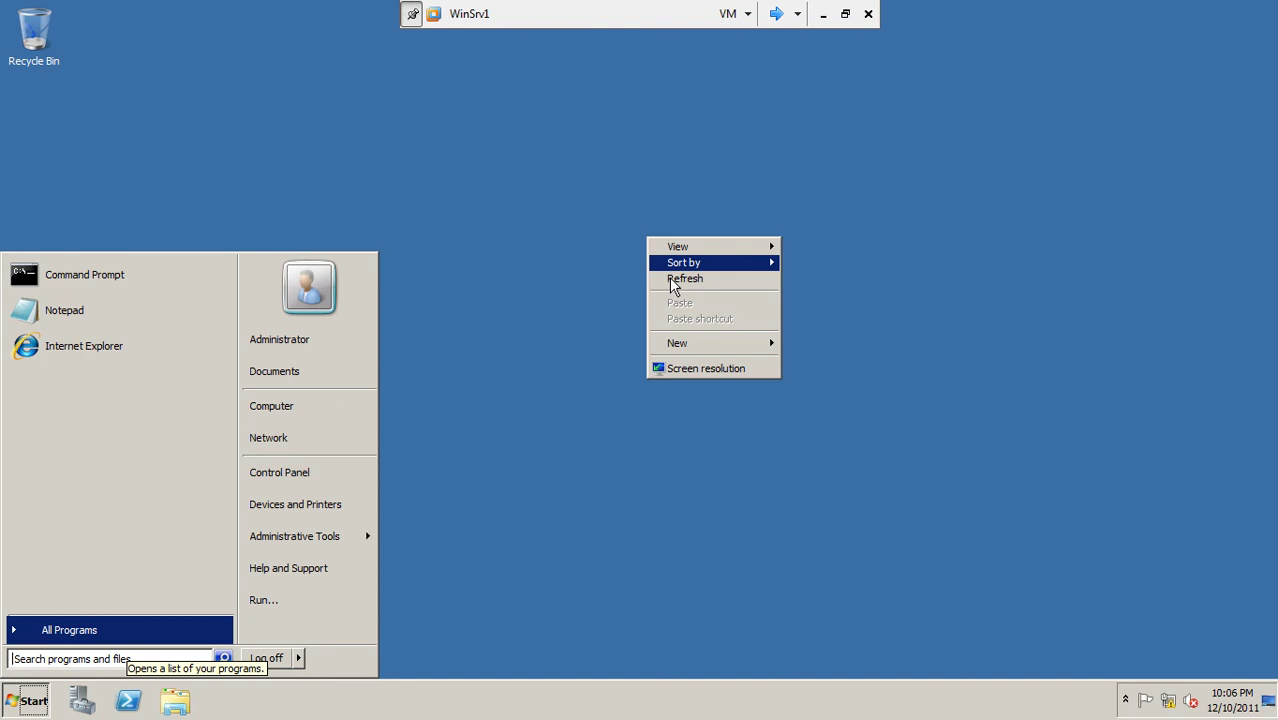
pyautogui.click(669, 277)
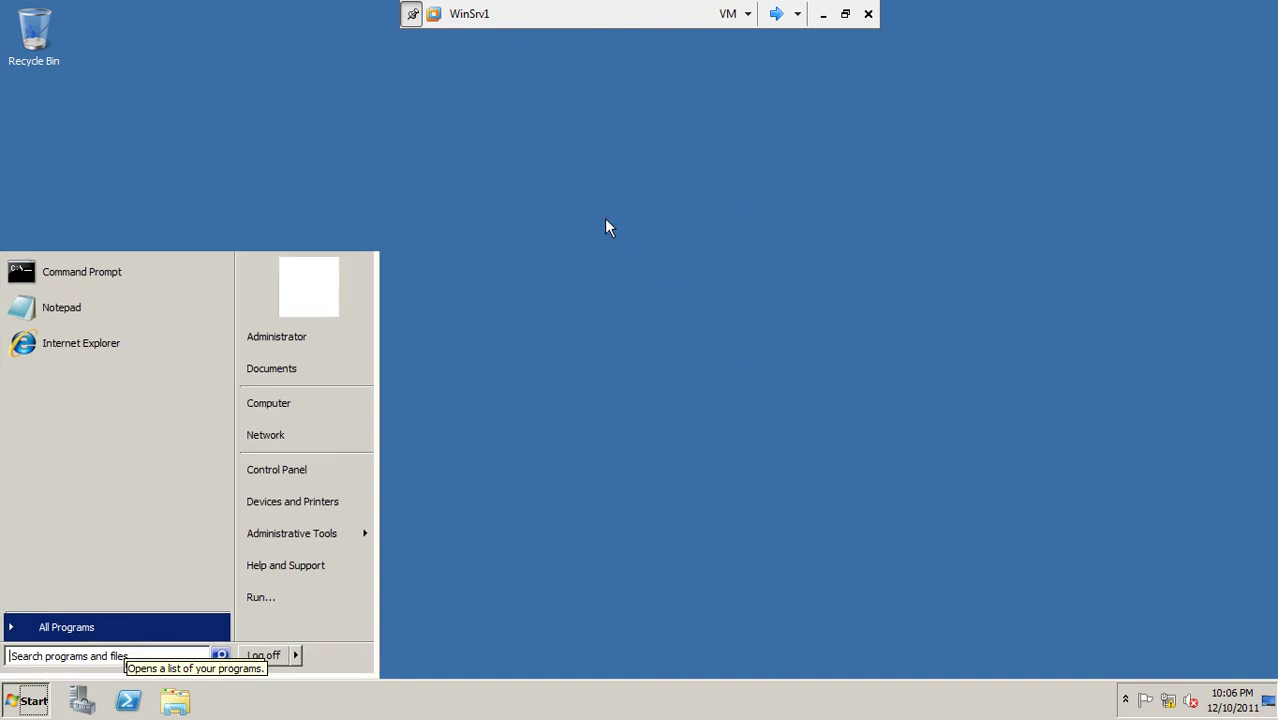
pyautogui.rightClick(604, 218)
pyautogui.click(630, 262)
pyautogui.rightClick(621, 245)
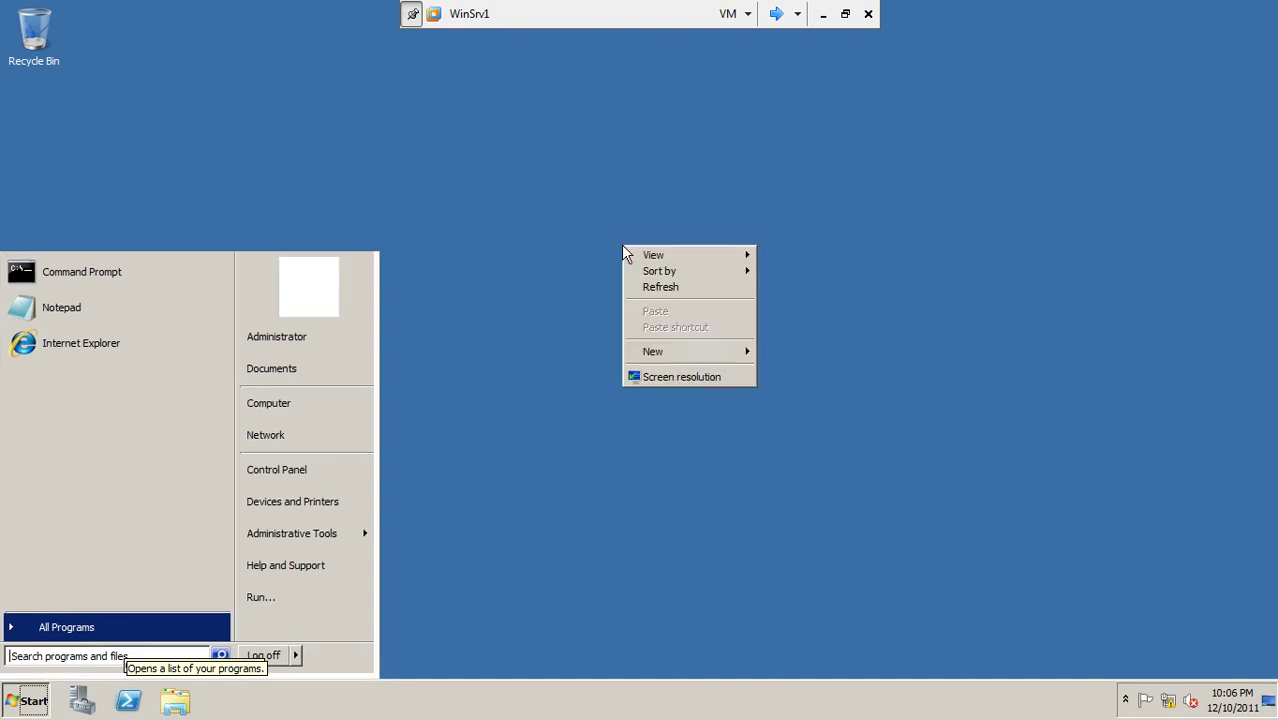
pyautogui.click(655, 289)
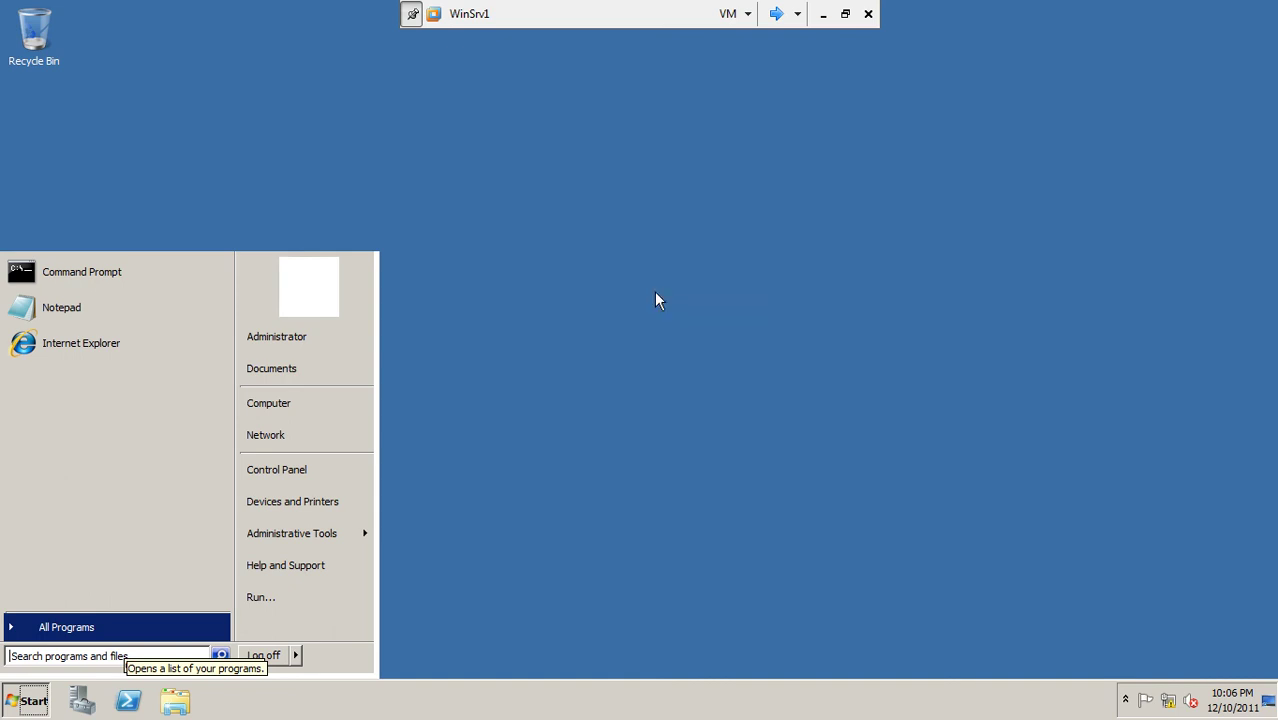
# - Leave full-screen mode of the WinSrv1 virtual machine to return to the VMware Workstation window
pyautogui.click(845, 14)
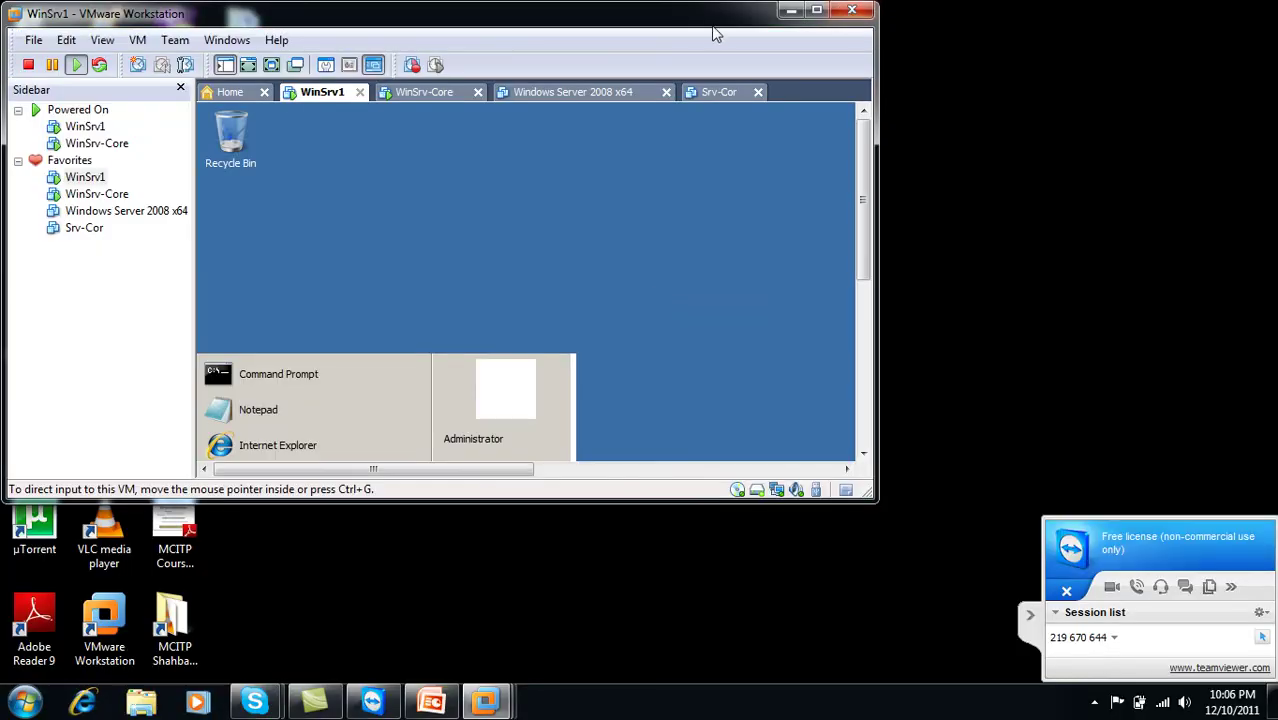
# - Maximize the VMware Workstation window and shut down the WinSrv-Core virtual machine with the shutdown /s command
pyautogui.doubleClick(713, 24)
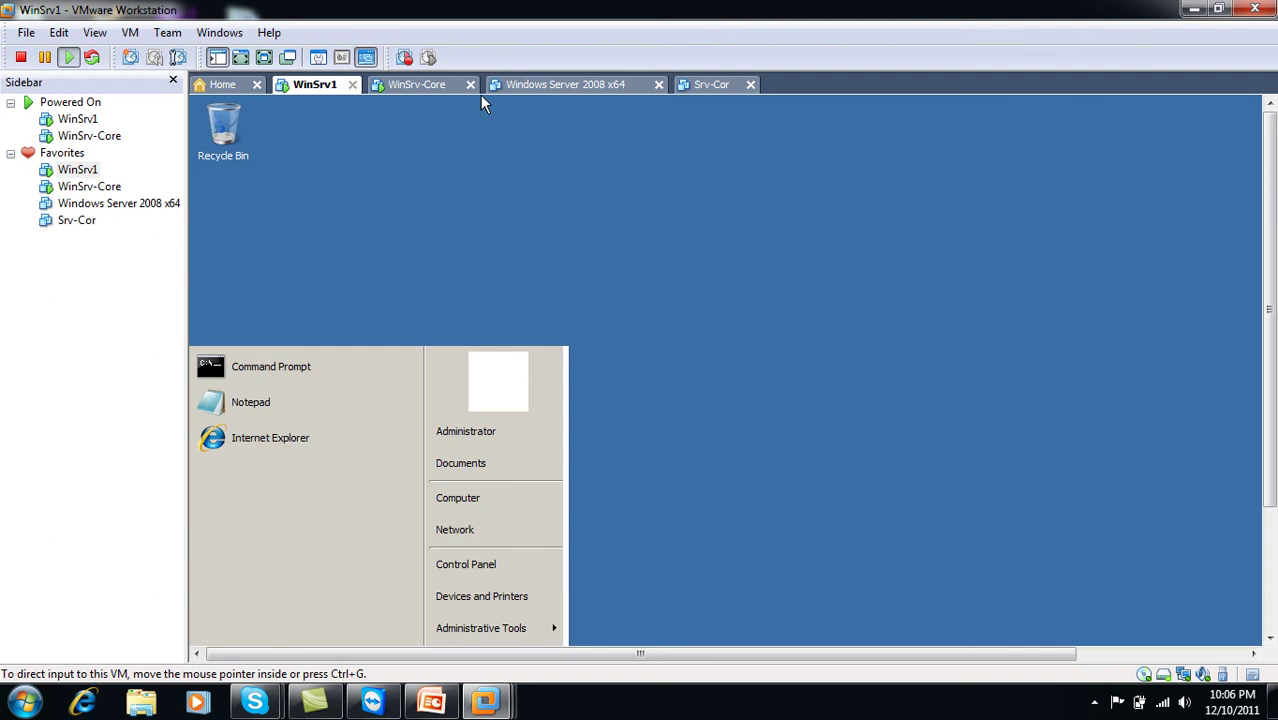
pyautogui.click(443, 90)
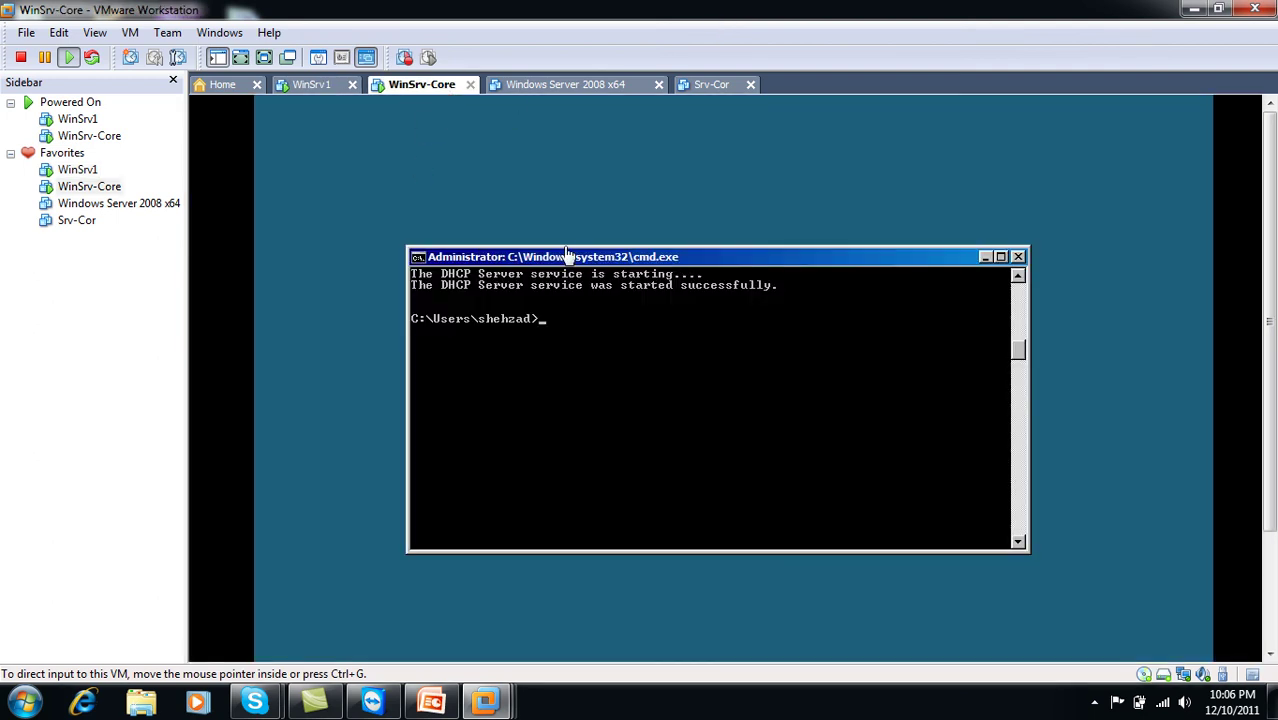
pyautogui.write('shu')
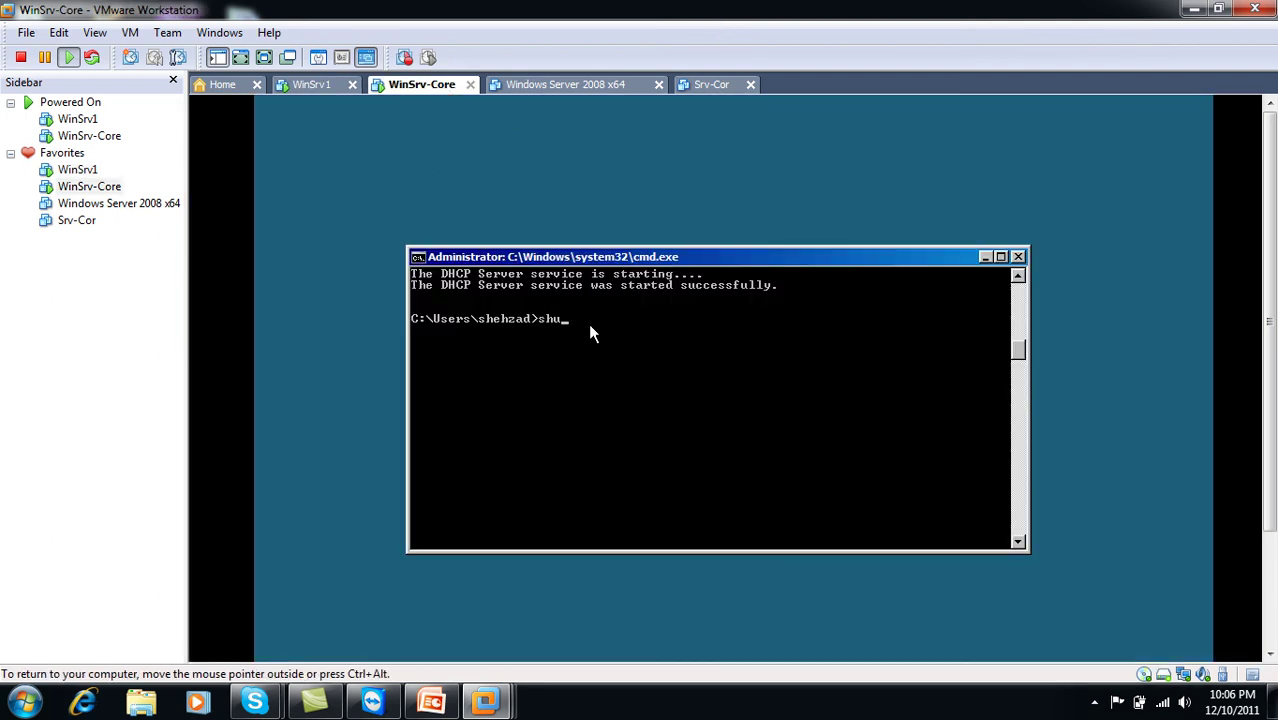
pyautogui.write('tdown /s')
pyautogui.press('Return')
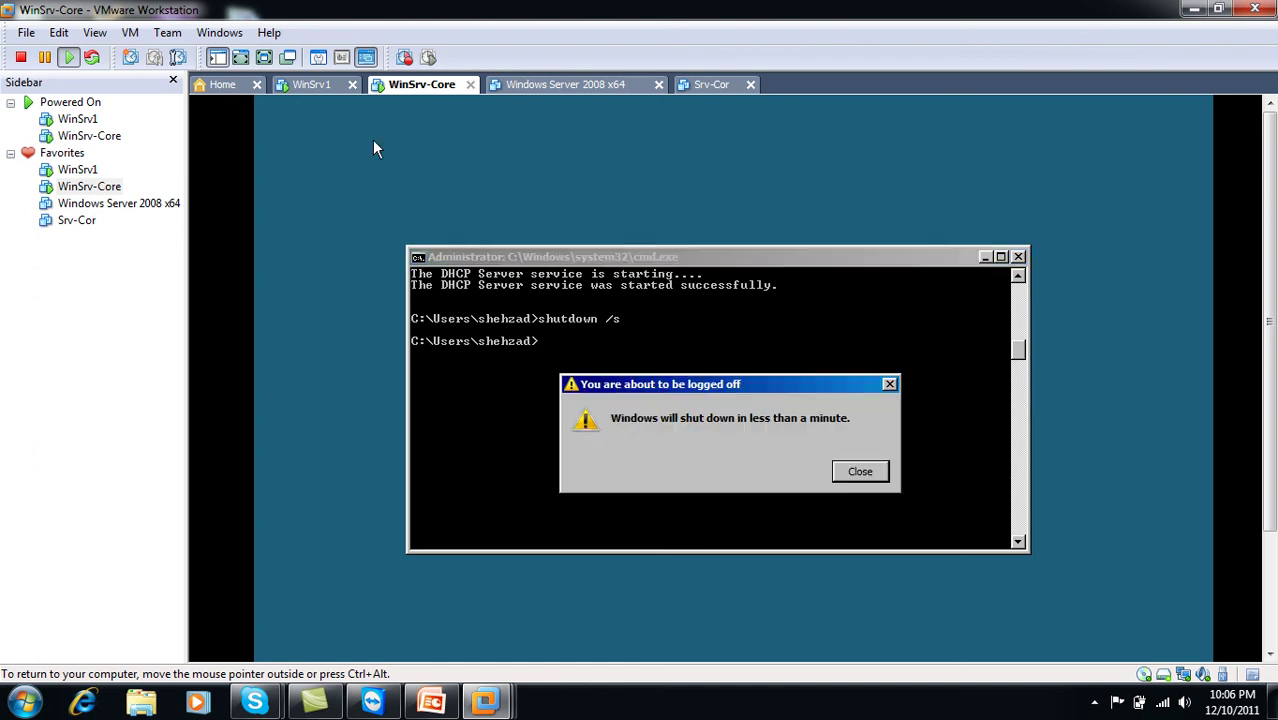
# - Check whether the WinSrv-Core virtual machine has shut down, and show WinSrv1 in full screen
pyautogui.click(328, 88)
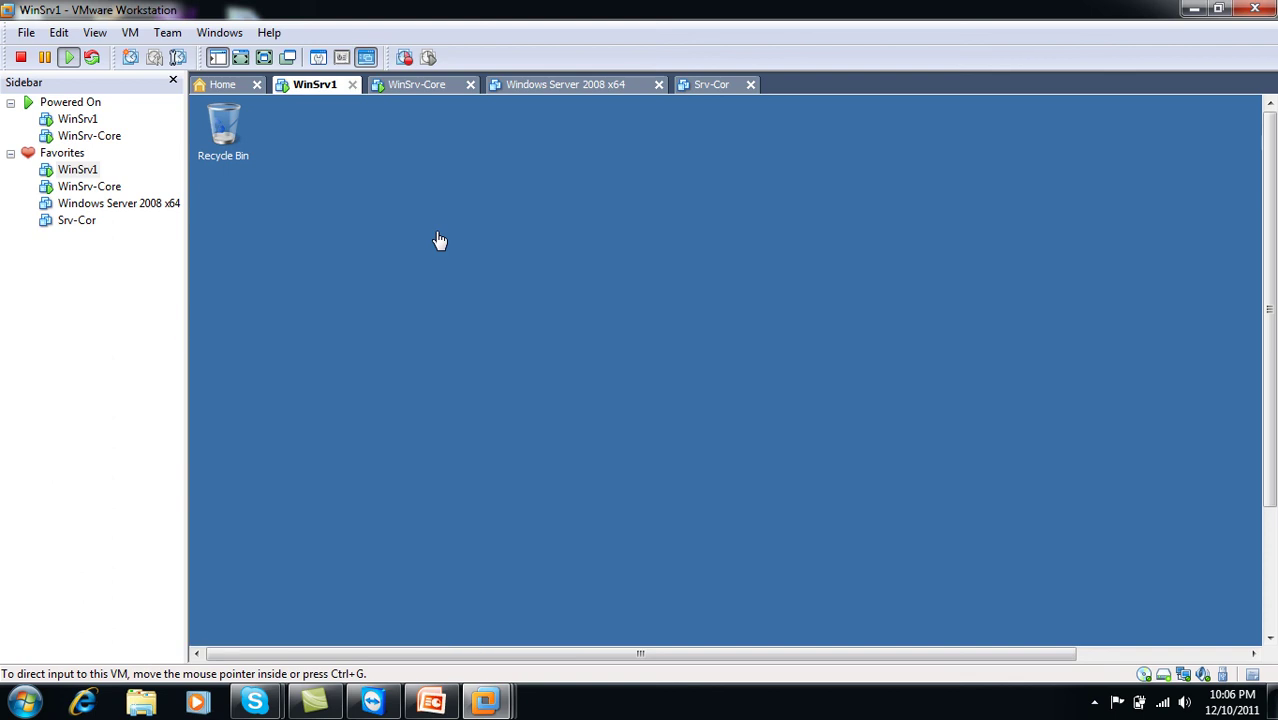
pyautogui.click(424, 90)
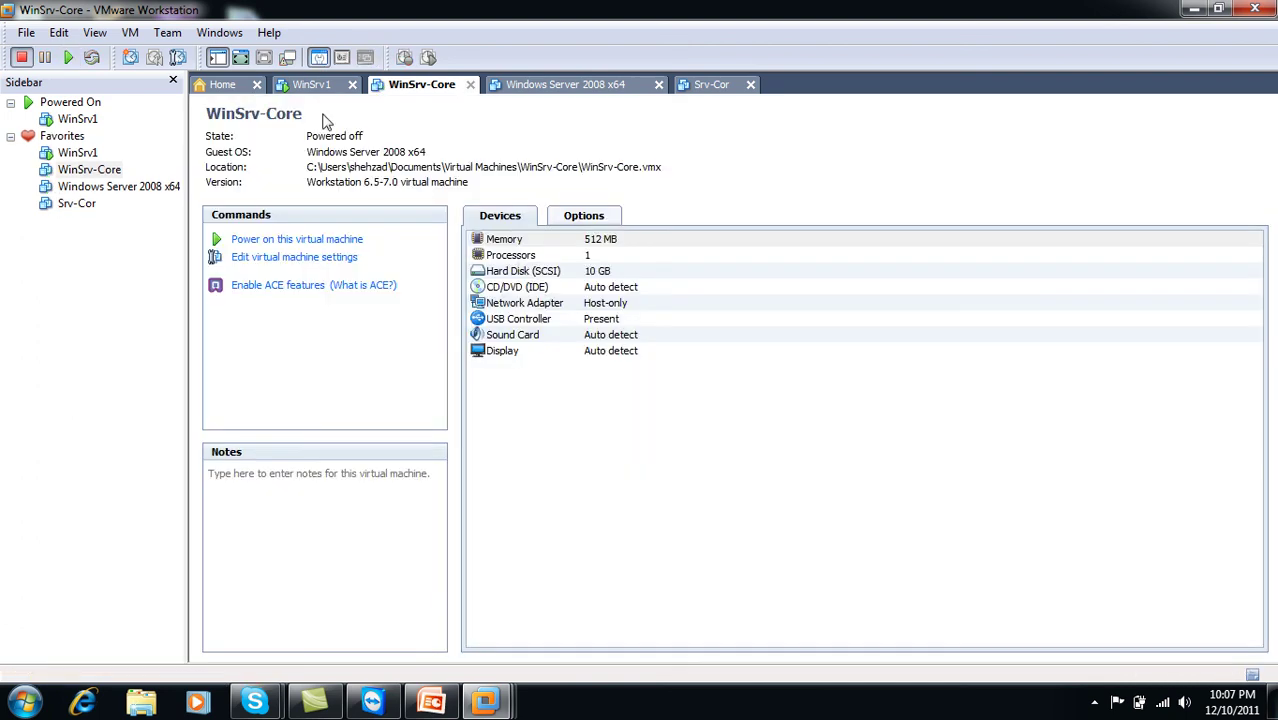
pyautogui.click(292, 87)
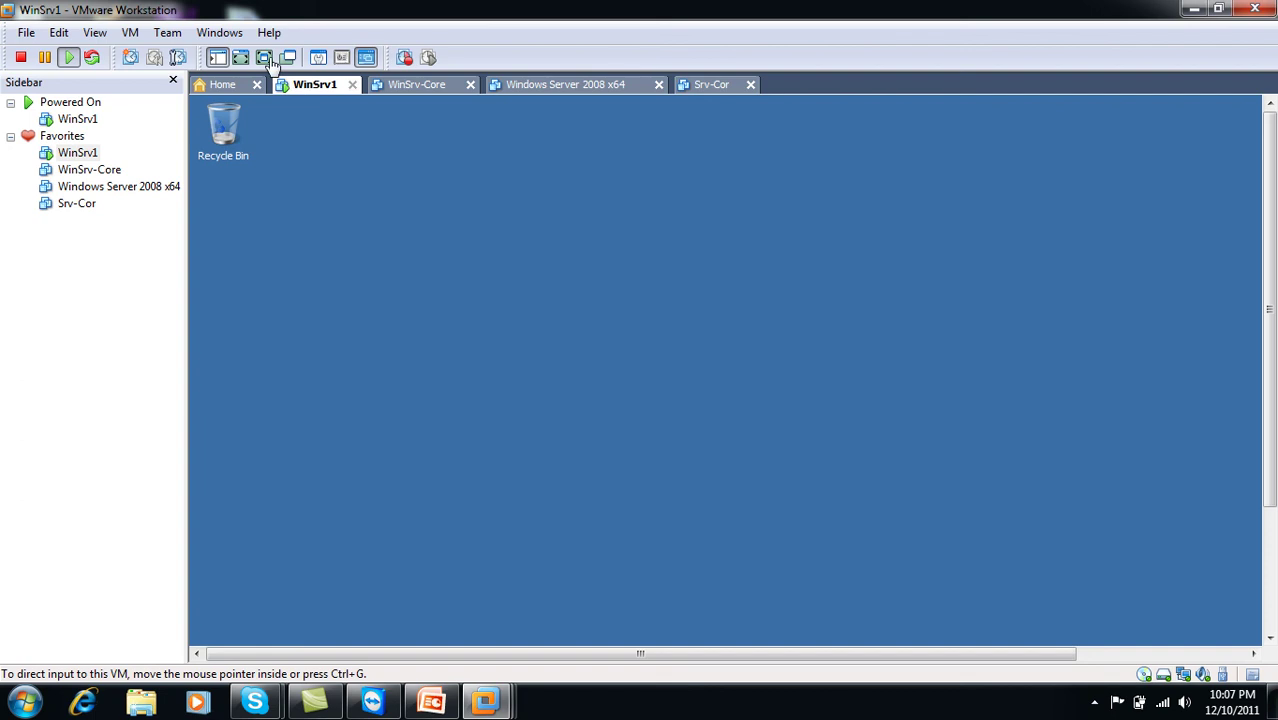
pyautogui.click(264, 58)
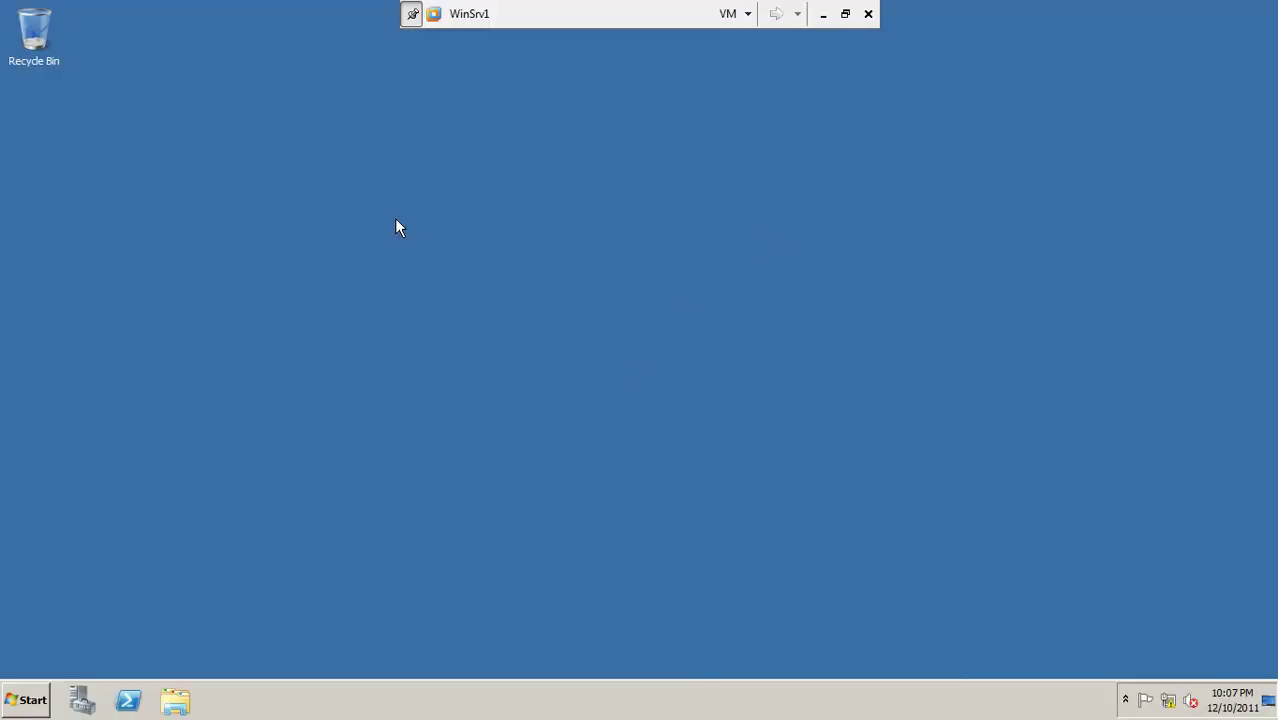
# - Refresh the WinSrv1 desktop and run mmc to open an empty management console, moving its window toward the middle of the desktop
pyautogui.rightClick(396, 220)
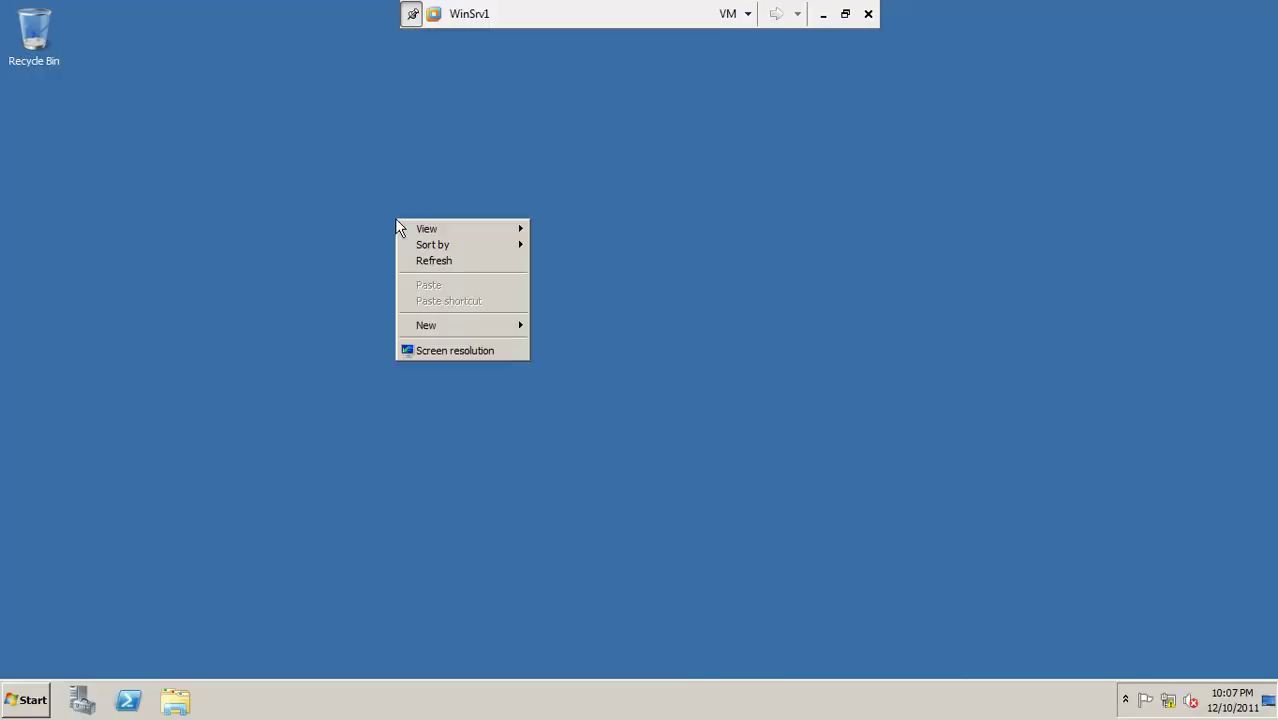
pyautogui.click(418, 263)
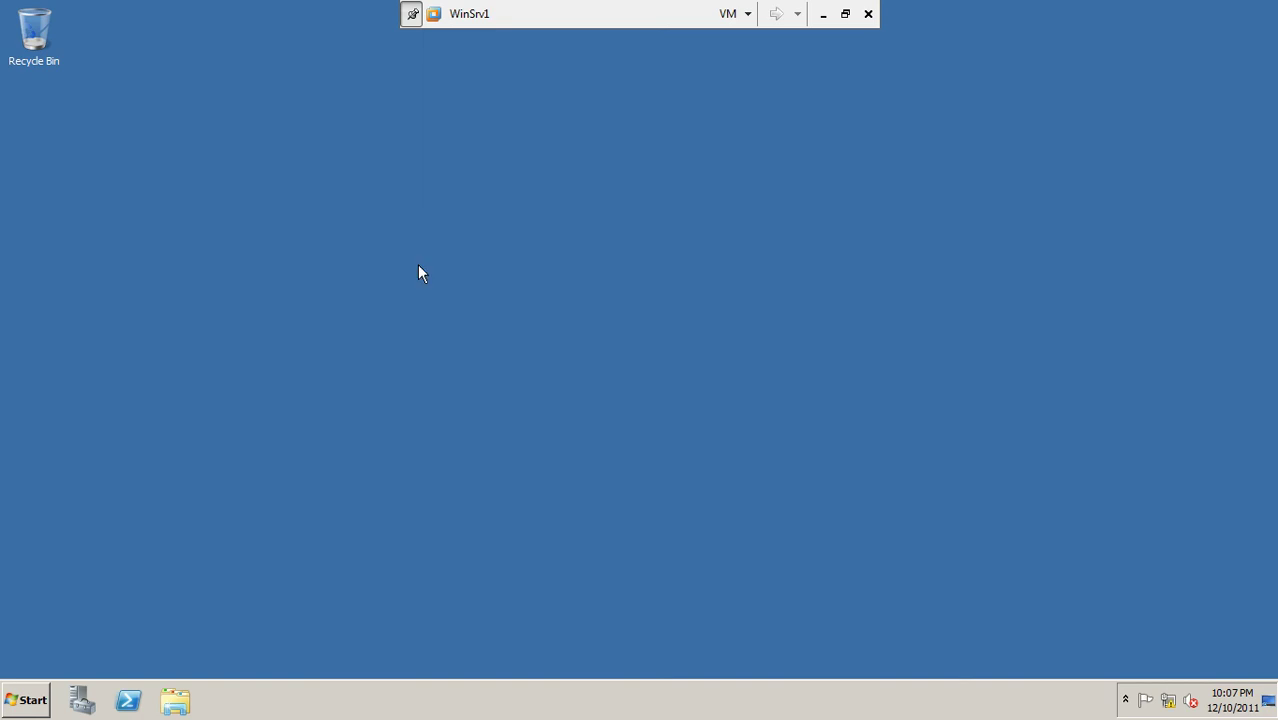
pyautogui.click(47, 700)
pyautogui.click(266, 601)
pyautogui.write('mmc')
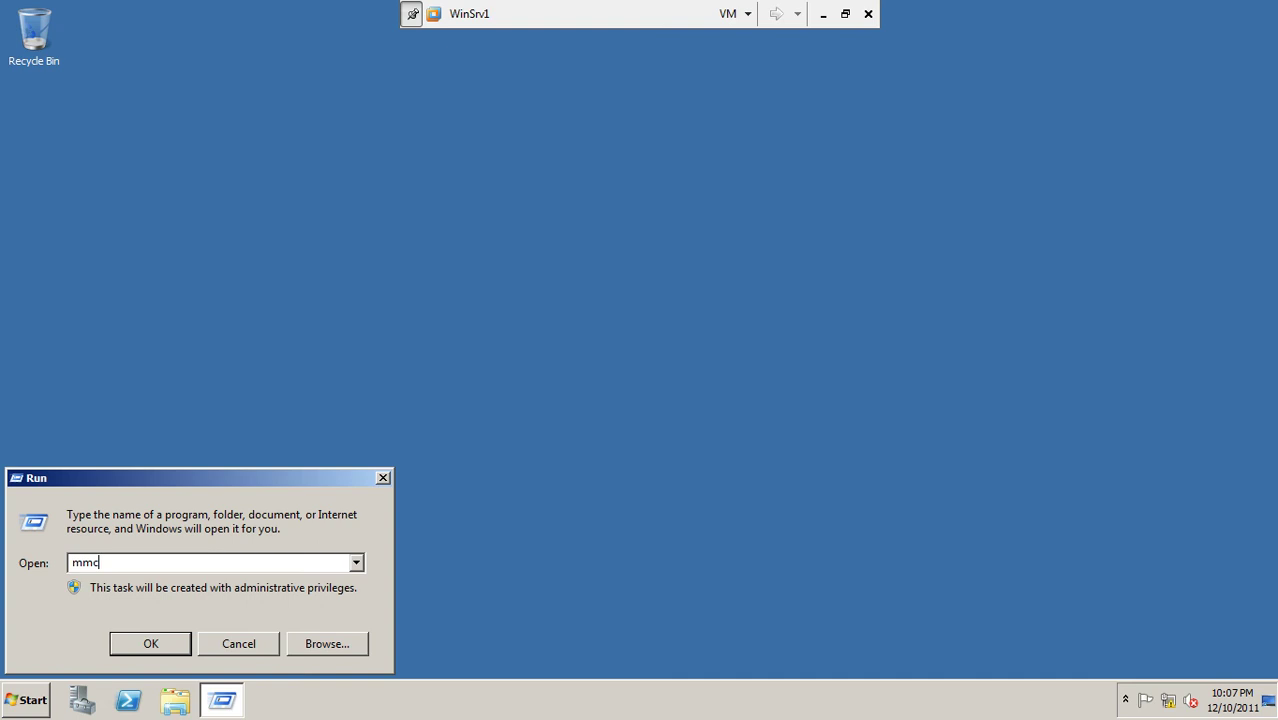
pyautogui.press('Return')
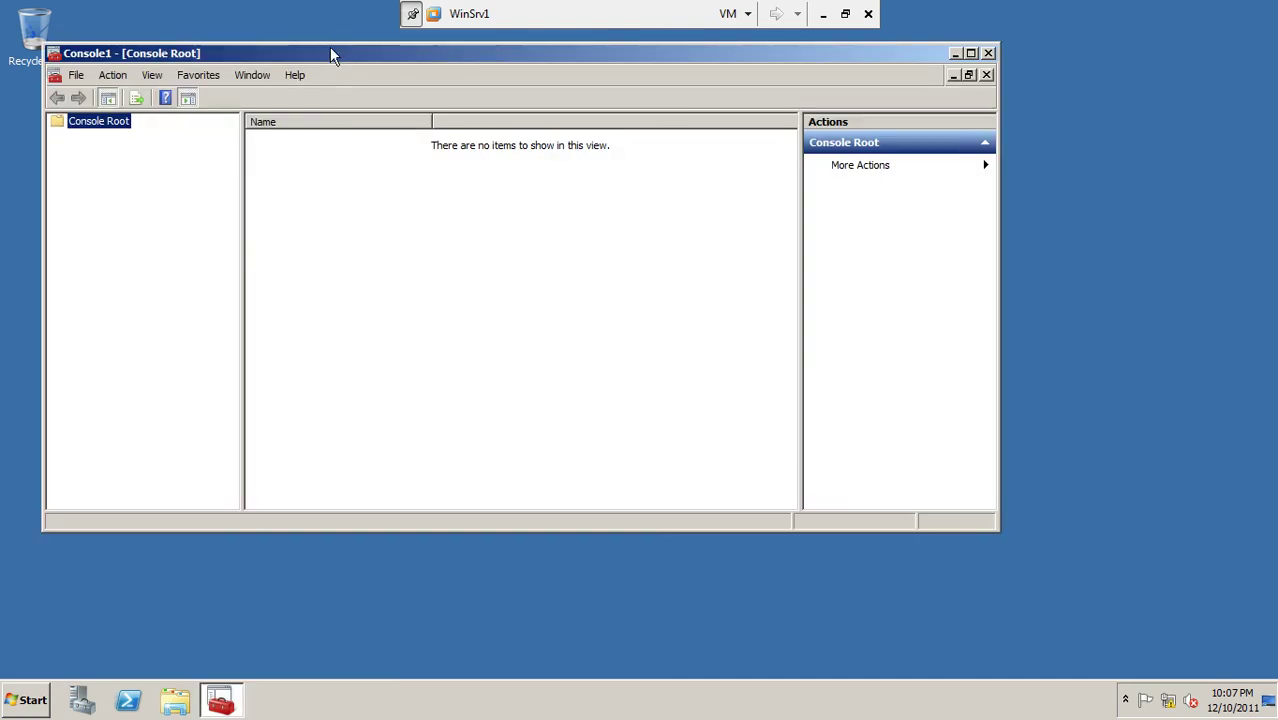
pyautogui.moveTo(329, 48); pyautogui.dragTo(446, 112)
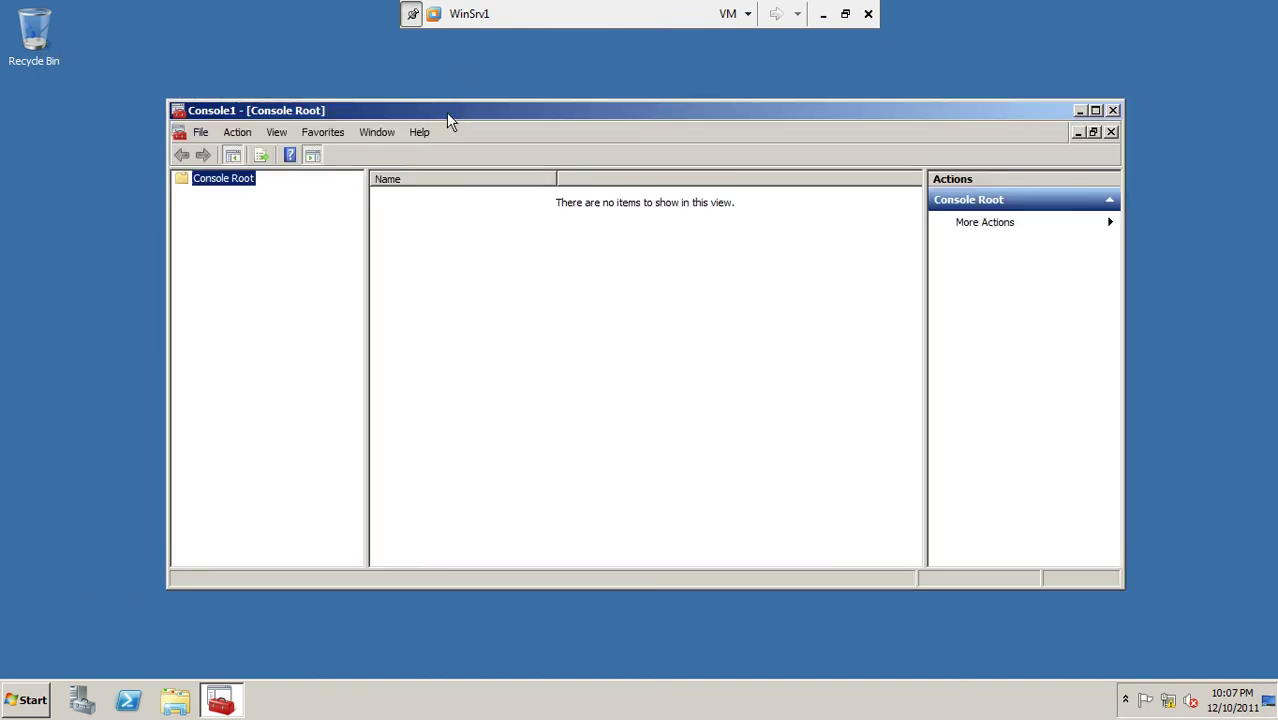
# - Open the console's Add or Remove Snap-ins dialog and look through the list of available snap-ins
pyautogui.click(237, 137)
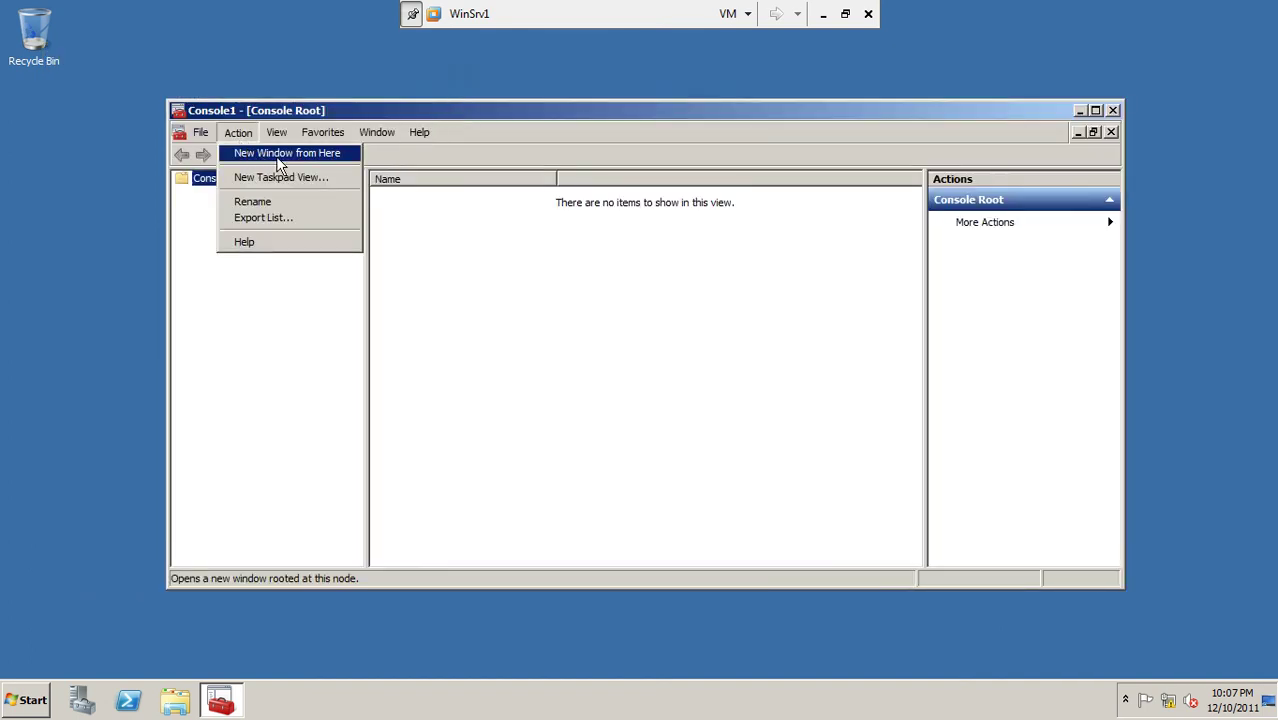
pyautogui.moveTo(207, 132)
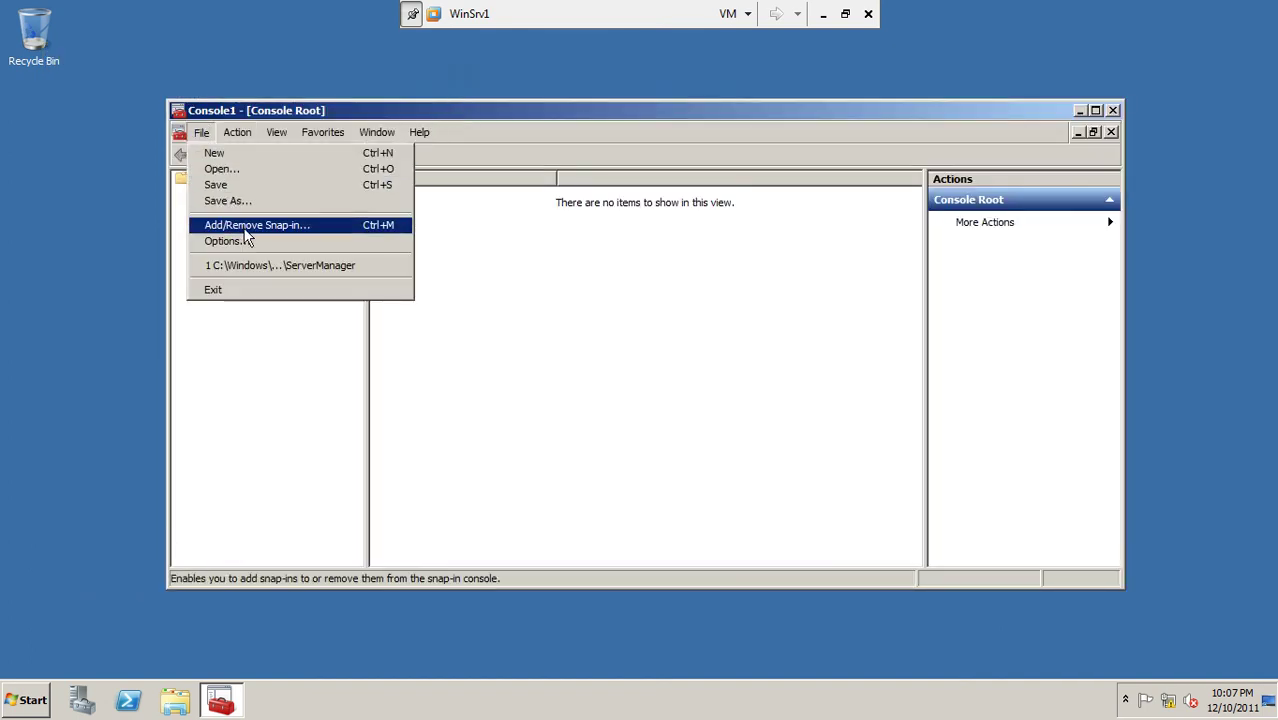
pyautogui.click(249, 232)
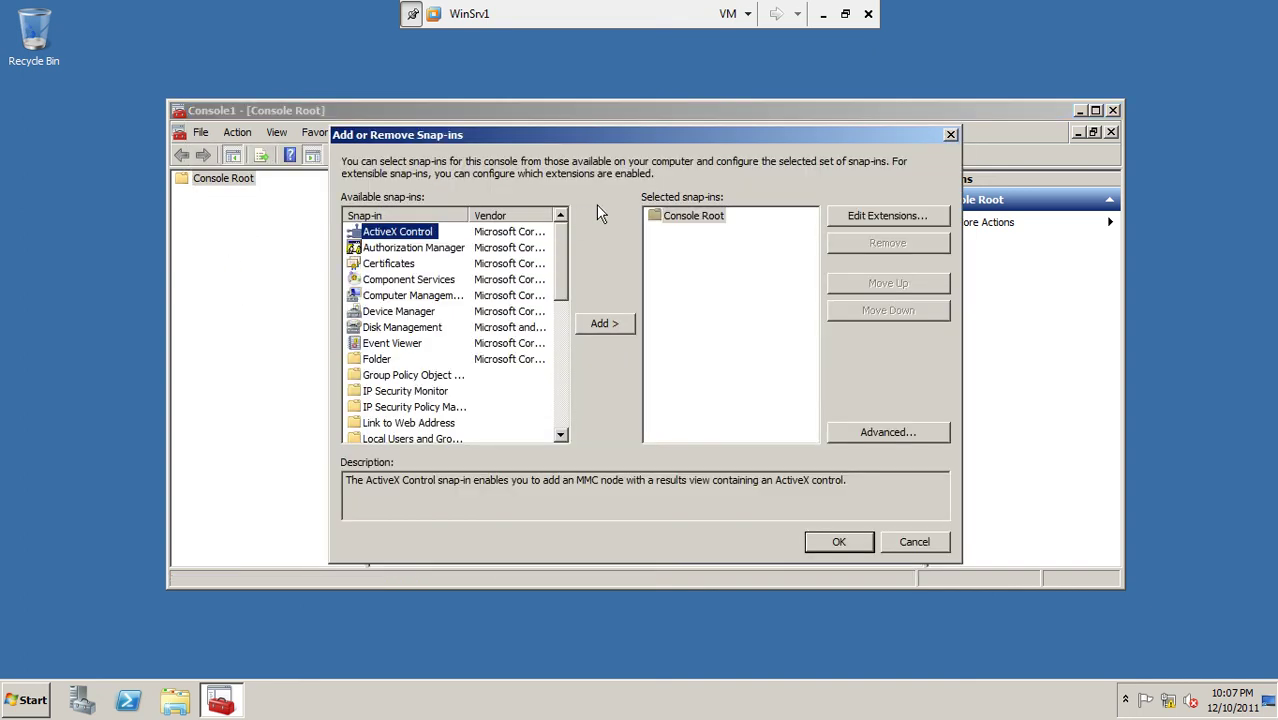
pyautogui.moveTo(562, 245)
pyautogui.mouseDown()
pyautogui.moveTo(573, 407)
pyautogui.moveTo(558, 240)
pyautogui.mouseUp()
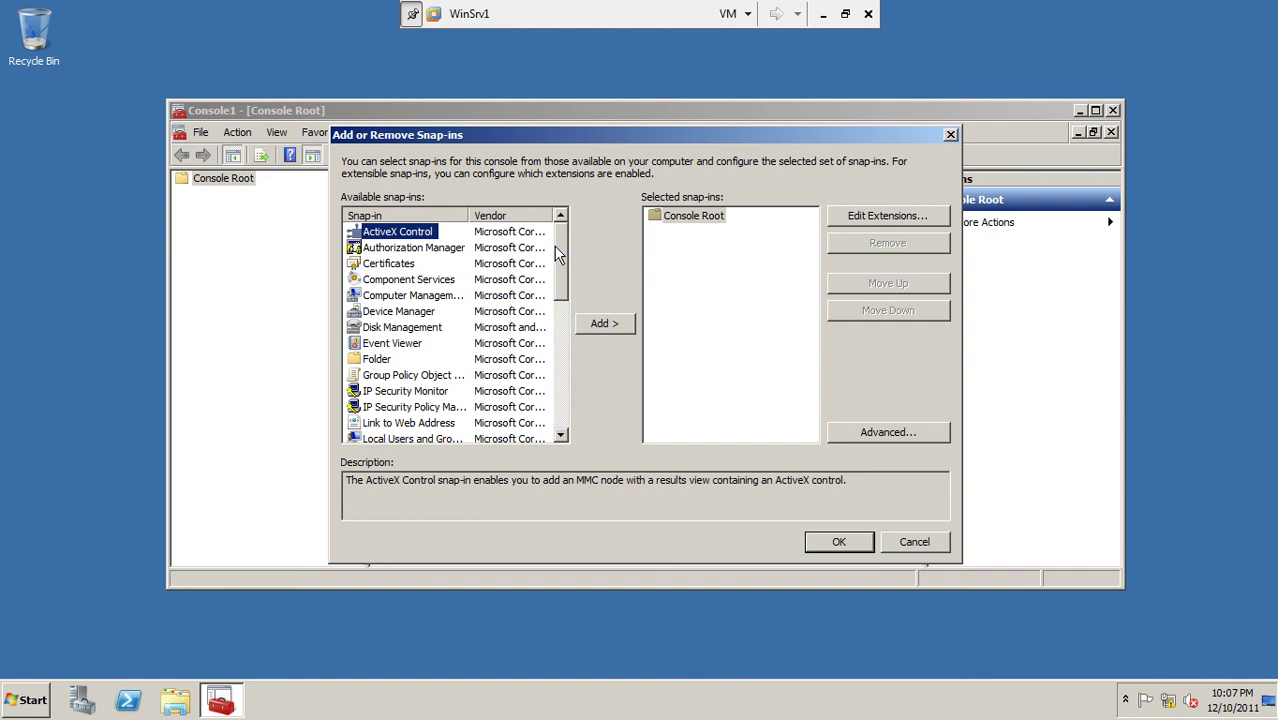
pyautogui.moveTo(554, 249); pyautogui.dragTo(571, 450)
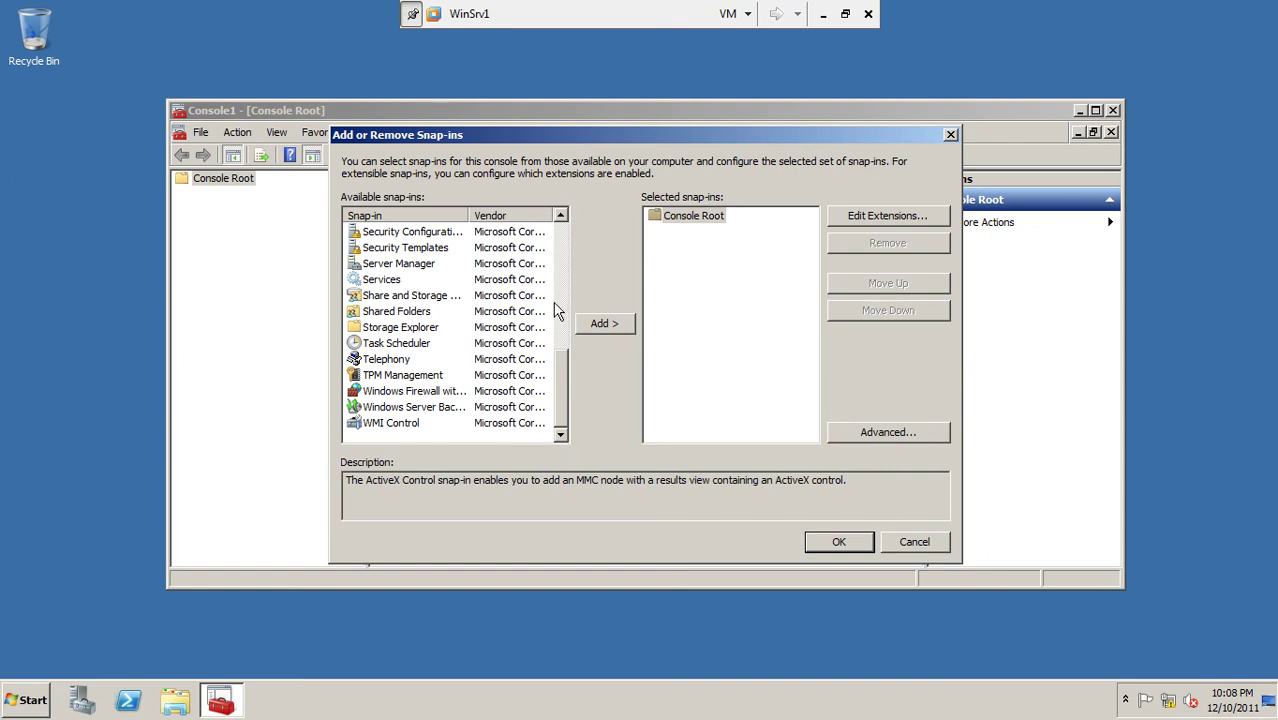
pyautogui.click(562, 217)
pyautogui.click(562, 217)
pyautogui.click(562, 217)
pyautogui.click(562, 217)
pyautogui.click(562, 217)
pyautogui.click(562, 217)
pyautogui.click(562, 217)
pyautogui.click(562, 217)
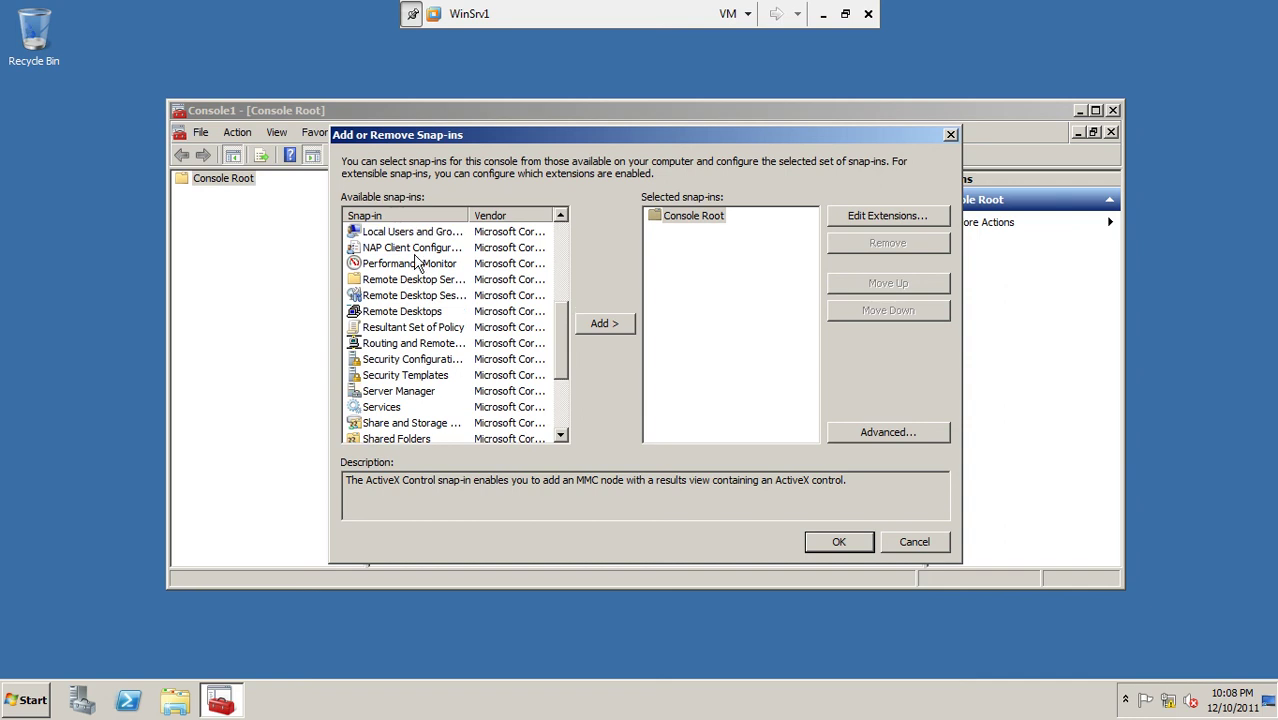
# - Read the descriptions of the NAP Client Configuration, Server Manager, Security Configuration and Analysis, and Services snap-ins
pyautogui.click(413, 252)
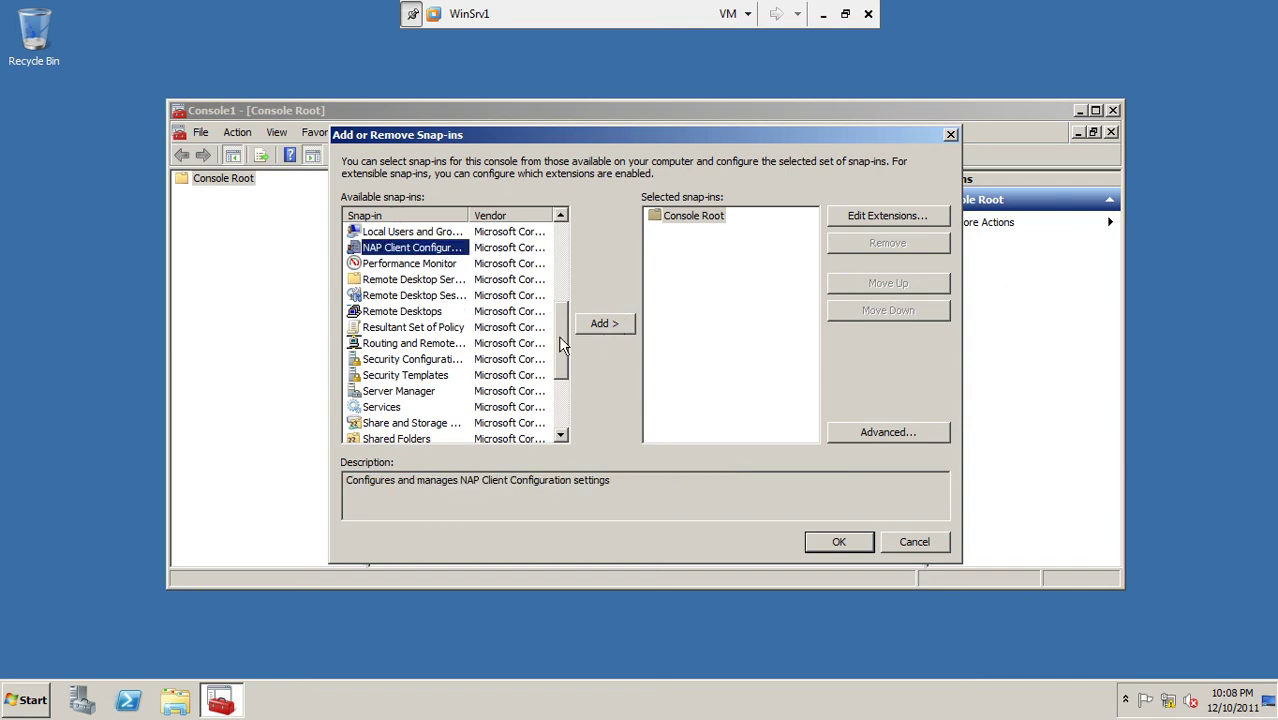
pyautogui.click(386, 392)
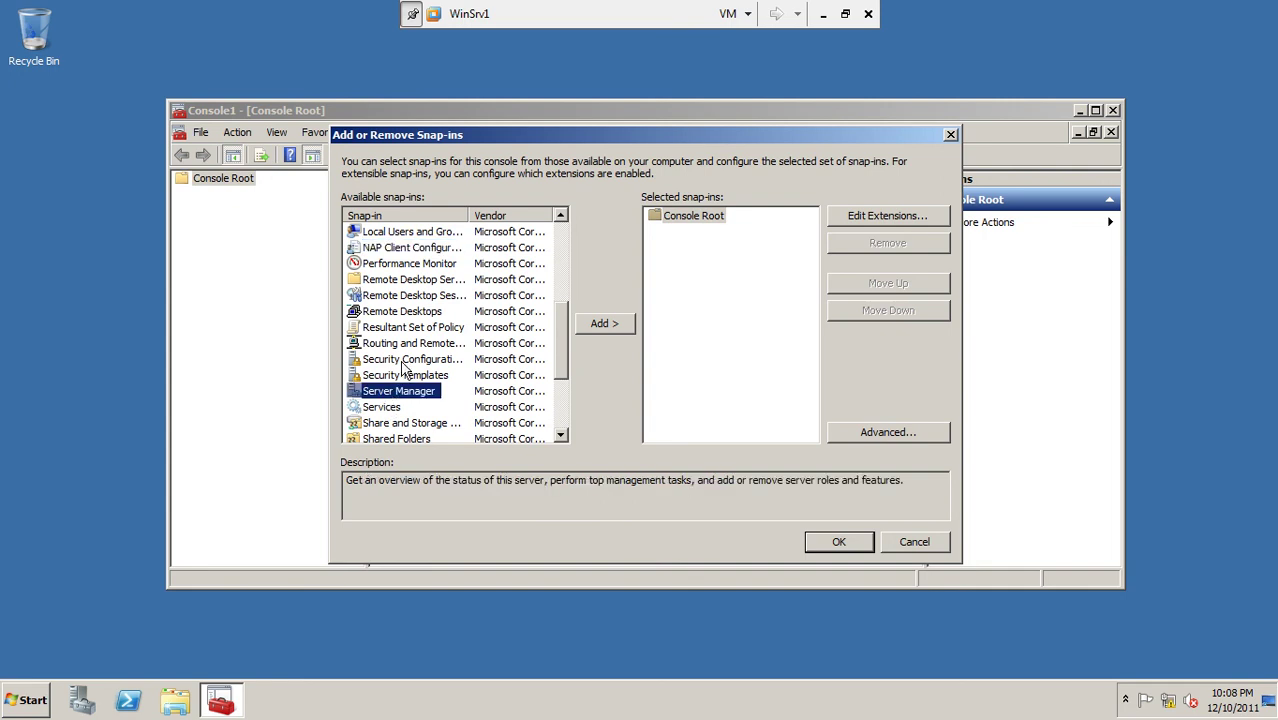
pyautogui.click(400, 362)
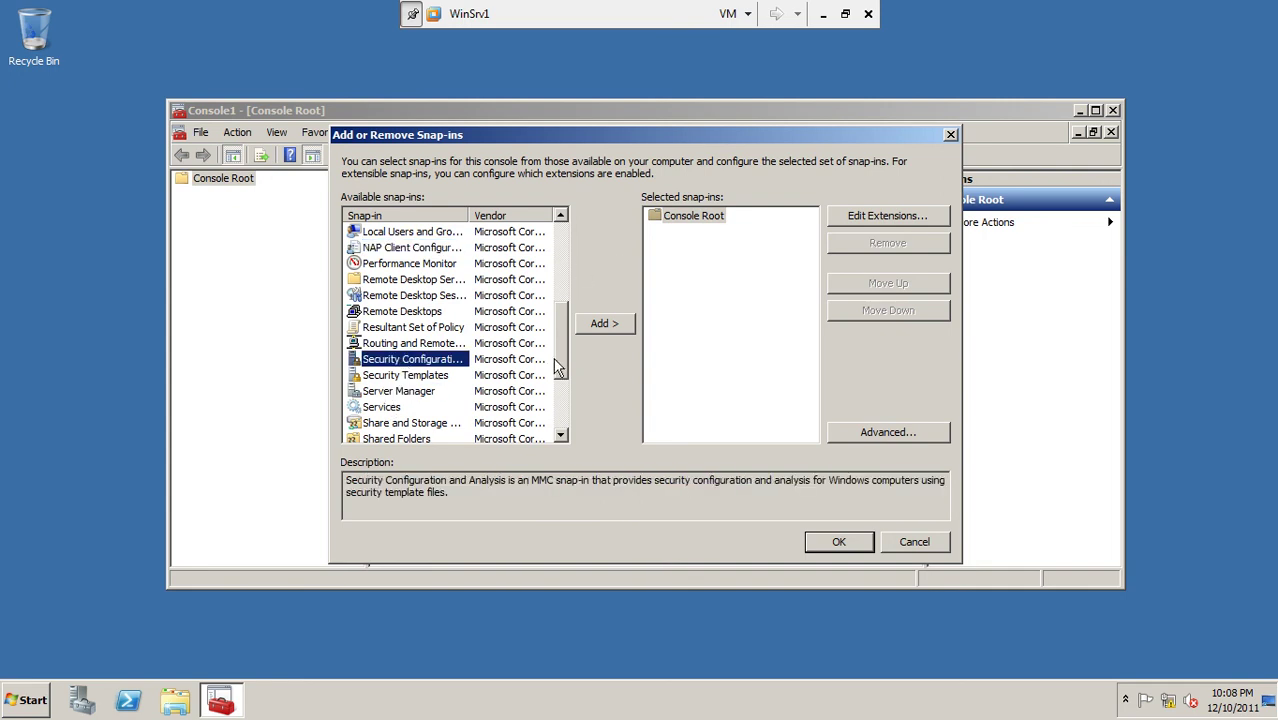
pyautogui.moveTo(559, 362); pyautogui.dragTo(557, 248)
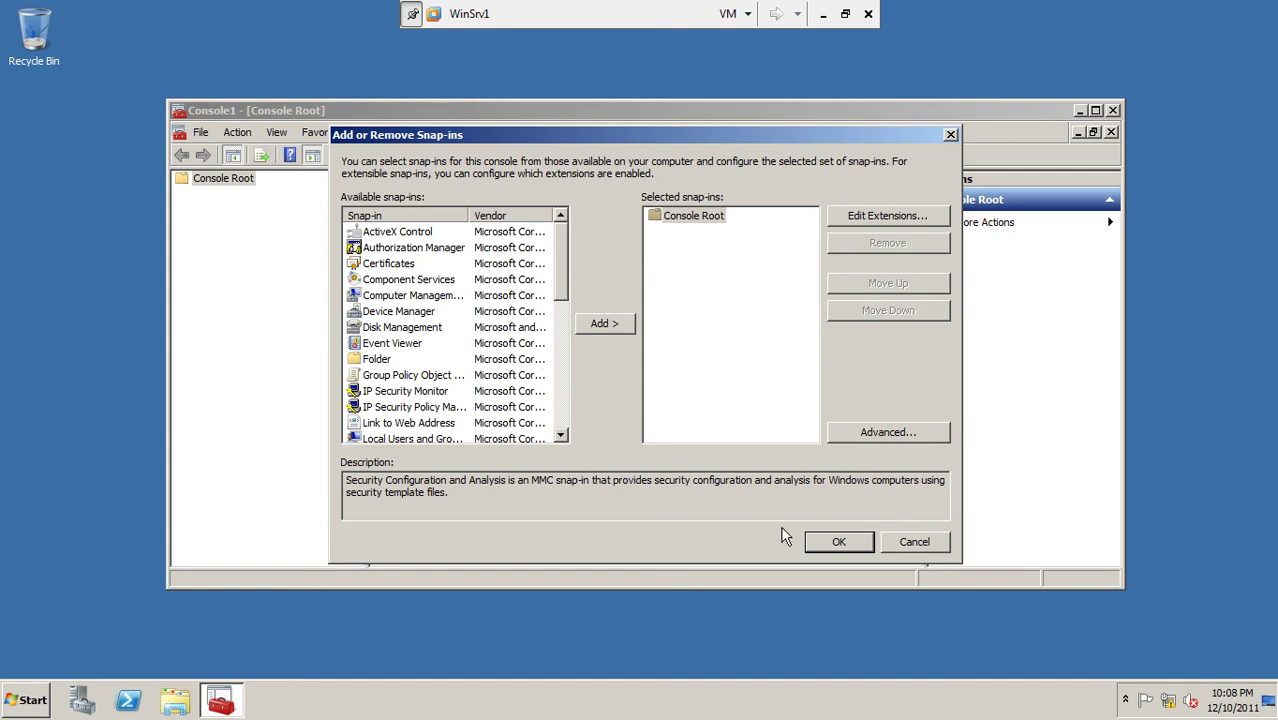
pyautogui.moveTo(563, 263); pyautogui.dragTo(562, 363)
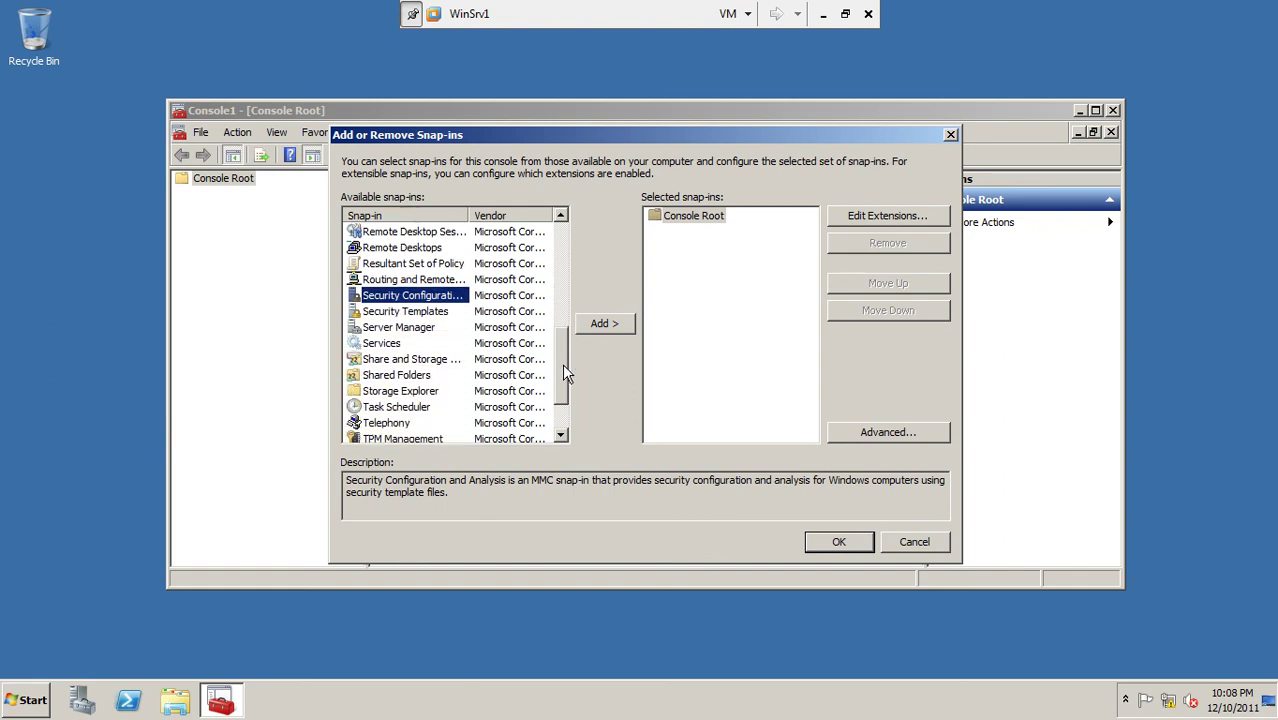
pyautogui.click(393, 345)
pyautogui.moveTo(562, 342); pyautogui.dragTo(561, 255)
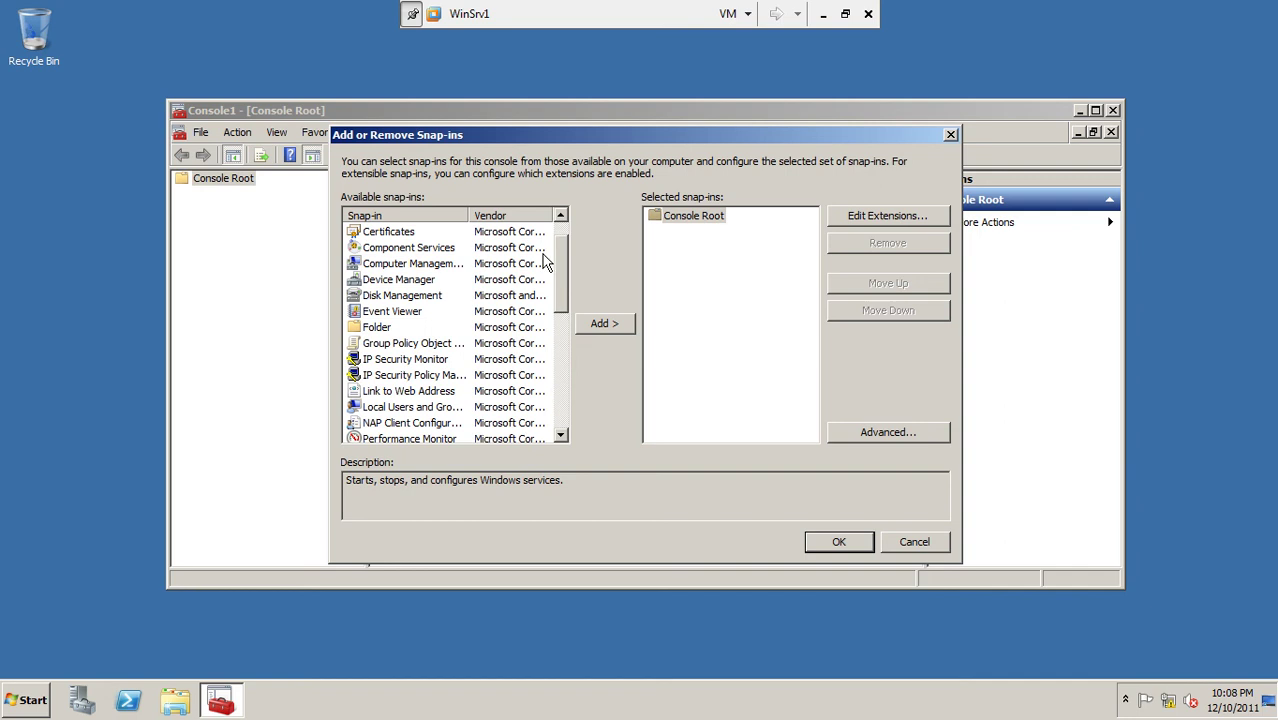
# - Try to add the Disk Management snap-in with another computer as its target, then cancel it and the Add or Remove Snap-ins dialog
pyautogui.click(424, 265)
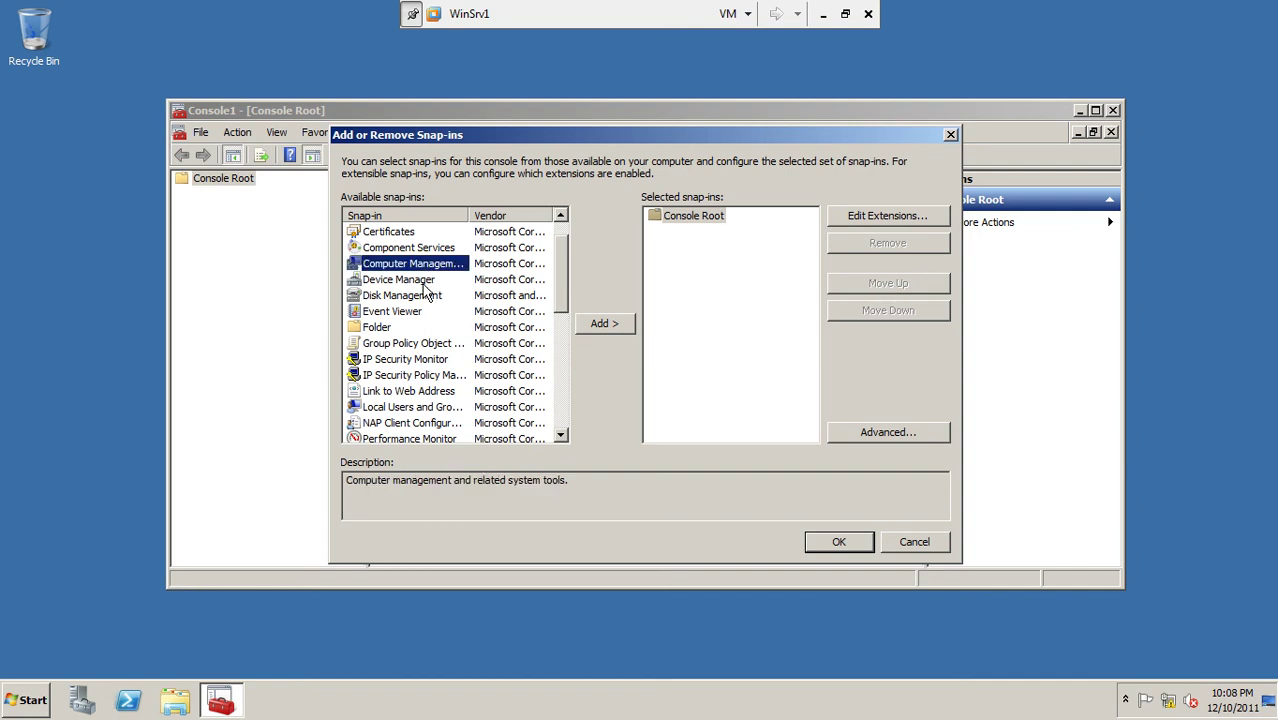
pyautogui.click(424, 284)
pyautogui.click(426, 298)
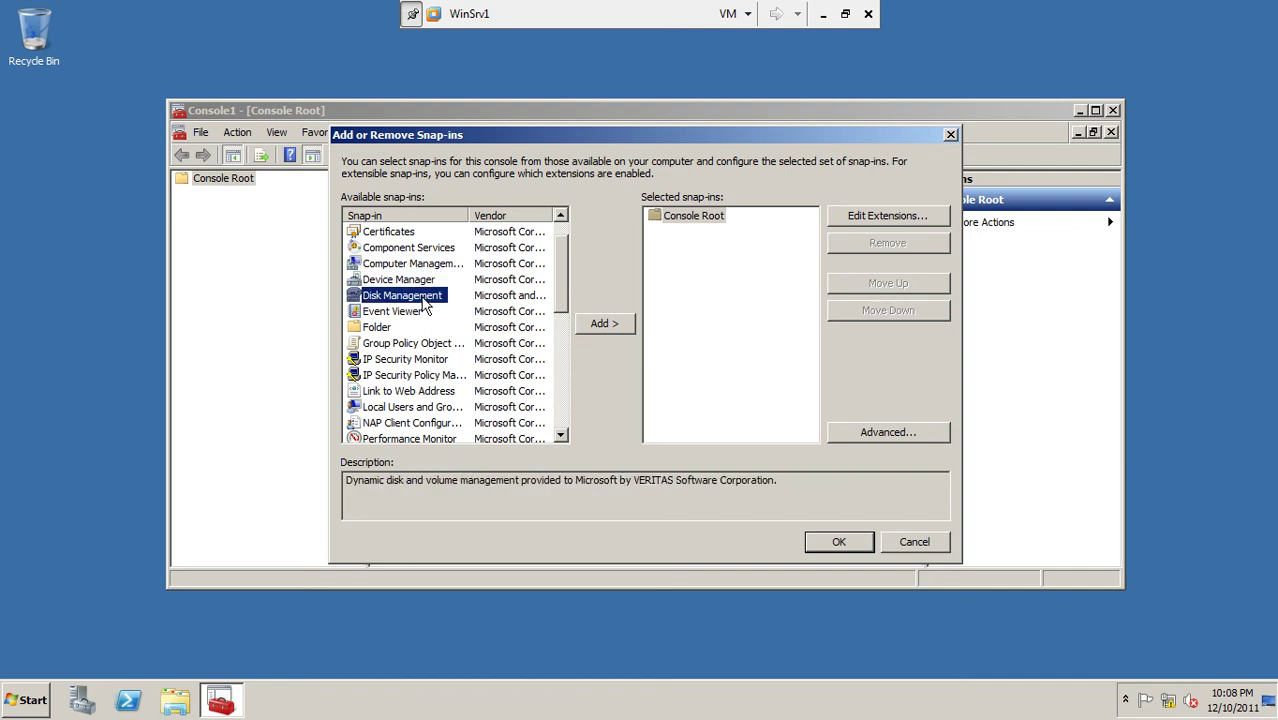
pyautogui.click(594, 334)
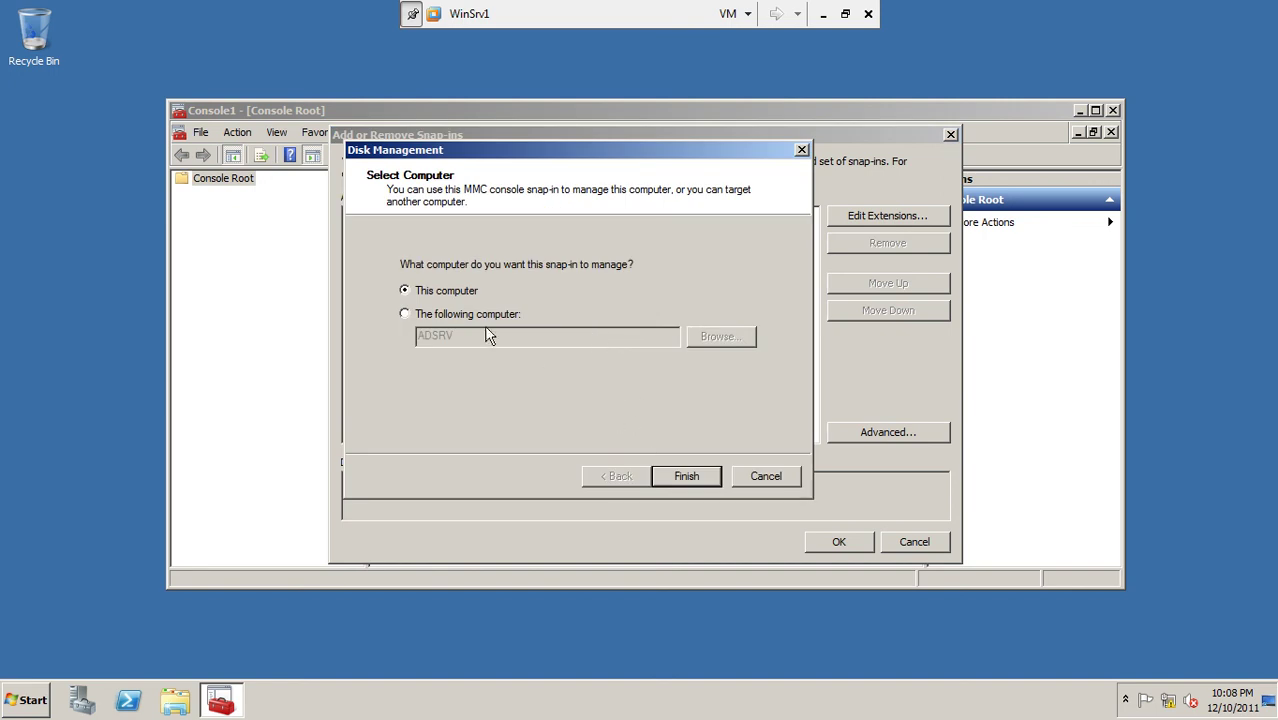
pyautogui.click(476, 318)
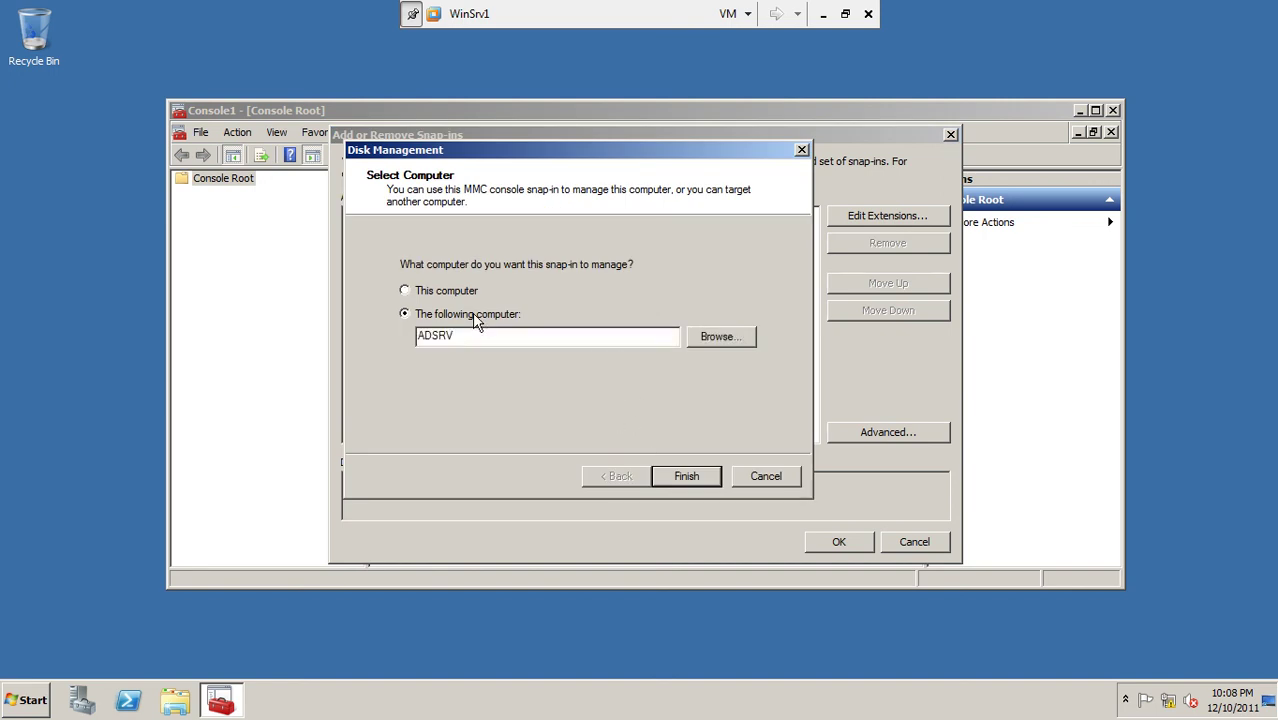
pyautogui.click(456, 292)
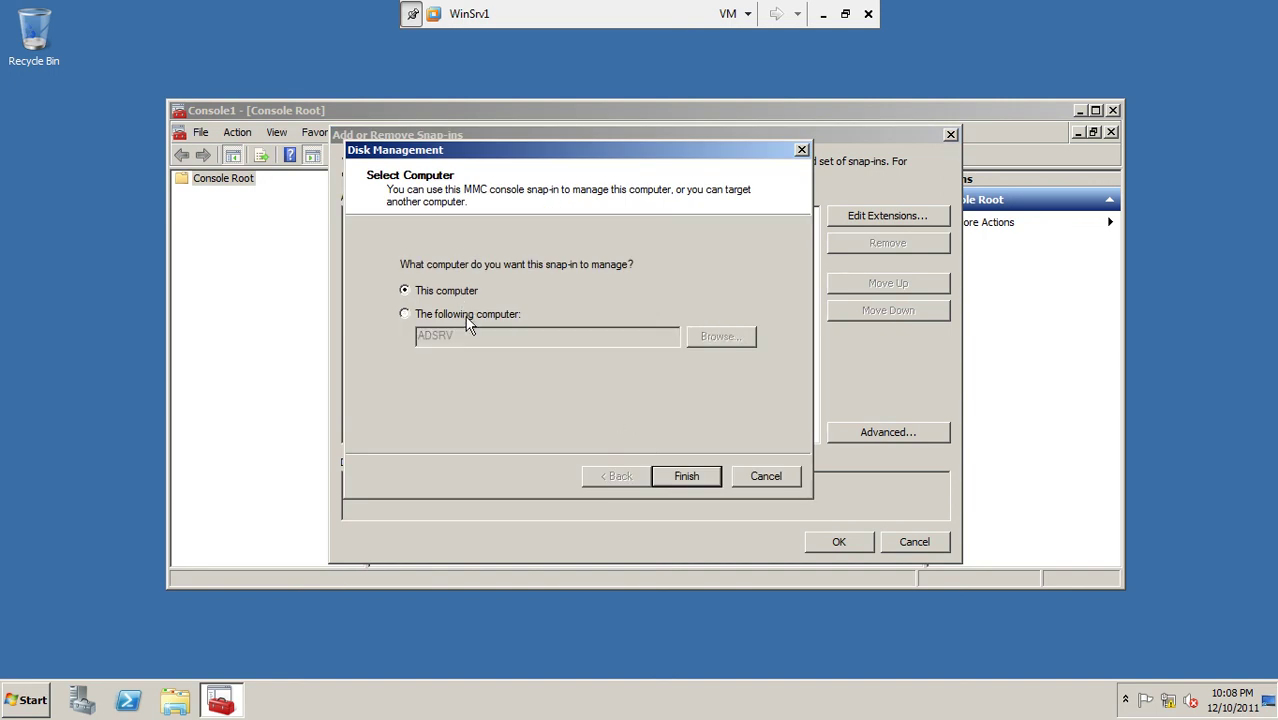
pyautogui.click(468, 318)
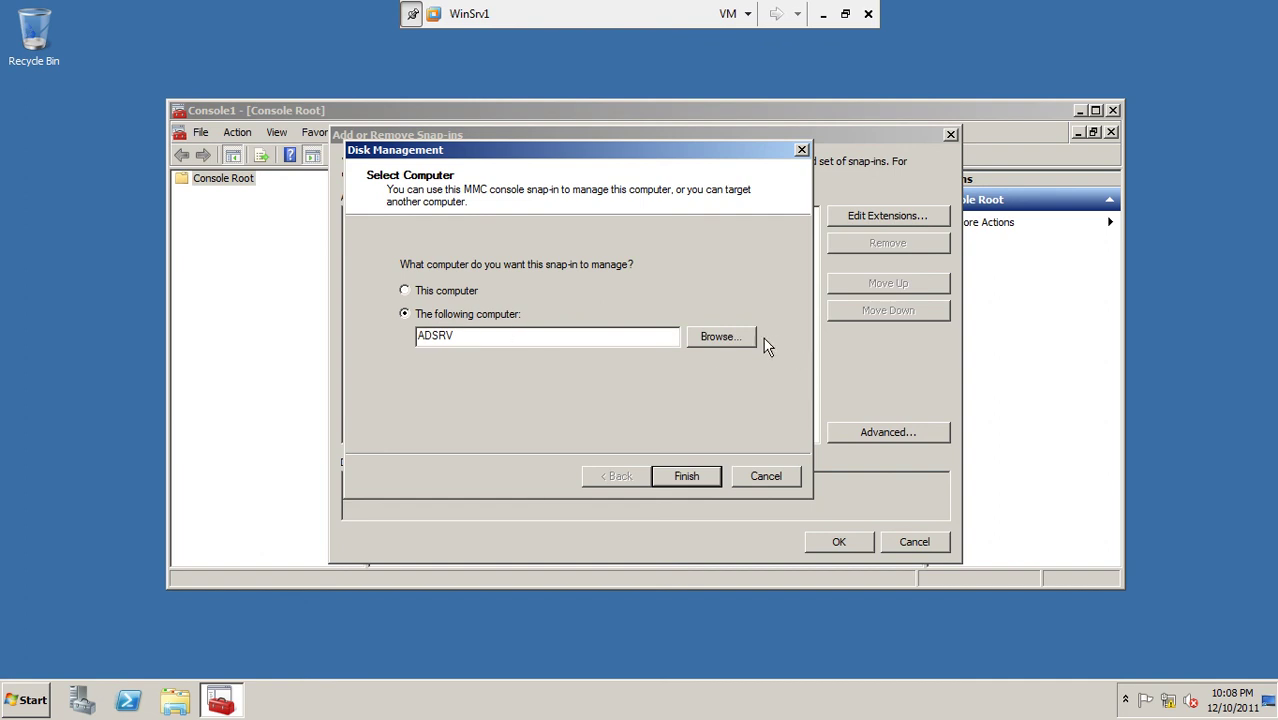
pyautogui.moveTo(512, 341); pyautogui.dragTo(308, 385)
pyautogui.click(752, 477)
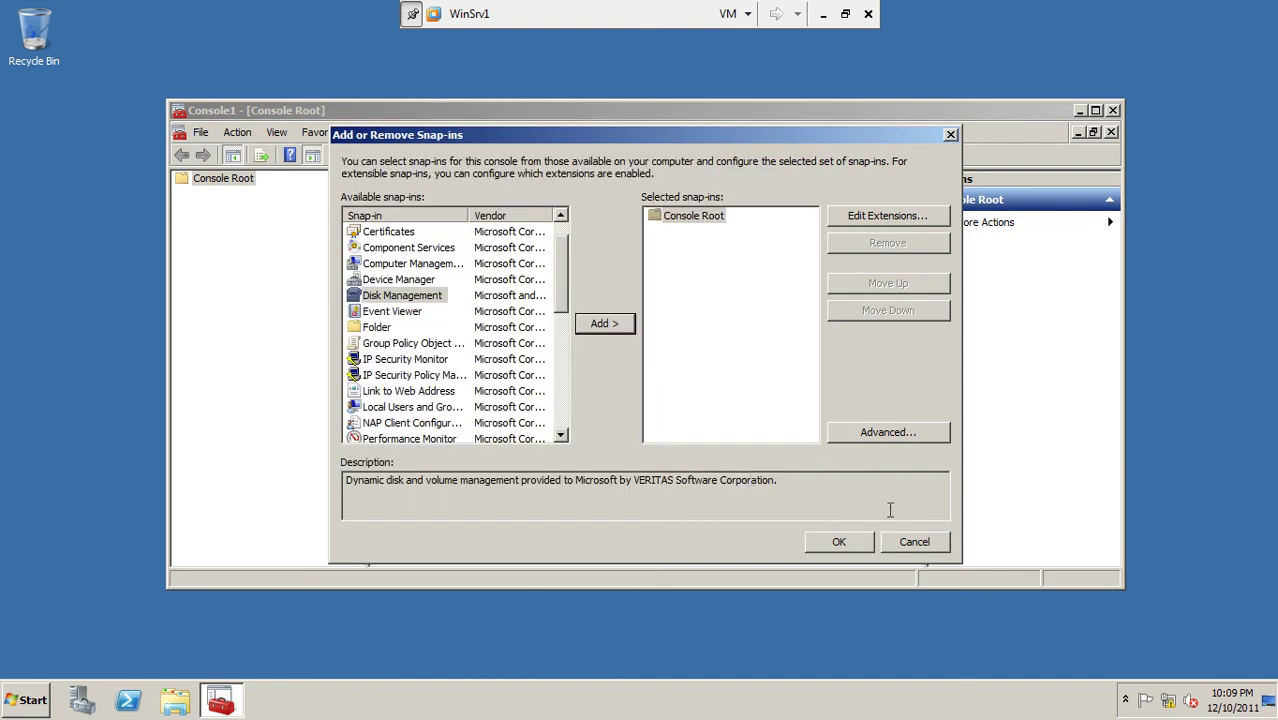
pyautogui.click(912, 542)
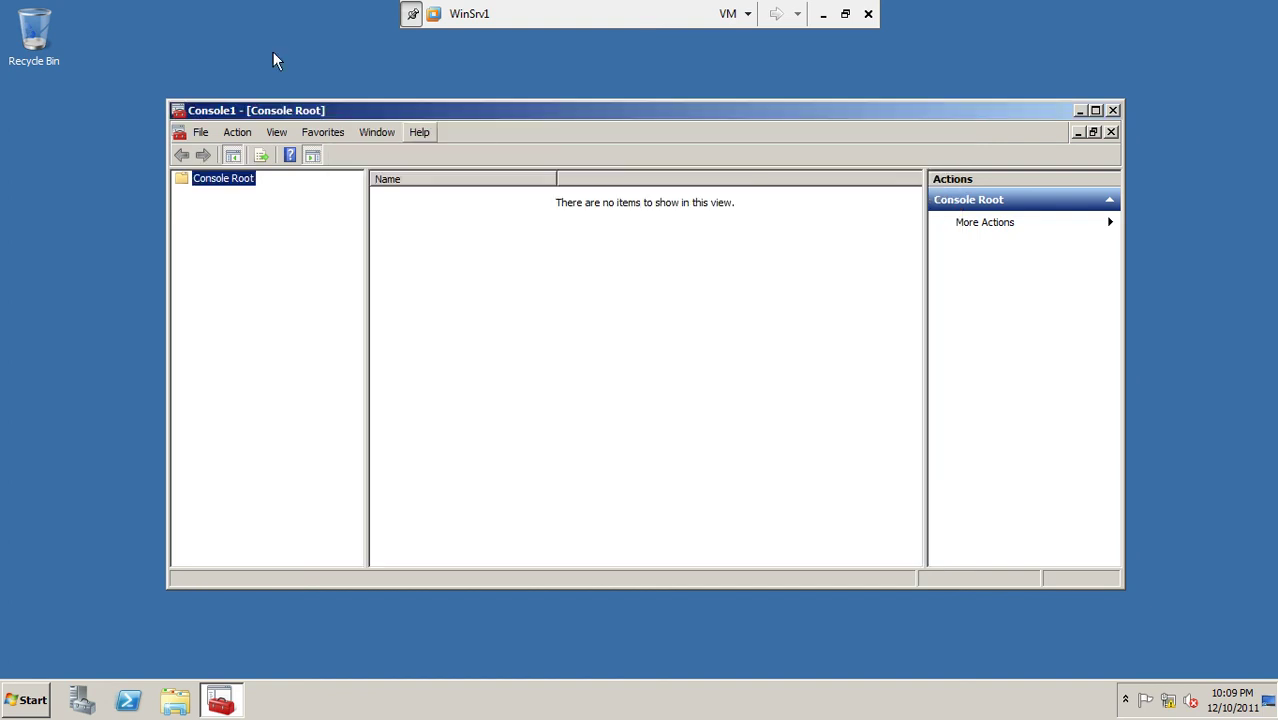
# - Open a new console window rooted at the Console Root node
pyautogui.click(237, 131)
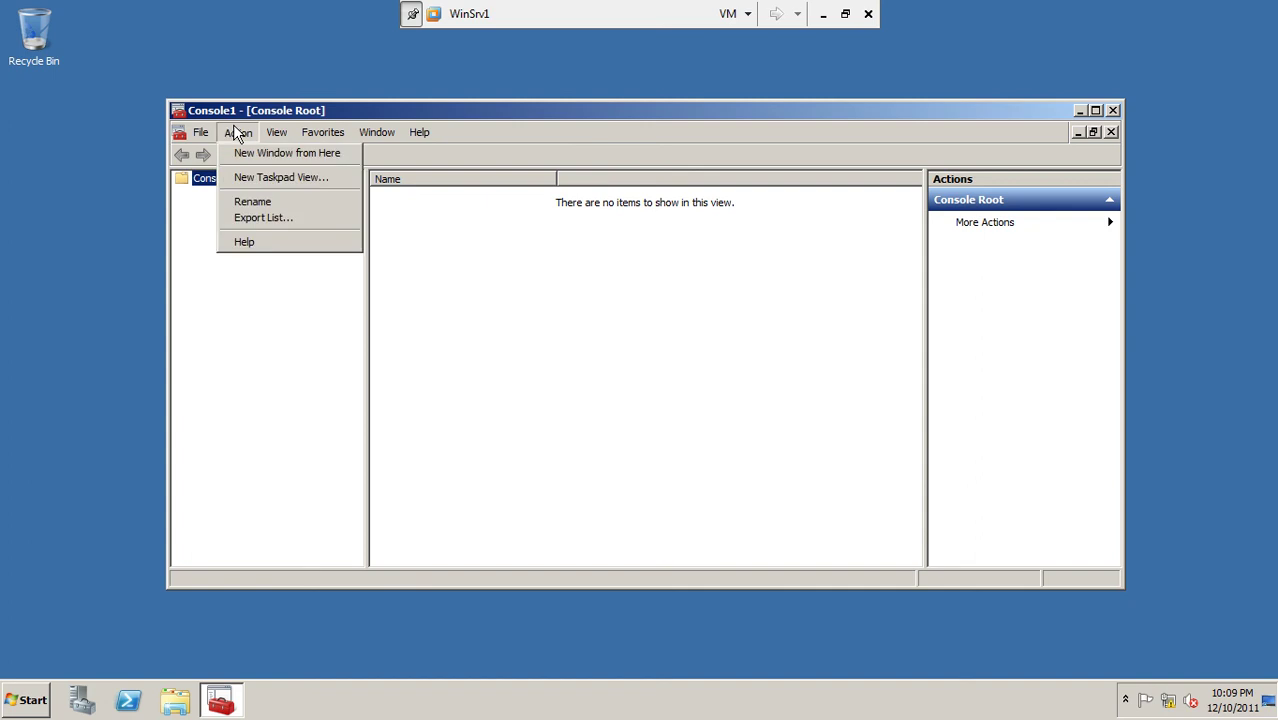
pyautogui.click(280, 158)
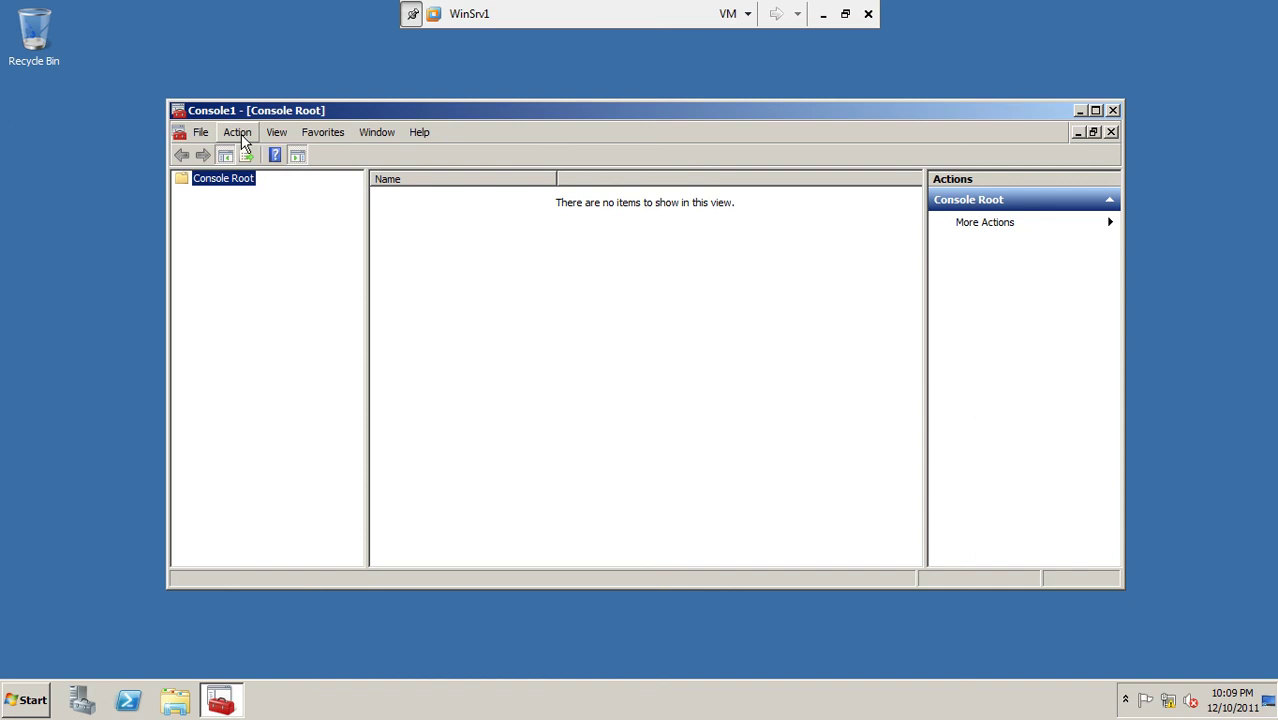
# - Check the Add/Remove Columns options for the Console Root list, then cancel the dialog
pyautogui.click(240, 133)
pyautogui.moveTo(279, 137)
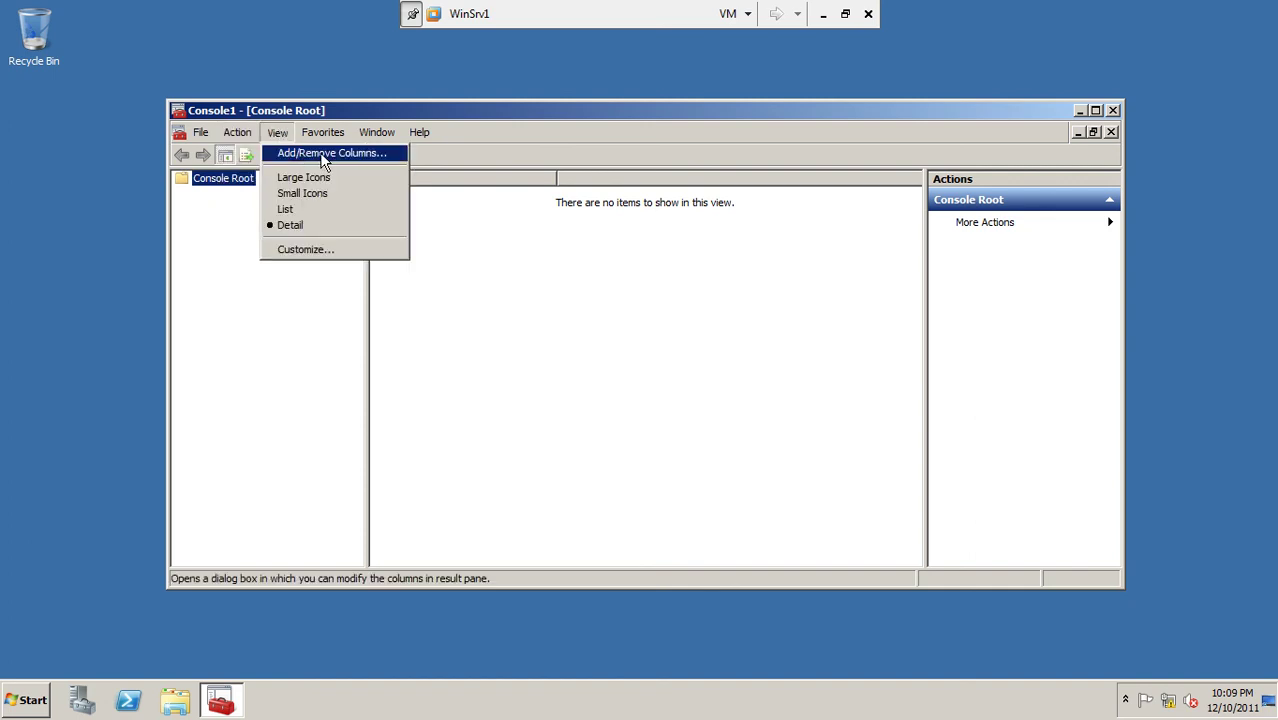
pyautogui.click(322, 157)
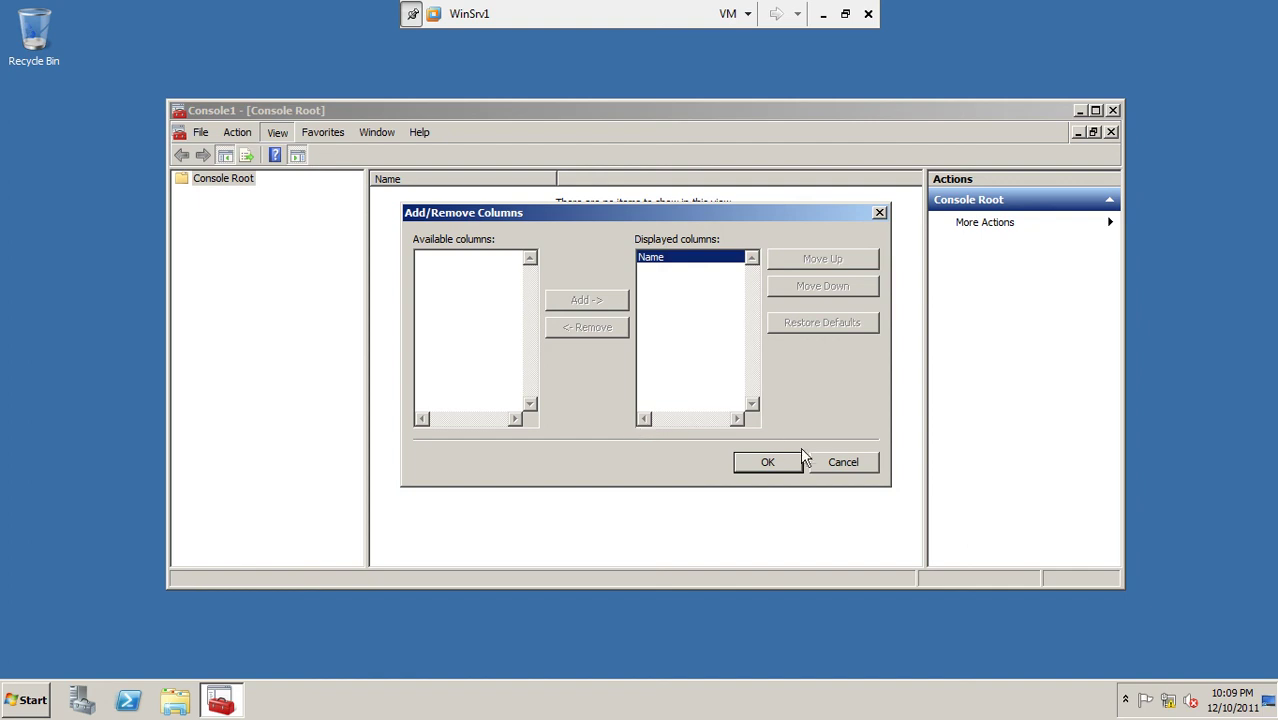
pyautogui.click(822, 464)
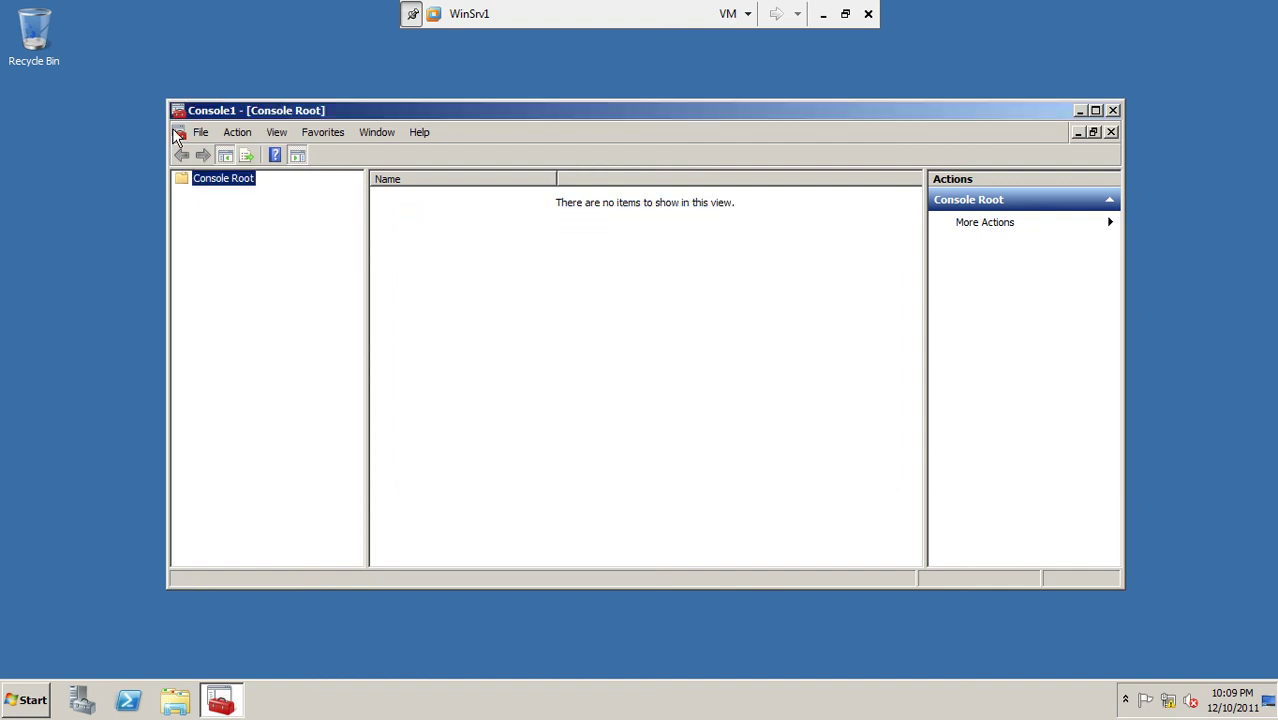
# - Save the console as Console1 on the Desktop and close the console window
pyautogui.click(200, 132)
pyautogui.press('Escape')
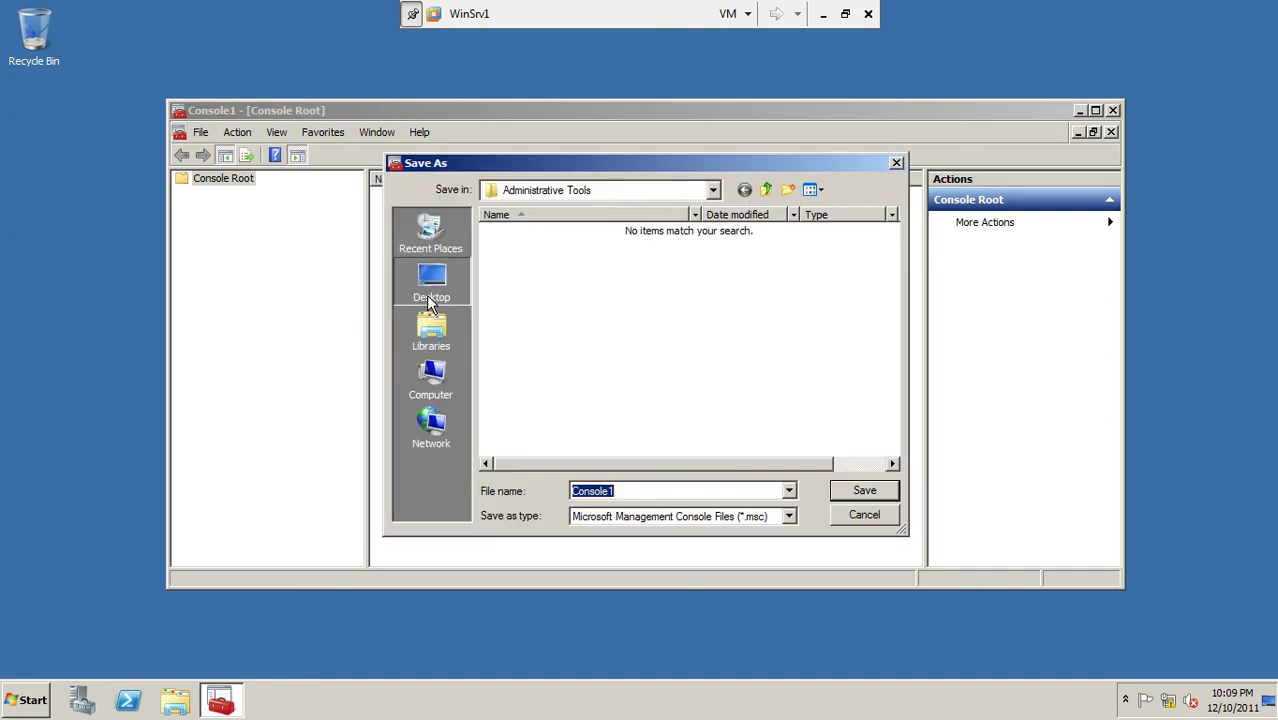
pyautogui.click(431, 300)
pyautogui.click(862, 490)
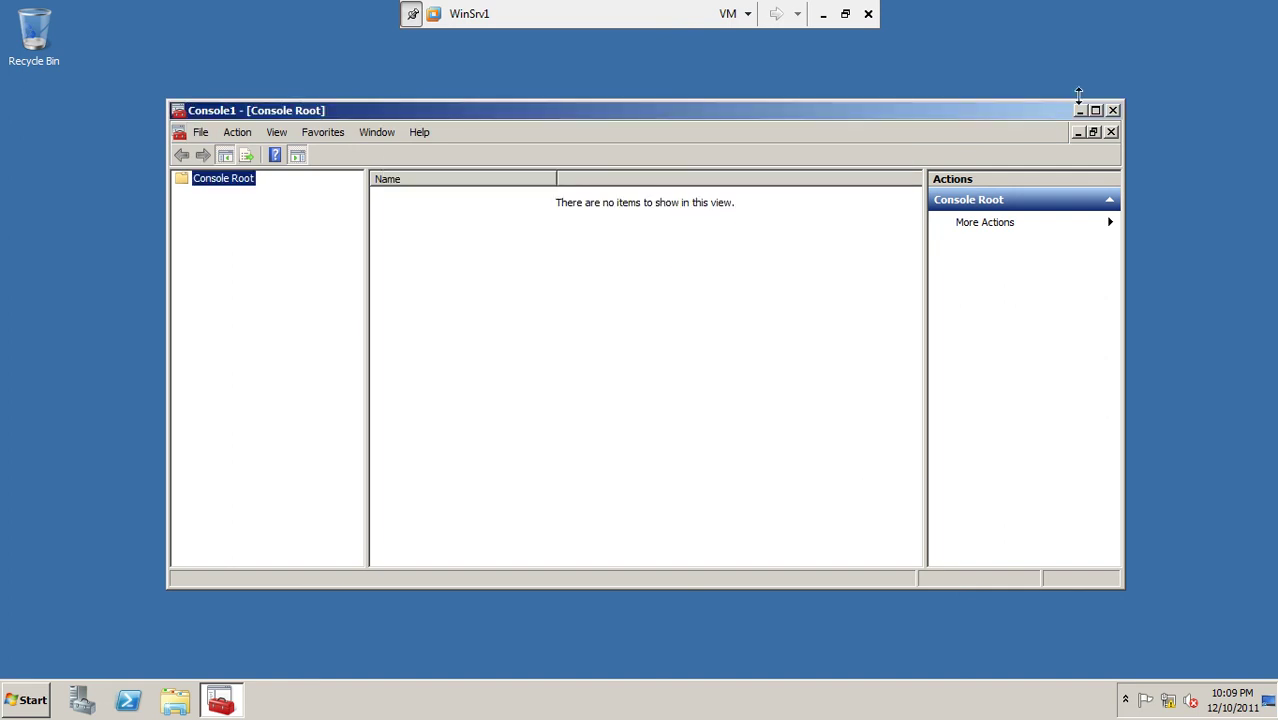
pyautogui.click(1112, 111)
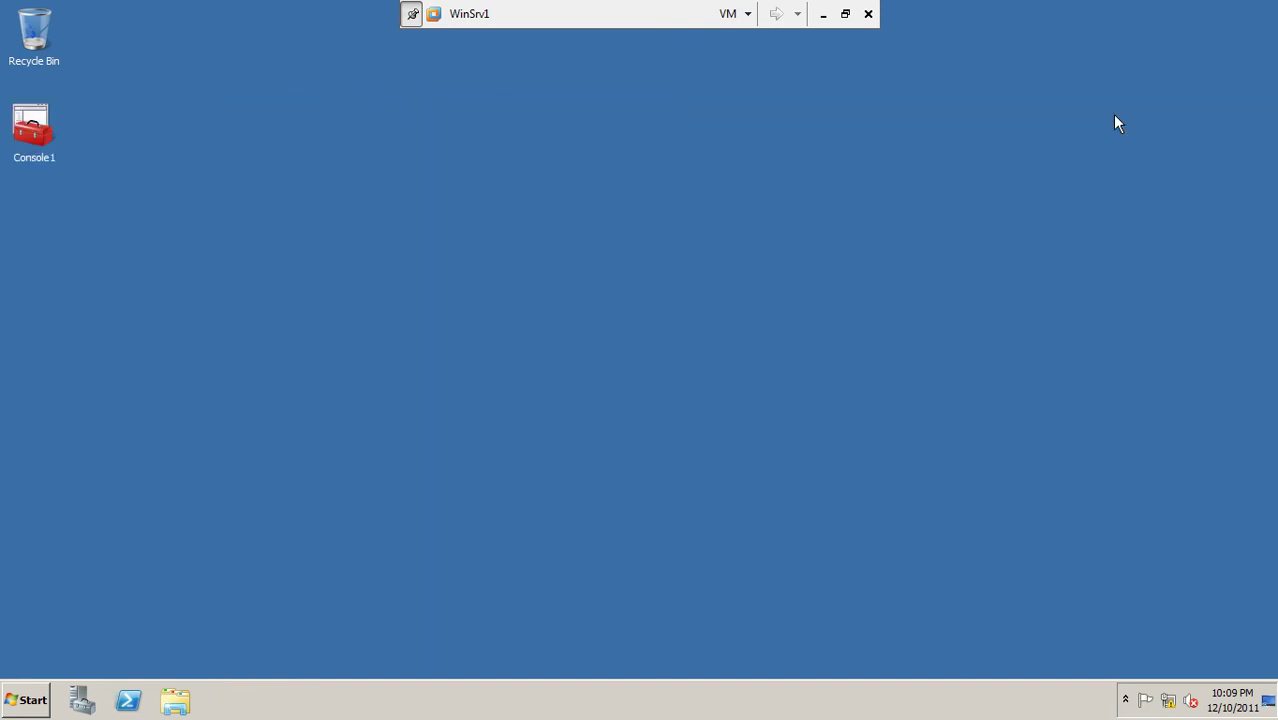
# - Reopen the saved Console1 from the desktop, look through its available menu commands, and close it
pyautogui.doubleClick(32, 130)
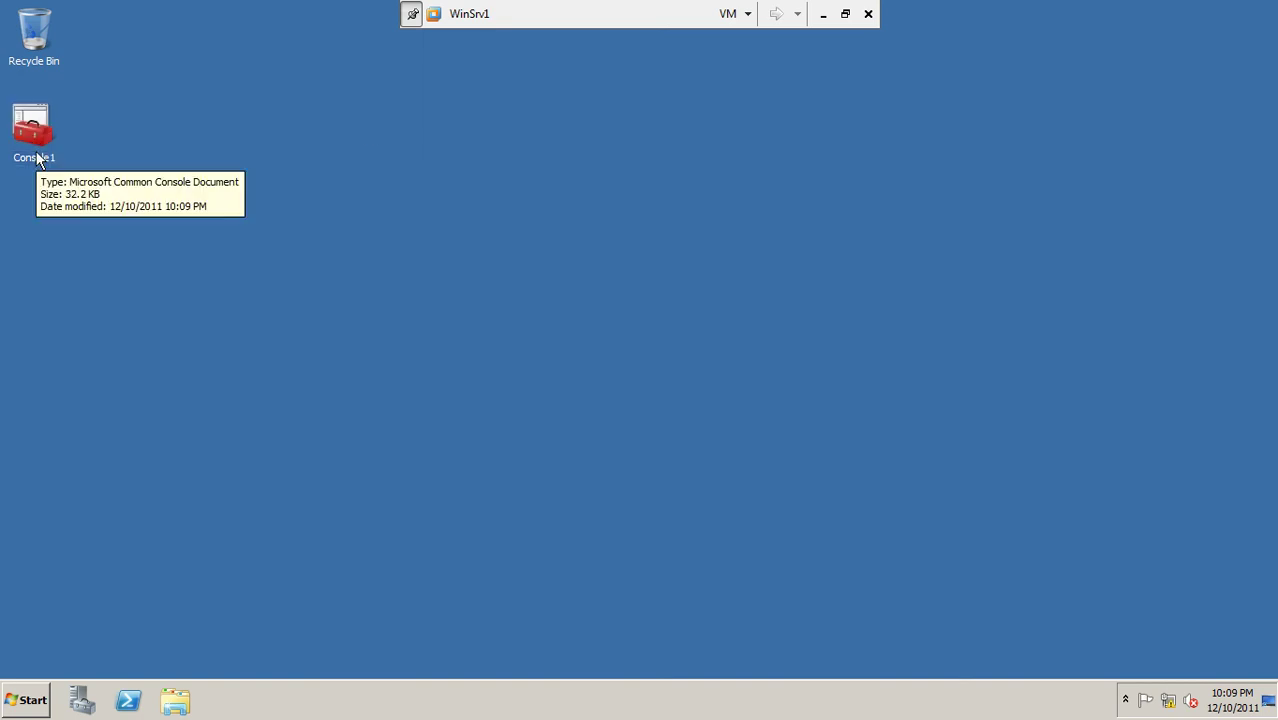
pyautogui.doubleClick(36, 155)
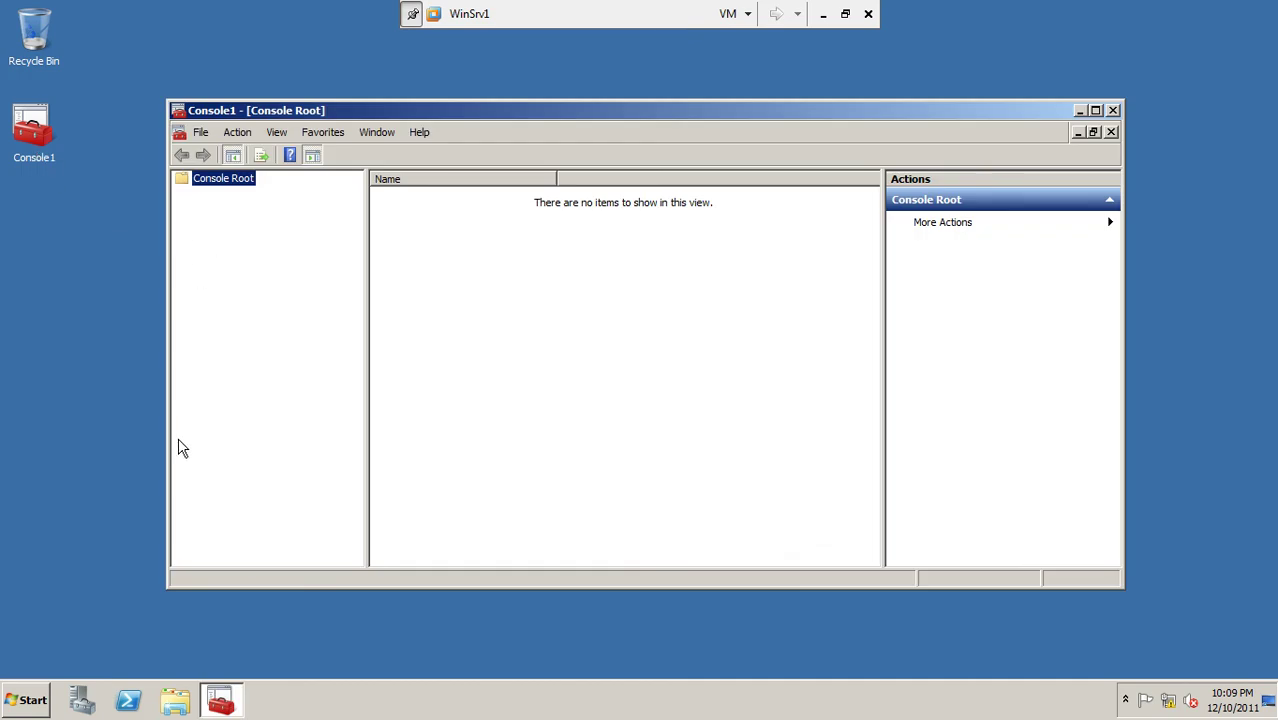
pyautogui.click(238, 132)
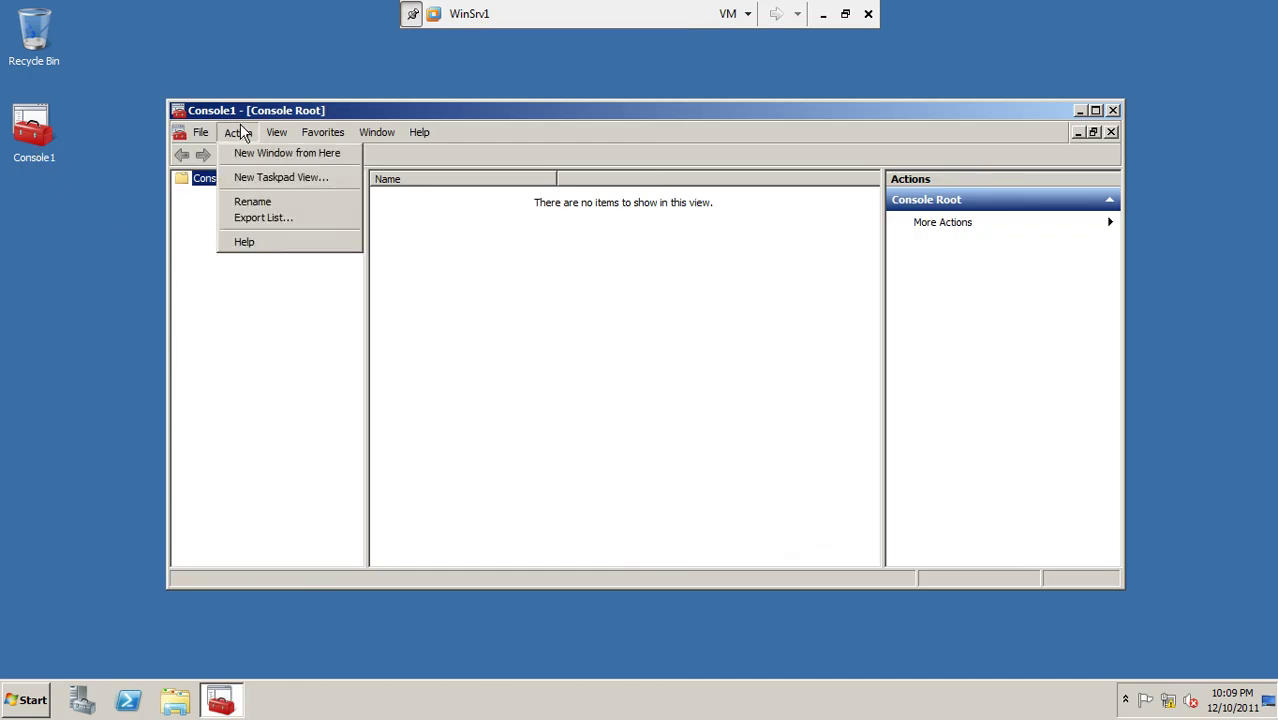
pyautogui.moveTo(205, 135)
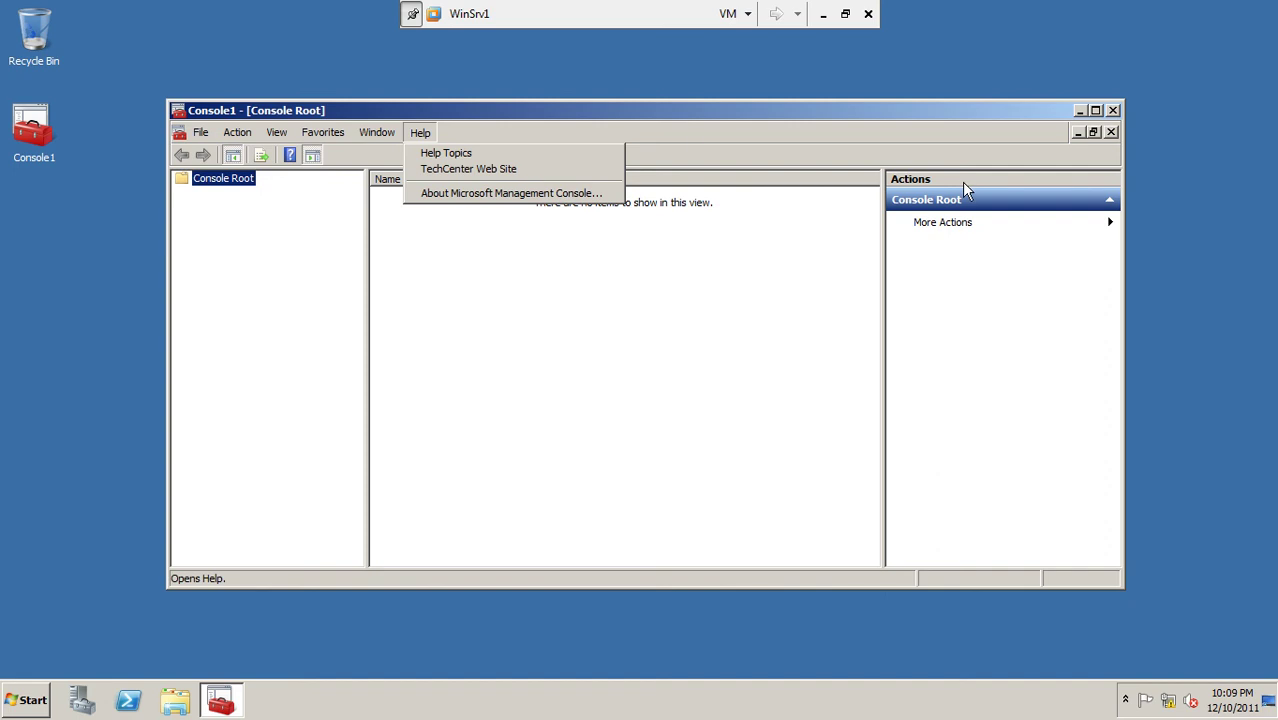
pyautogui.click(1113, 110)
pyautogui.click(1113, 110)
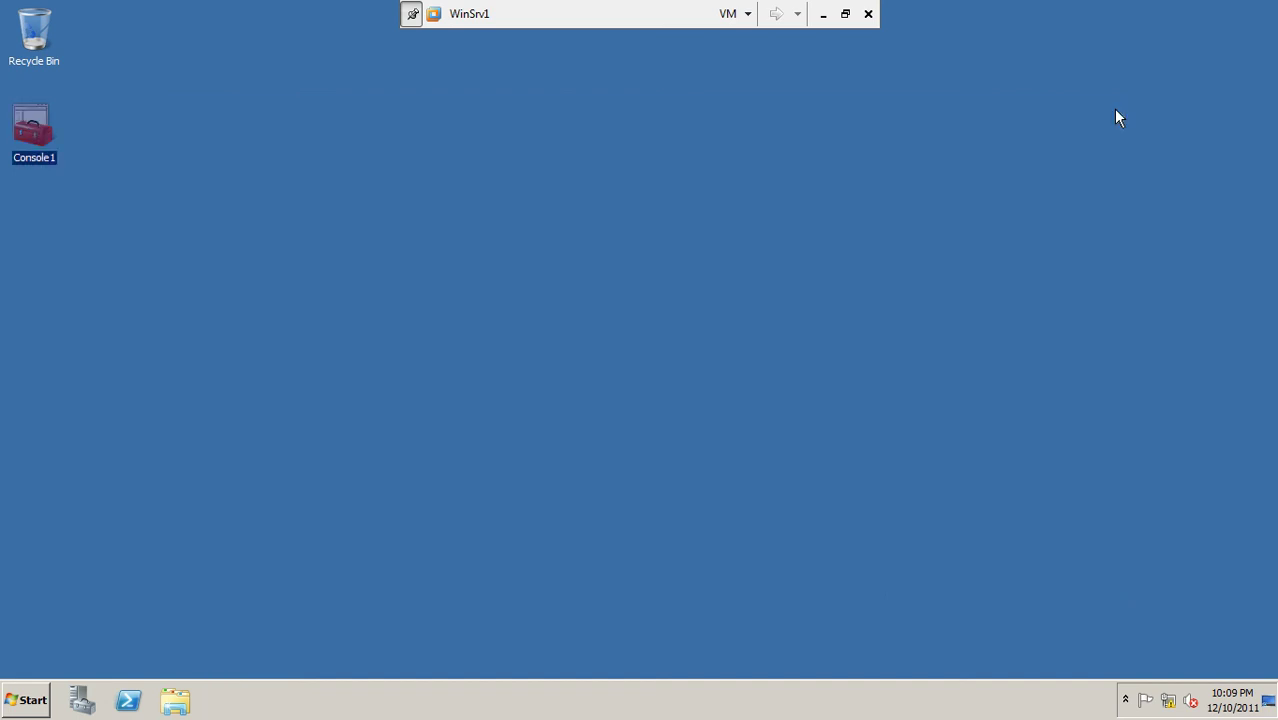
# - Refresh the server desktop and shut down WinSrv1 with the reason Hardware: Installation (Planned)
pyautogui.rightClick(725, 213)
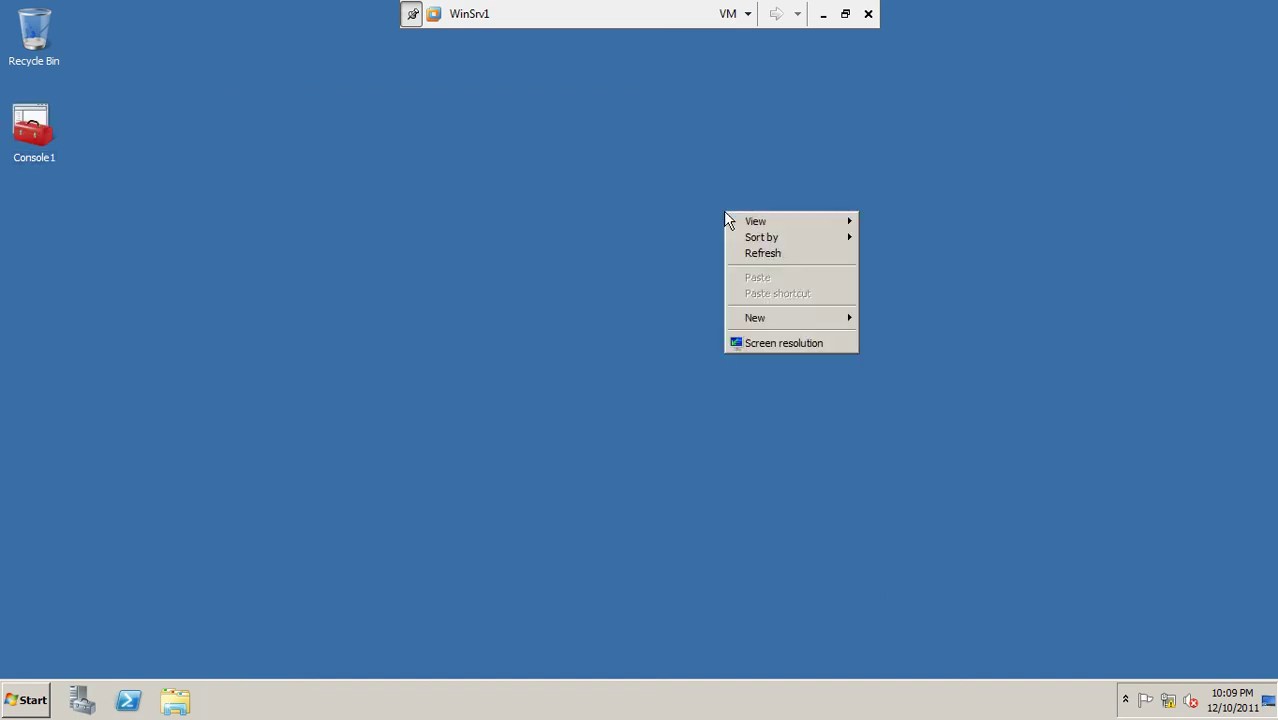
pyautogui.click(748, 255)
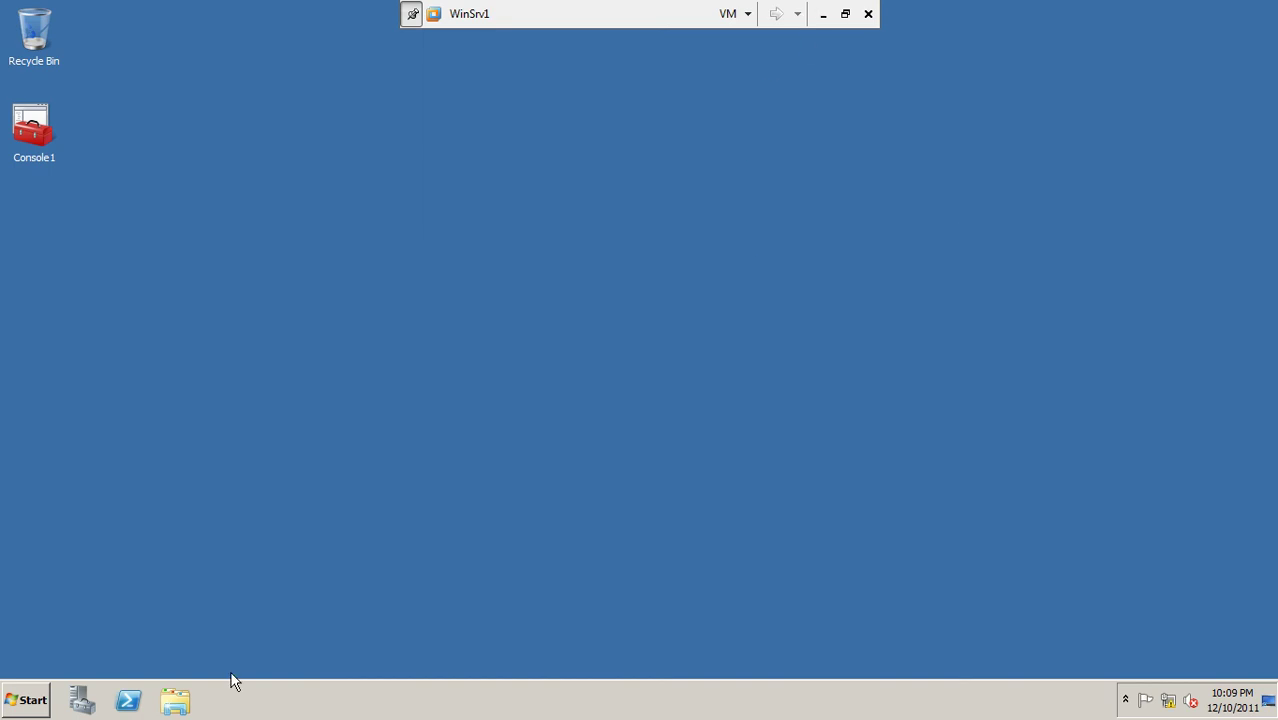
pyautogui.click(18, 702)
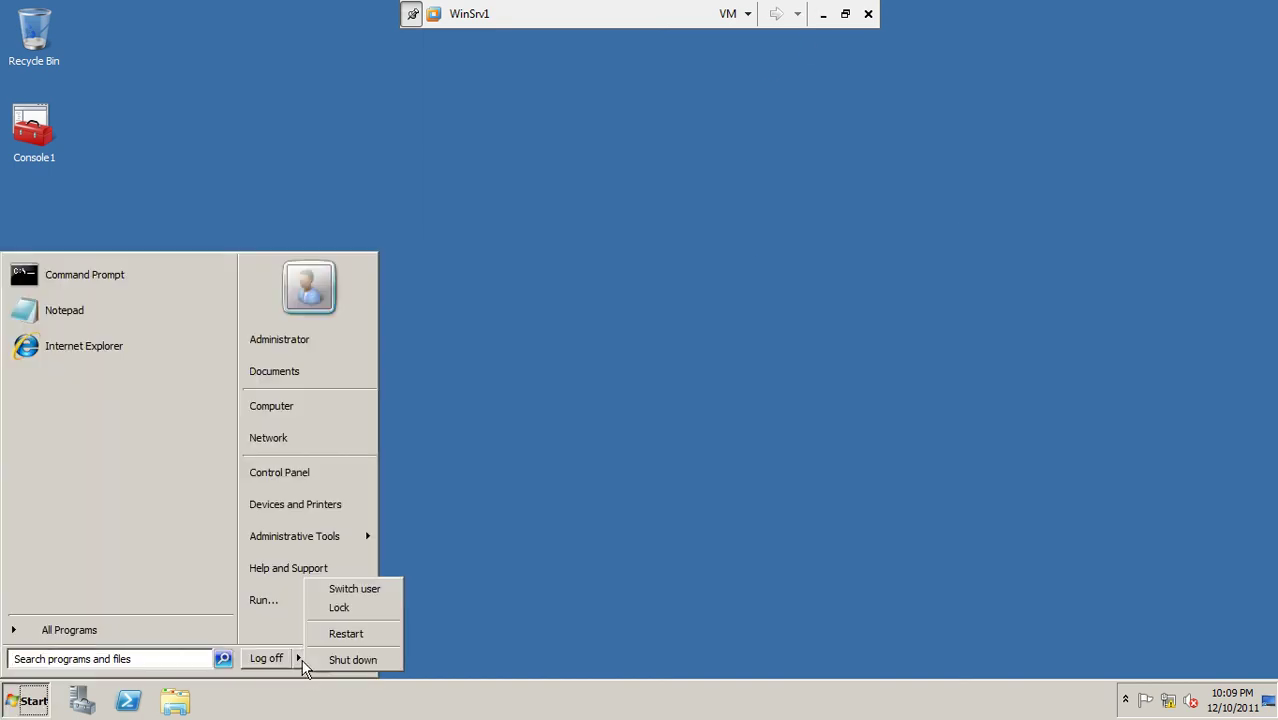
pyautogui.click(331, 659)
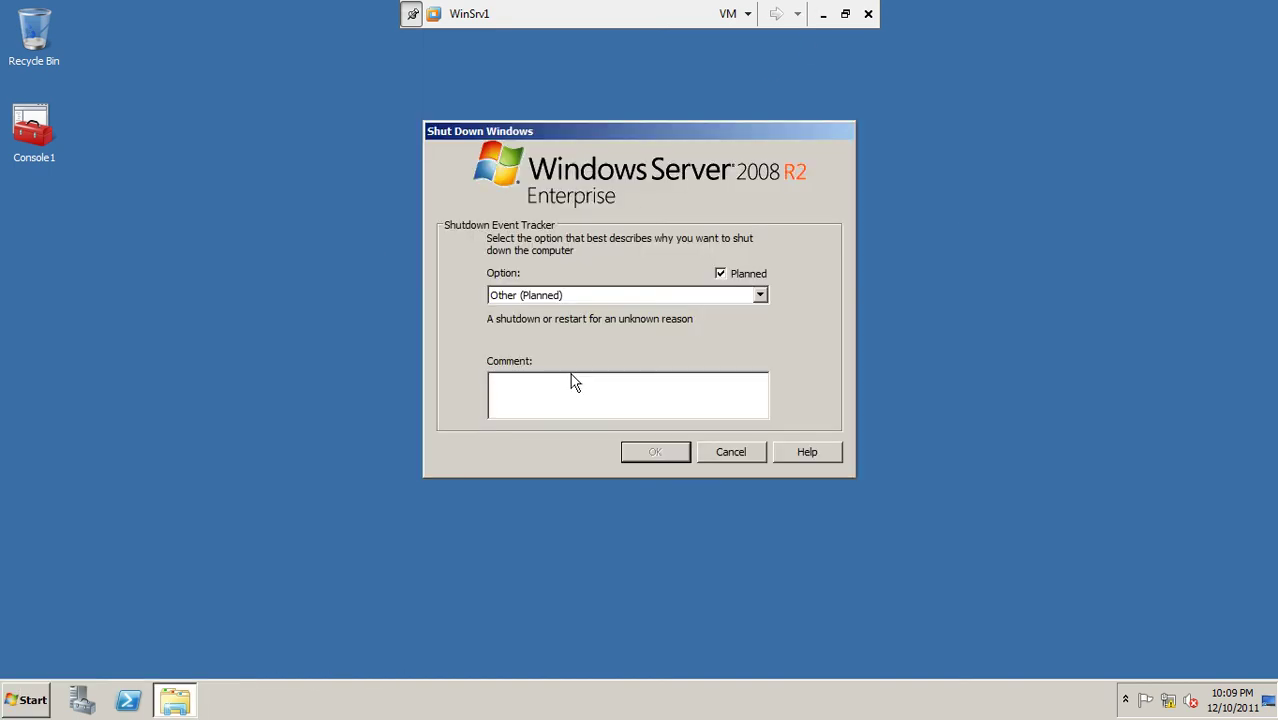
pyautogui.click(621, 296)
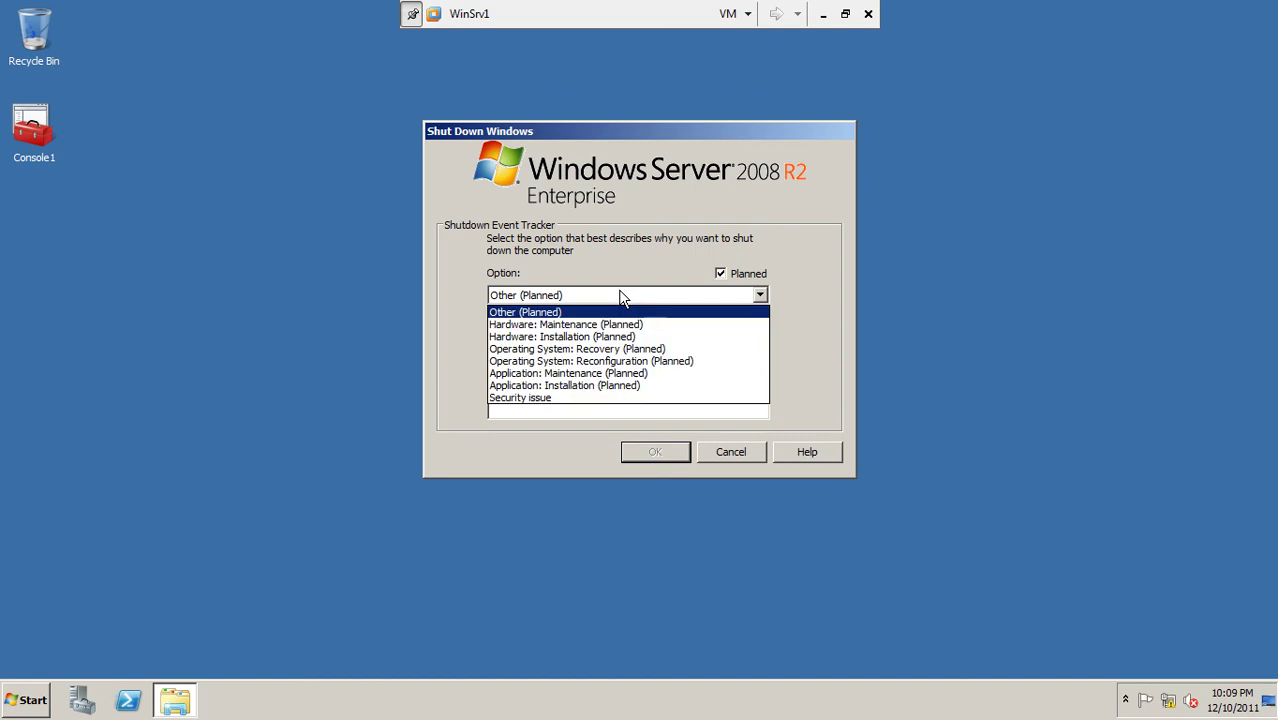
pyautogui.click(600, 341)
pyautogui.click(632, 452)
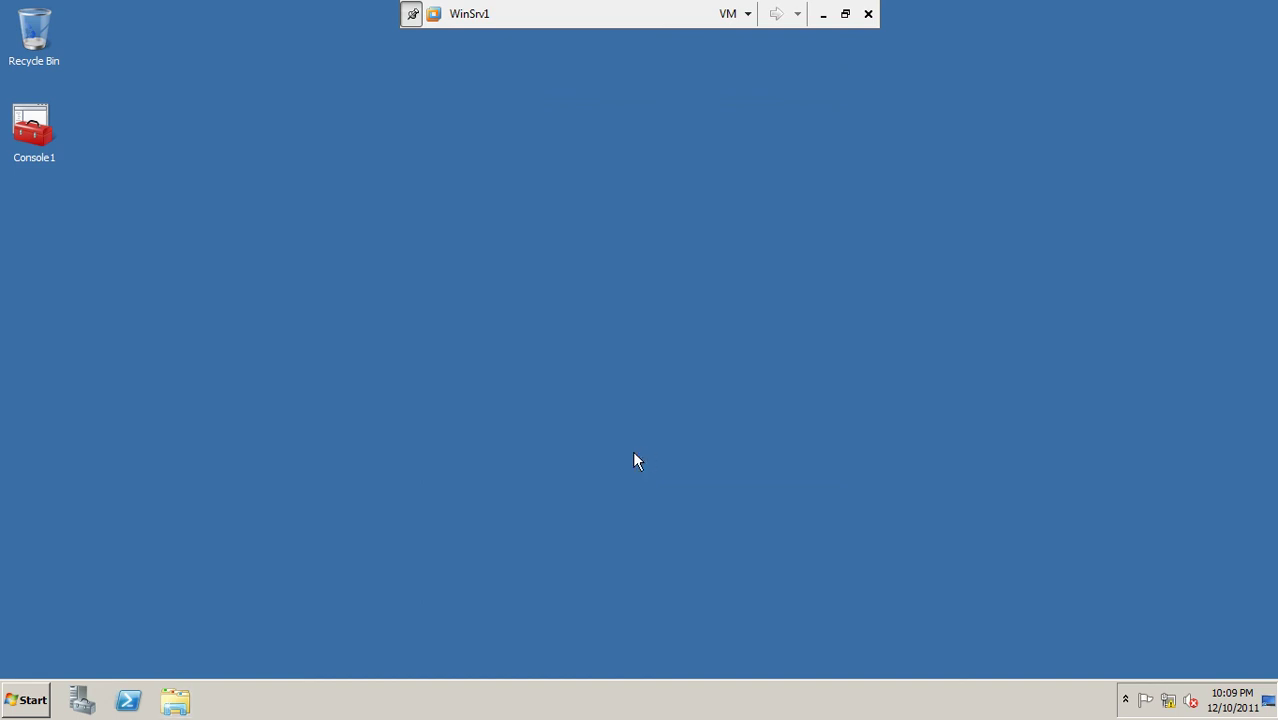
# - Leave the full-screen virtual machine view, maximize VMware Workstation, and close it once WinSrv1 has powered off
pyautogui.click(845, 14)
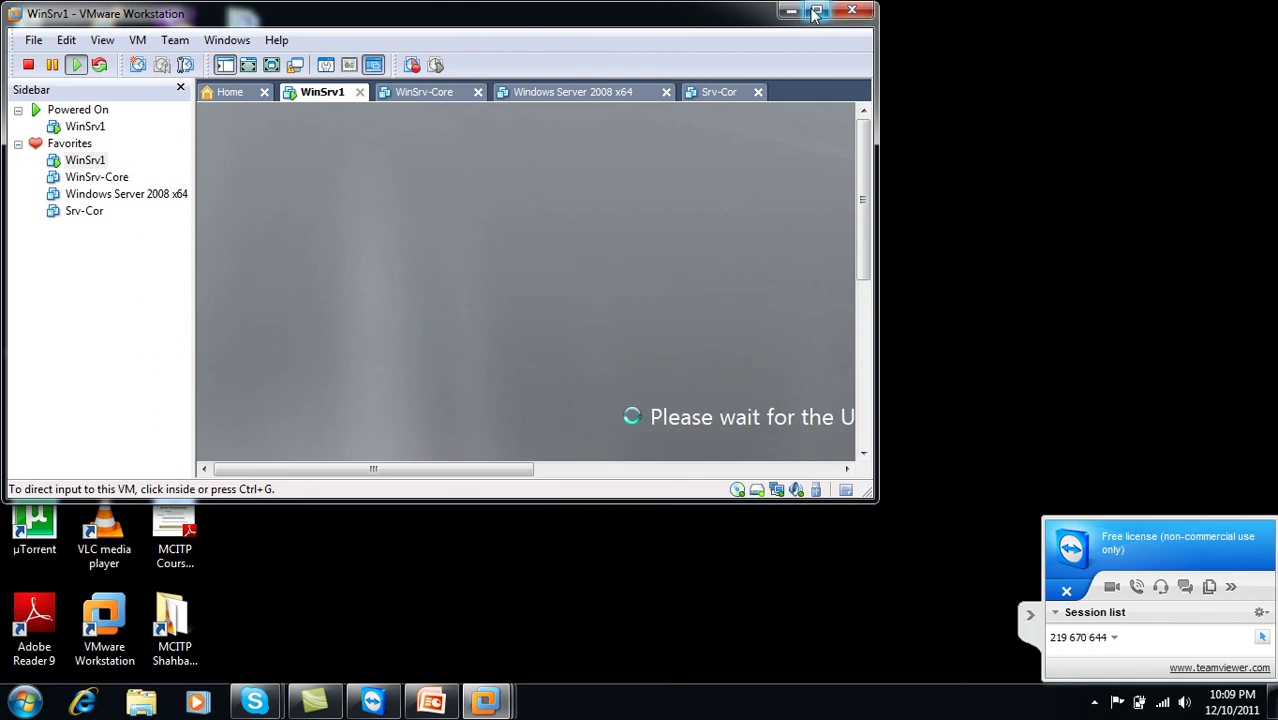
pyautogui.click(814, 11)
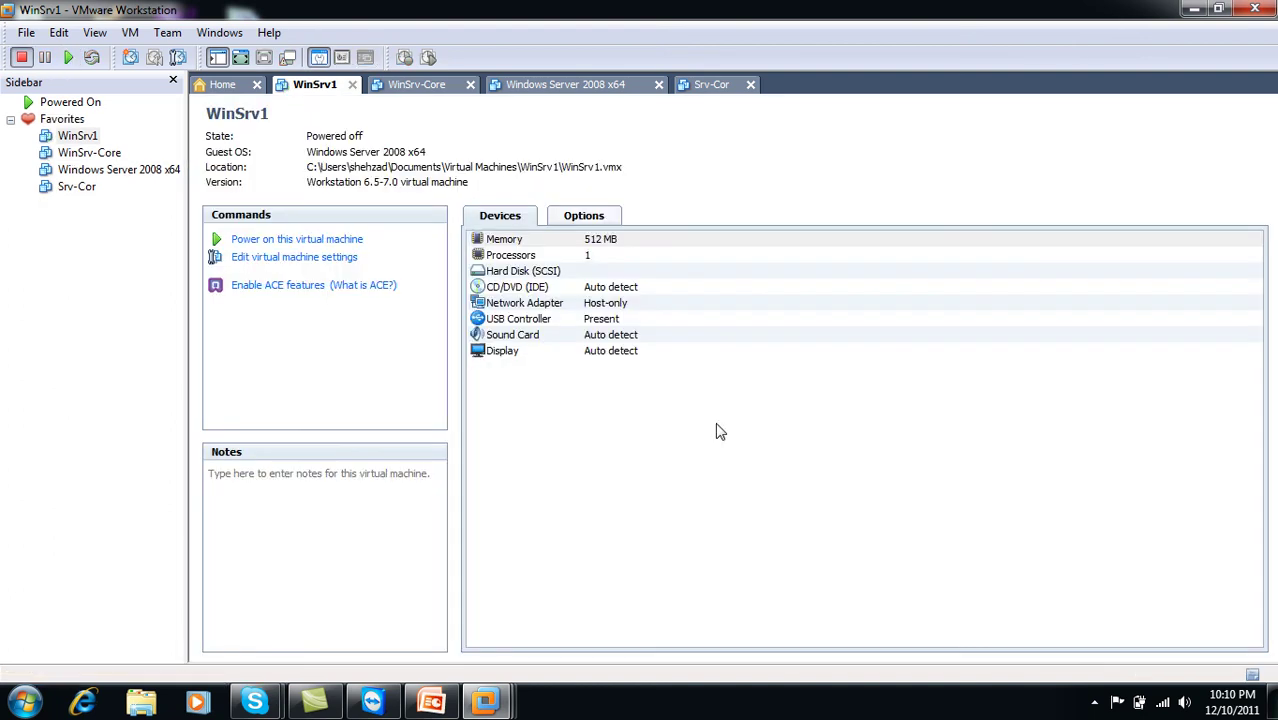
pyautogui.click(1252, 10)
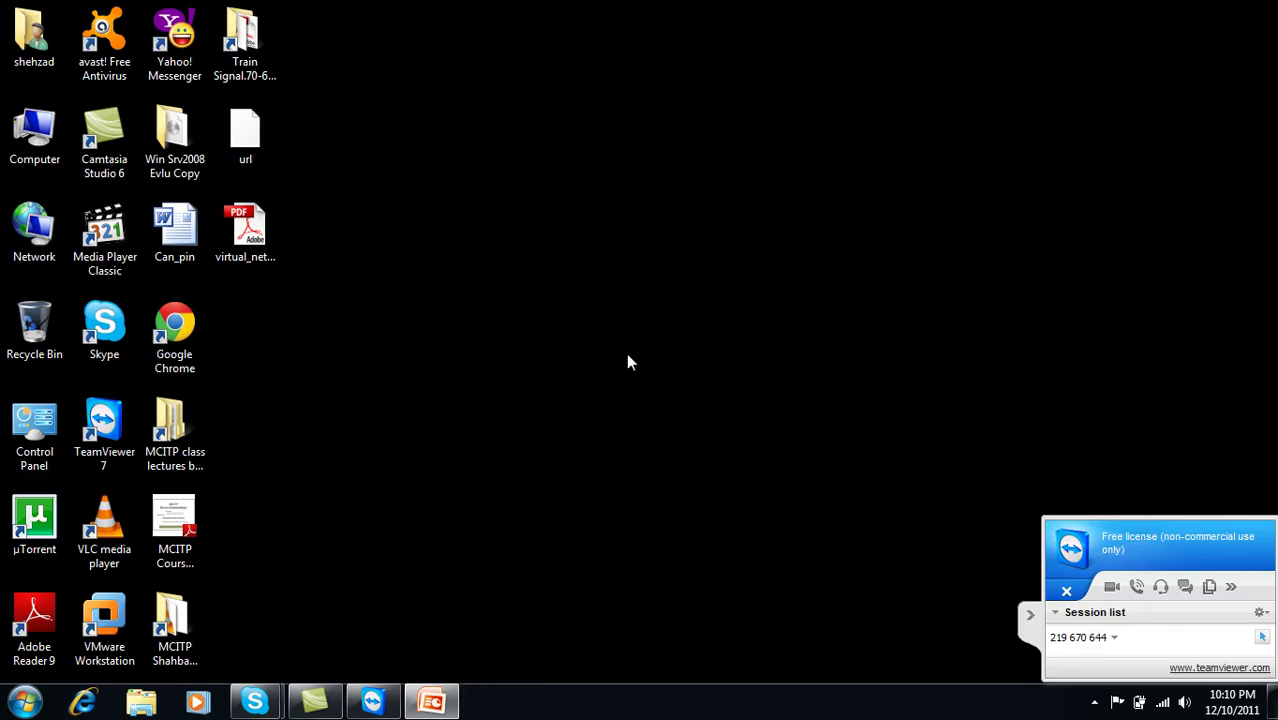
# - Switch to TeamViewer on the host and close it together with its promotional window
pyautogui.click(372, 702)
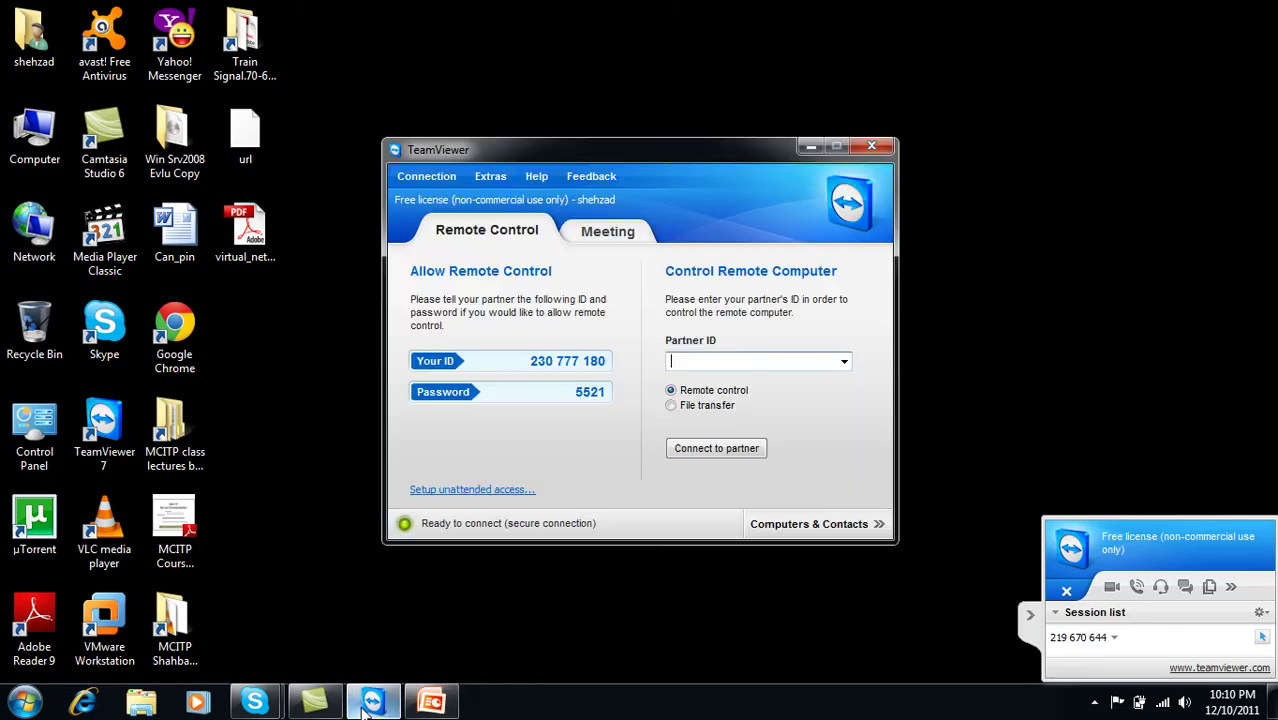
pyautogui.click(869, 148)
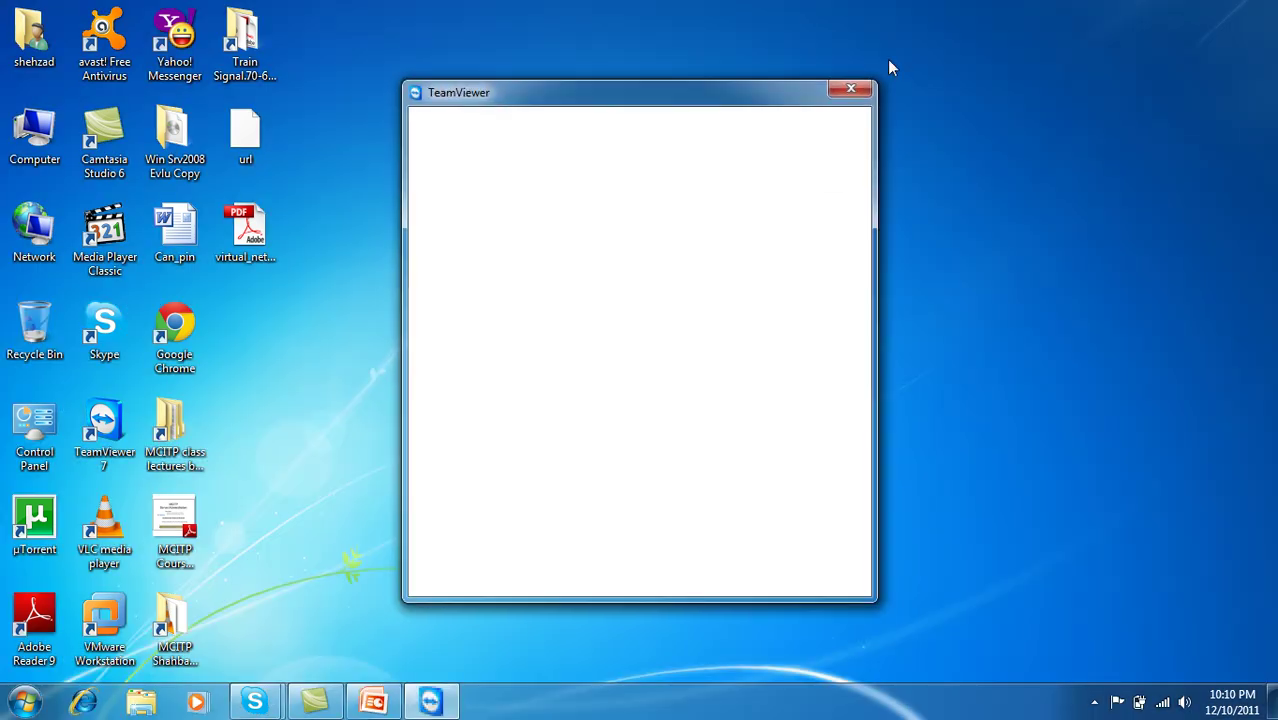
pyautogui.click(852, 90)
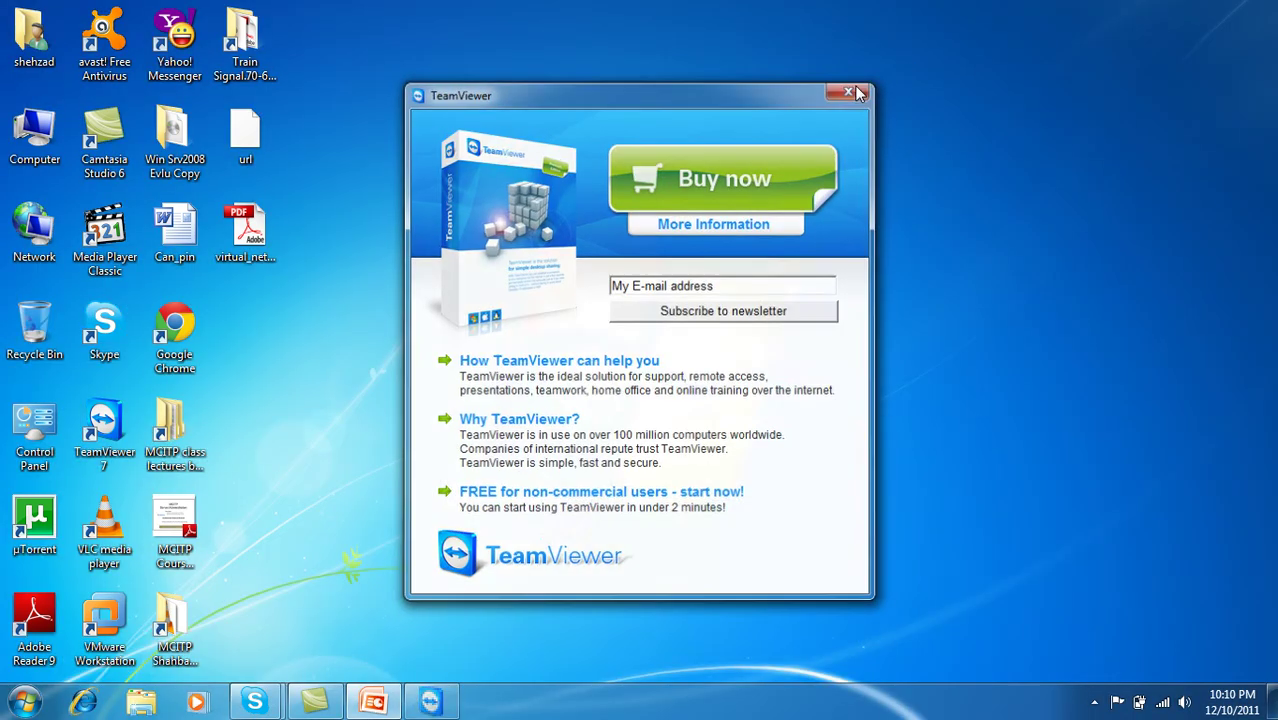
# - Switch to the PowerPoint presentation on server installations, close it, and refresh the host desktop
pyautogui.click(378, 700)
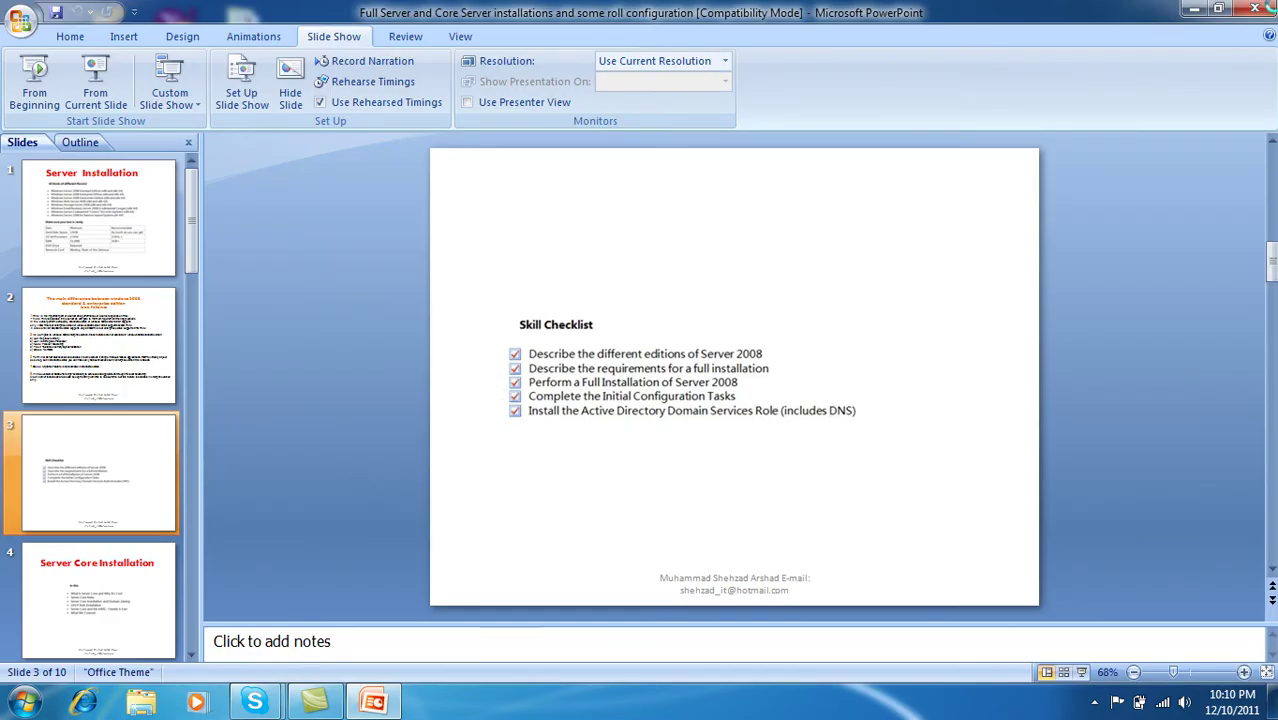
pyautogui.click(1254, 8)
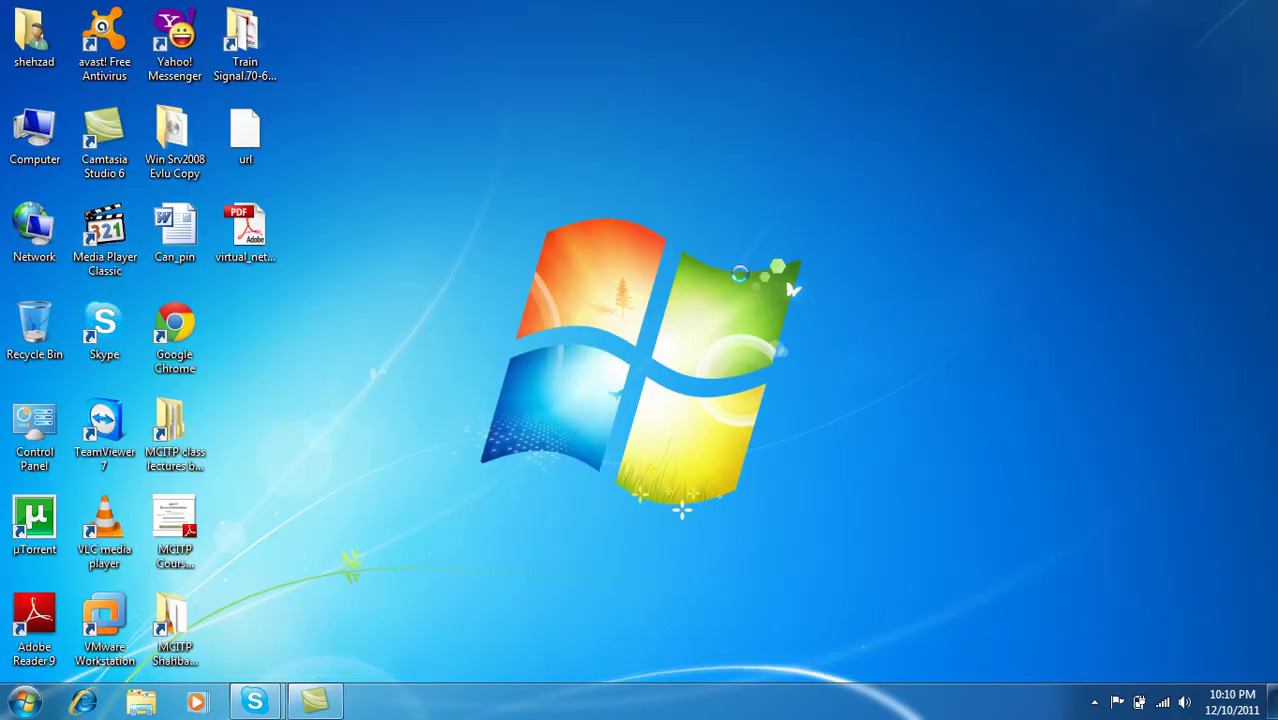
pyautogui.rightClick(740, 276)
pyautogui.click(782, 353)
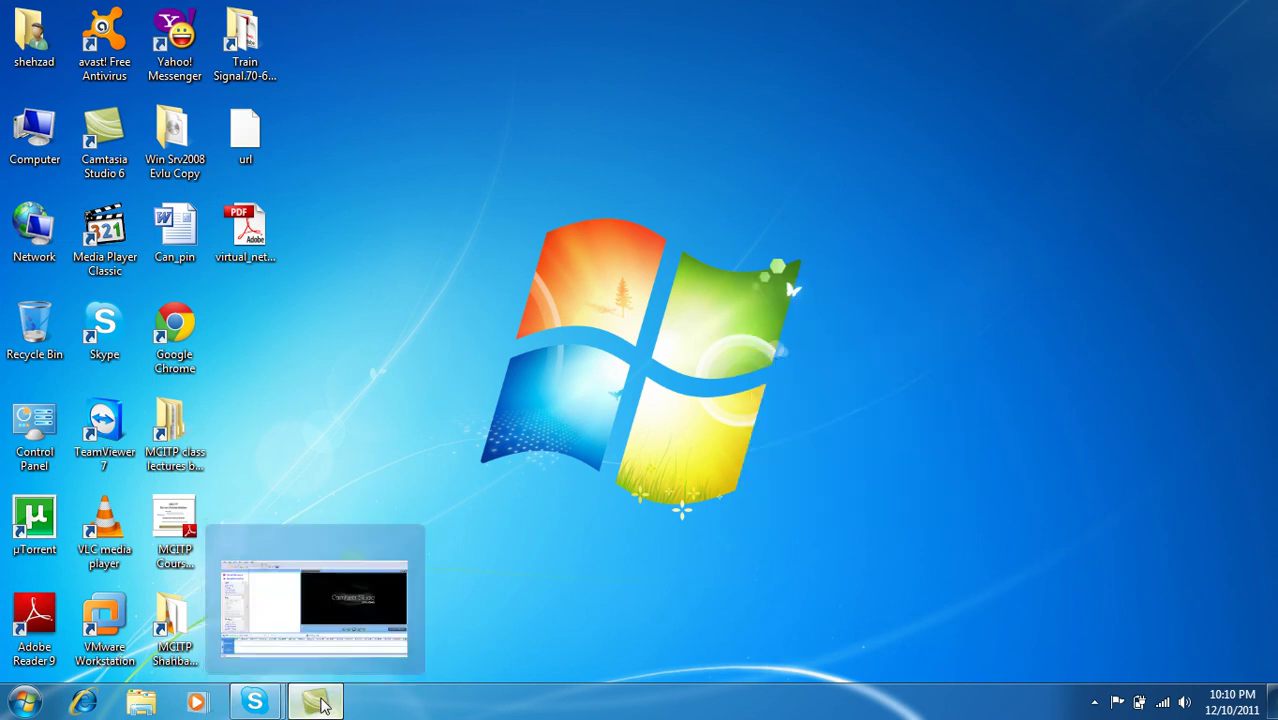
# - Bring up Camtasia Studio, minimize it, and show the hidden notification area icons
pyautogui.click(318, 703)
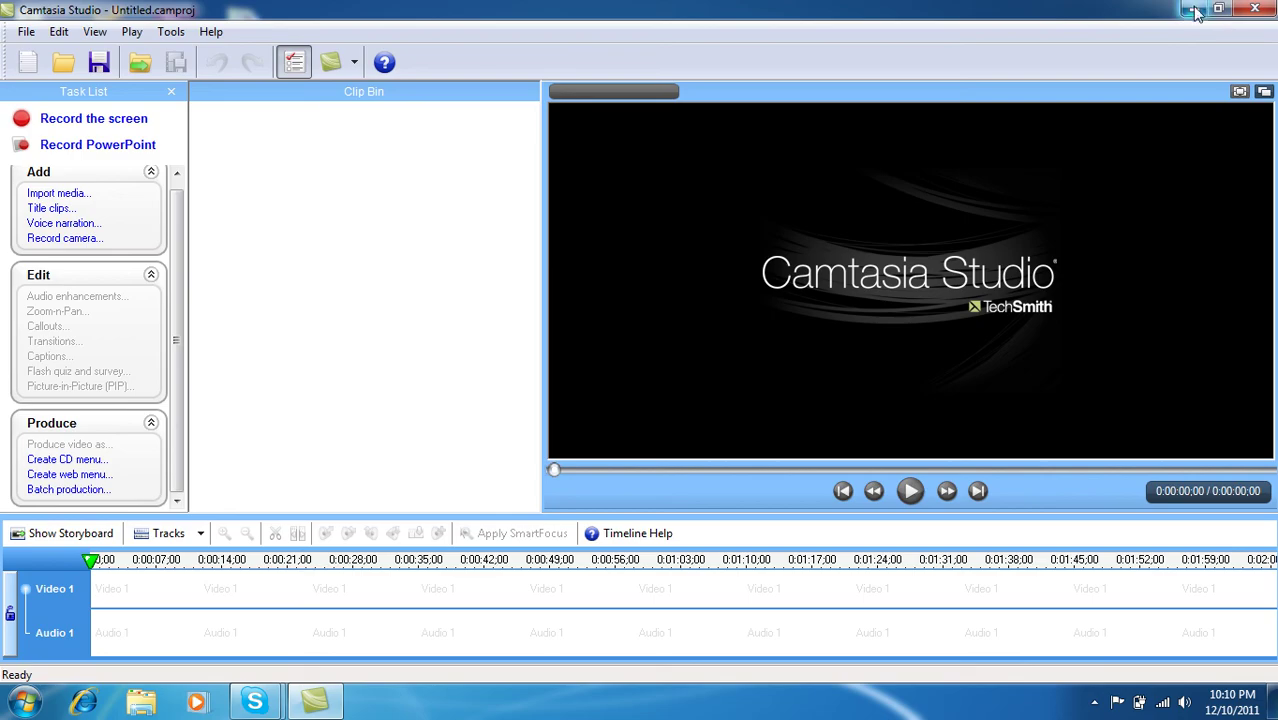
pyautogui.click(1193, 9)
pyautogui.click(1095, 703)
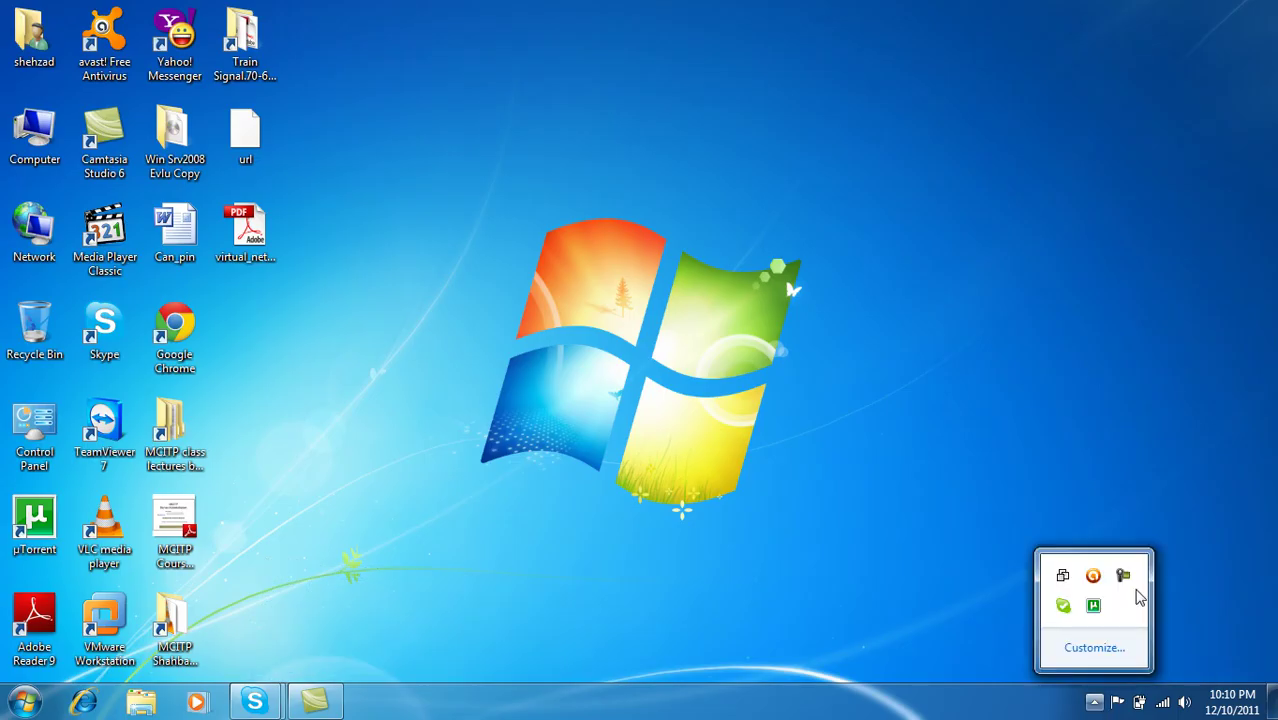